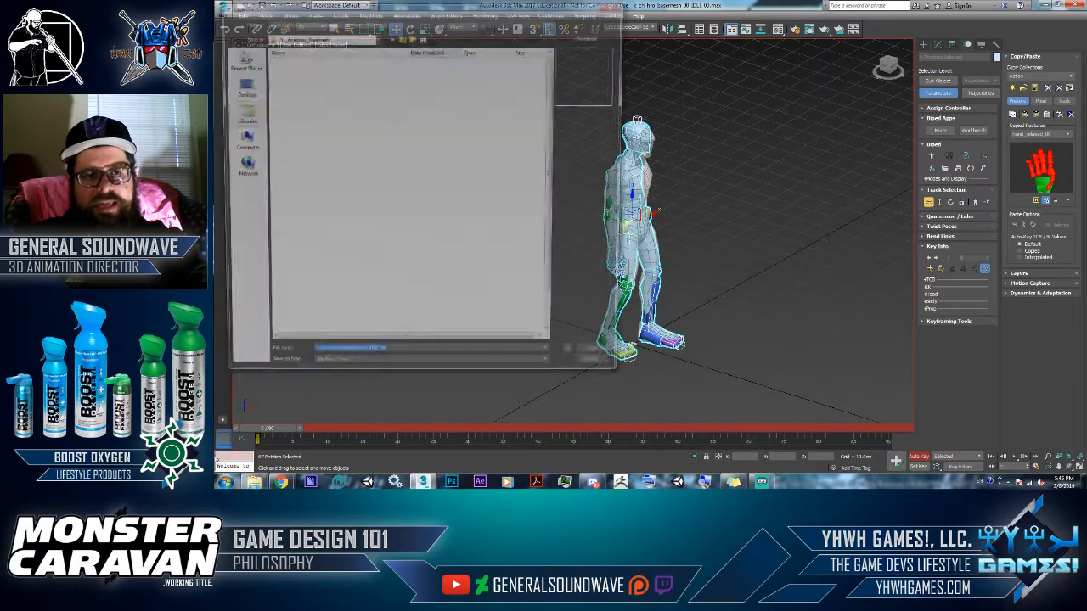
Step: Save the scene under a new name, replacing the IDLE ending with SetFreePlant after basemesh_00
left_click(383, 361)
key("BackSpace")
key("BackSpace")
key("BackSpace")
key("BackSpace")
key("BackSpace")
key("BackSpace")
key("BackSpace")
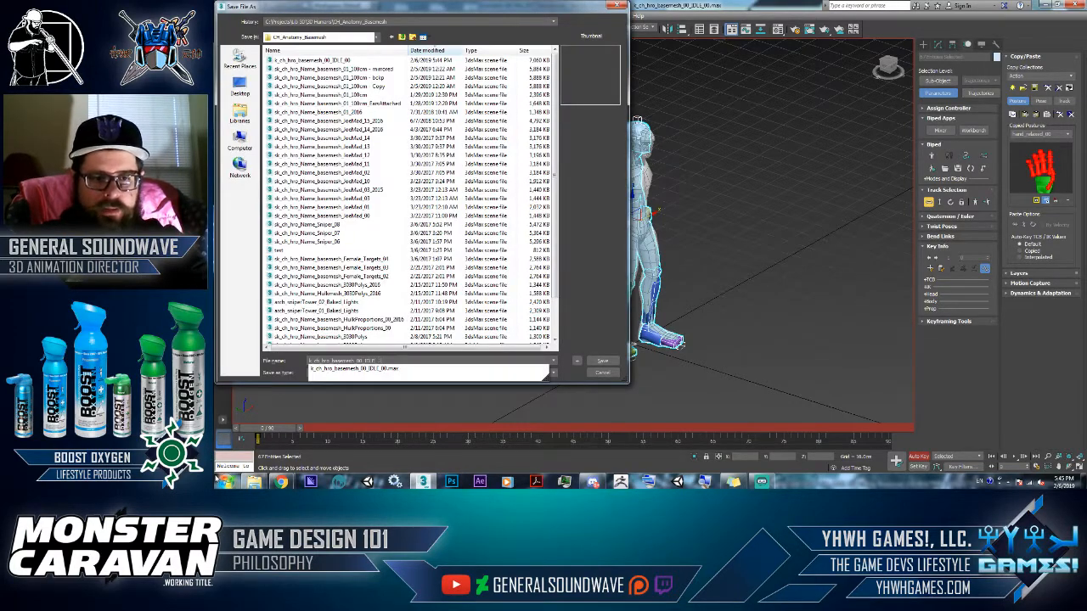
type("S")
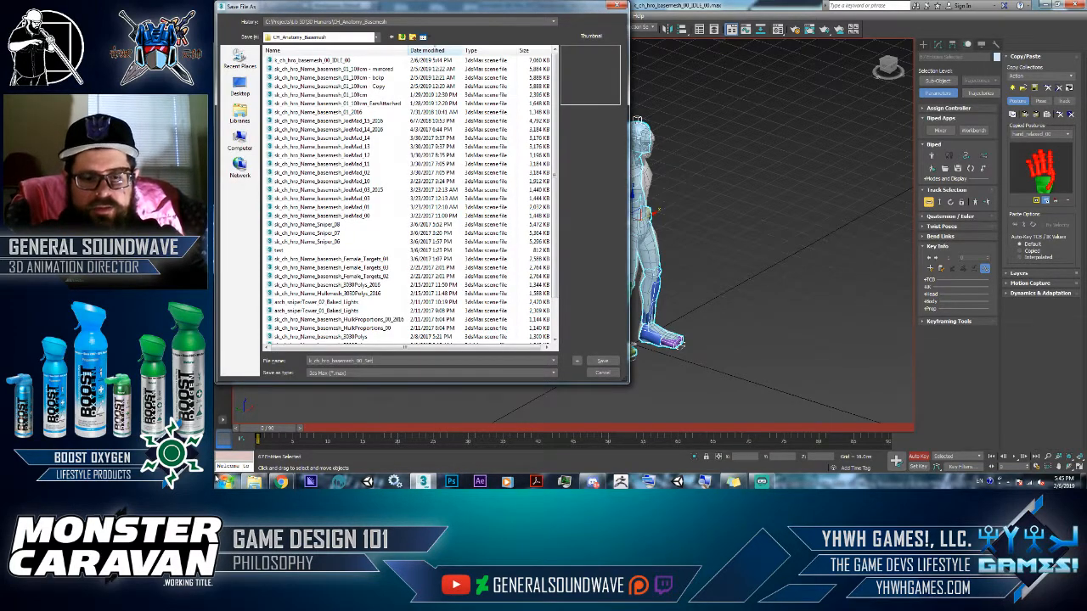
type("etFreeM")
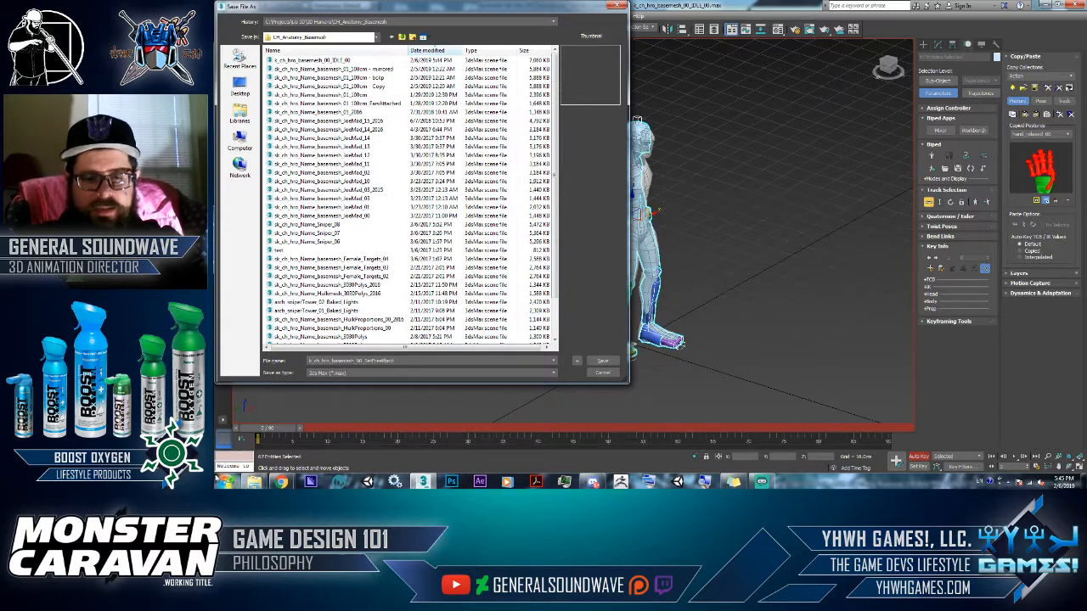
key("Return")
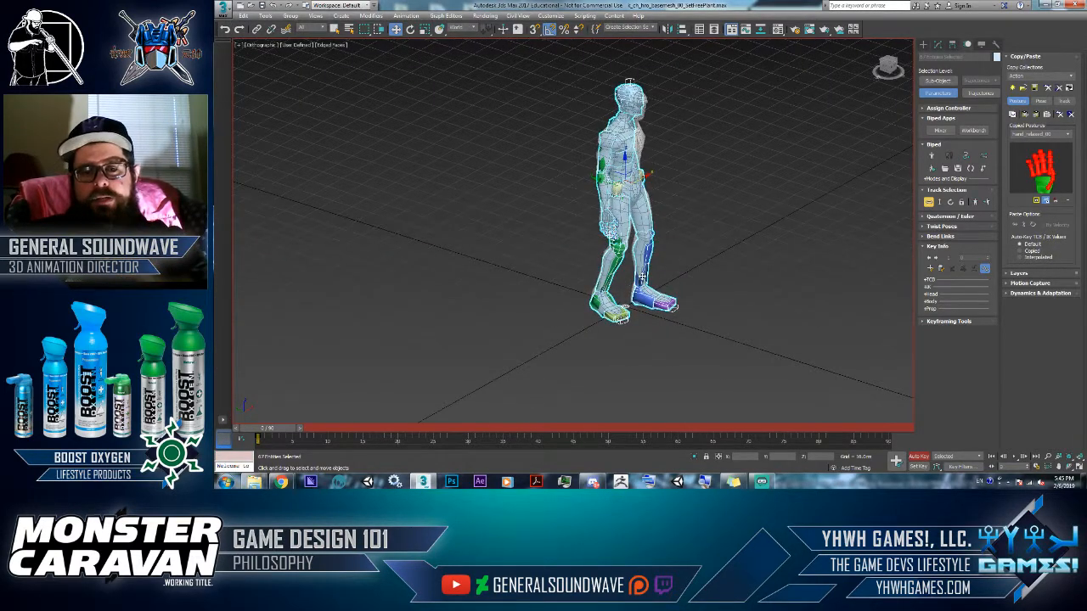
Step: Select both biped feet to examine their key-setting options, then select the body's vertical track
mouse_move(643, 276)
middle_mouse_down("alt")
mouse_move(712, 296)
mouse_move(641, 291)
middle_mouse_up("alt")
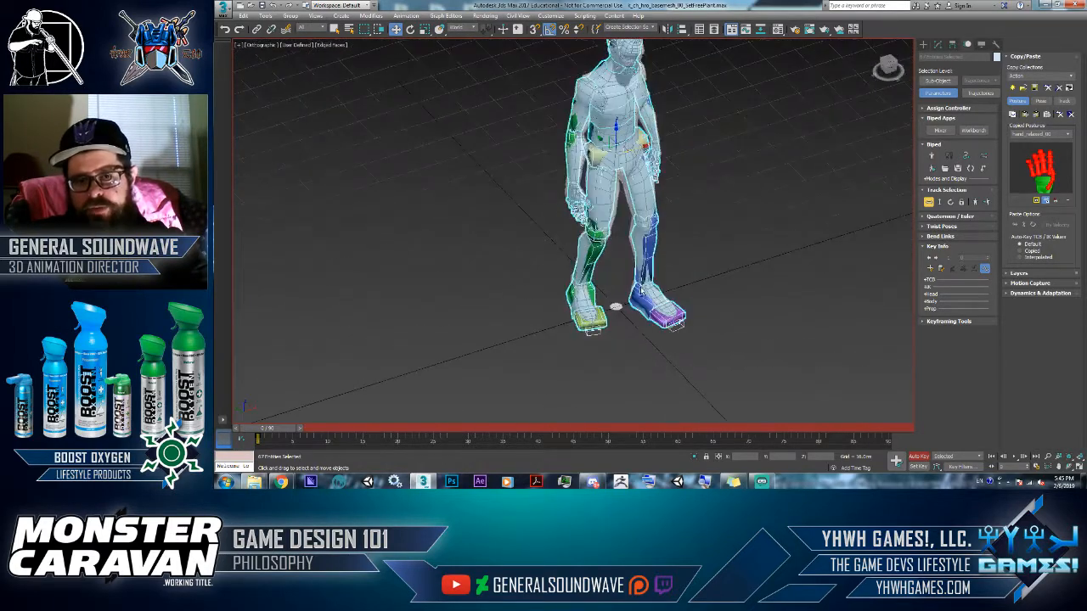
left_click(726, 265)
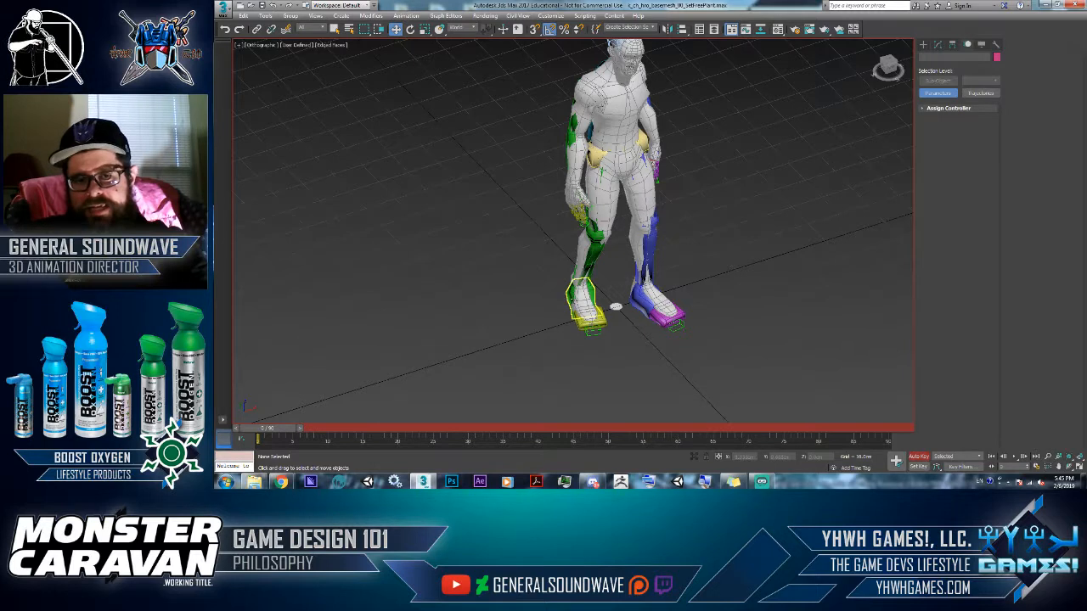
left_click(574, 299)
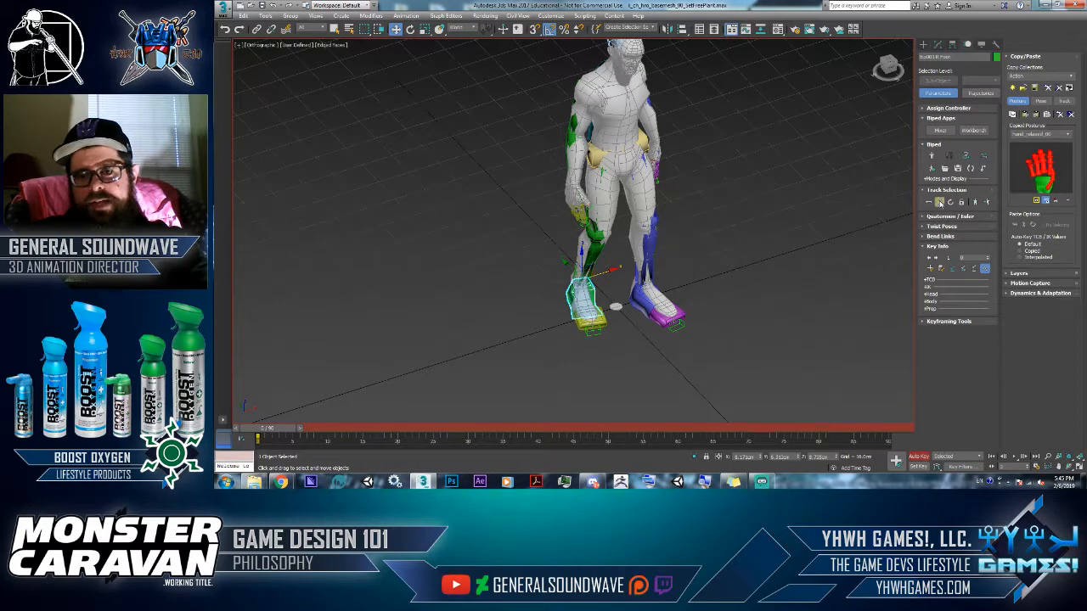
left_click(939, 202)
left_click(633, 313)
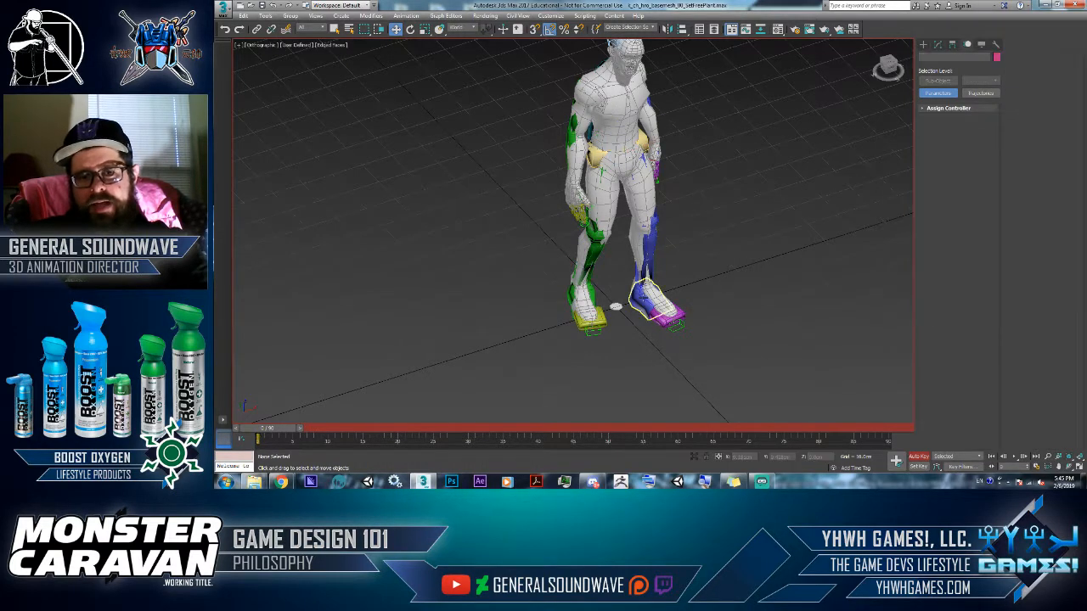
left_click(581, 291, "ctrl")
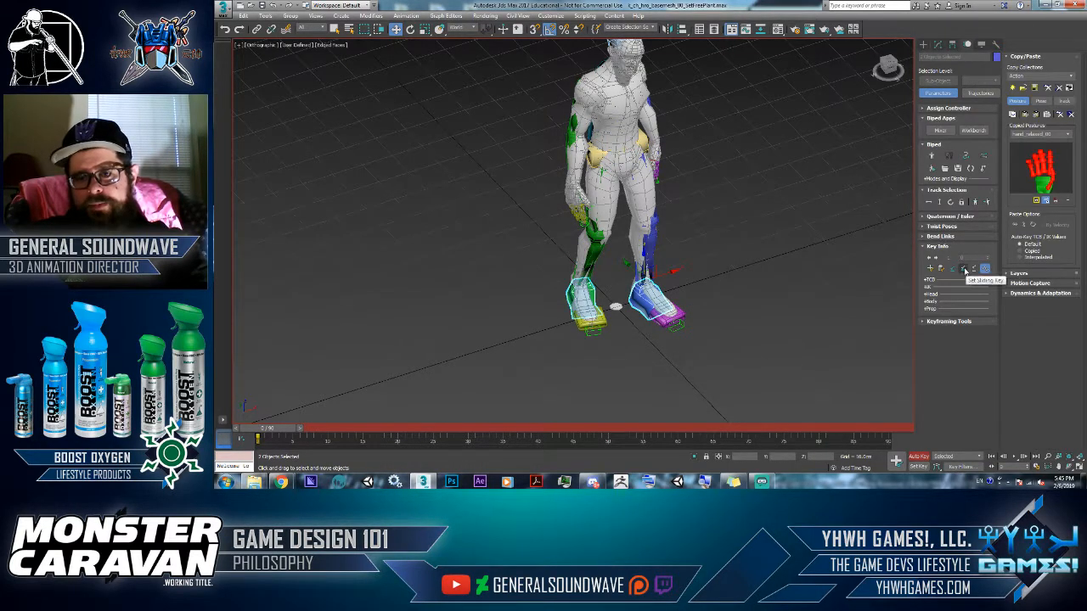
left_click(940, 202)
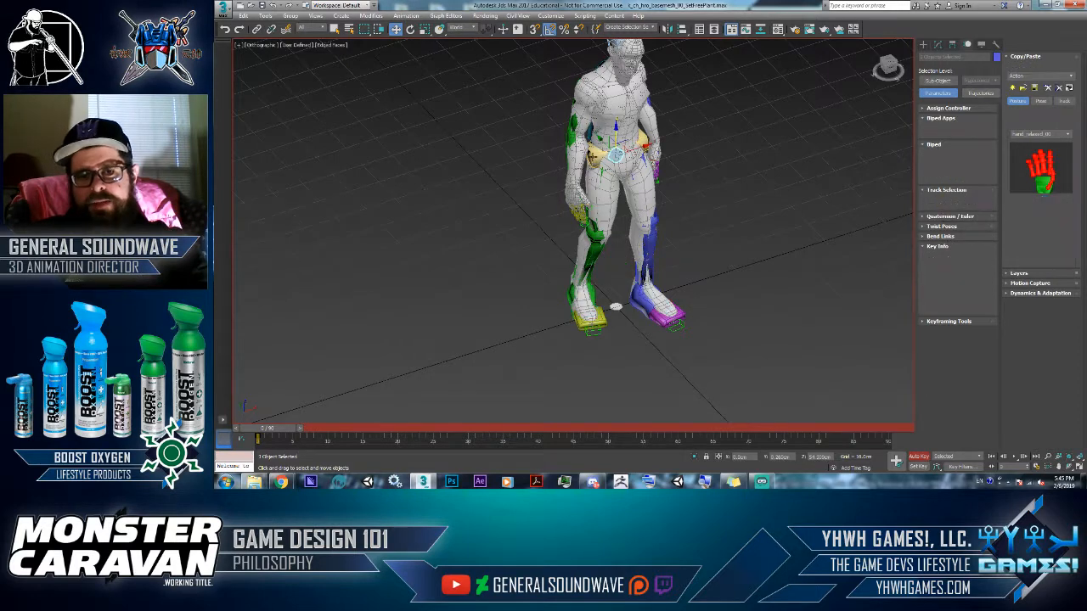
middle_click_drag(616, 139, 669, 236, "alt")
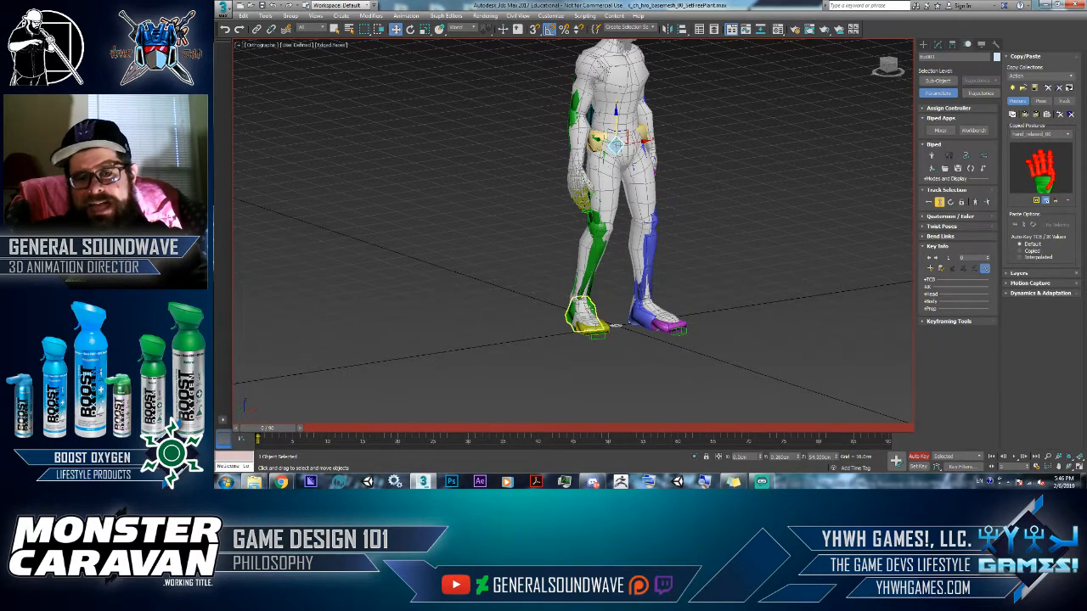
Step: Lower the biped's centre of mass to test how the feet hold to the ground, and undo the test
left_click(589, 310)
left_click(653, 315, "ctrl")
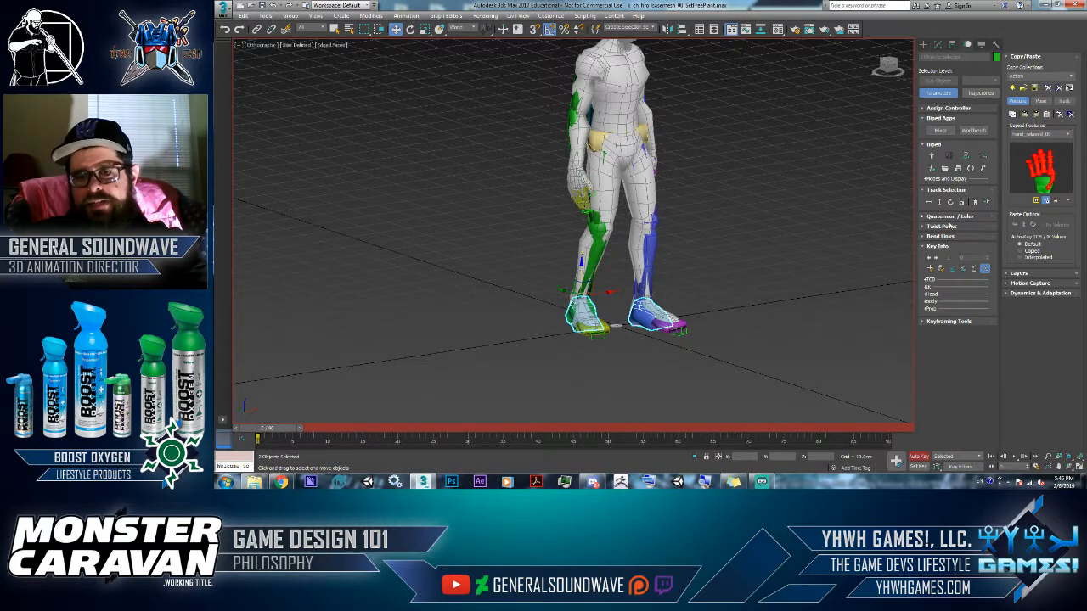
left_click(940, 202)
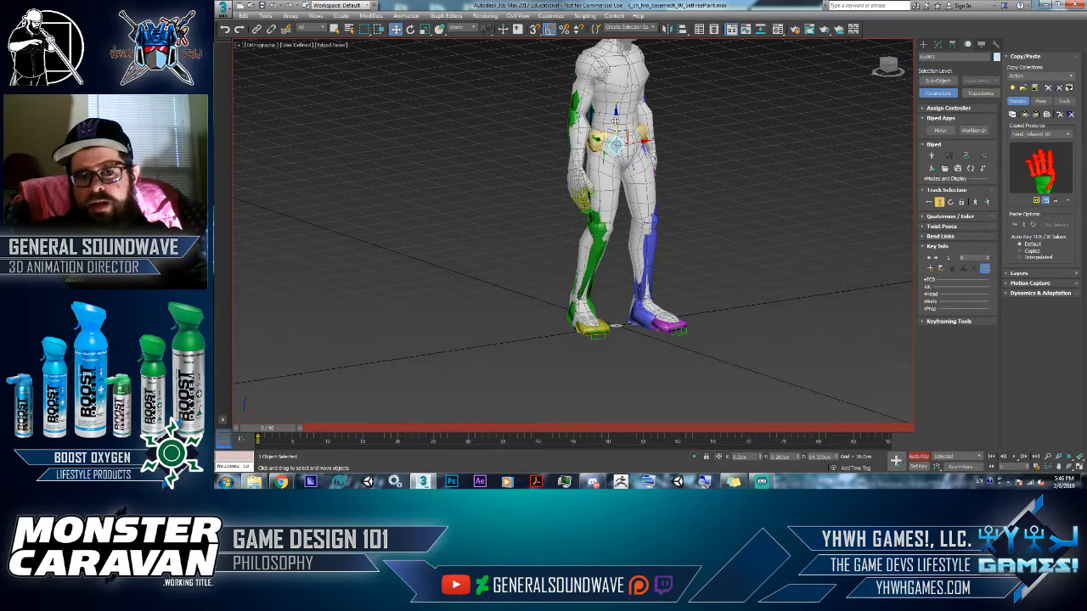
left_click_drag(615, 124, 616, 166)
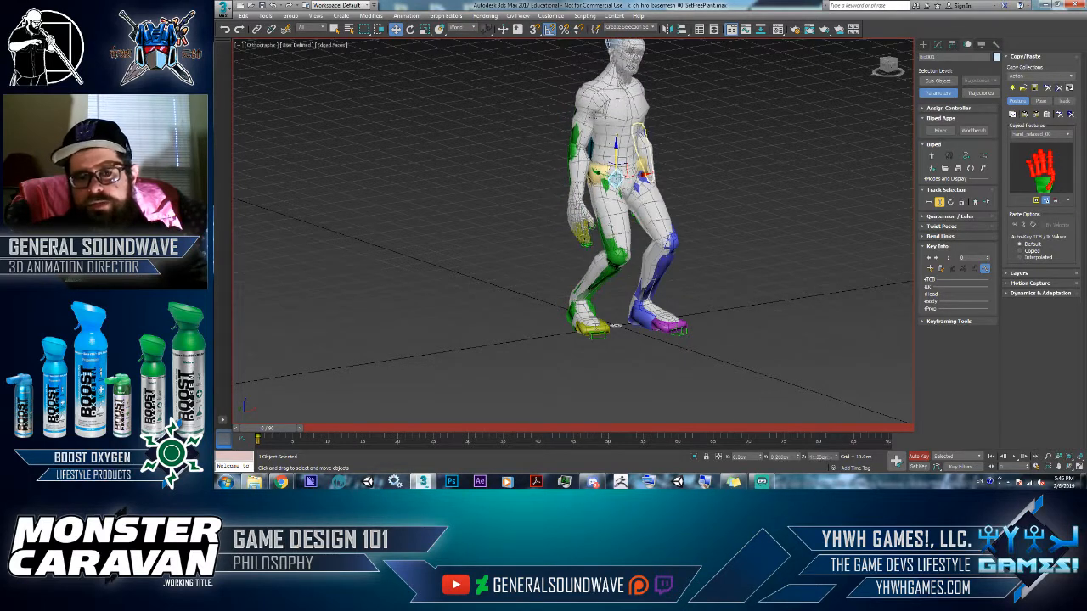
left_click(650, 316)
key("ctrl+z")
Step: Try to move the biped's left foot together with its toes, and cancel the move
double_click(642, 313)
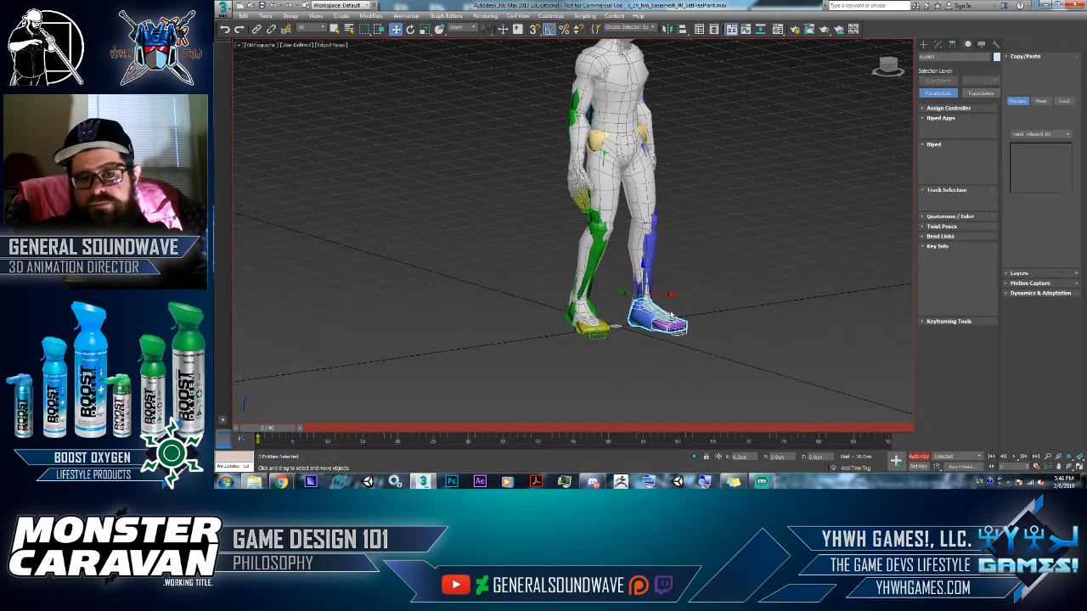
left_click_drag(635, 286, 694, 279)
right_click(692, 281)
middle_click_drag(727, 297, 755, 338, "alt")
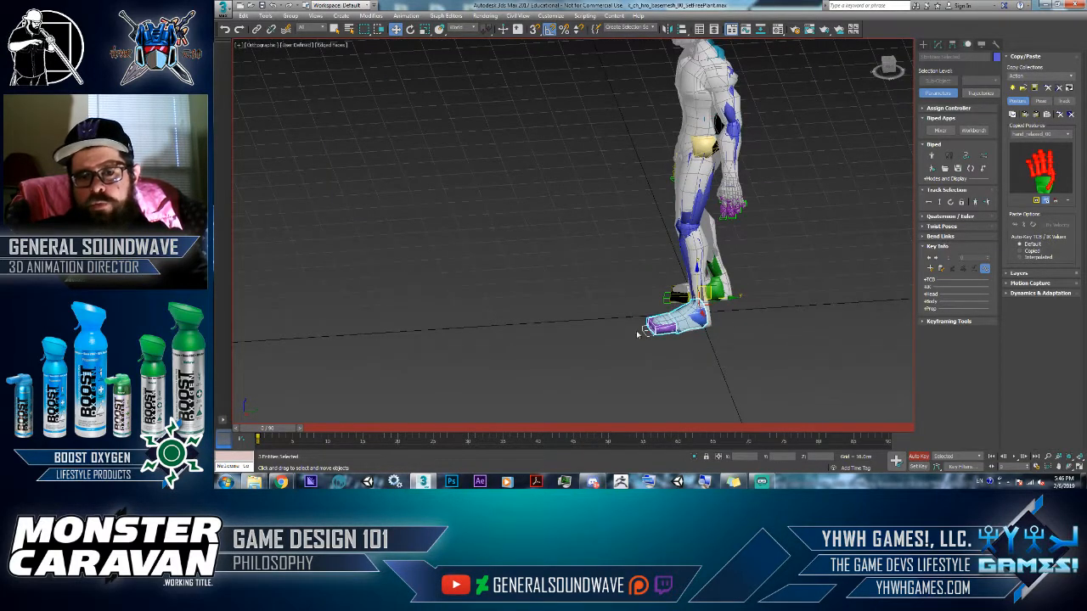
middle_click_drag(637, 333, 727, 328, "alt")
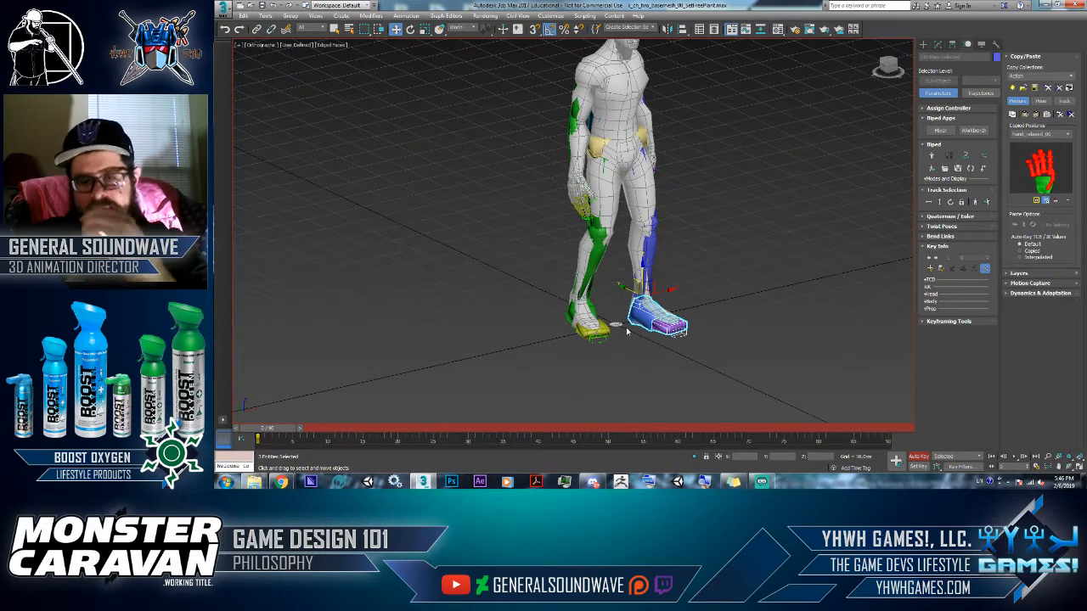
Step: Select the left calf, test bending the knees by lowering the centre of mass, and undo the test
left_click(649, 223)
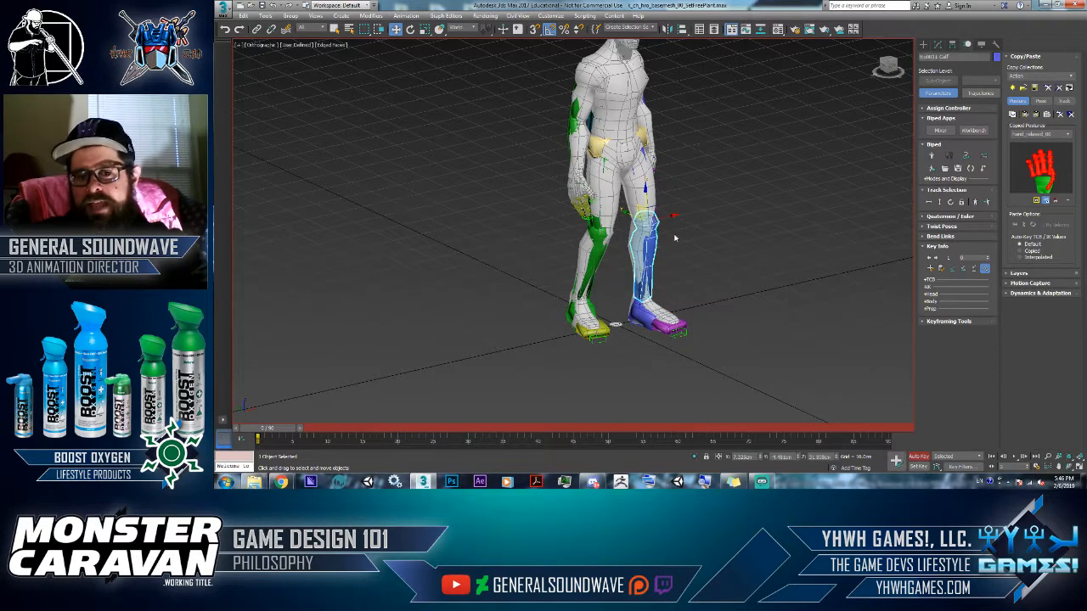
middle_click_drag(672, 240, 652, 267, "alt")
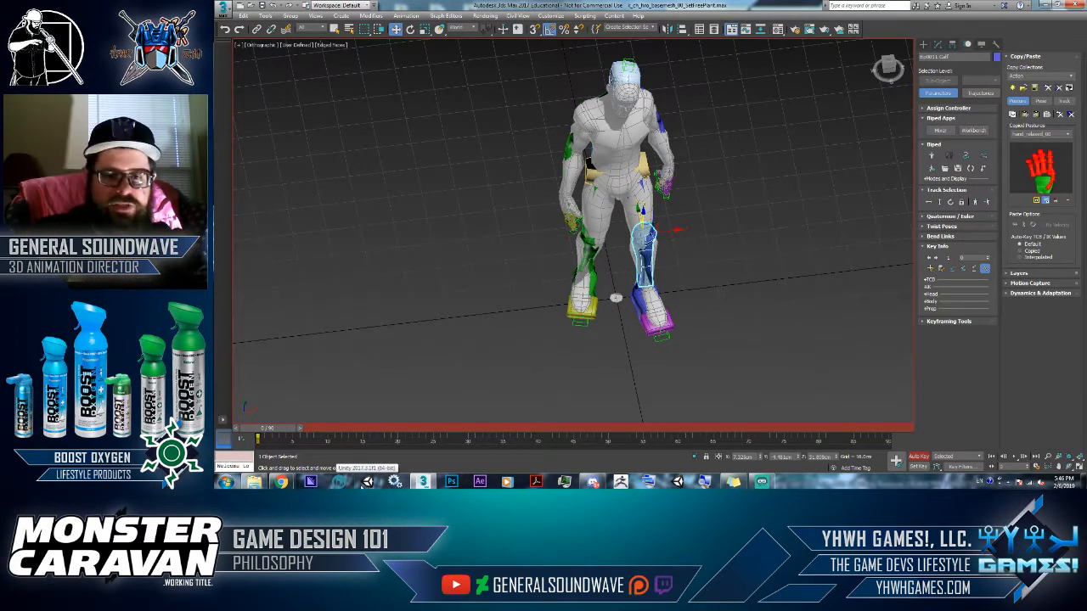
middle_click_drag(645, 323, 674, 315, "alt")
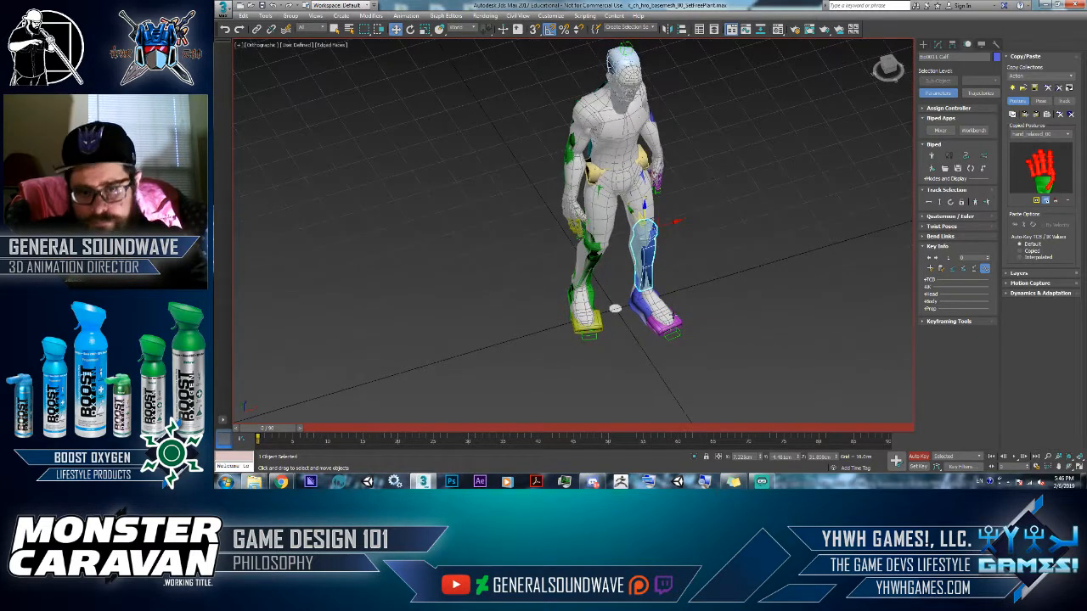
left_click(939, 202)
left_click(617, 140)
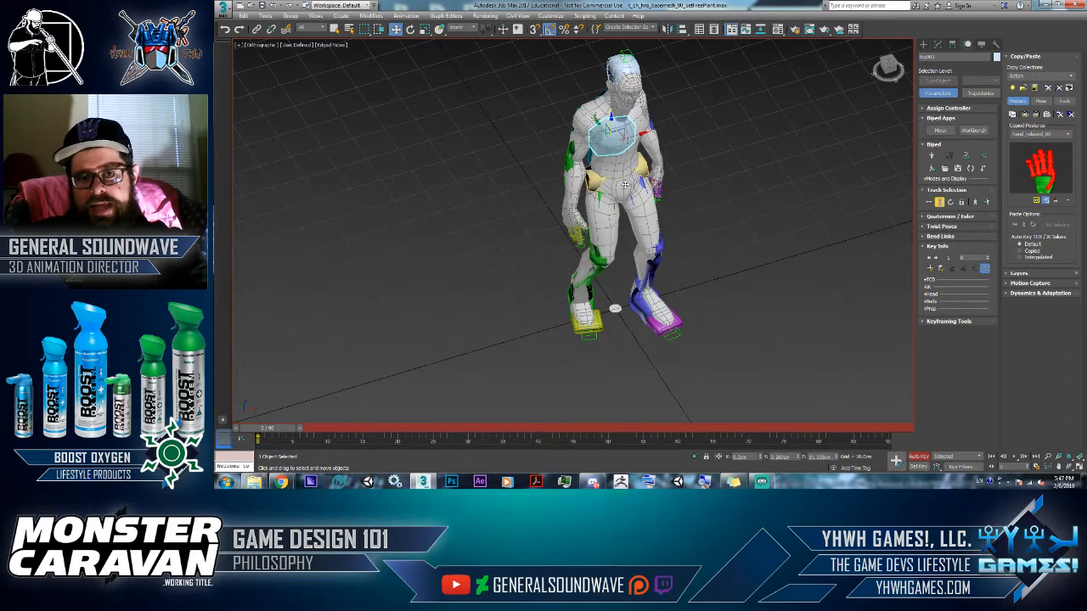
middle_click_drag(600, 219, 661, 223, "alt")
key("ctrl+z")
key("ctrl+z")
Step: At frame 10, move the biped's right foot forward and up off the ground in the left view
middle_click_drag(604, 261, 607, 273)
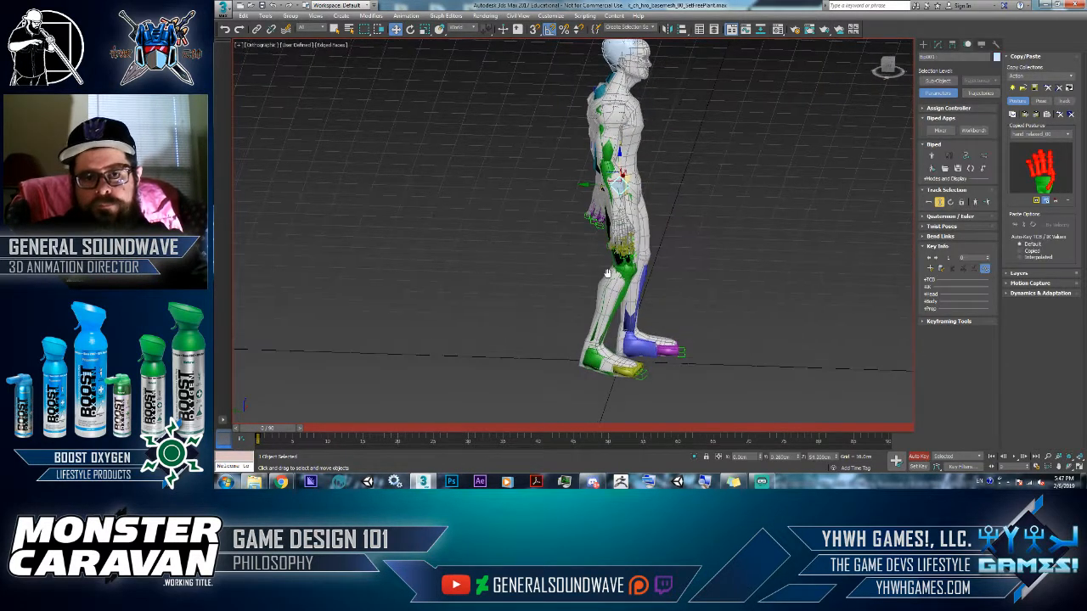
left_click_drag(281, 435, 343, 431)
key("w")
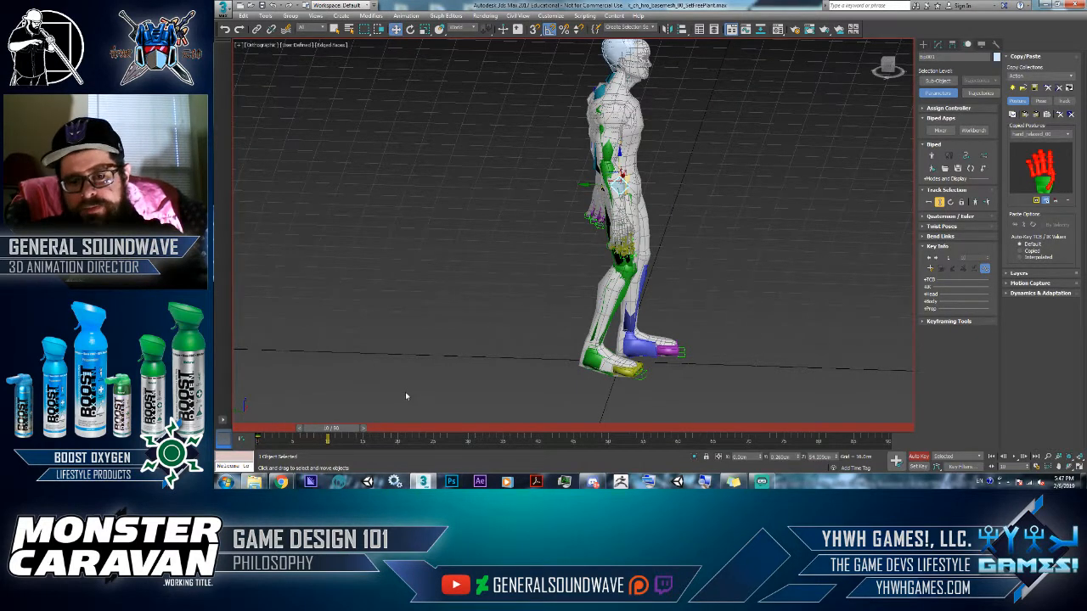
key("l")
scroll(570, 249, "up", 3)
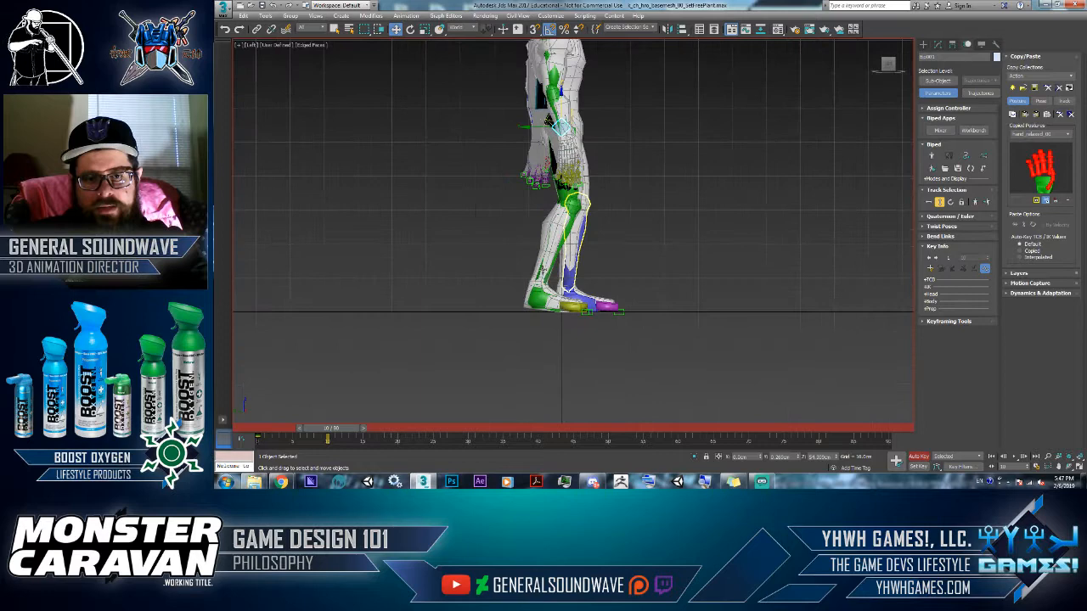
left_click(539, 295)
left_click(538, 295)
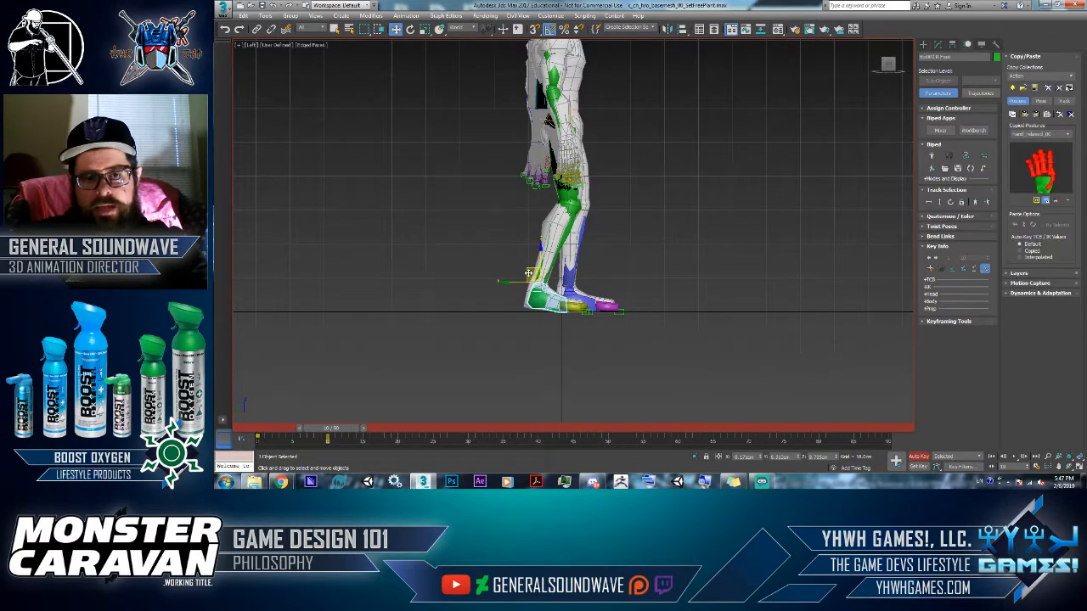
left_click_drag(535, 293, 668, 246)
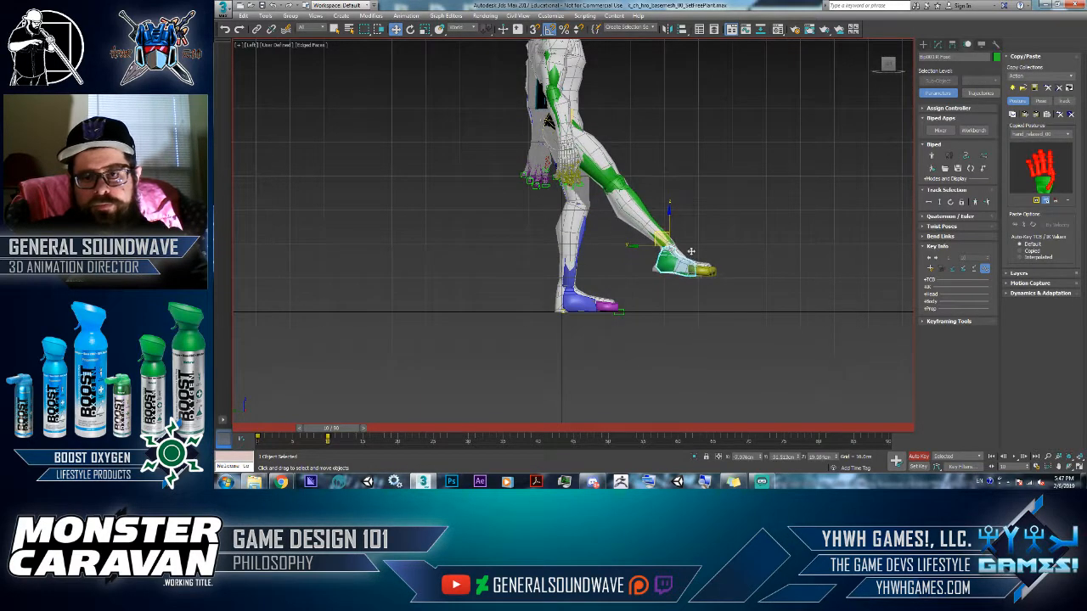
Step: Shift the centre of mass forward and down into the step, and rotate the left foot to lift its heel
left_click(930, 203)
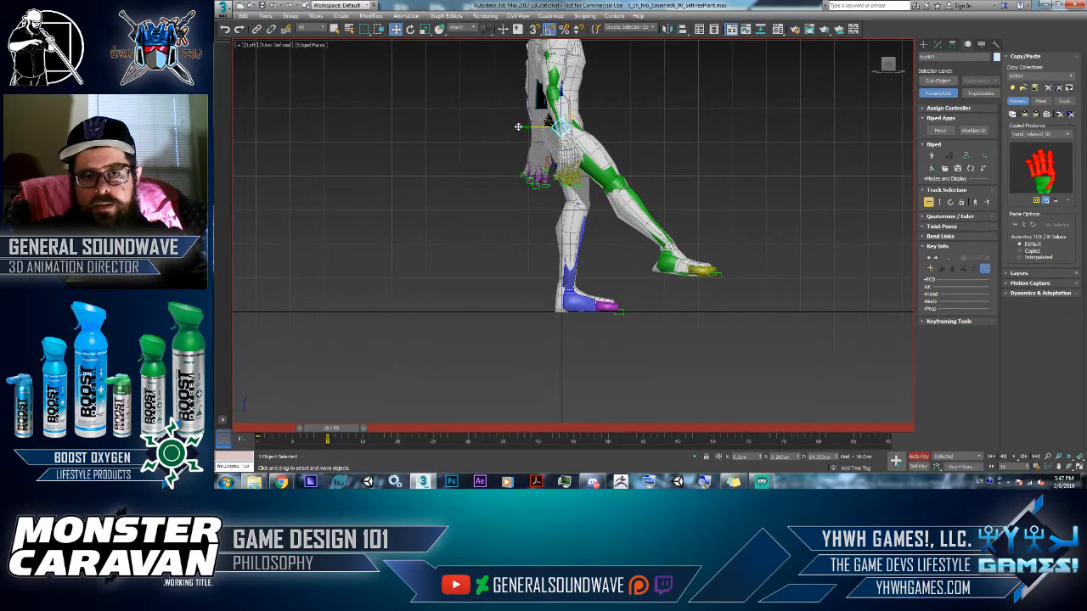
left_click_drag(528, 128, 618, 130)
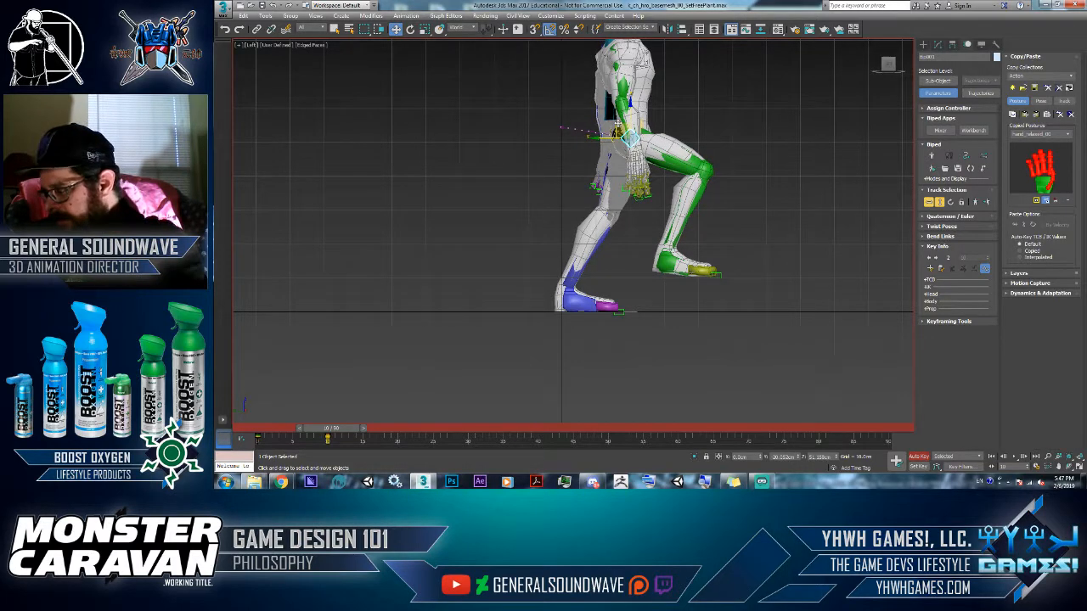
left_click(577, 297)
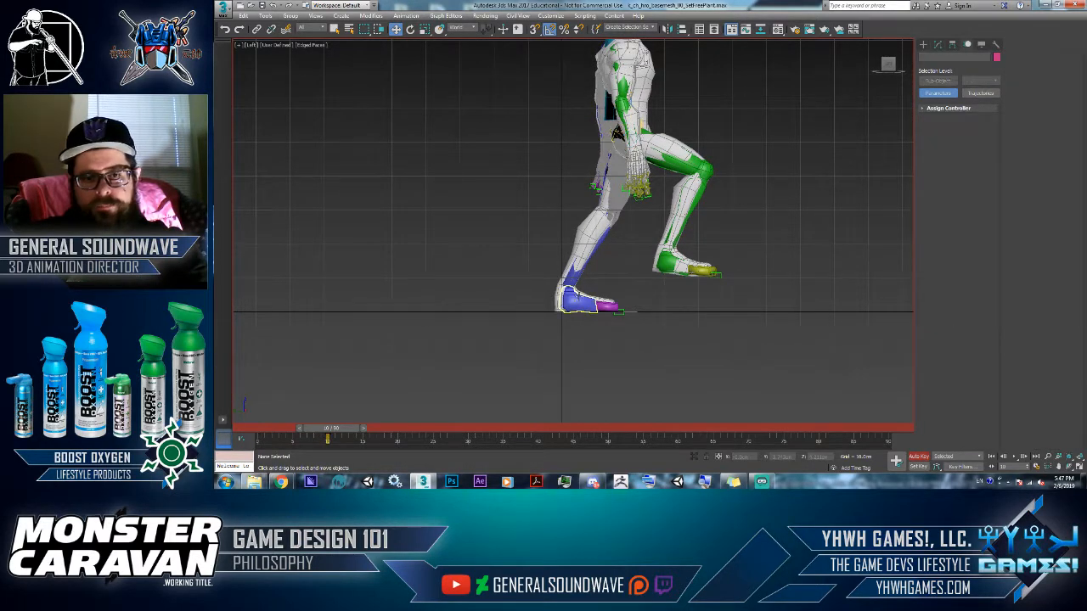
right_click(612, 266)
left_click(621, 278)
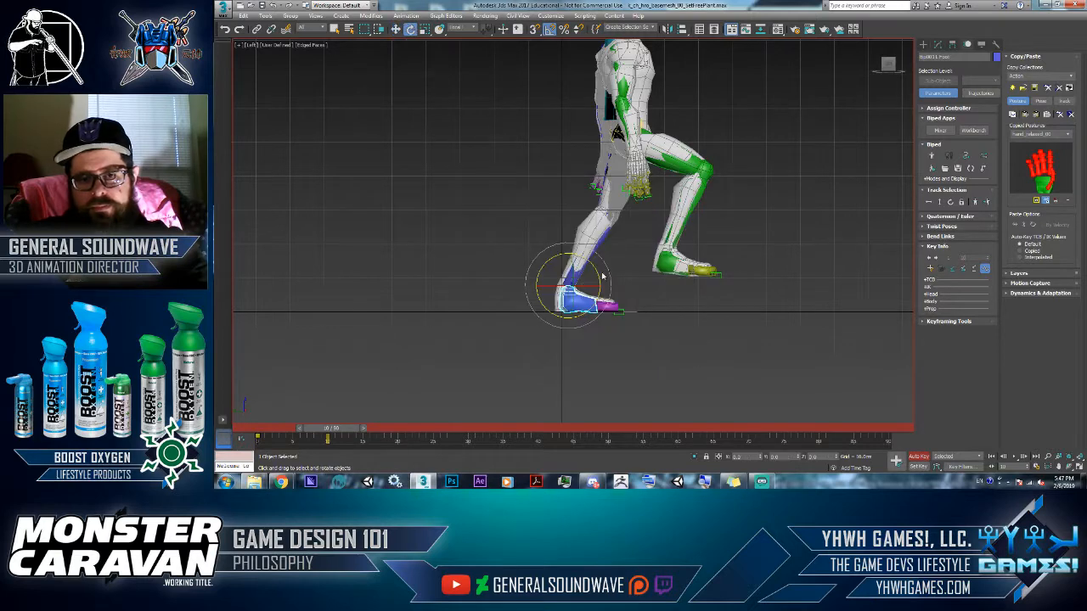
left_click_drag(598, 273, 607, 297)
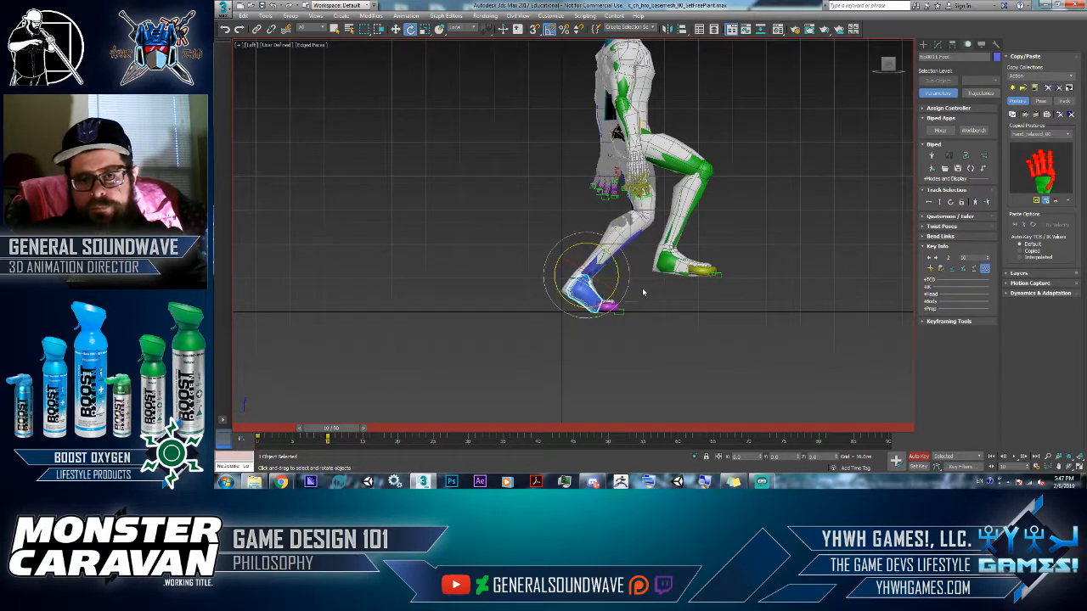
middle_click_drag(643, 291, 590, 307, "alt")
Step: Move the right foot farther forward and down onto the ground line at frame 10
key("l")
left_click(688, 255)
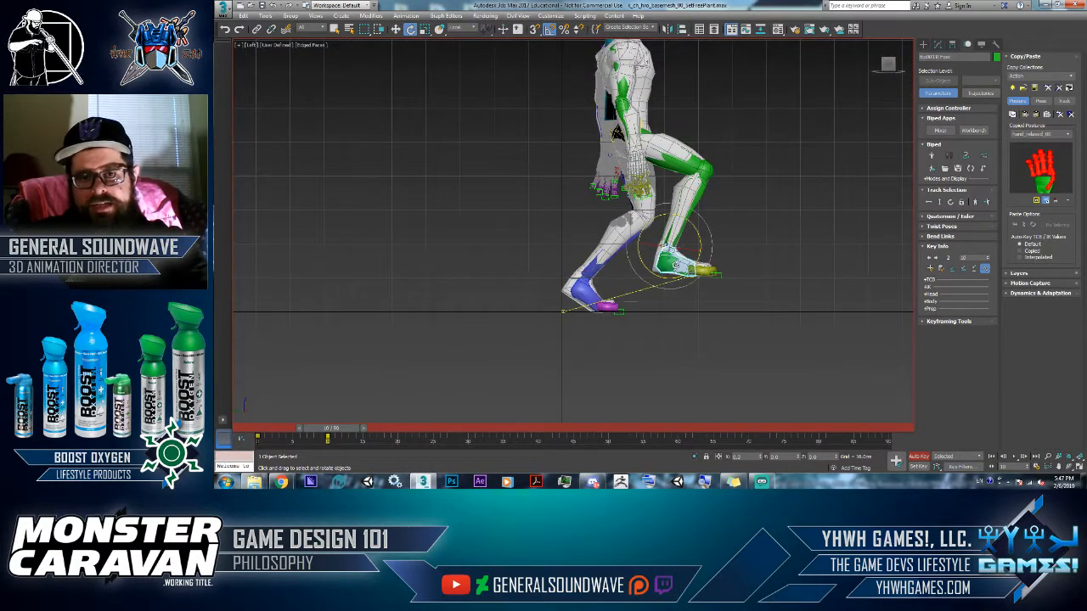
key("w")
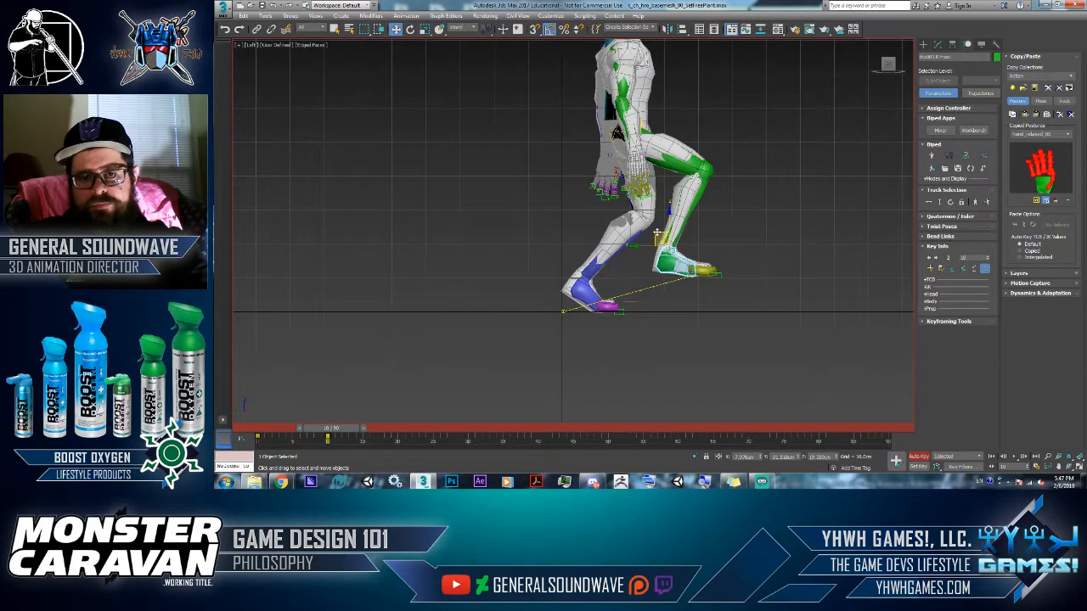
left_click_drag(657, 231, 692, 273)
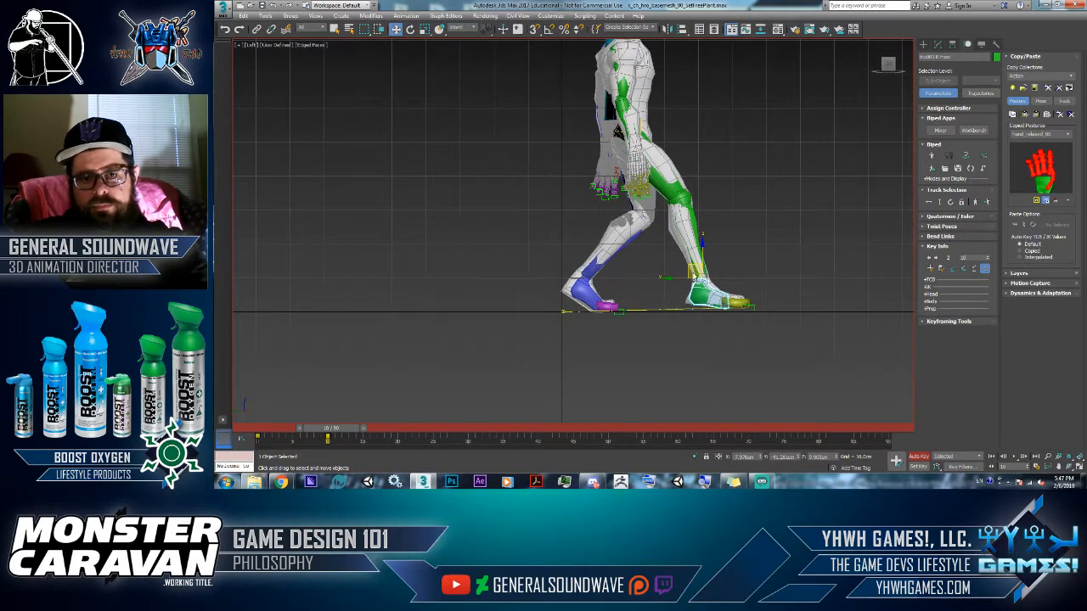
middle_click_drag(692, 274, 677, 313, "alt")
key("shift+z")
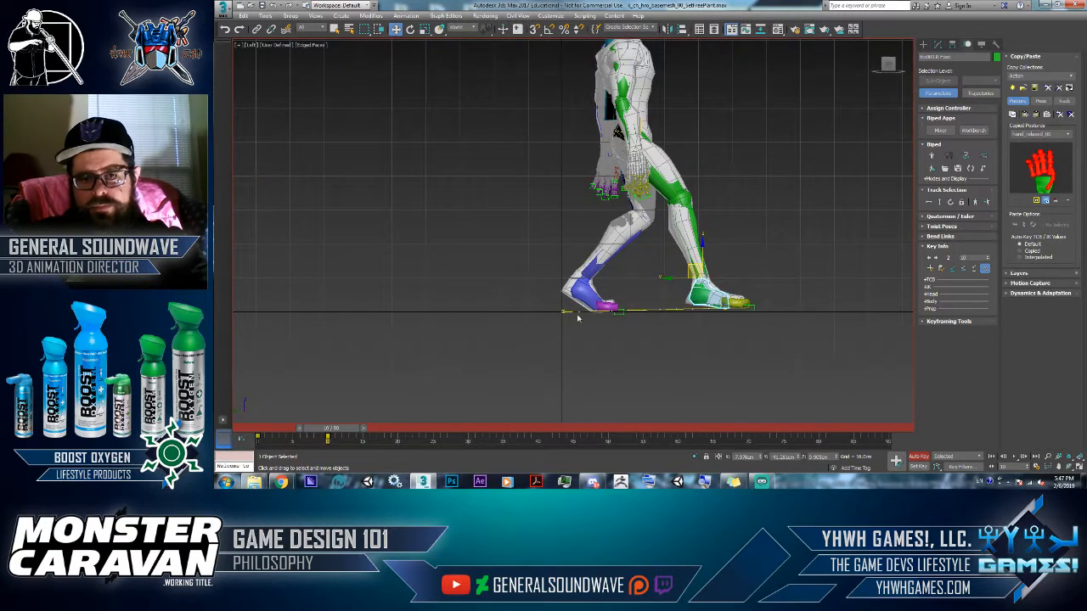
Step: Hide the motion trajectories and move the right foot slightly forward and up in the left view
left_click(985, 270)
scroll(705, 279, "up", 4)
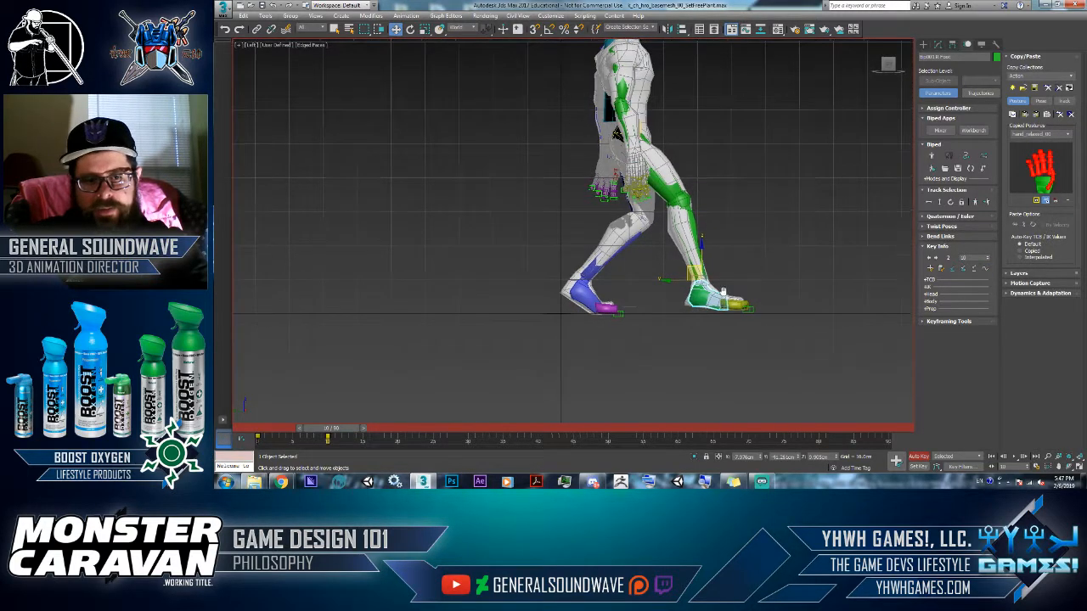
left_click_drag(679, 276, 676, 270)
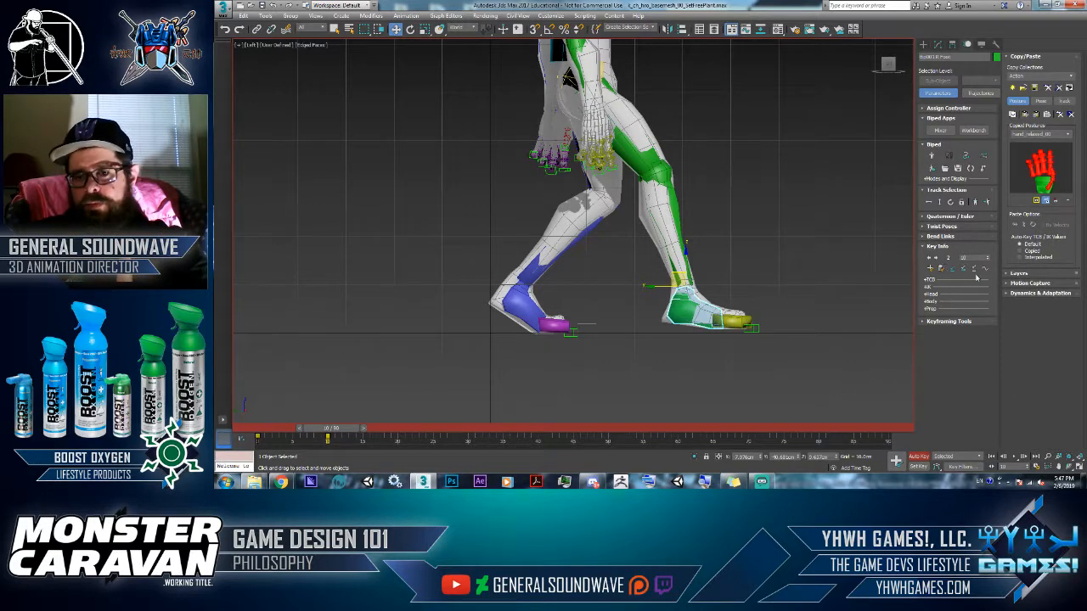
Step: Show the right foot's IK key settings and open its pivot selector, viewing the foot in wireframe
left_click(934, 290)
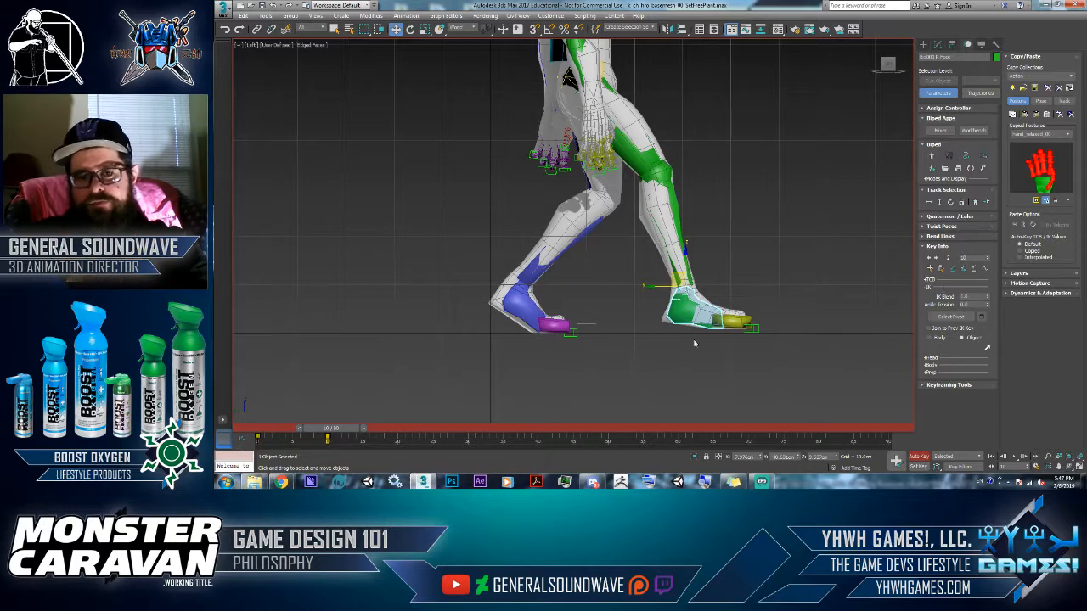
scroll(695, 336, "up", 3)
key("F3")
scroll(734, 321, "up", 5)
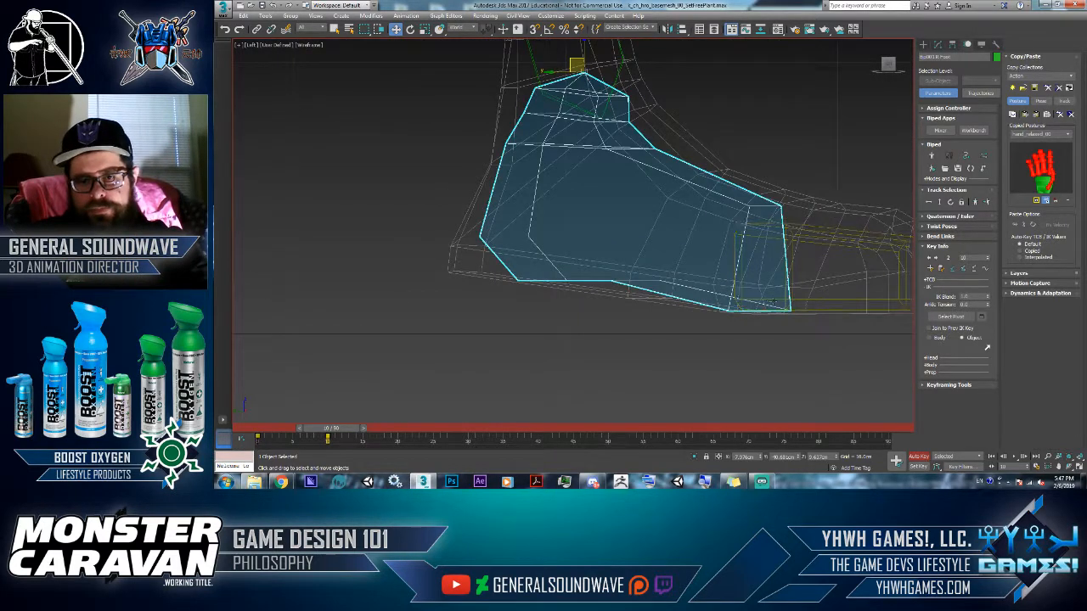
middle_click_drag(773, 302, 778, 327, "alt")
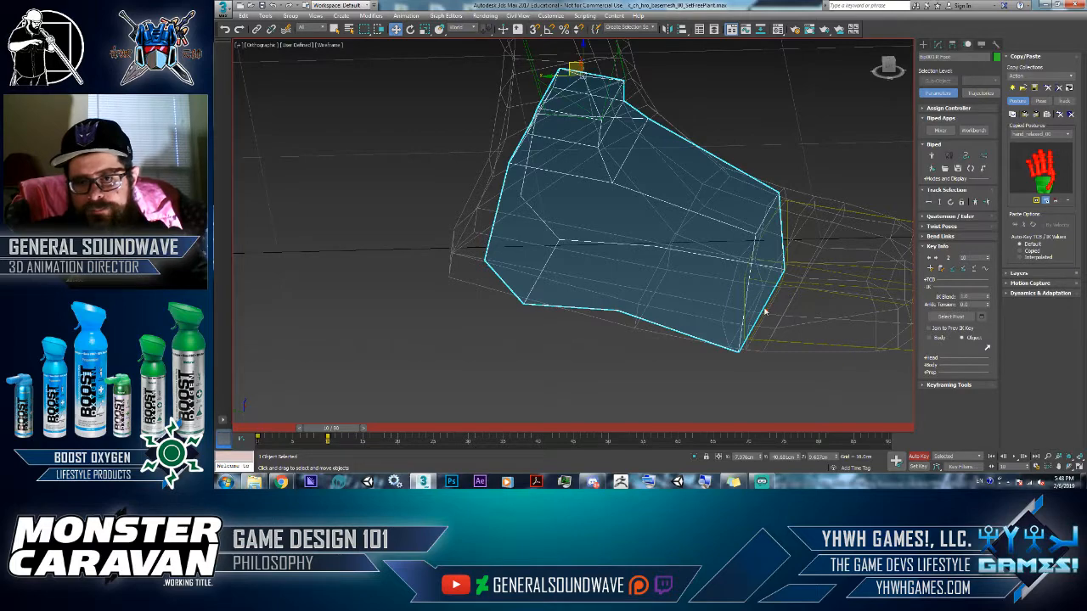
left_click(983, 316)
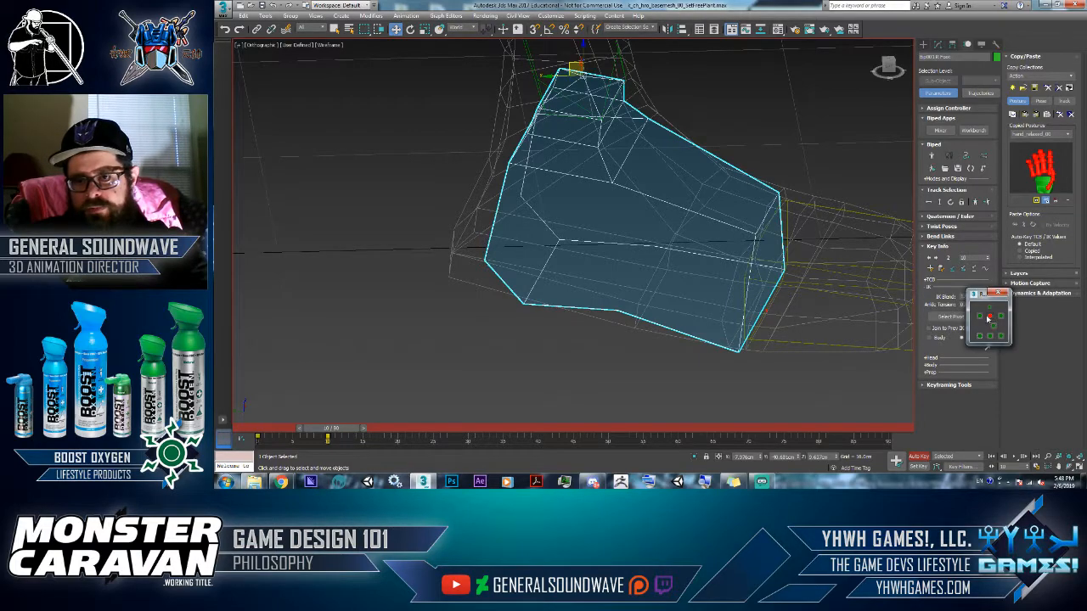
Step: Try the side, heel-corner, middle and toe-tip pivots of the right foot, and return to the ball-centre pivot
middle_click_drag(697, 319, 728, 332, "alt")
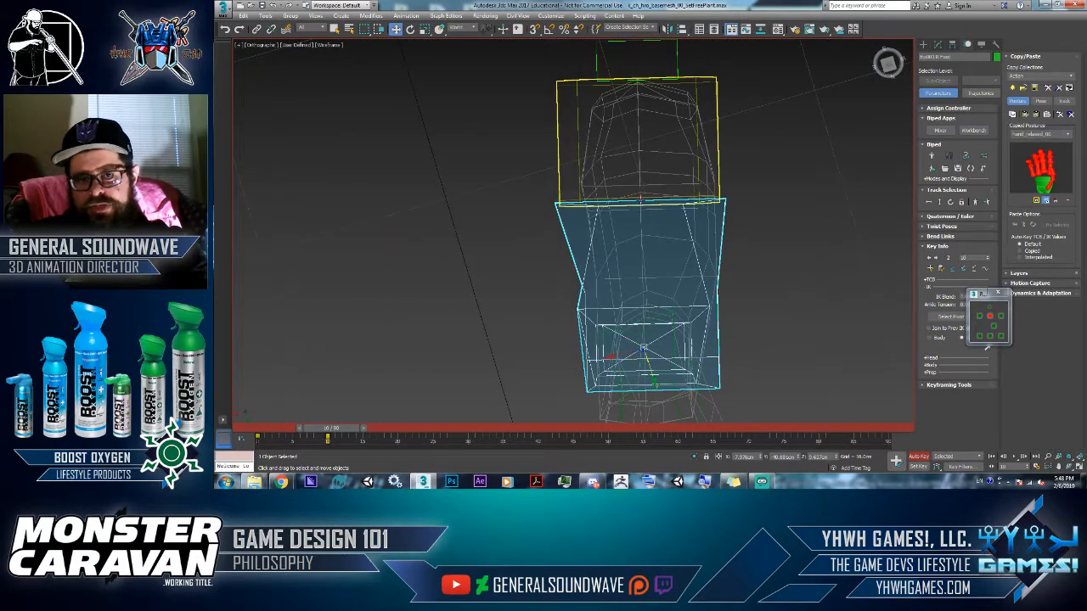
left_click(981, 317)
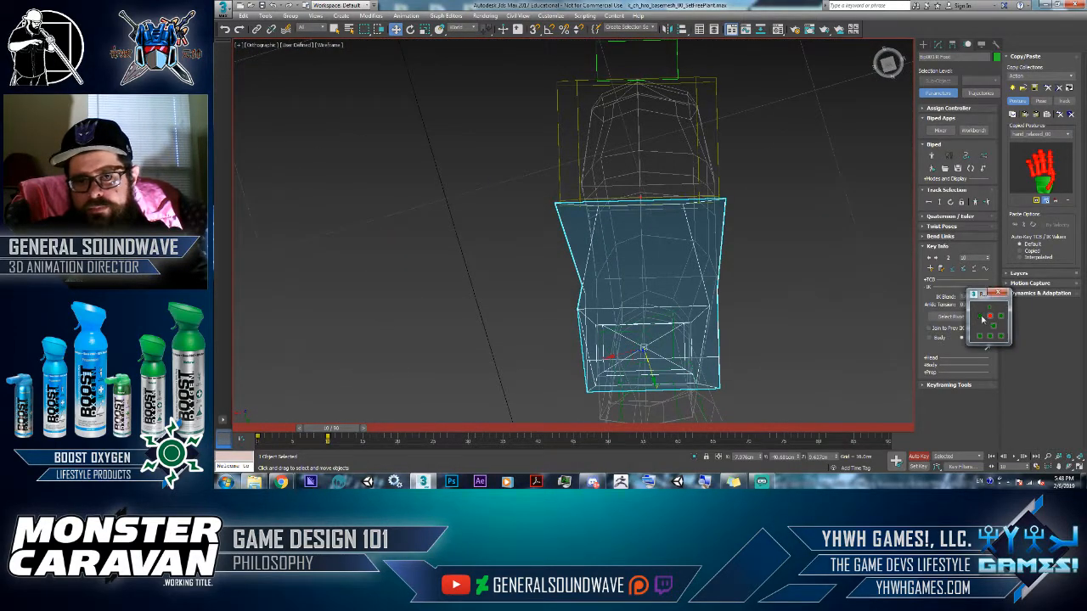
left_click(979, 317)
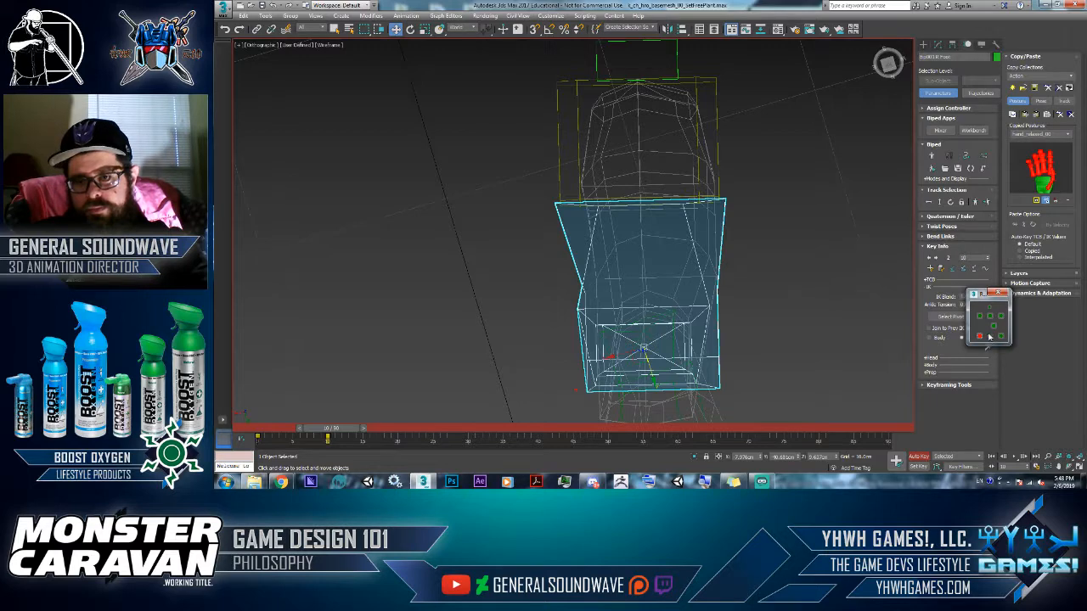
left_click(989, 336)
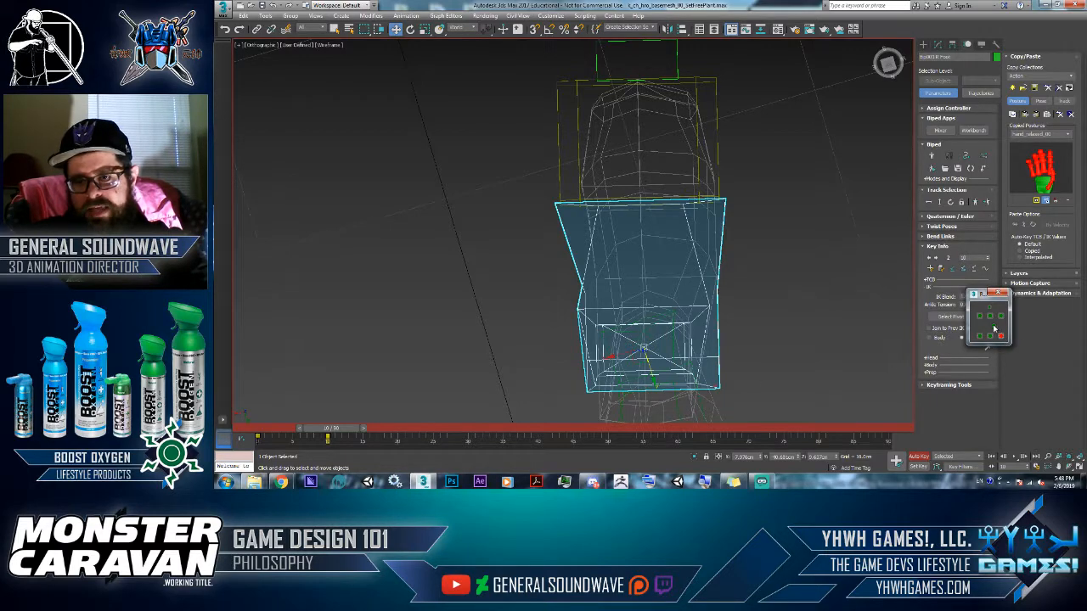
middle_click_drag(807, 343, 1000, 307, "alt")
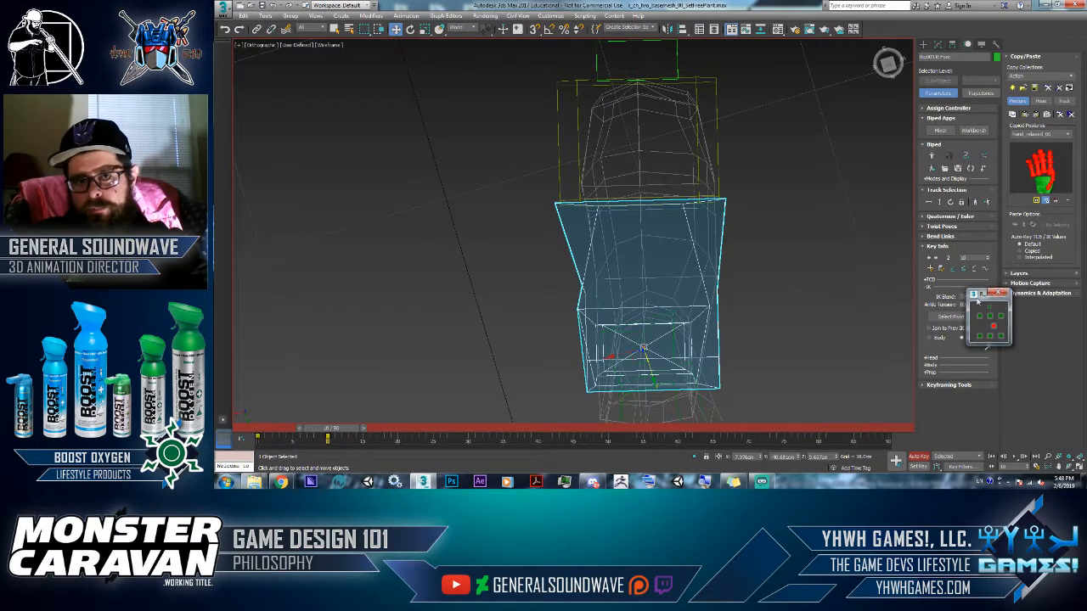
middle_click_drag(688, 160, 698, 237)
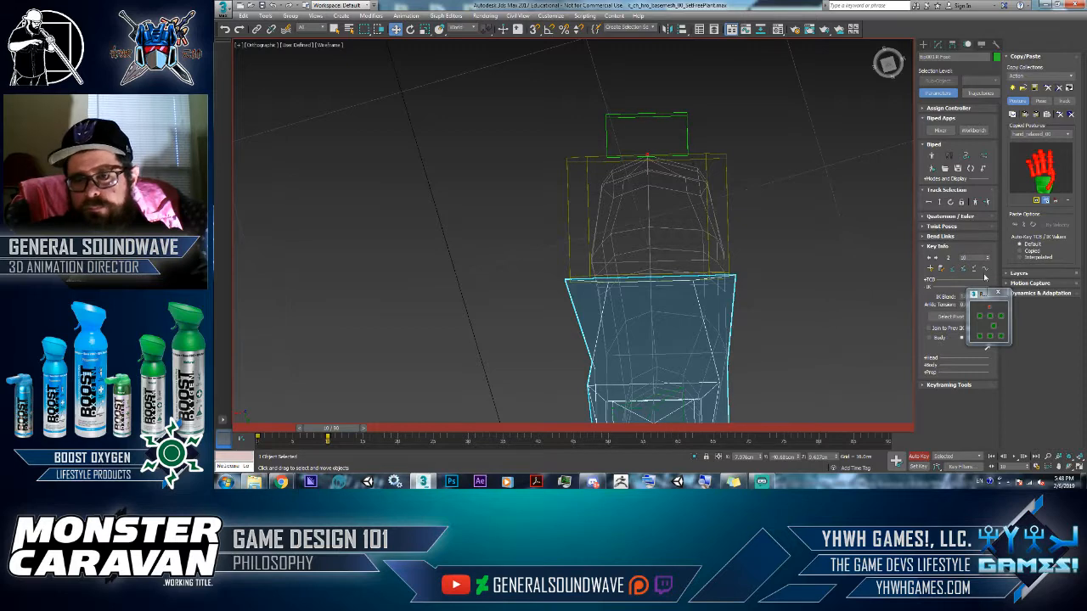
left_click(991, 316)
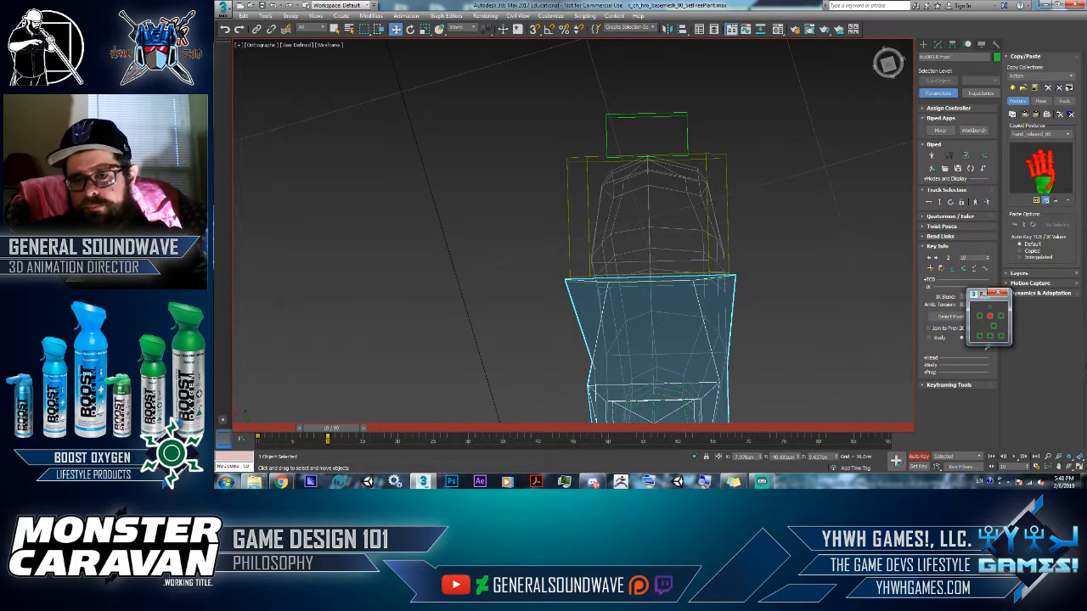
Step: Set the right foot's pivot to the heel centre and rotate the foot so its toes lift off the ground
middle_click_drag(766, 329, 714, 250, "alt")
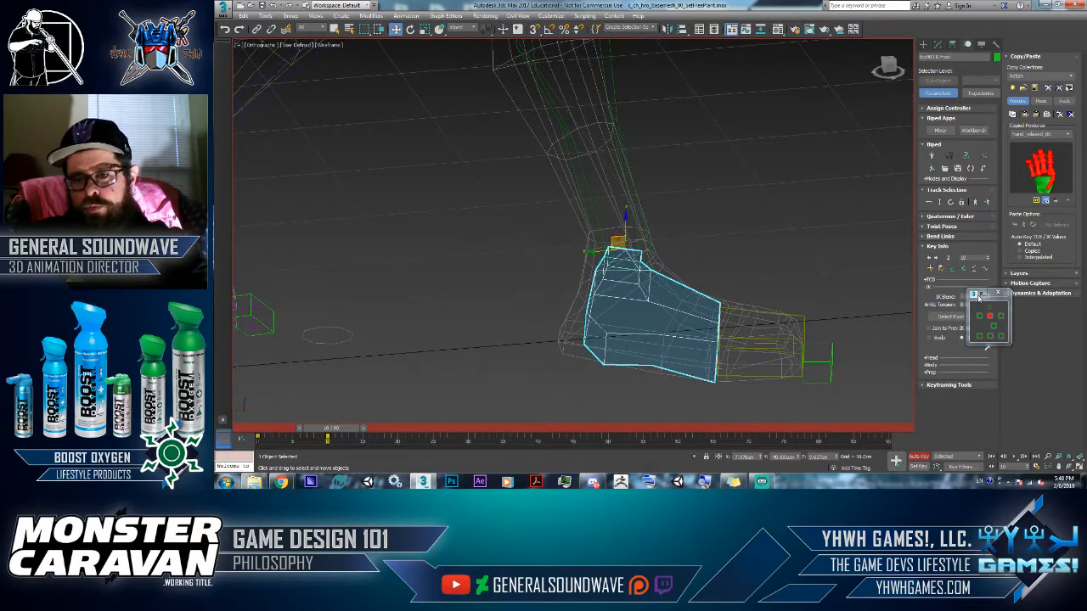
left_click(990, 336)
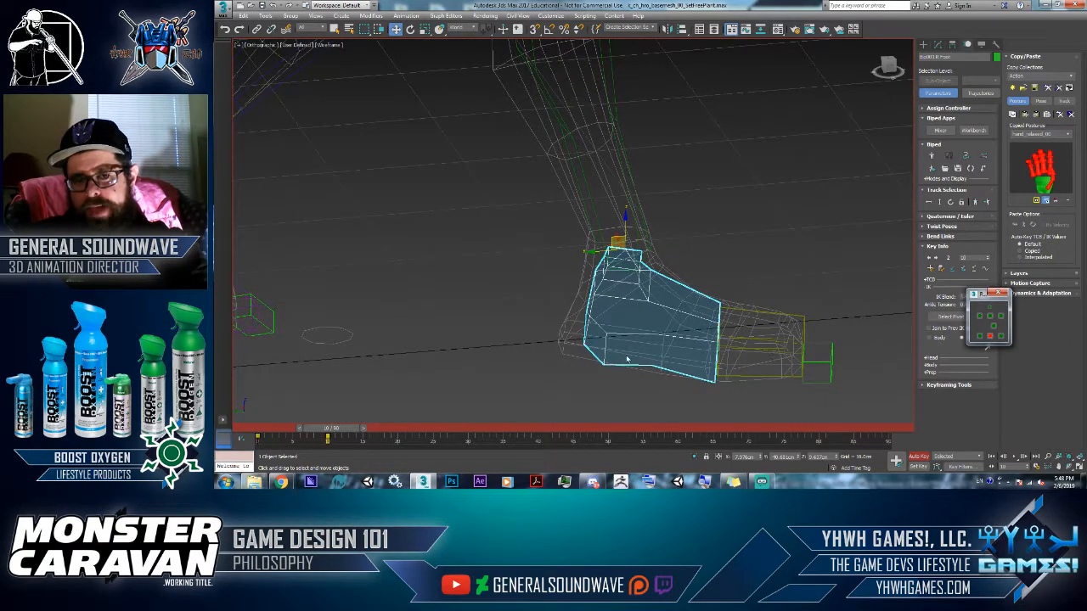
right_click(633, 303)
left_click(643, 312)
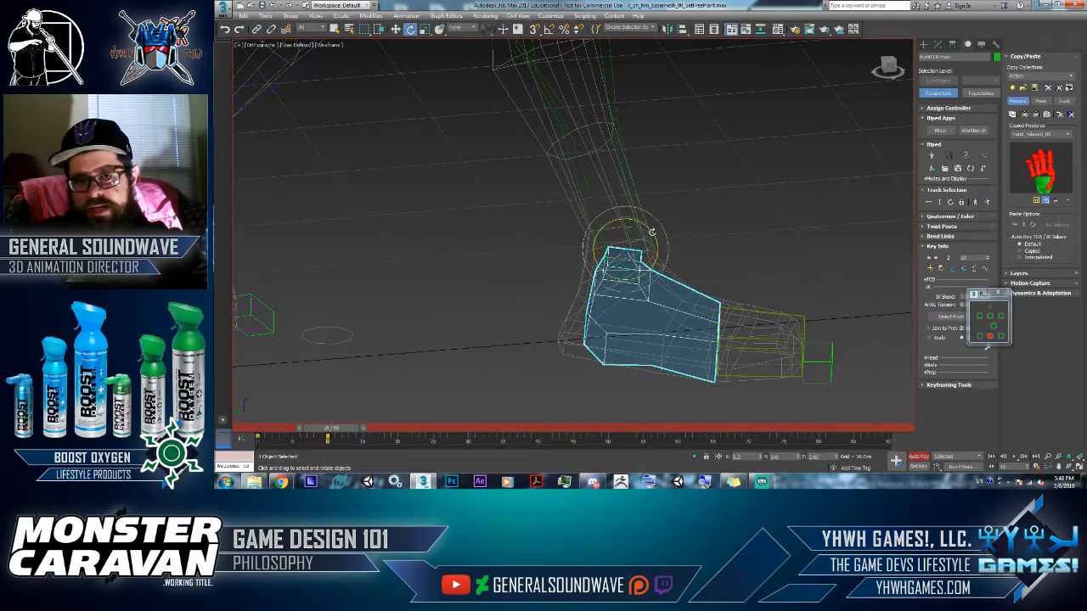
left_click_drag(651, 231, 638, 209)
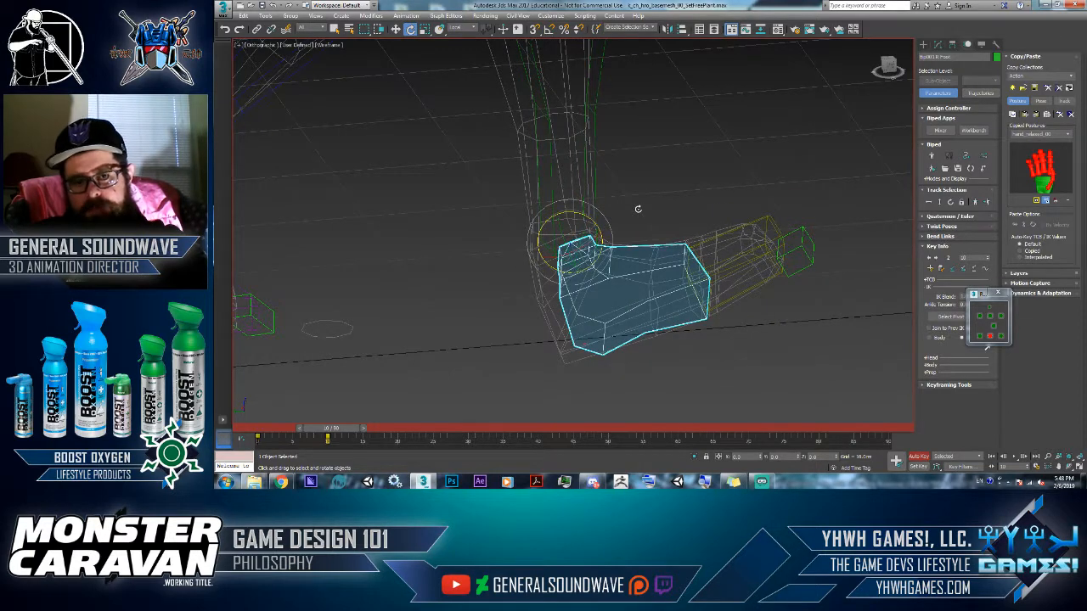
Step: In the shaded left view, move the right foot forward and down so its heel rests on the ground line
scroll(670, 269, "down", 5)
middle_click_drag(669, 269, 669, 305)
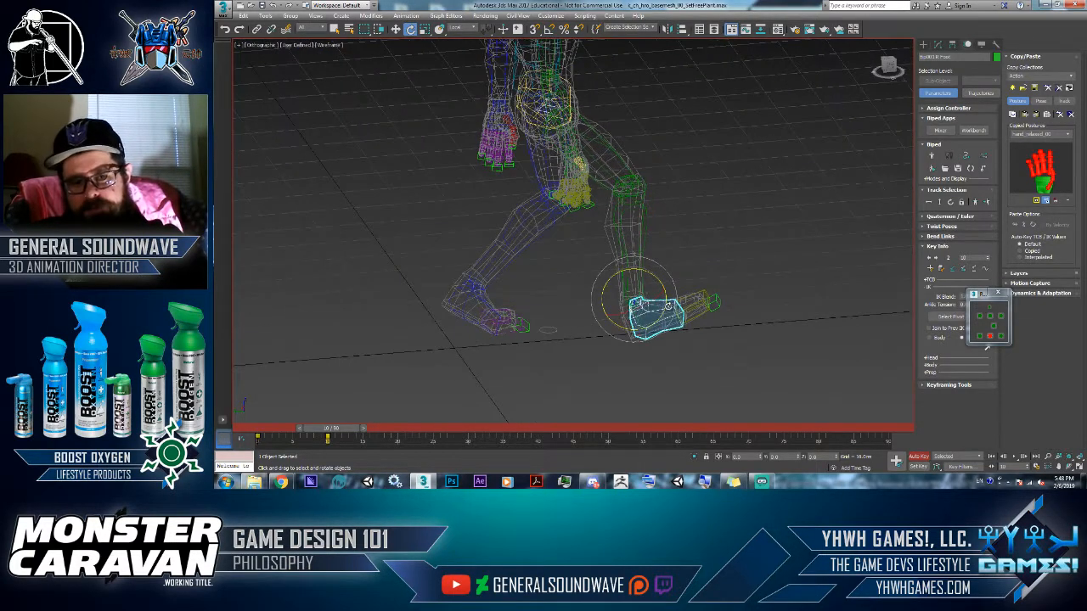
key("F3")
key("l")
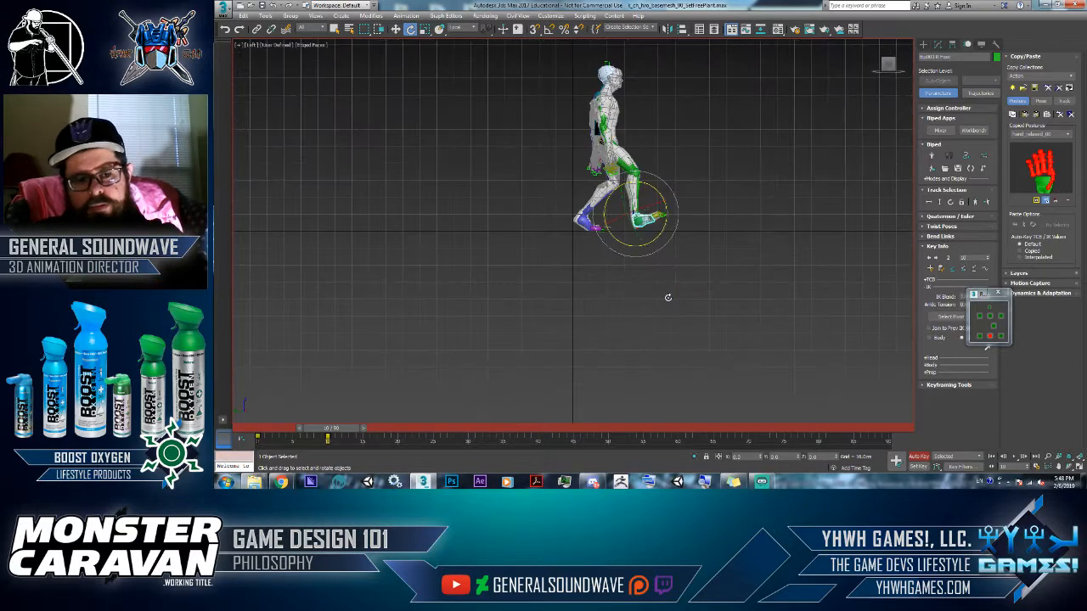
scroll(668, 298, "up", 8)
scroll(649, 264, "down", 7)
scroll(637, 266, "up", 2)
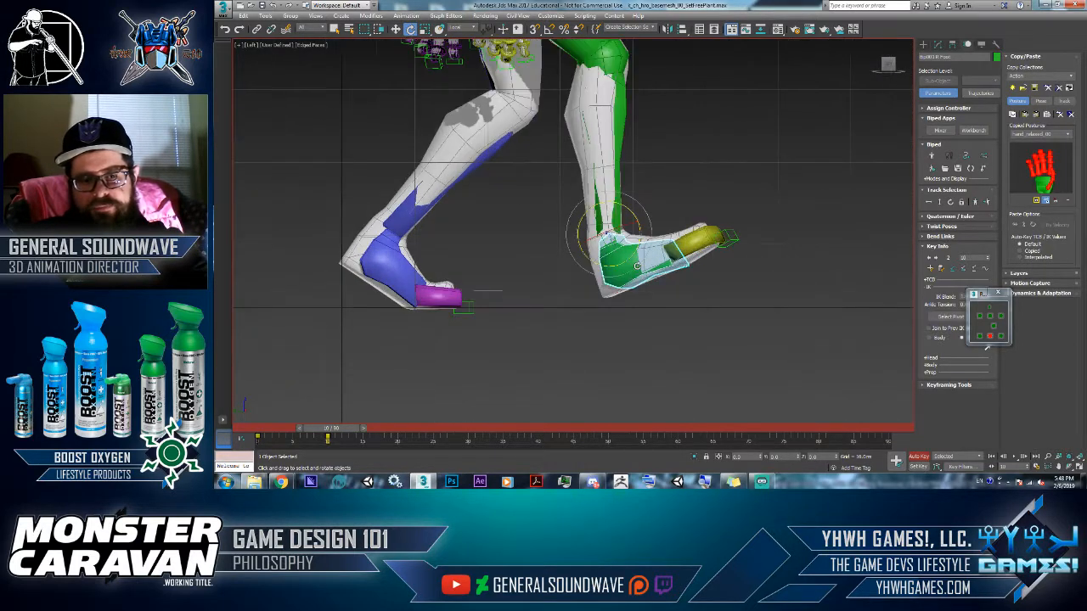
key("w")
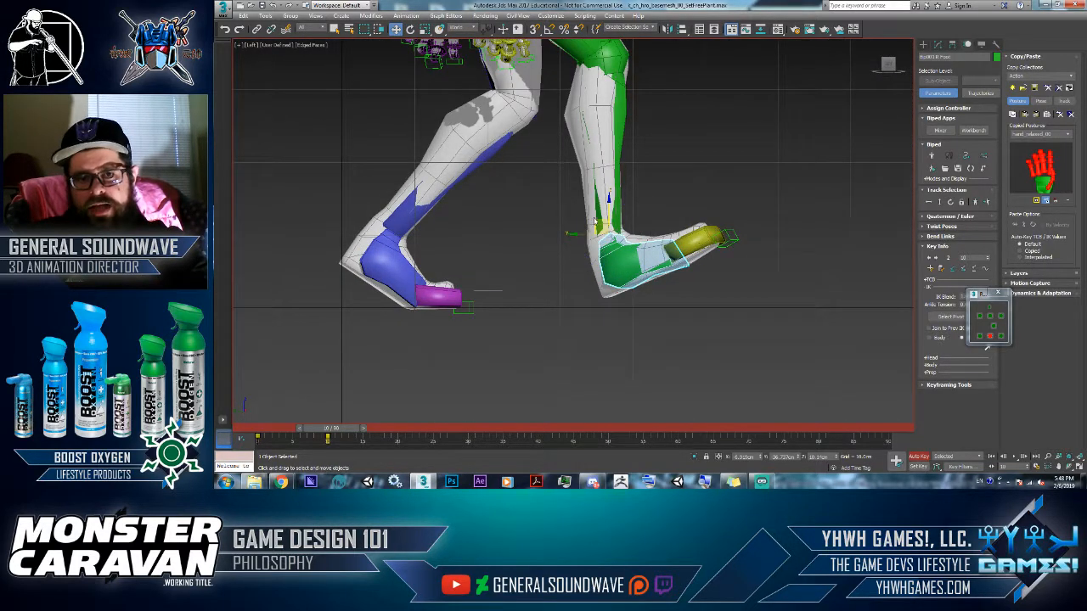
left_click_drag(594, 223, 621, 227)
scroll(624, 228, "down", 2)
middle_click_drag(607, 229, 581, 256, "alt")
key("l")
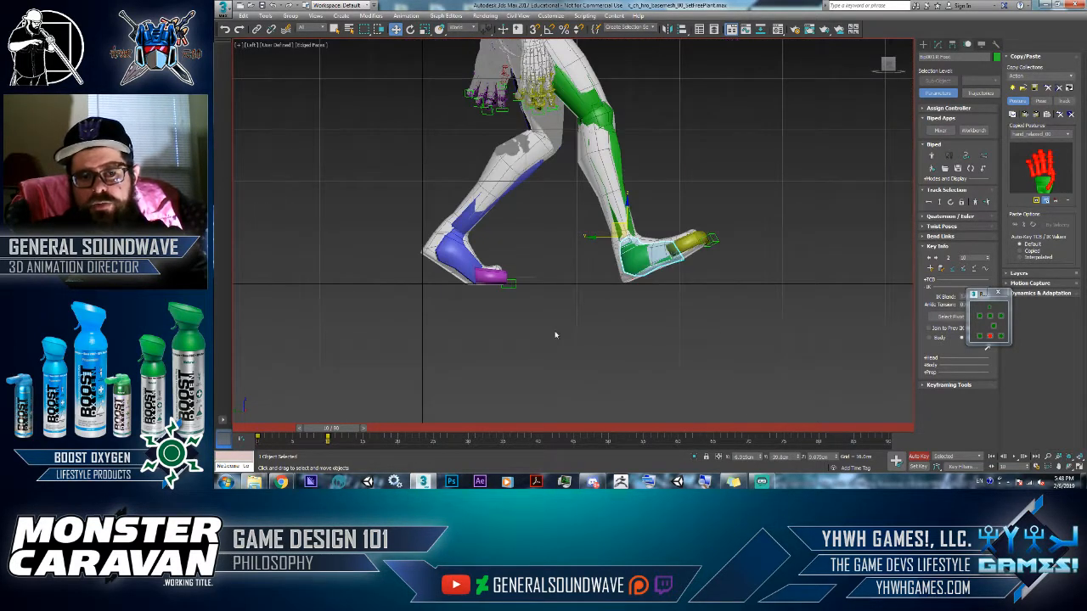
Step: Compare the active pivot points of the left and right feet at frame 10
mouse_move(328, 431)
left_mouse_down()
mouse_move(255, 430)
mouse_move(352, 432)
mouse_move(330, 433)
left_mouse_up()
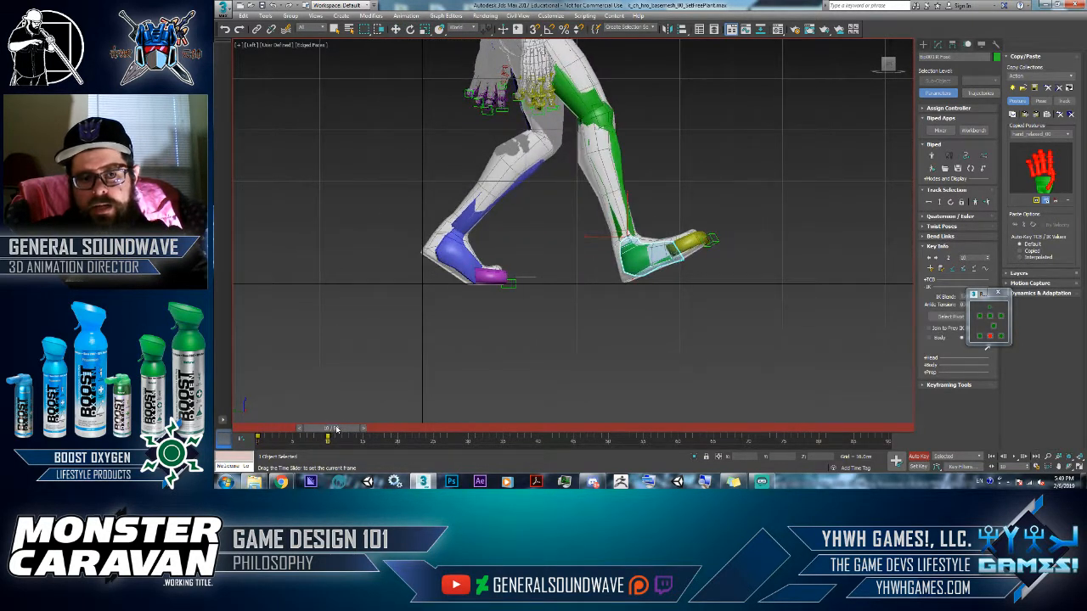
key("w")
left_click(455, 258)
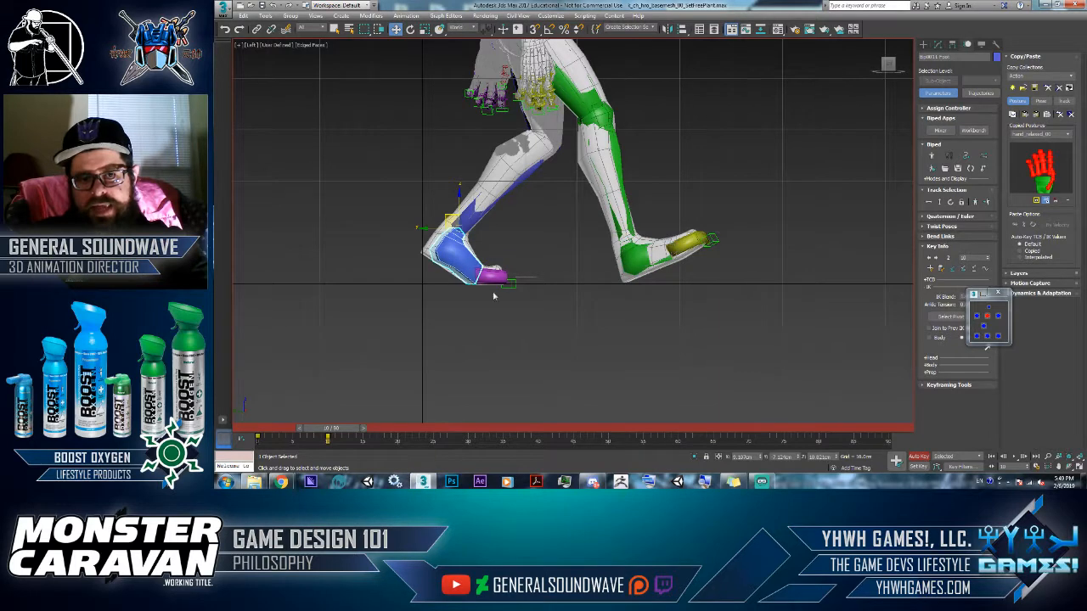
left_click(644, 254)
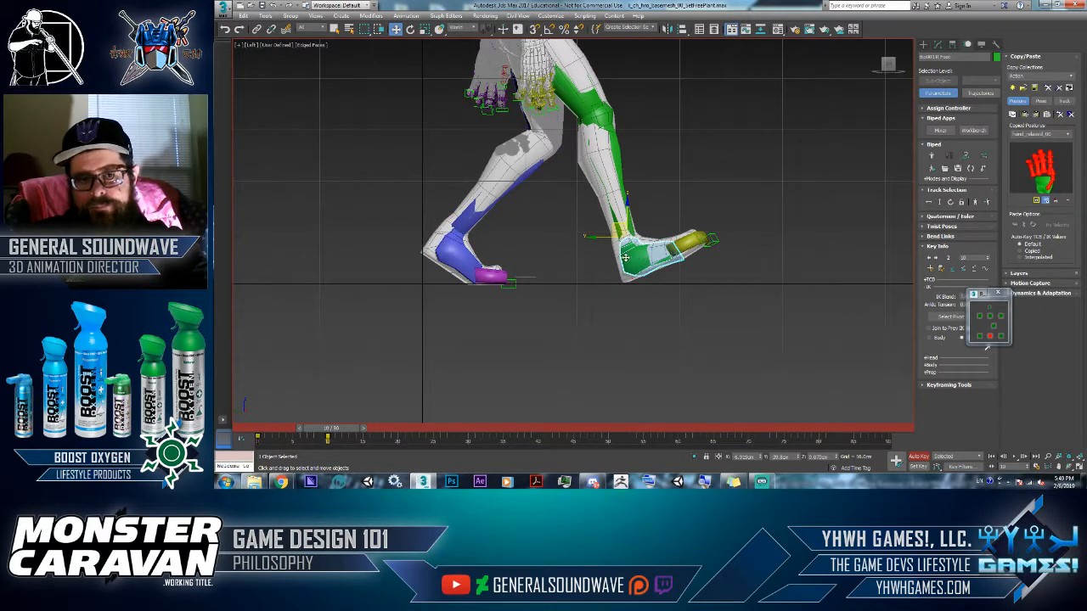
left_click(451, 259)
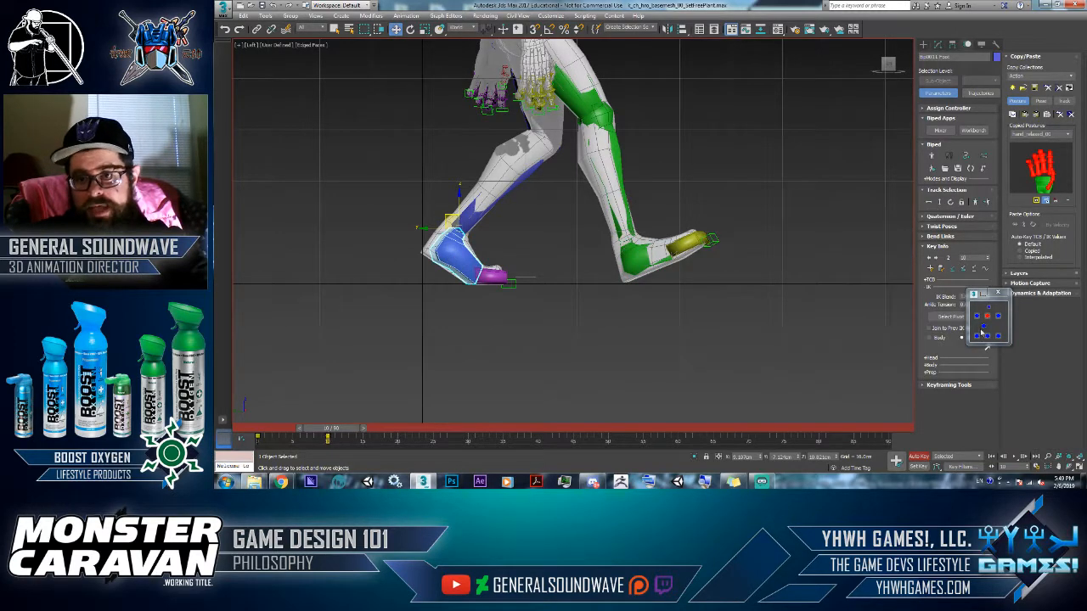
Step: Close the pivot selector and set a planted key on the left foot at frame 10
left_click(997, 293)
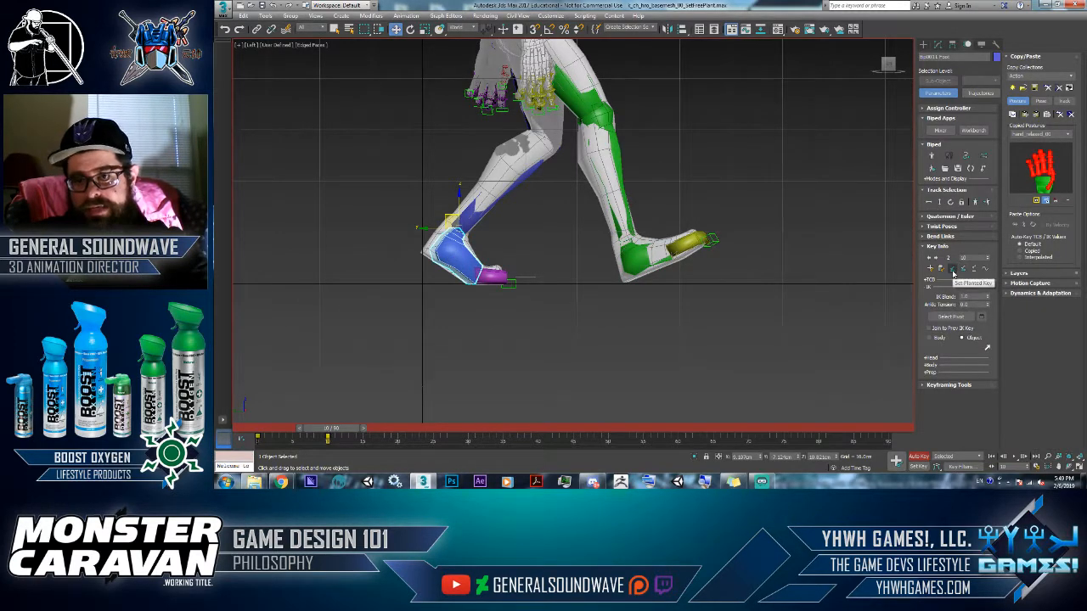
left_click(953, 270)
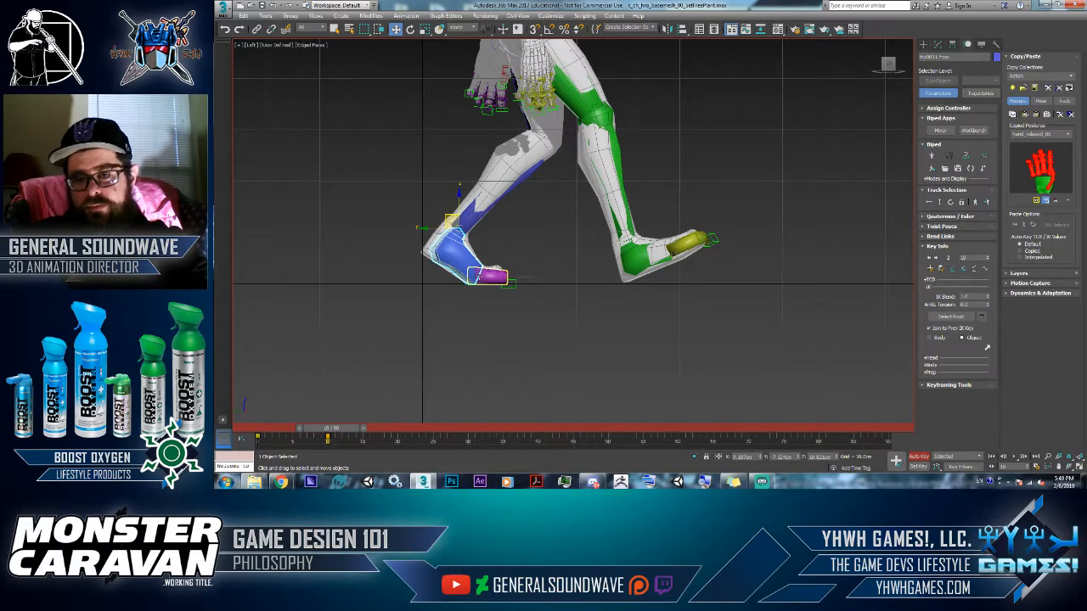
Step: Test moving the left foot forward over the right foot with a free key, and plant it again
mouse_move(334, 429)
left_mouse_down()
mouse_move(265, 433)
mouse_move(337, 433)
left_mouse_up()
key("w")
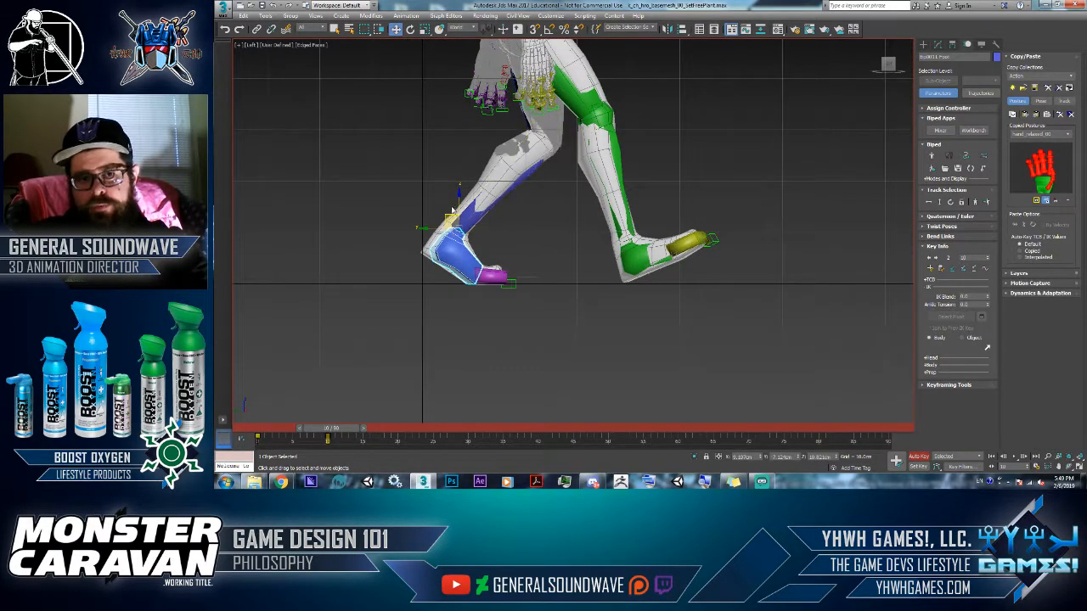
left_click_drag(452, 220, 653, 253)
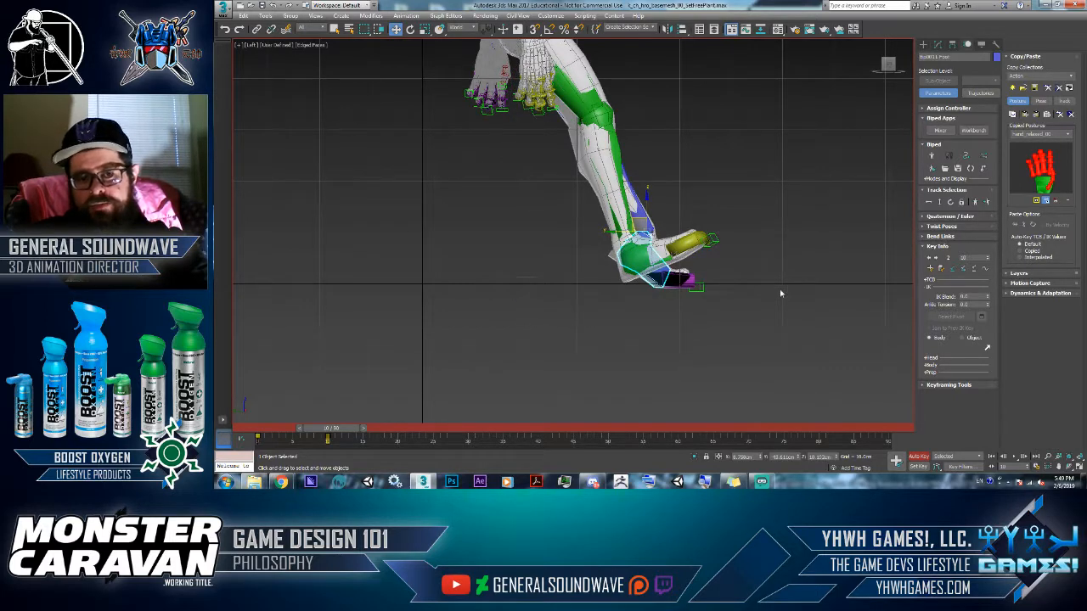
left_click(953, 270)
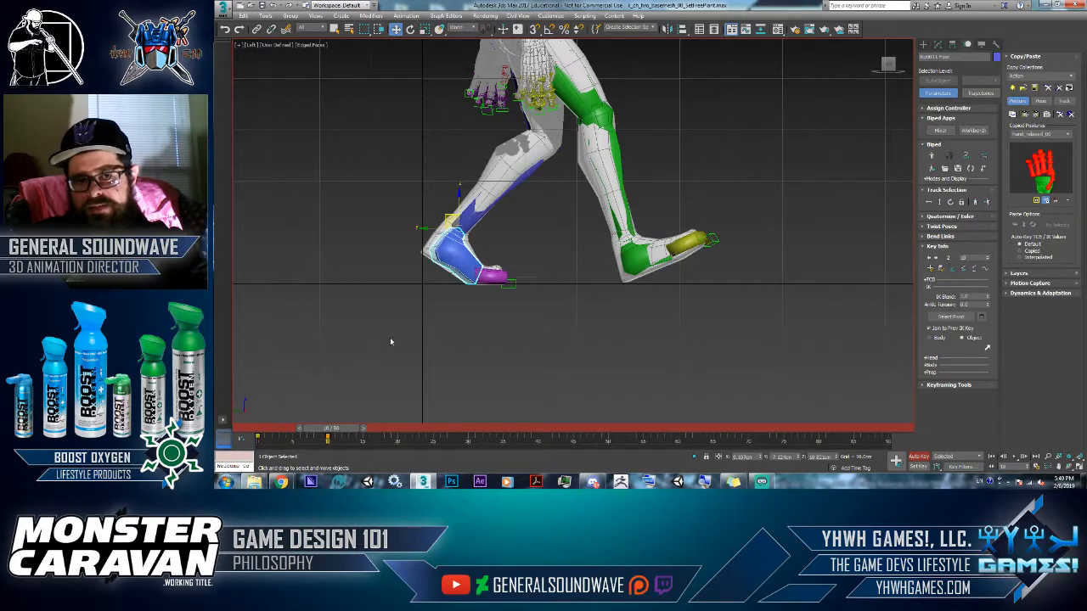
Step: Show the left foot's pivot points and examine the active one up close in wireframe
left_click(982, 316)
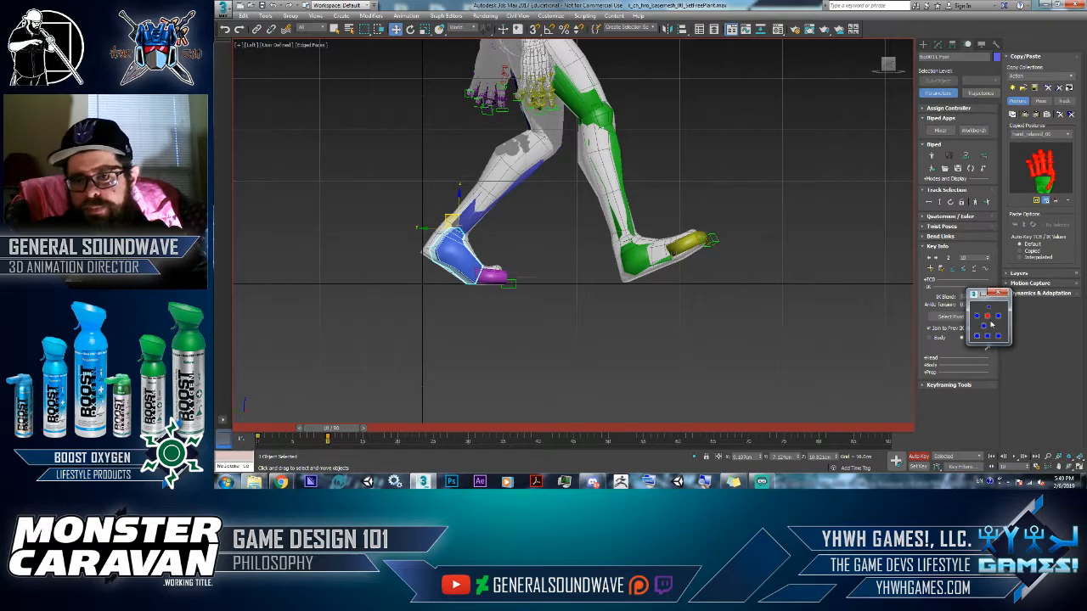
left_click(986, 316)
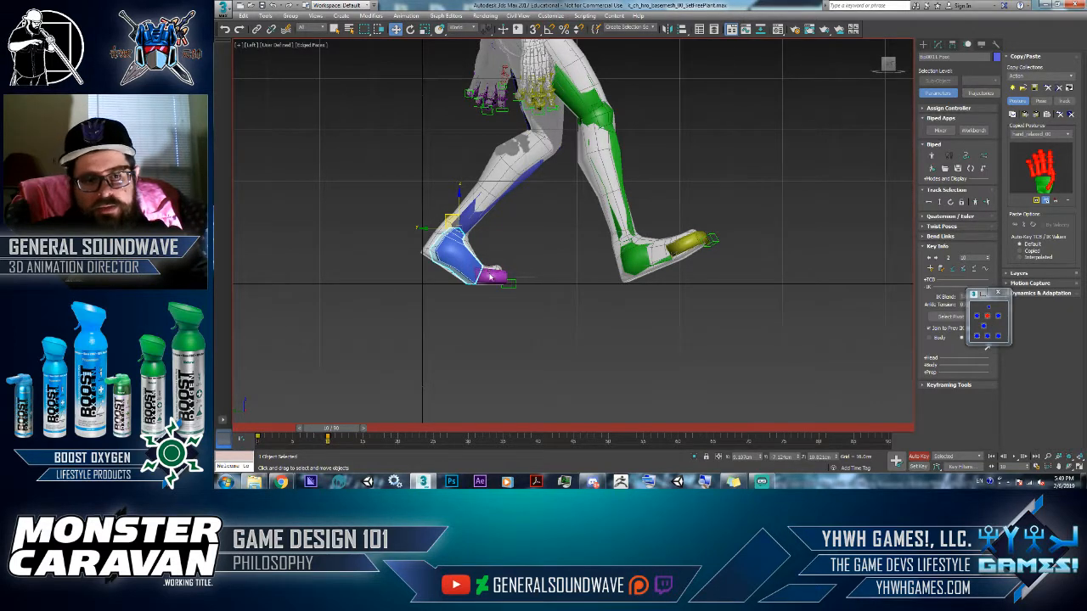
scroll(419, 299, "up", 5)
key("F3")
middle_click_drag(418, 298, 514, 313, "alt")
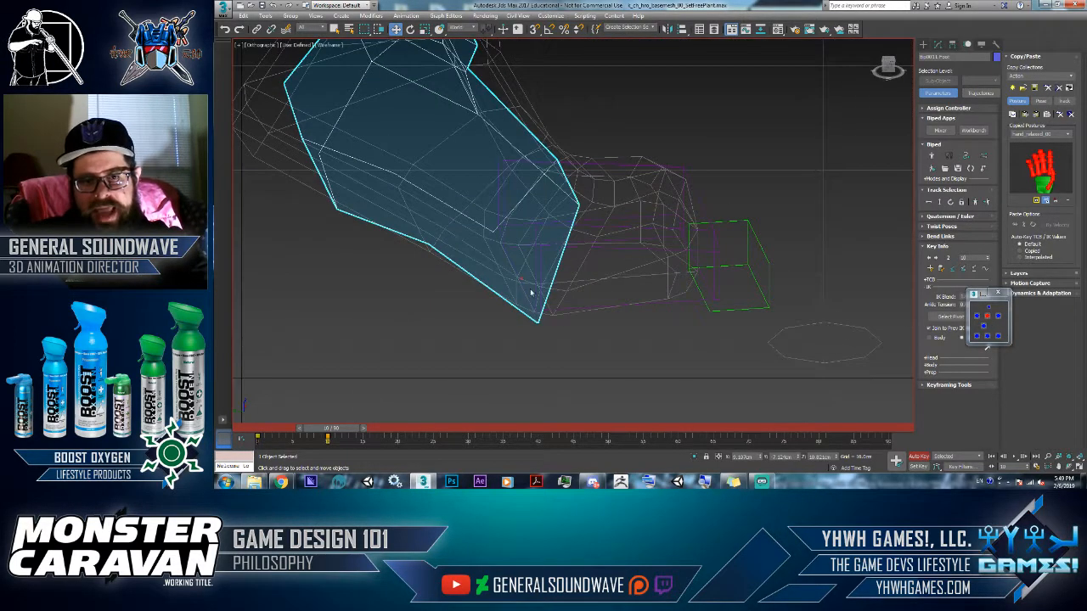
Step: Display the exact move coordinates and compare the left foot's position at frames 10 and 22
right_click(395, 28)
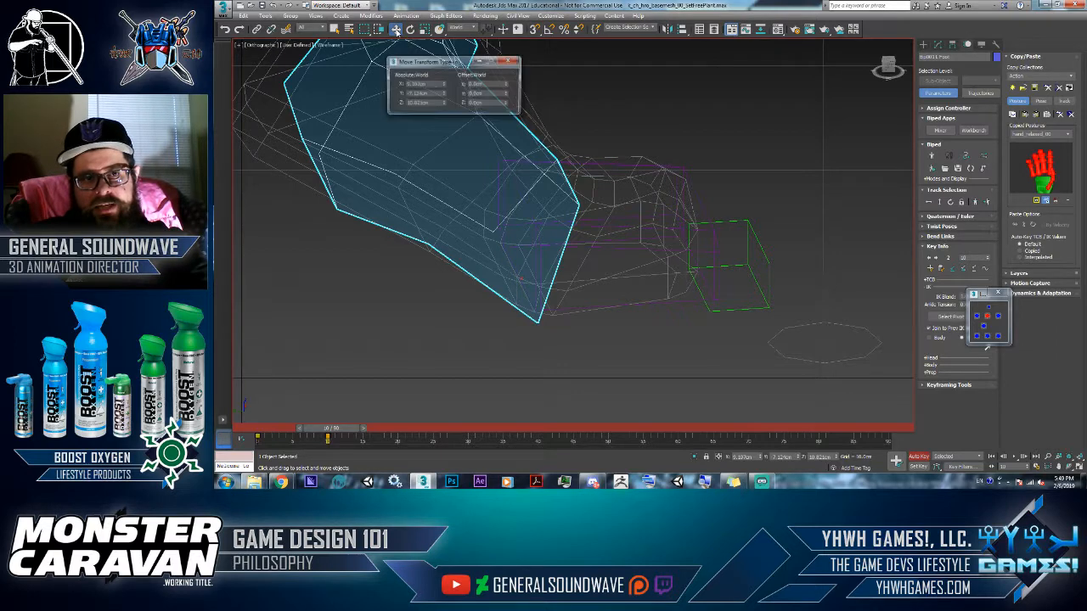
left_click_drag(431, 66, 676, 87)
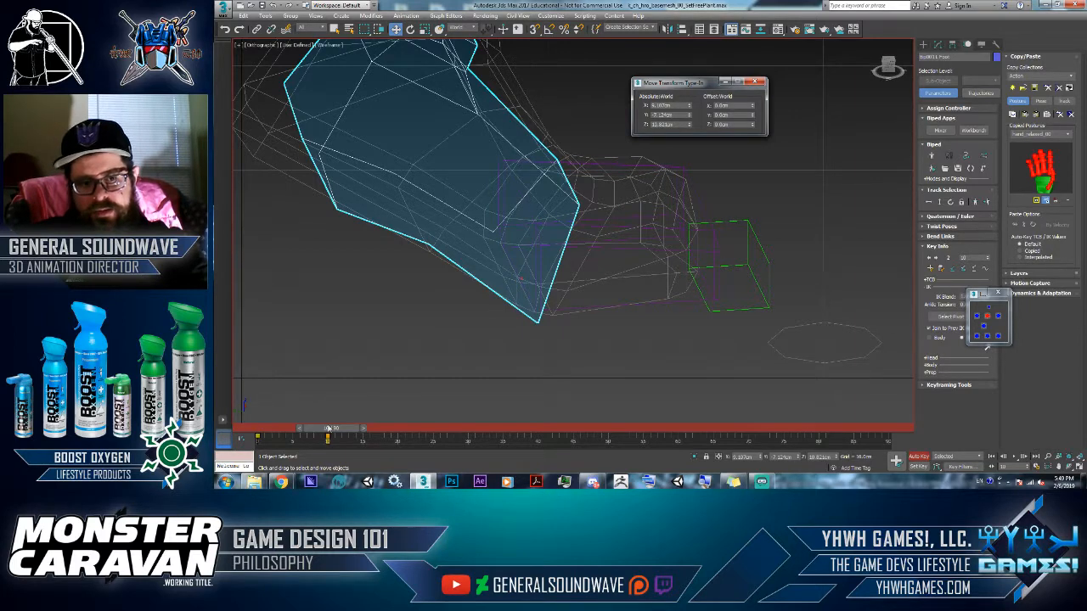
mouse_move(338, 429)
left_mouse_down()
mouse_move(268, 429)
mouse_move(347, 430)
mouse_move(266, 437)
mouse_move(371, 444)
mouse_move(305, 439)
mouse_move(340, 442)
left_mouse_up()
key("w")
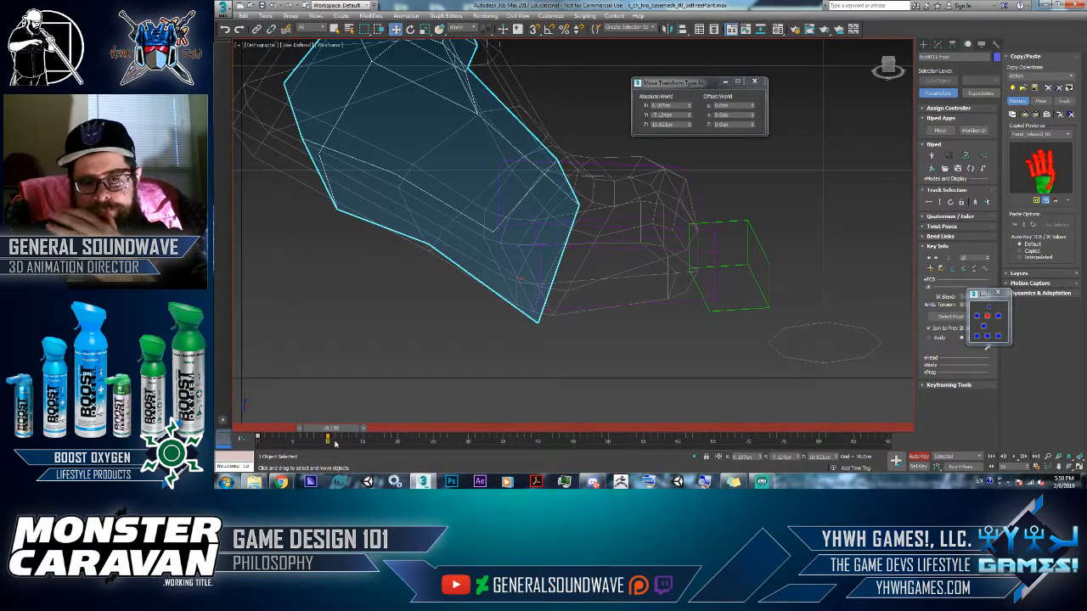
left_click_drag(339, 430, 420, 432)
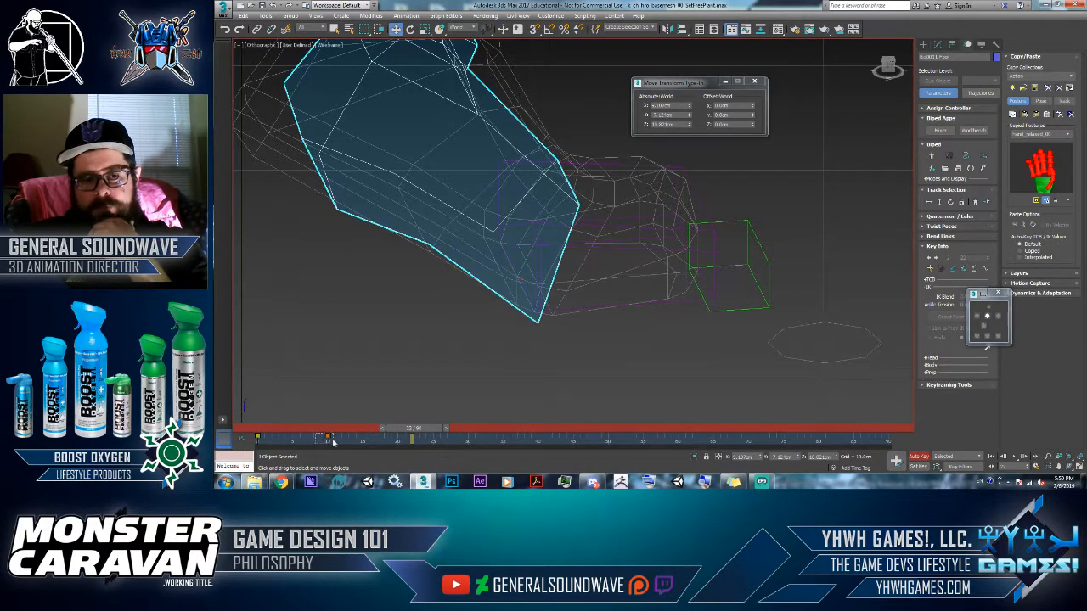
Step: Close the pivot selector and compare the right foot's coordinates at frames 22, 28, 0 and 10
scroll(623, 361, "down", 5)
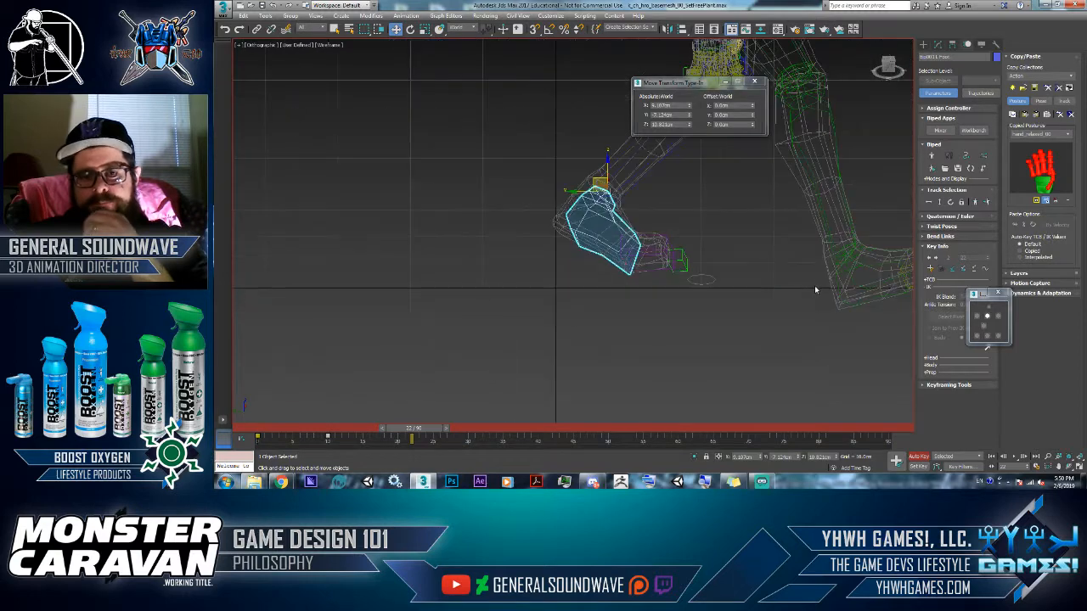
left_click(737, 297)
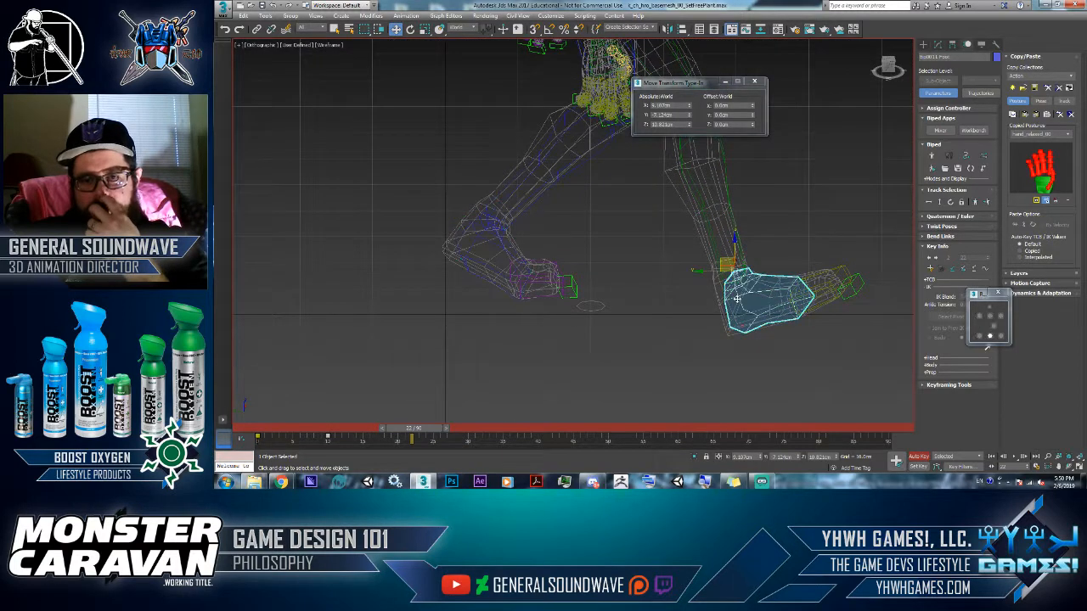
left_click(997, 294)
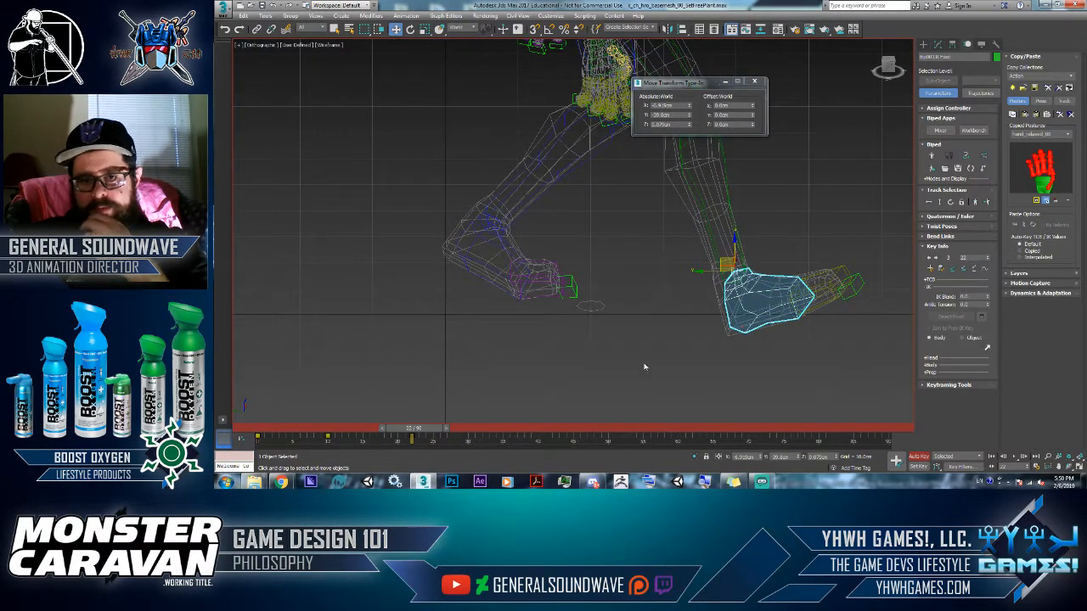
scroll(692, 332, "up", 3)
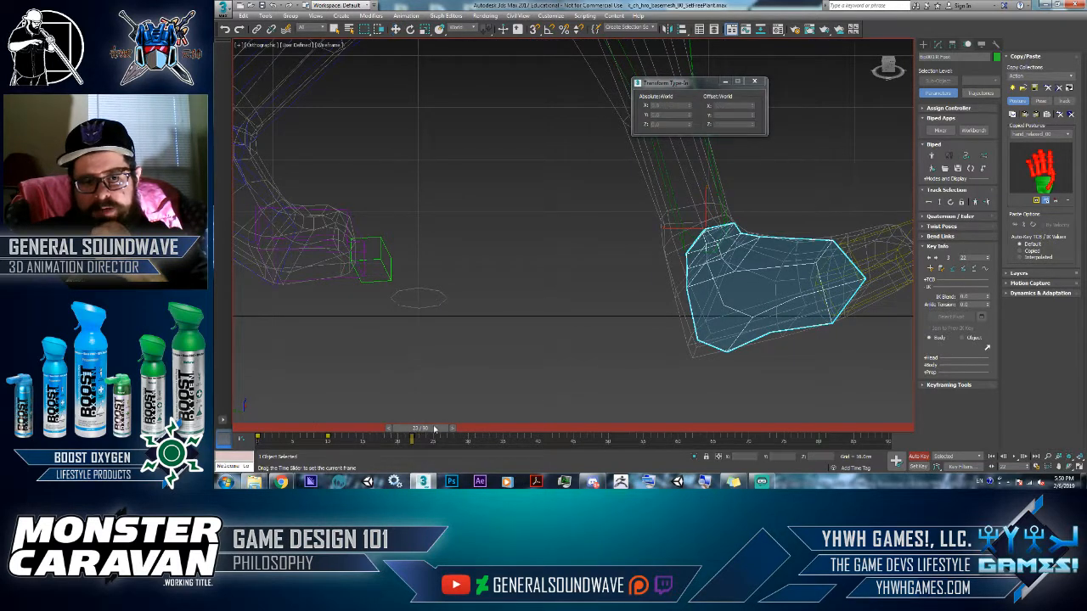
left_click(450, 439)
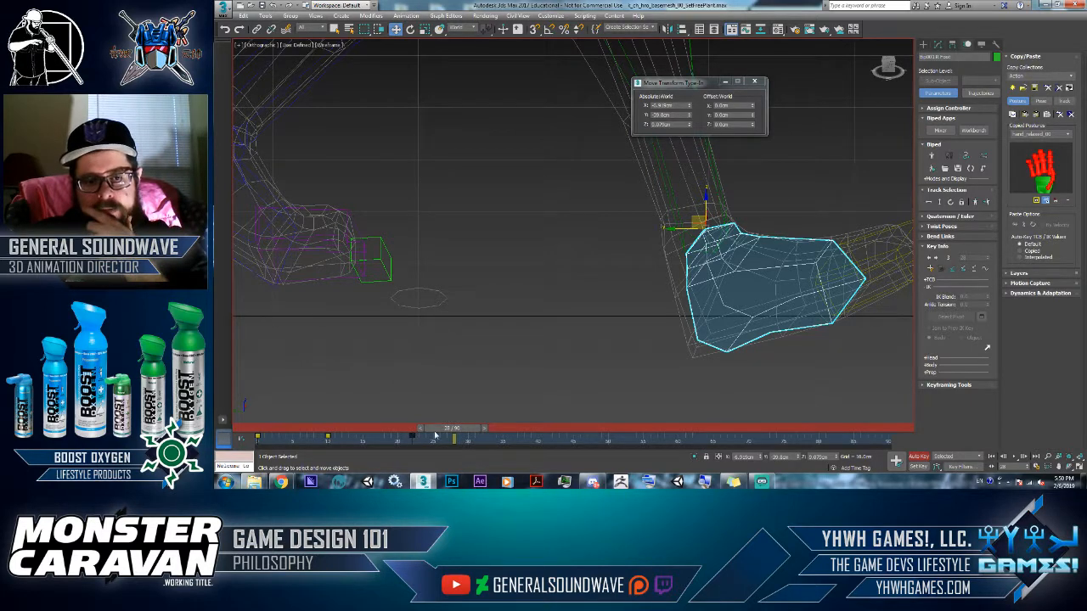
left_click_drag(450, 430, 258, 438)
middle_click_drag(391, 384, 706, 290)
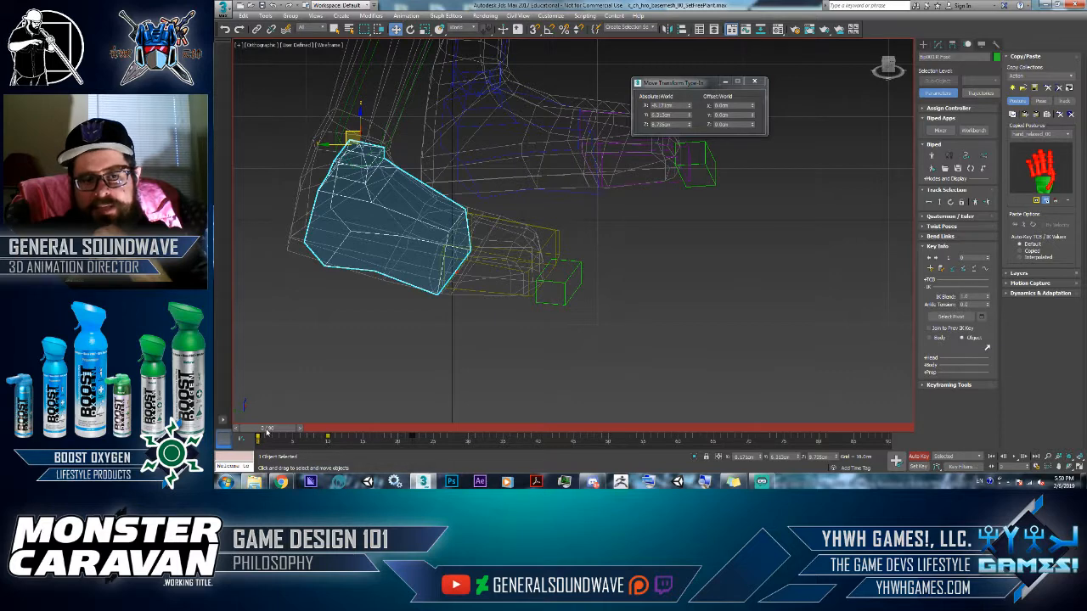
left_click_drag(267, 431, 334, 437)
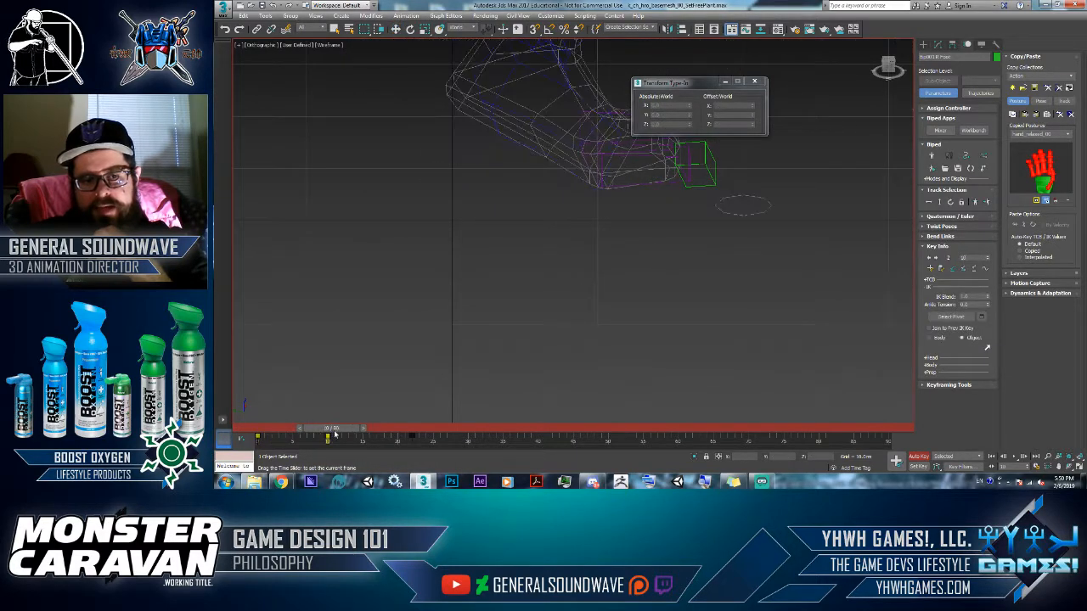
middle_click_drag(843, 274, 476, 363)
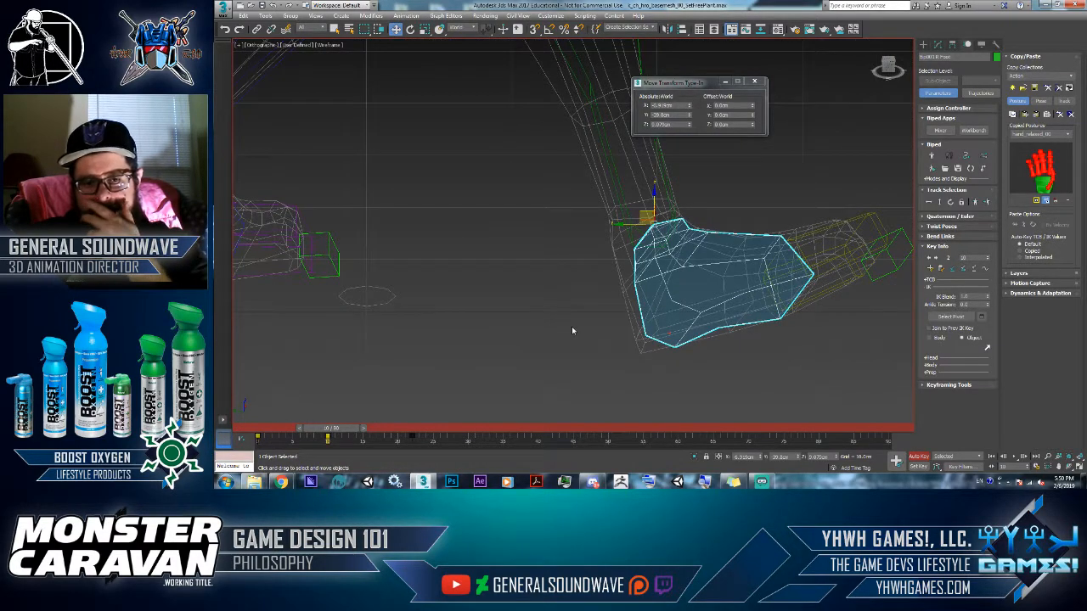
Step: Set a sliding key on the left foot at frame 10
middle_click_drag(571, 326, 846, 311)
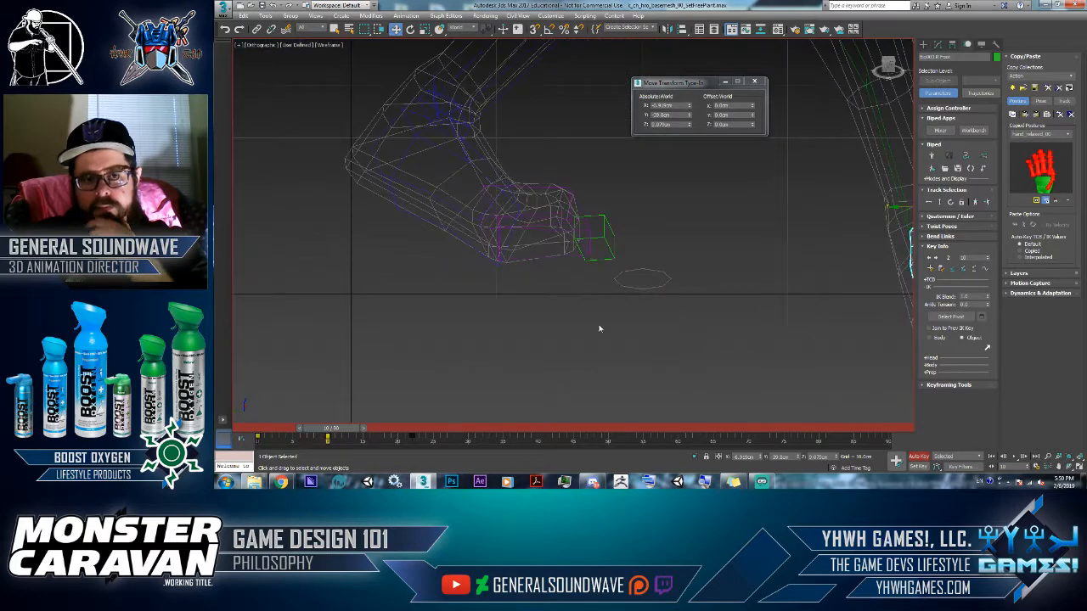
left_click(480, 175)
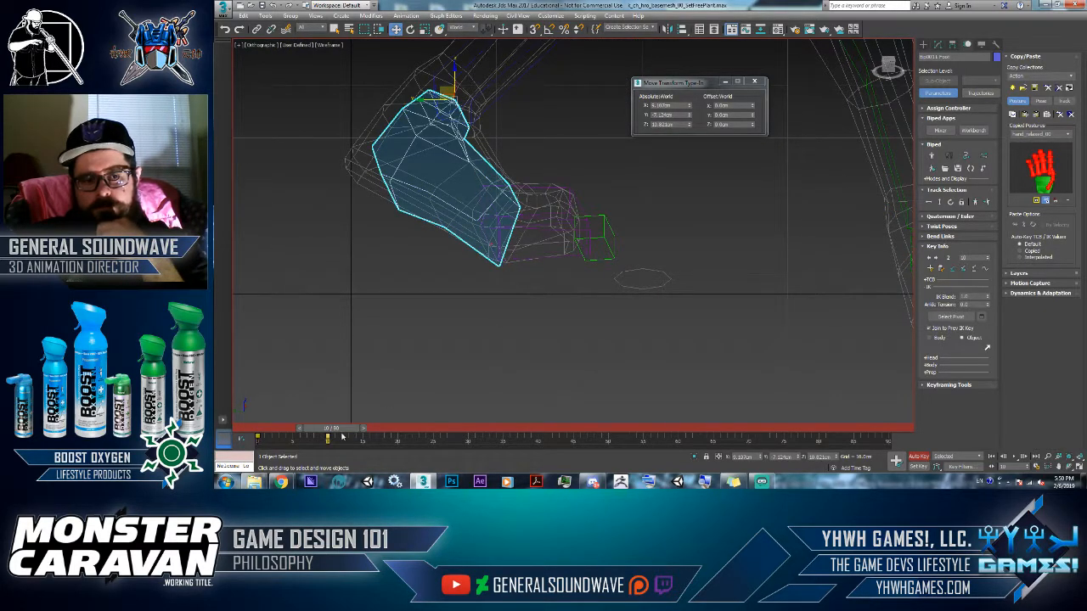
mouse_move(333, 428)
left_mouse_down()
mouse_move(270, 430)
mouse_move(341, 441)
left_mouse_up()
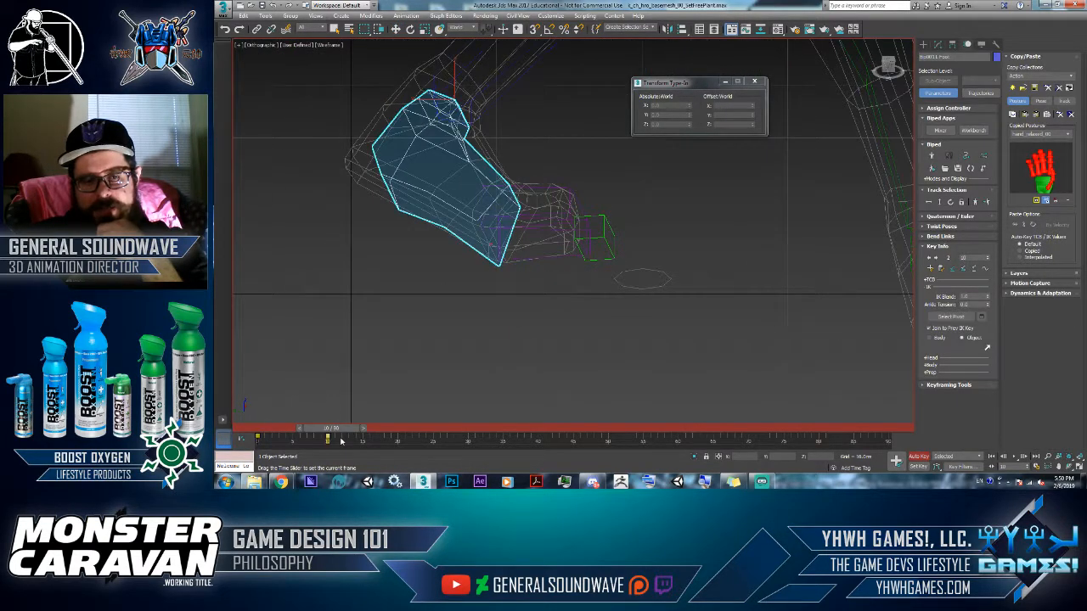
key("w")
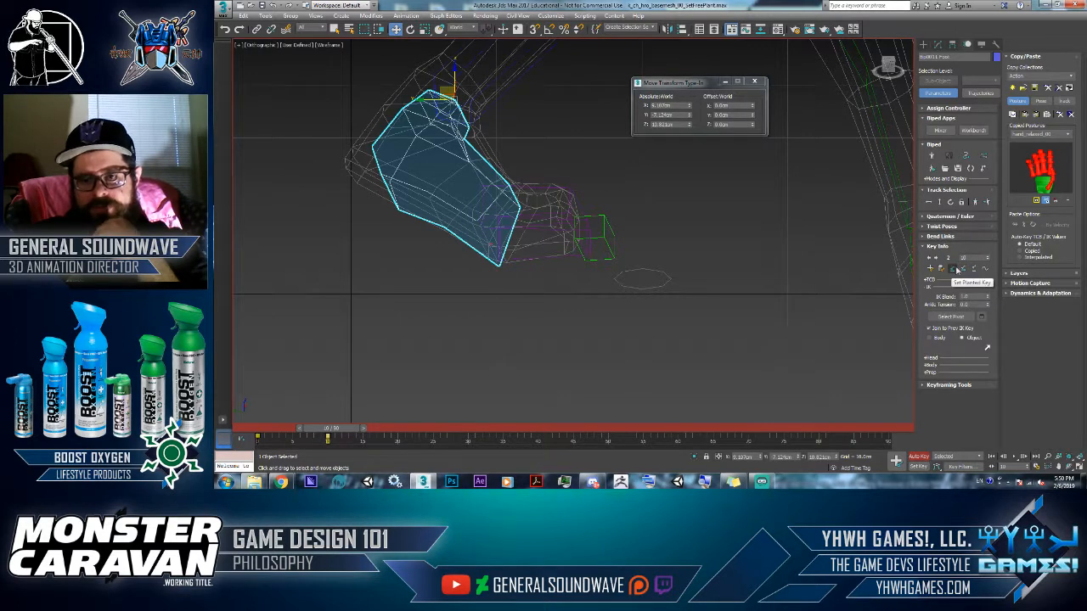
left_click(963, 269)
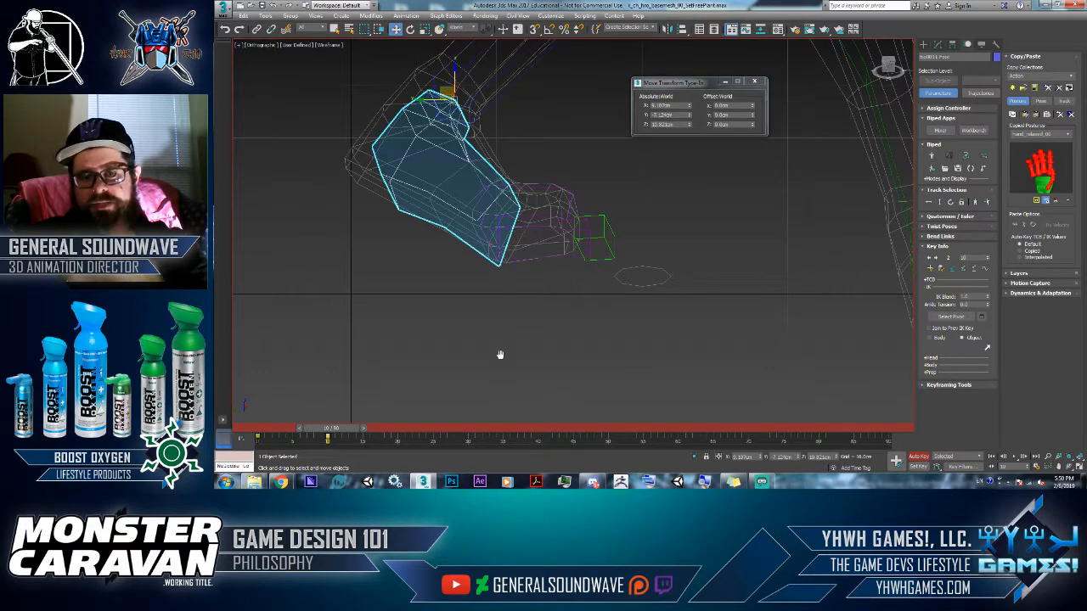
Step: Go to frame 20 and show both legs in the left view
scroll(519, 362, "down", 3)
mouse_move(541, 371)
middle_mouse_down("alt")
mouse_move(596, 381)
mouse_move(434, 379)
mouse_move(566, 381)
mouse_move(549, 368)
mouse_move(543, 379)
middle_mouse_up("alt")
left_click_drag(347, 431, 420, 431)
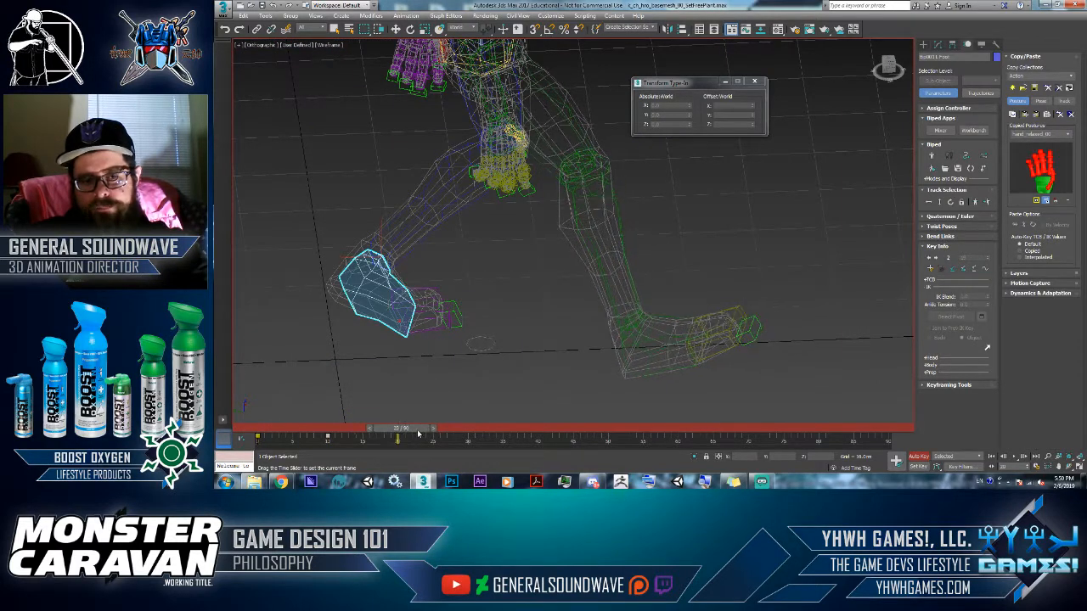
key("w")
key("l")
key("z")
scroll(349, 337, "down", 10)
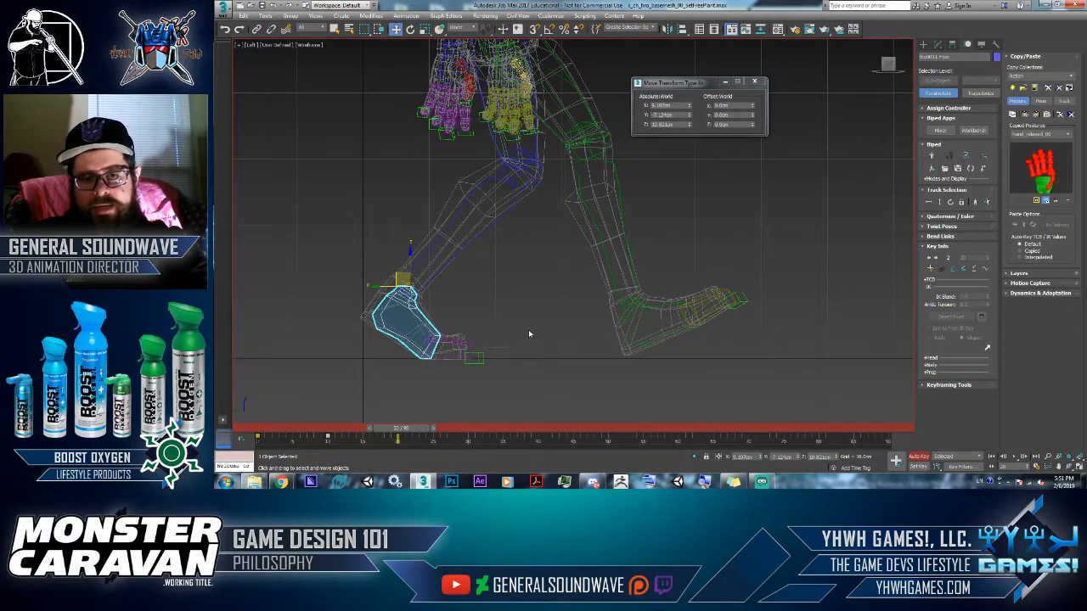
Step: Set a planted key on the right foot at frame 20 and rotate the foot forward until its sole is level
left_click(624, 328)
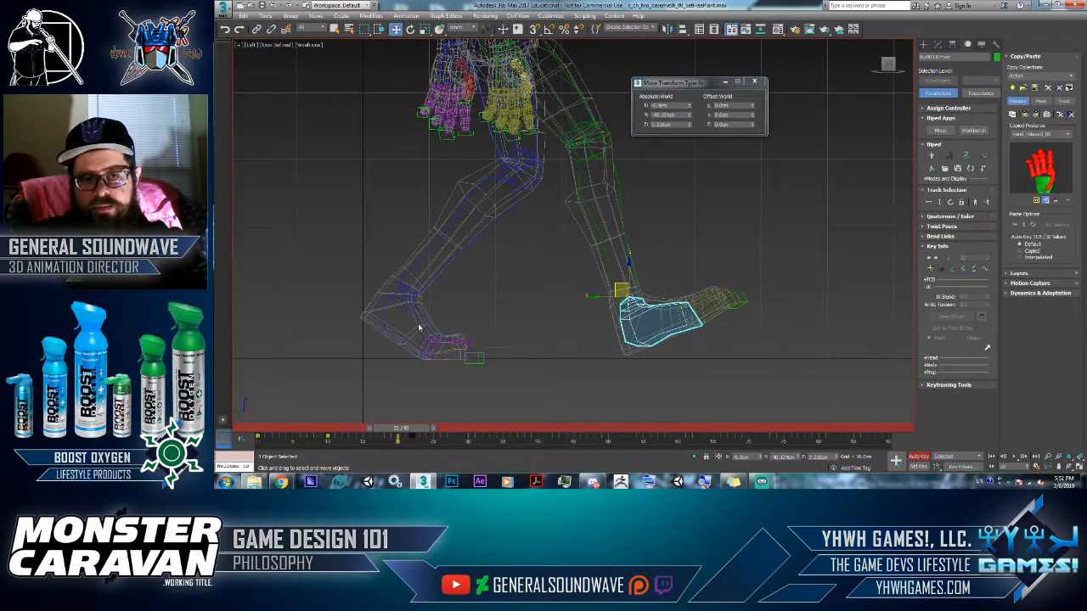
right_click(663, 318)
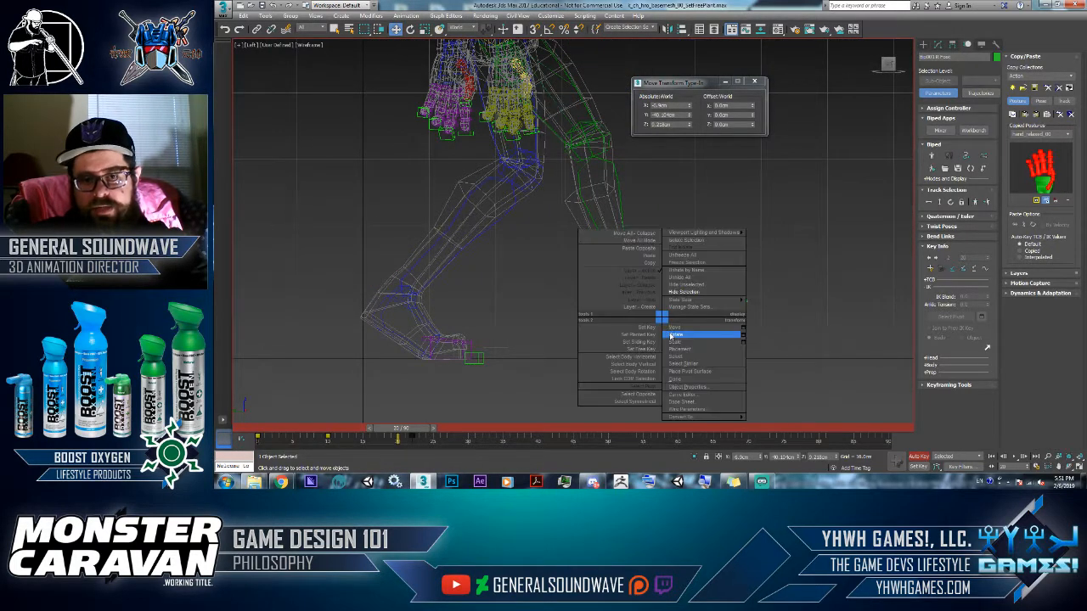
left_click(684, 334)
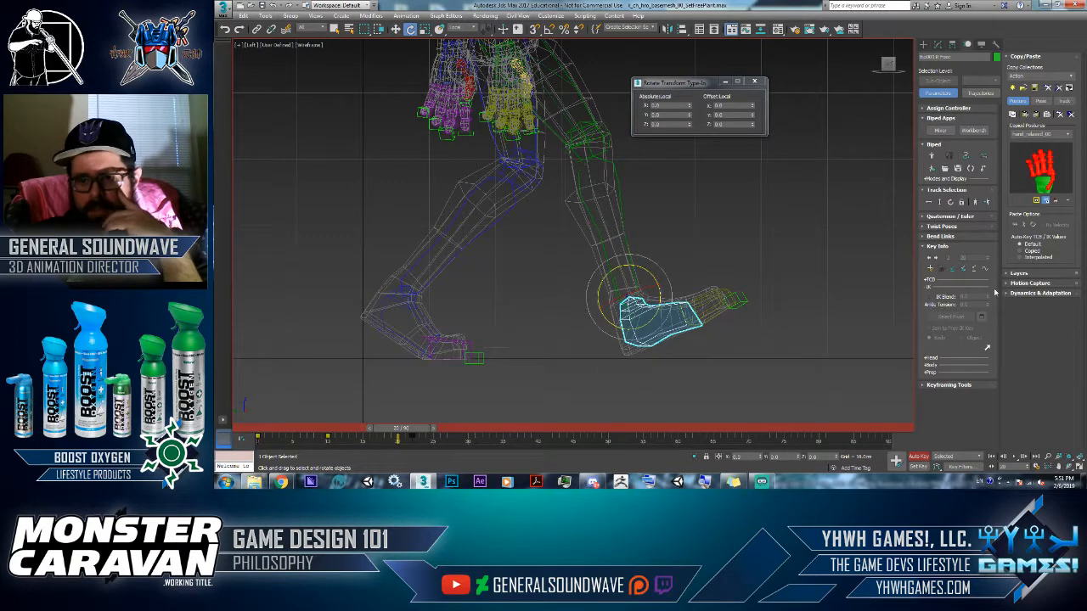
left_click(954, 270)
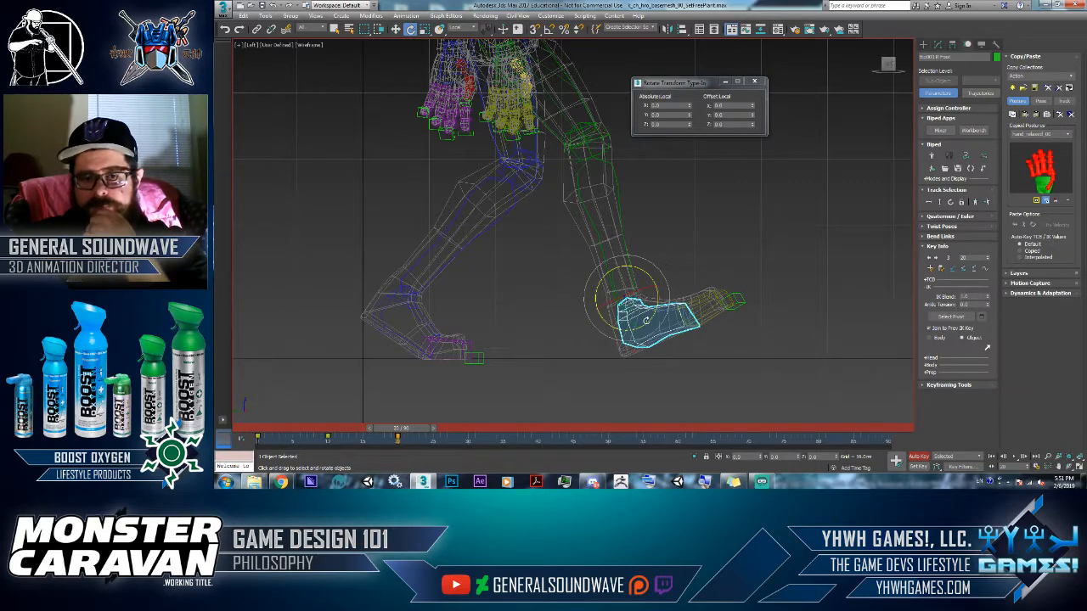
left_click_drag(649, 318, 655, 342)
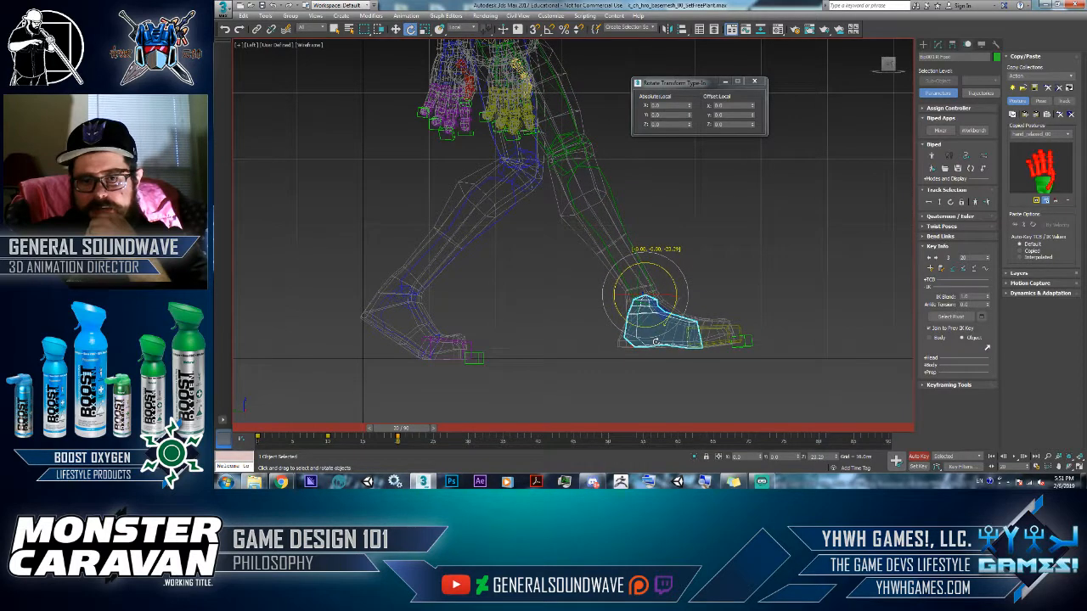
left_click(655, 342)
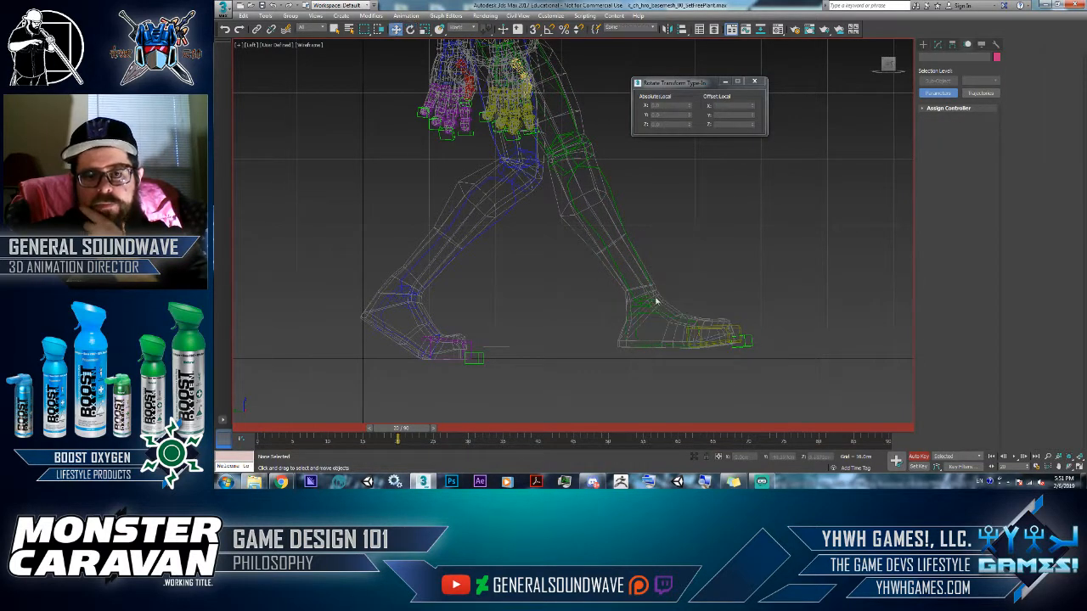
Step: Move the biped's body forward and up over the right foot, and lower it slightly to bend the supporting knee
key("w")
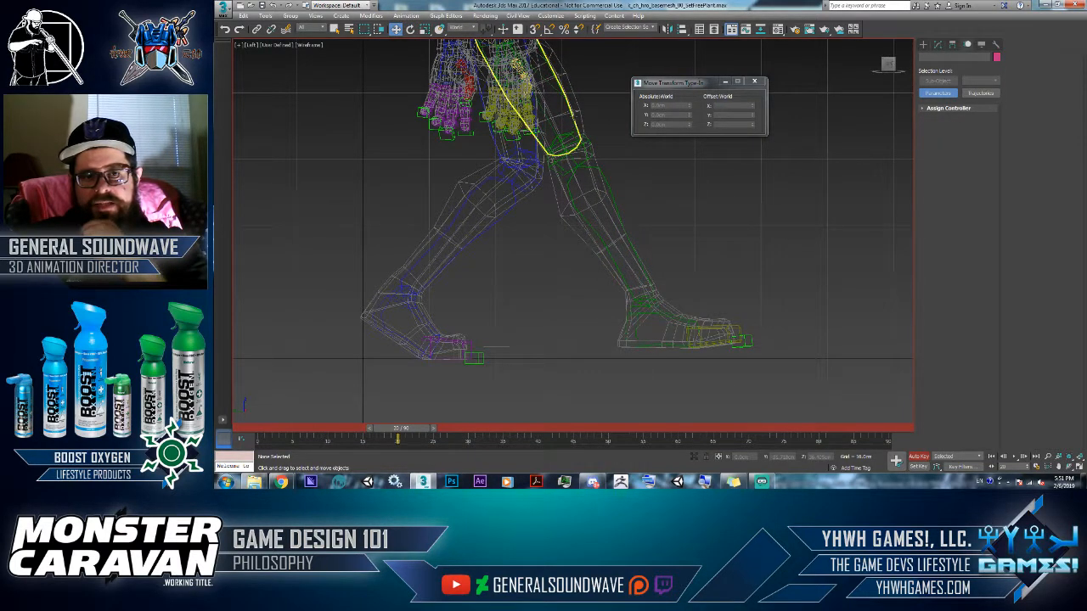
left_click(571, 128)
scroll(575, 236, "down", 2)
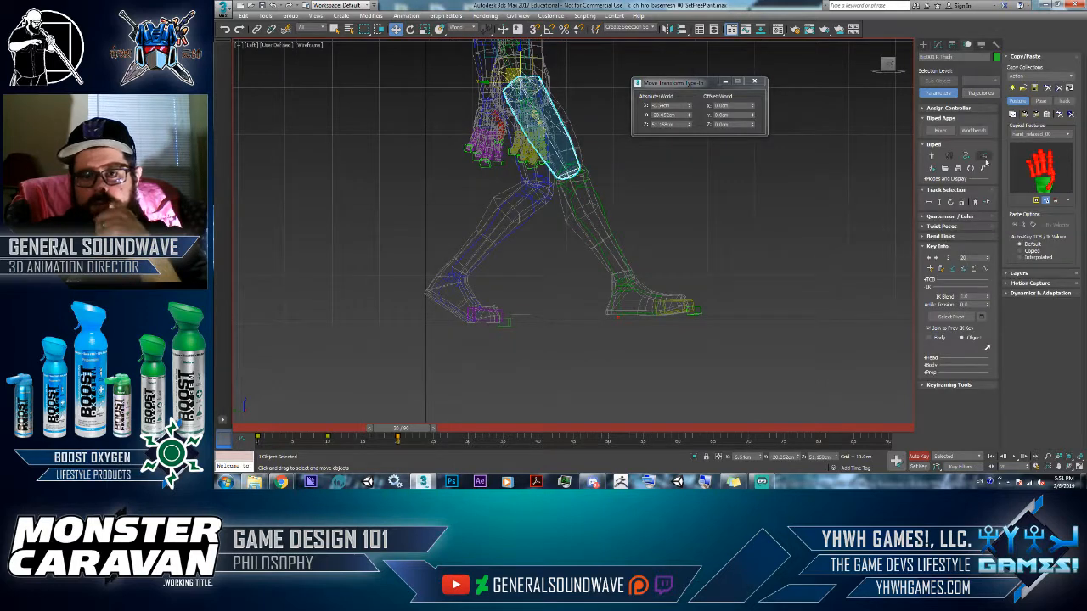
left_click(929, 202)
left_click_drag(520, 81, 614, 44)
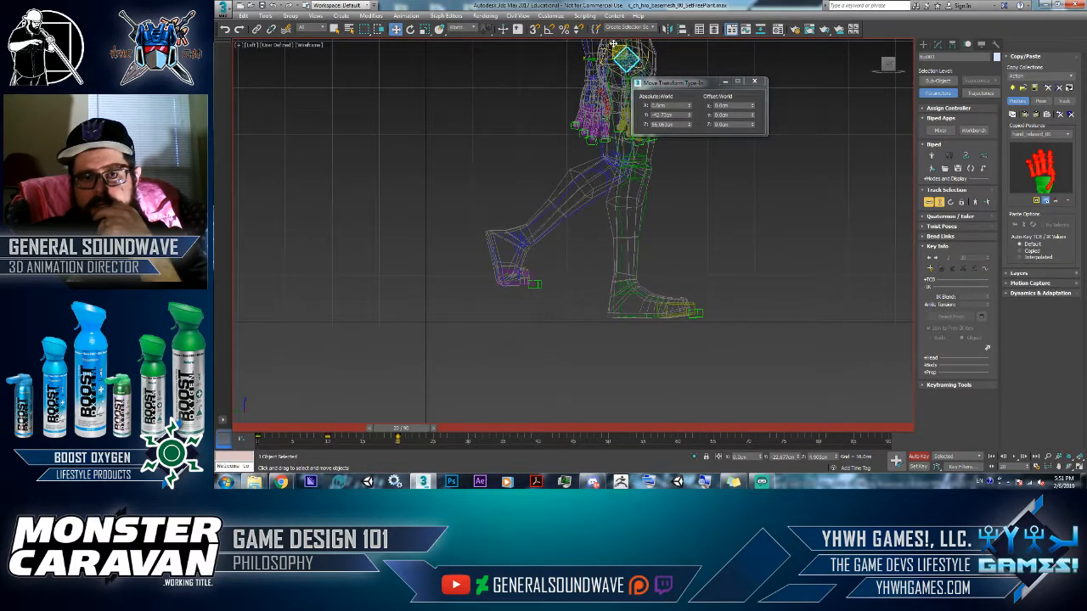
middle_click_drag(616, 103, 595, 164)
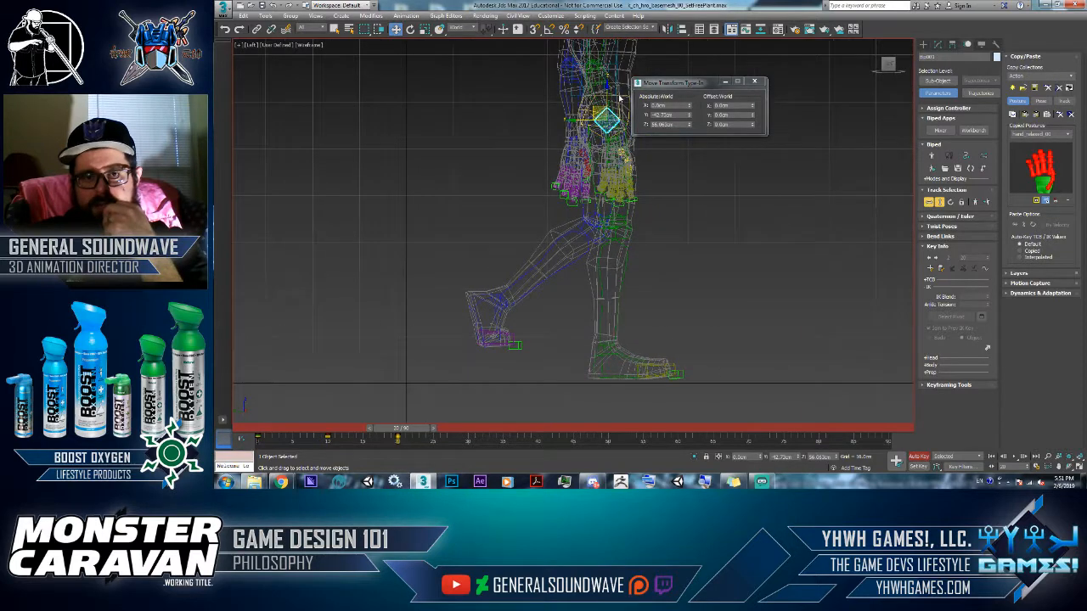
left_click_drag(610, 95, 610, 101)
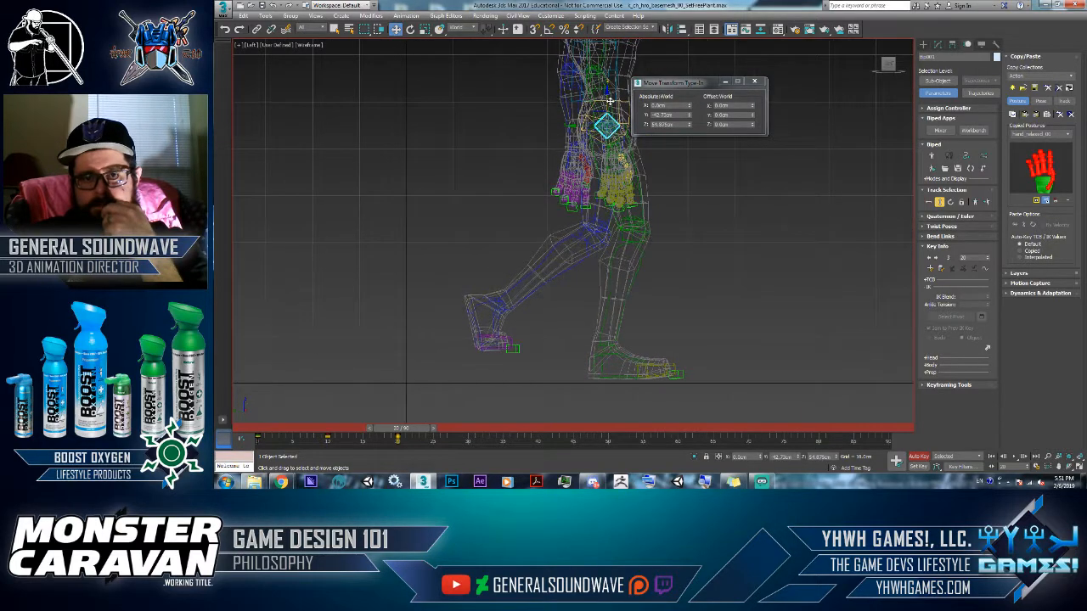
Step: Go to frame 10 and lower the right foot slightly until its heel meets the ground
left_click(622, 352)
left_click(622, 357)
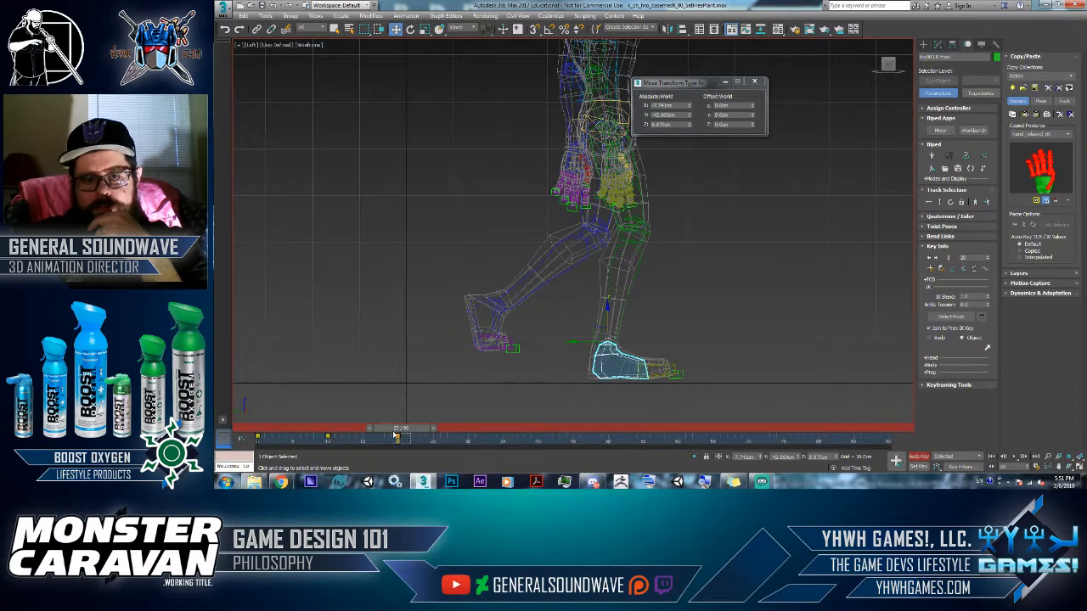
left_click_drag(406, 429, 394, 429)
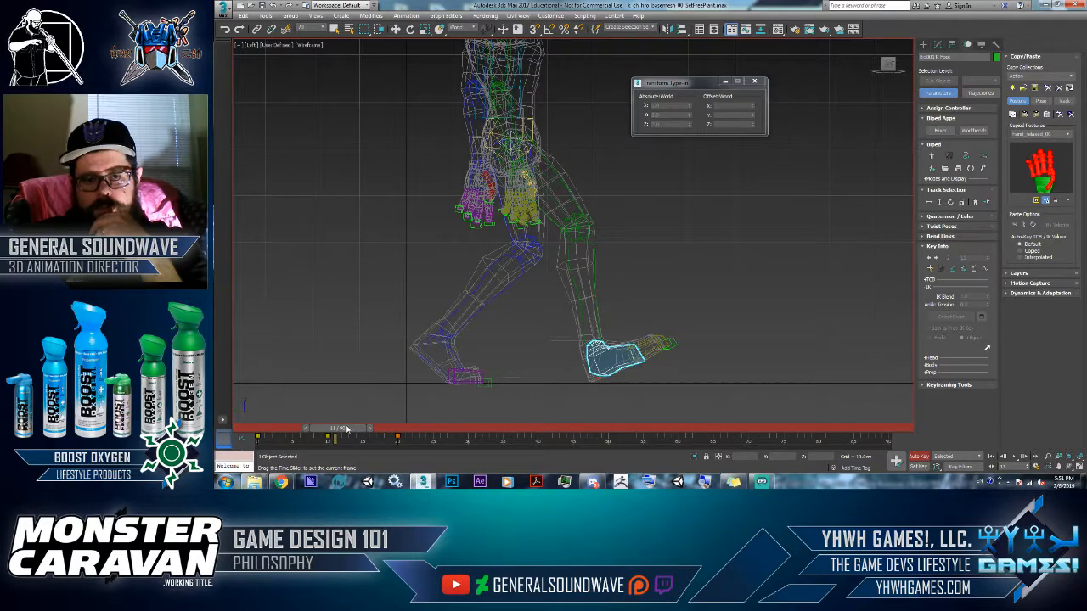
left_click_drag(346, 429, 342, 428)
key("w")
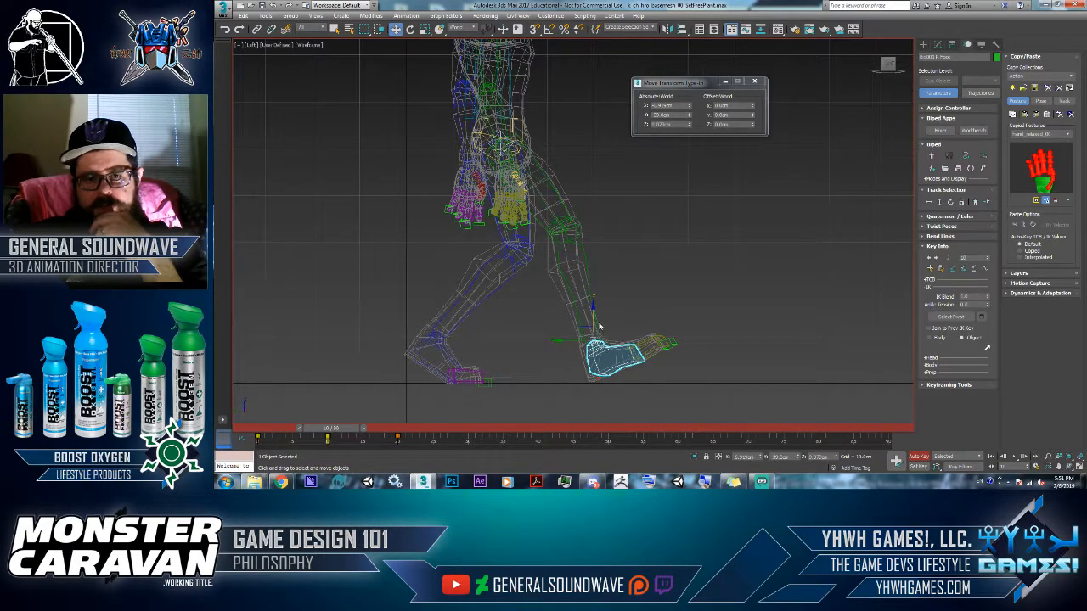
left_click_drag(592, 322, 592, 326)
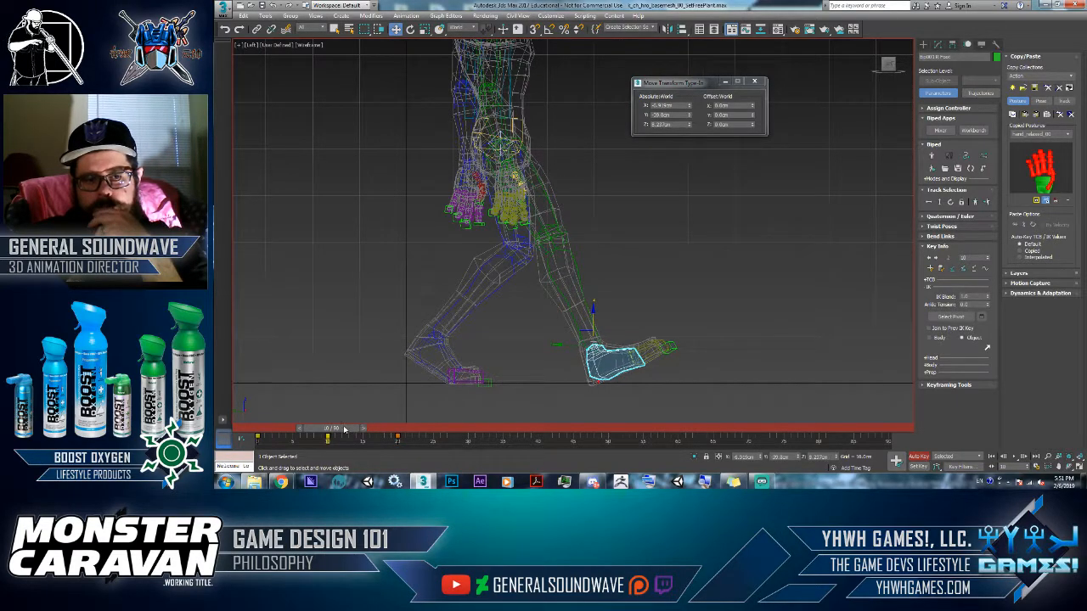
Step: Scrub around frames 10 to 20 to check the right foot's ground contact, ending at frame 20
left_click_drag(344, 429, 410, 440)
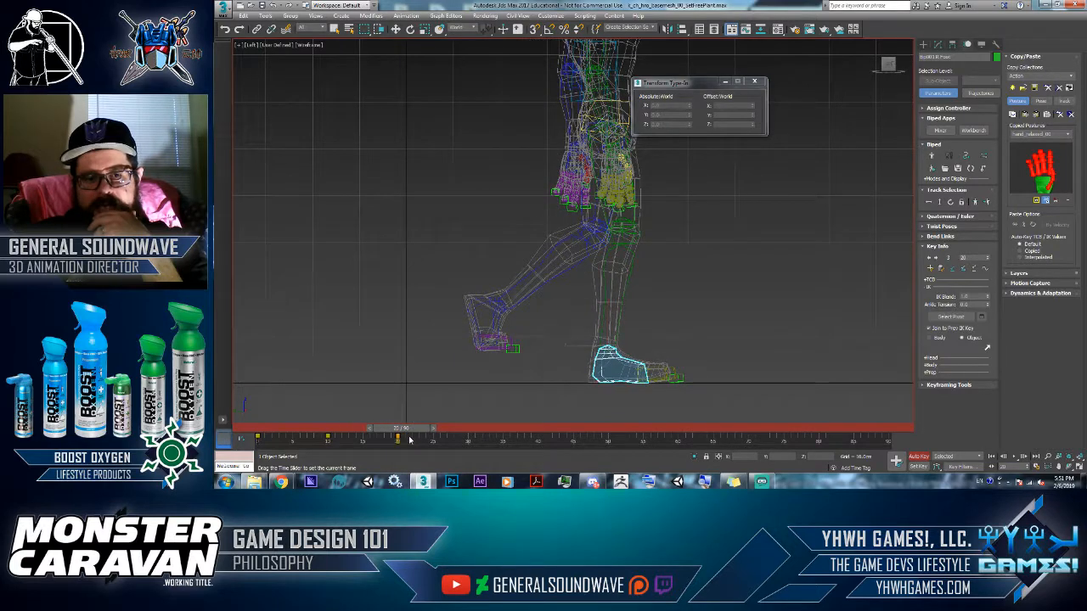
key("w")
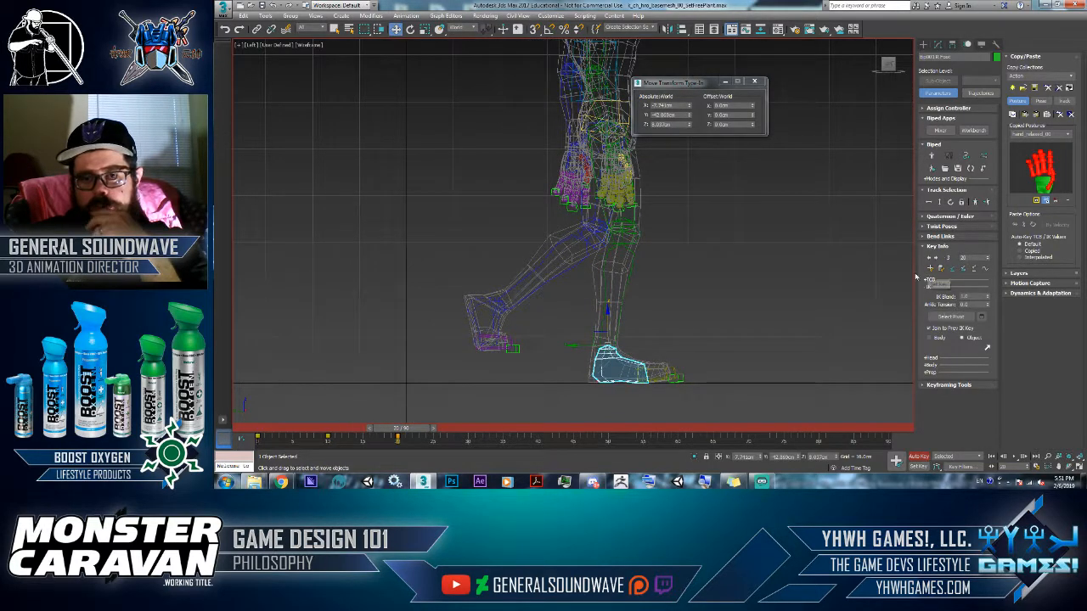
left_click_drag(443, 427, 412, 438)
key("w")
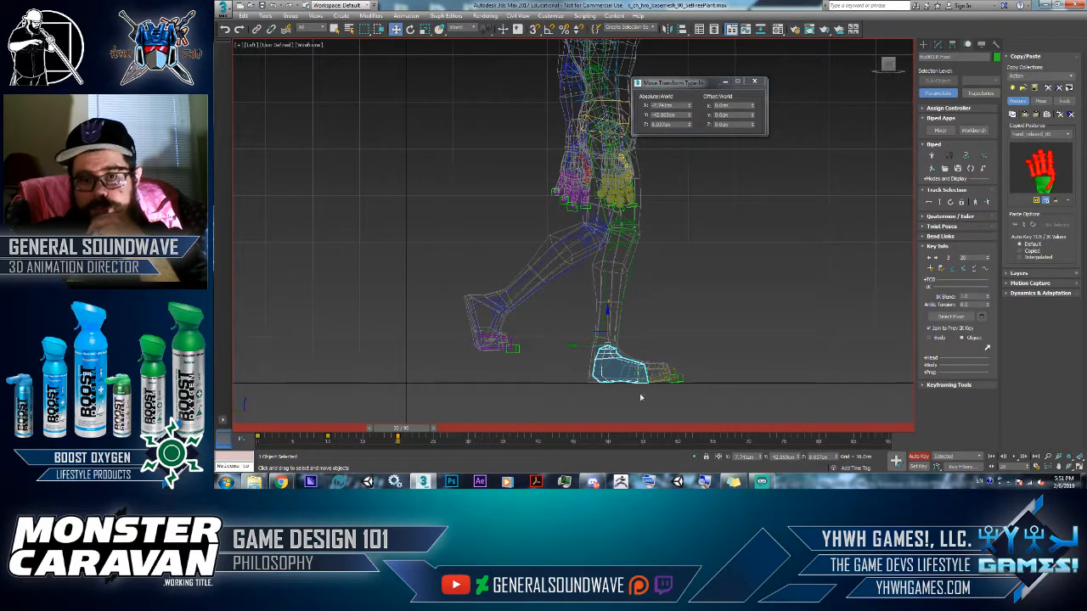
left_click_drag(386, 430, 399, 450)
key("w")
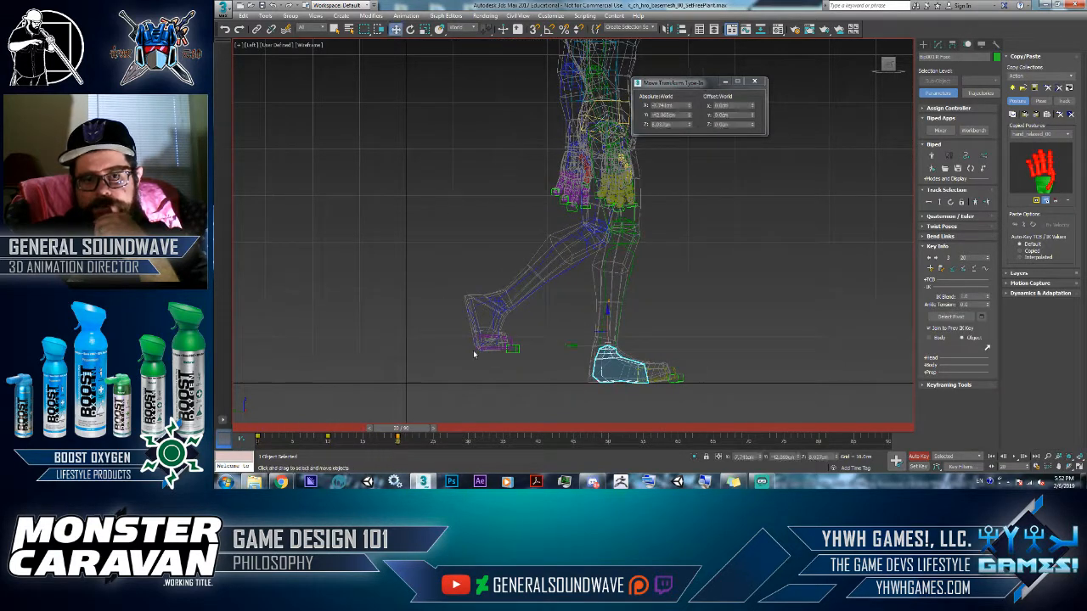
Step: Rotate the left toes downward at frame 20 so that they point toward the ground
left_click(507, 339)
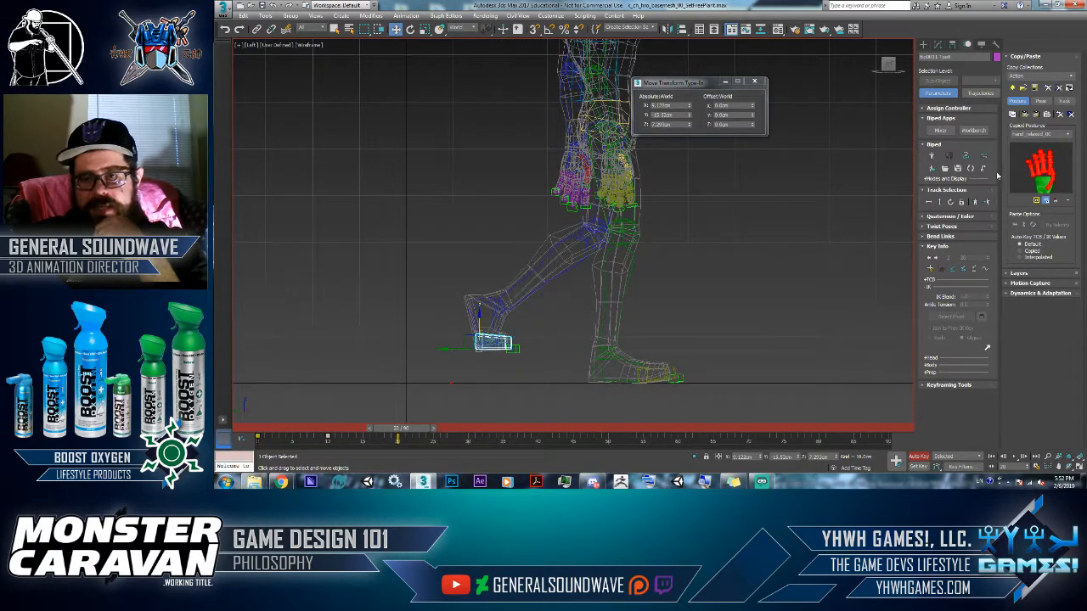
right_click(461, 329)
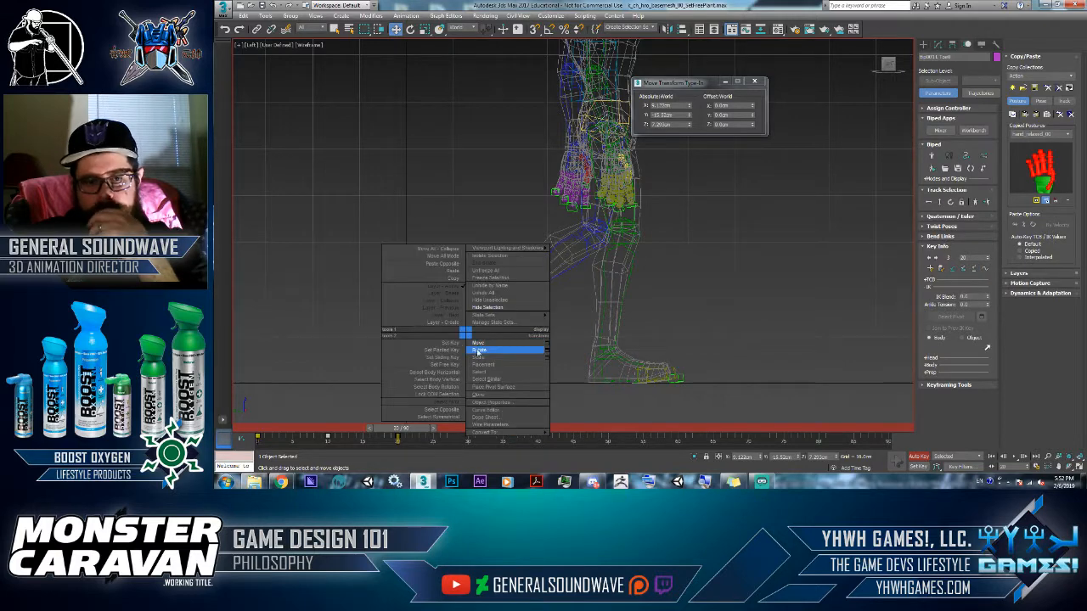
left_click(478, 347)
left_click_drag(502, 327, 511, 365)
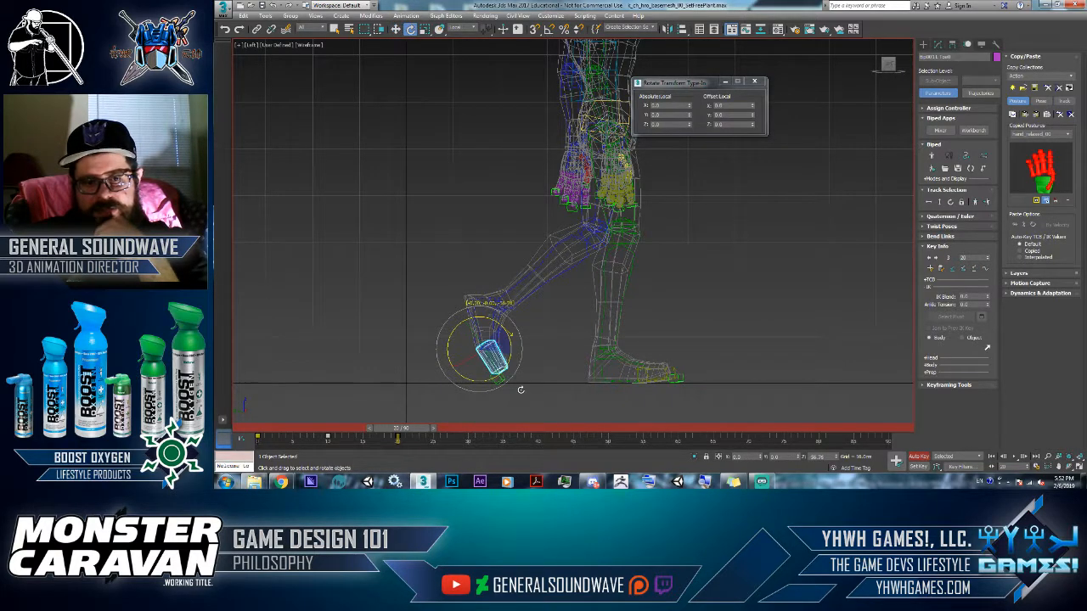
Step: Lift the left foot and move it forward at frame 20, bringing the bent left knee ahead of the body
right_click(502, 316)
left_click(515, 323)
left_click_drag(463, 336, 529, 283)
right_click(550, 270)
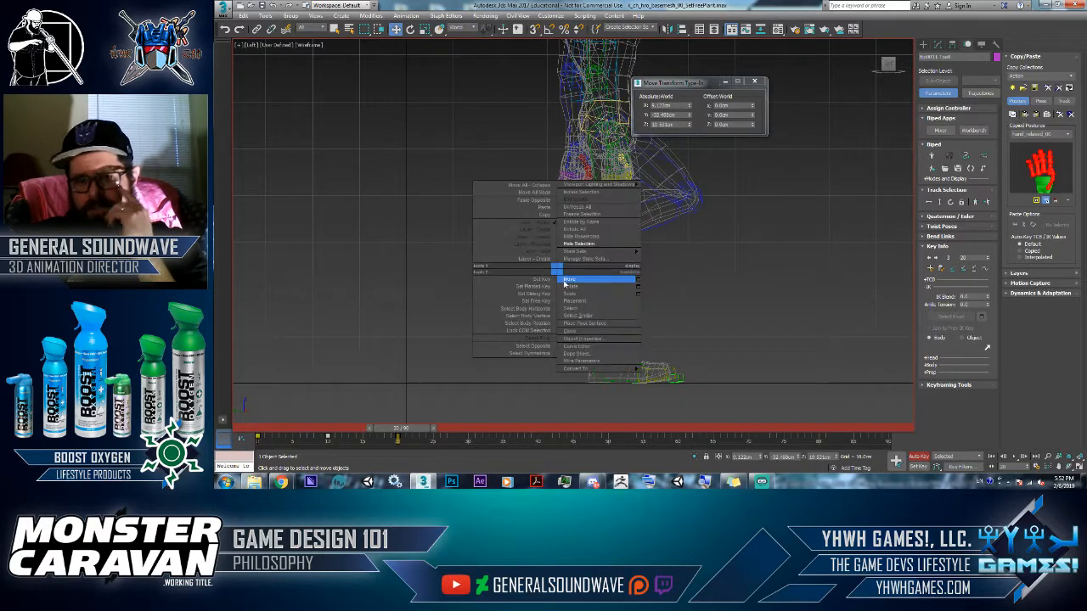
left_click(567, 284)
left_click_drag(551, 248, 617, 249)
right_click(616, 249)
left_click(618, 251)
Step: Rotate the raised left foot's toes slightly back in line with the foot
left_click(556, 293)
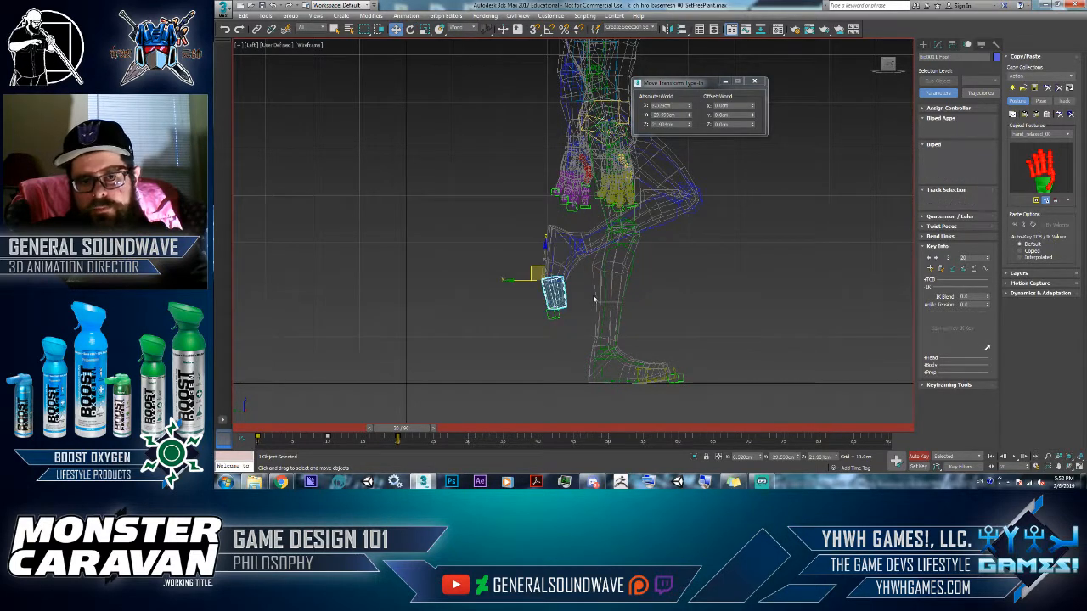
right_click(571, 293)
left_click(586, 312)
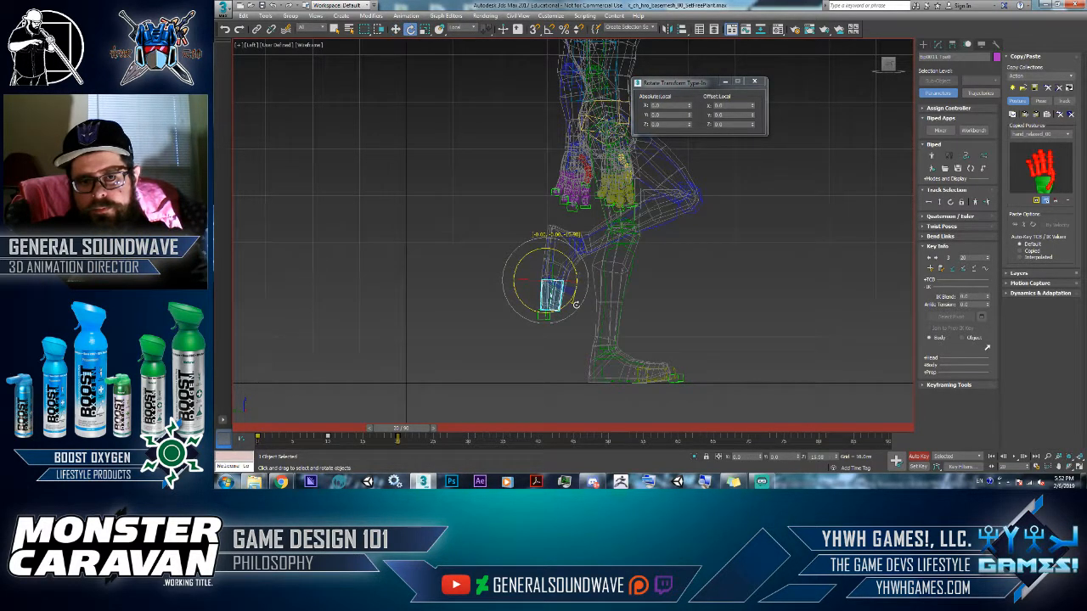
middle_click_drag(586, 293, 541, 343, "alt")
key("w")
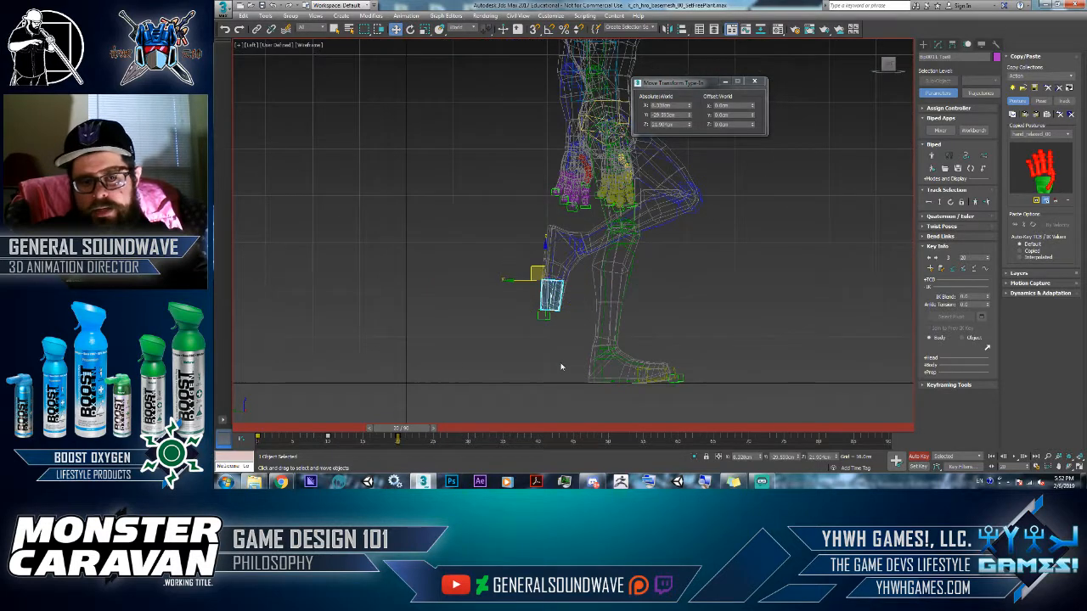
Step: Key the right foot flat on the ground at frame 13 with a sliding key
key("l")
left_click_drag(395, 435, 361, 454)
key("w")
left_click(515, 360)
key("w")
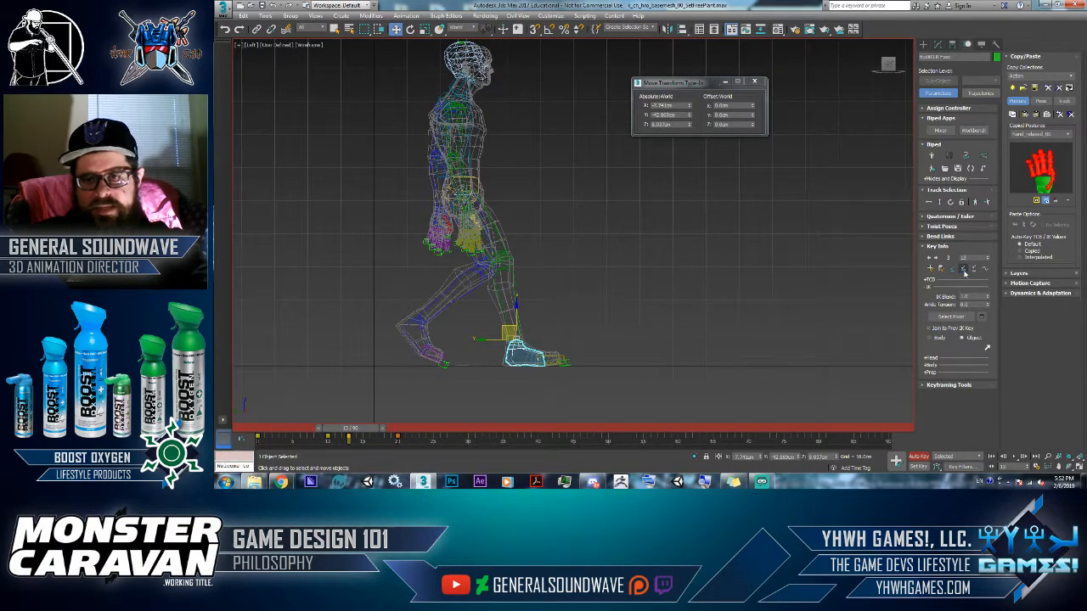
Step: Check the pose at frame 20, return to frame 10 and move the biped's body forward to bend the right knee
left_click_drag(360, 428, 418, 439)
key("w")
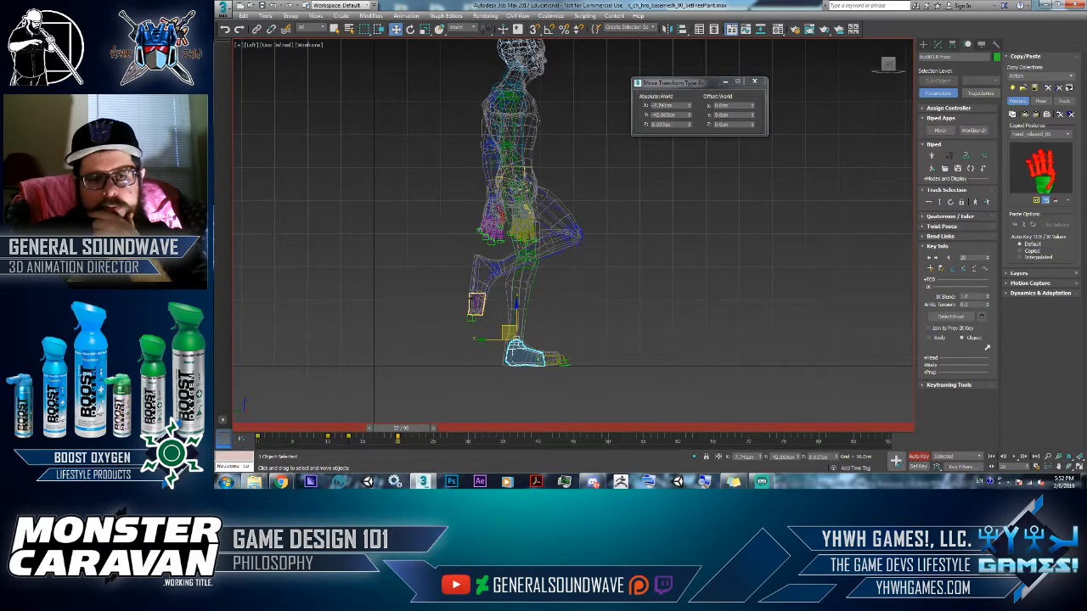
left_click_drag(407, 434, 346, 435)
key("w")
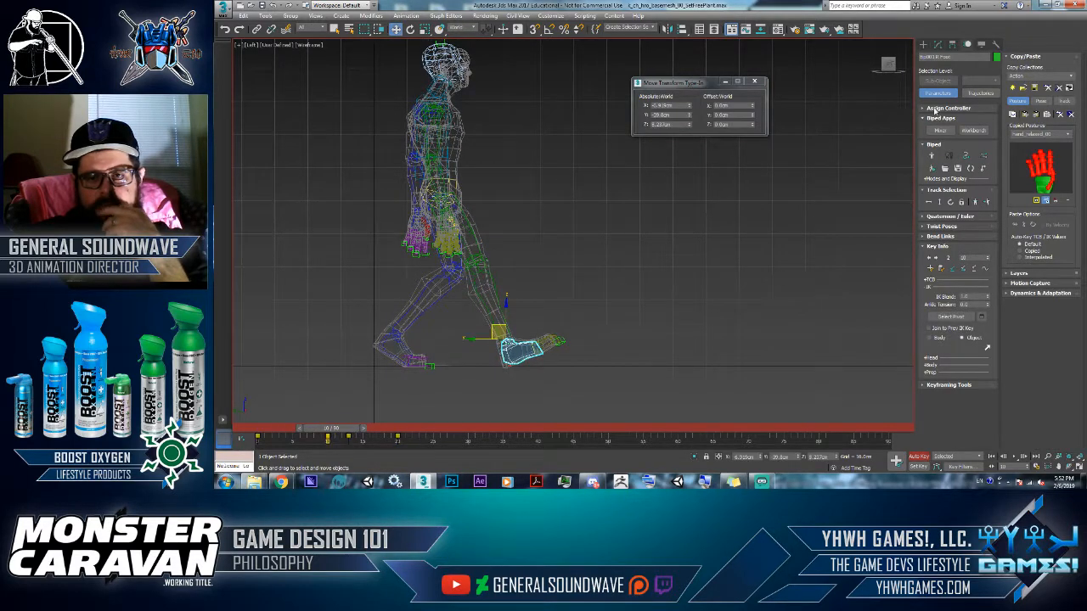
left_click(929, 202)
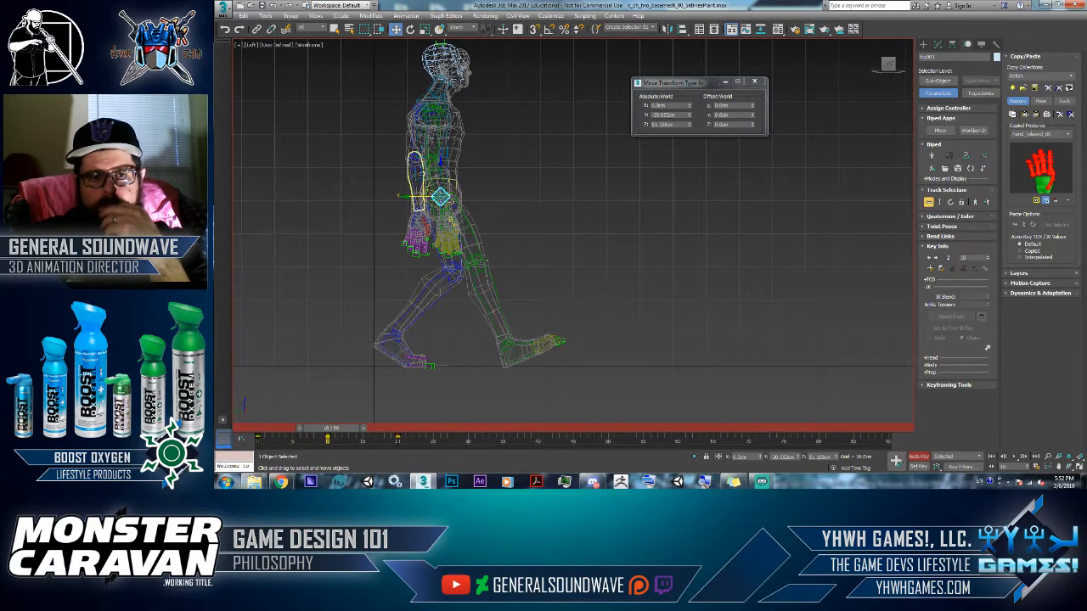
left_click_drag(428, 191, 458, 186)
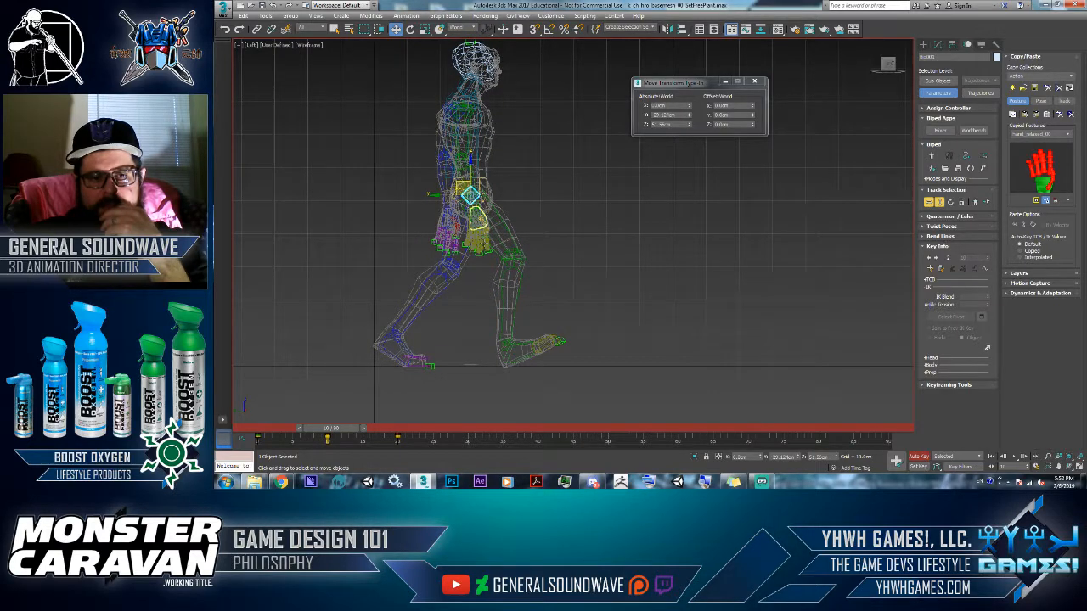
Step: Move the right foot forward at frame 10 and re-key it at frame 13 with a planted key followed by a sliding key
left_click(520, 355)
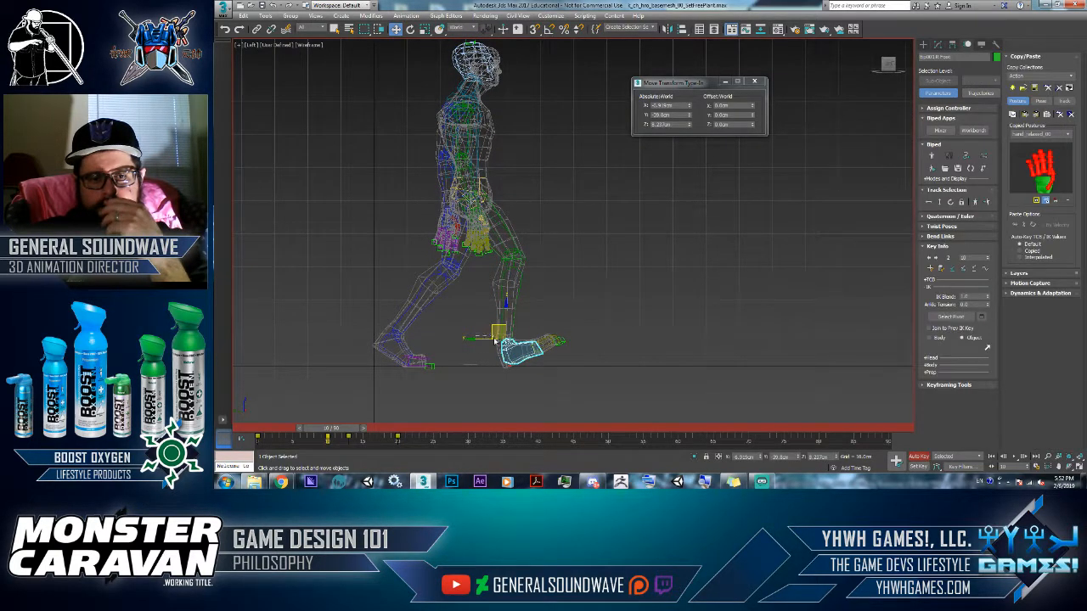
left_click(485, 344)
left_click(505, 347)
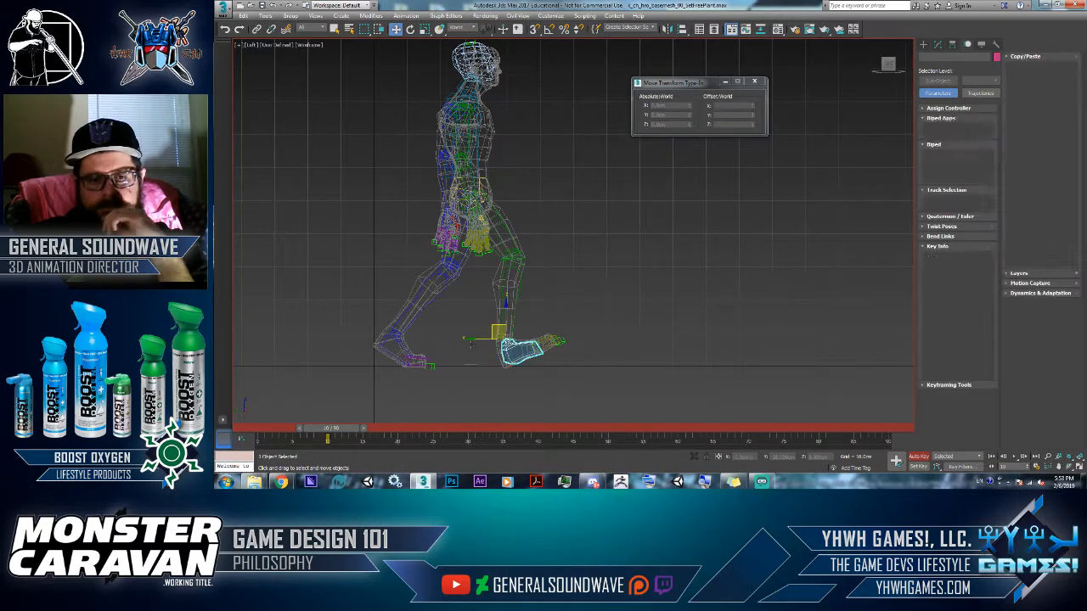
left_click_drag(473, 341, 493, 341)
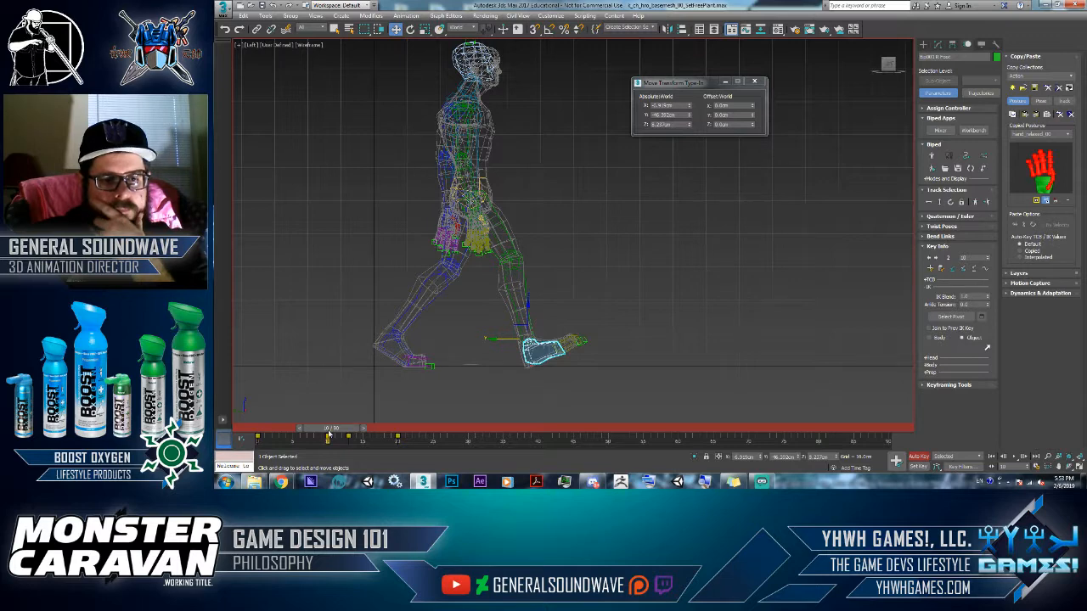
left_click_drag(329, 431, 350, 432)
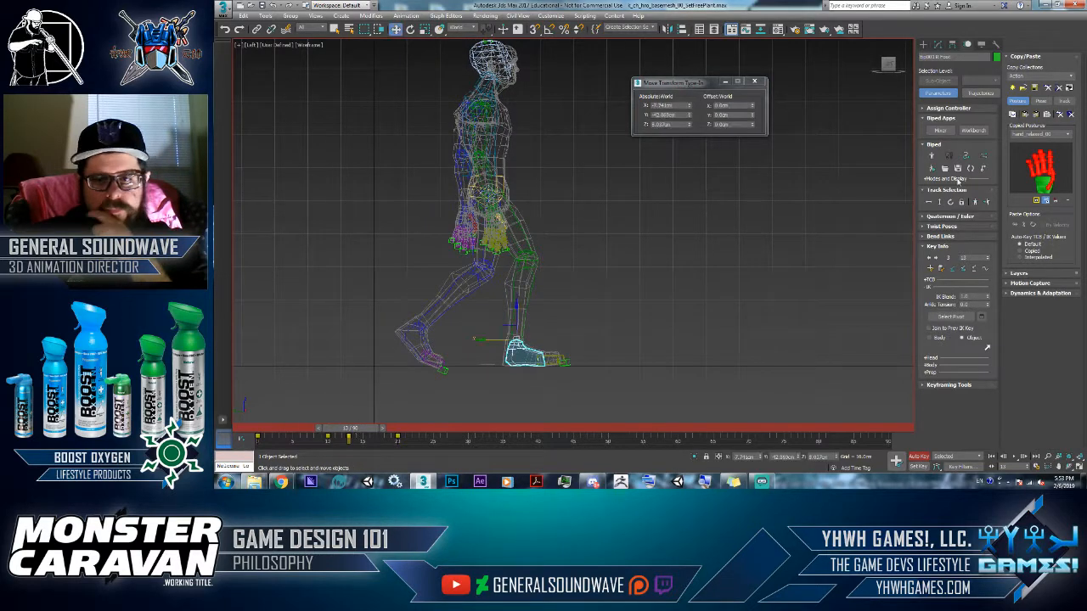
left_click(951, 268)
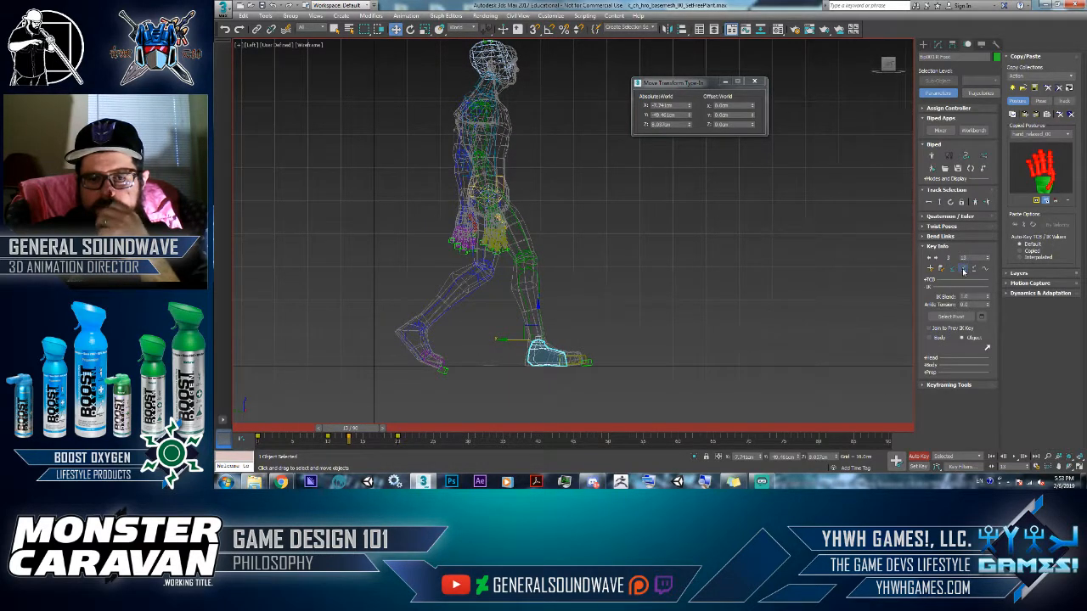
Step: At frame 20, set a planted key on the right foot and move the biped's body forward and slightly down
left_click_drag(369, 430, 421, 431)
left_click(951, 269)
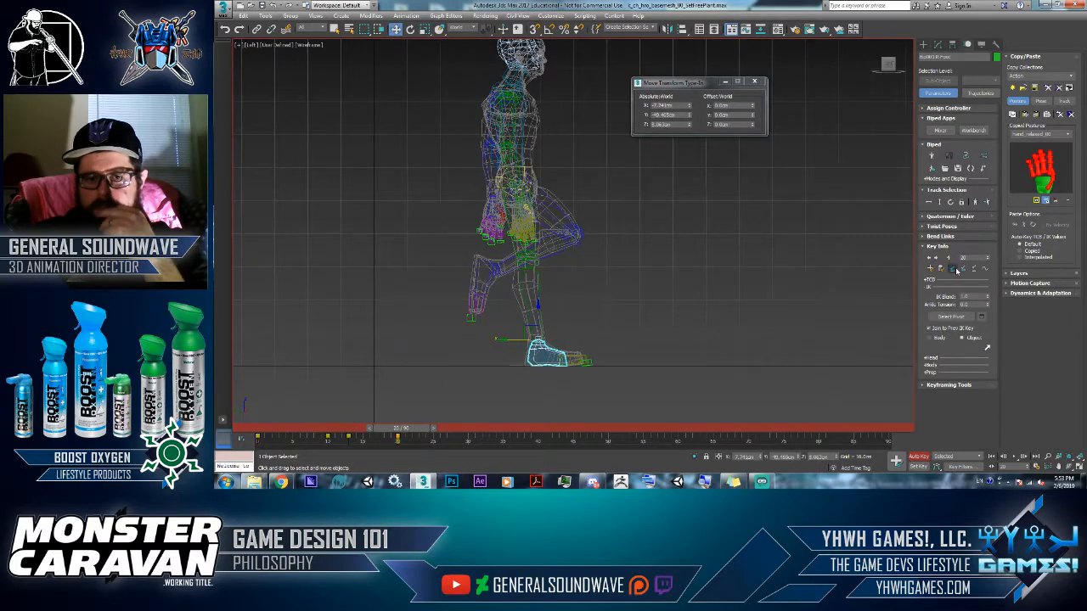
left_click(929, 202)
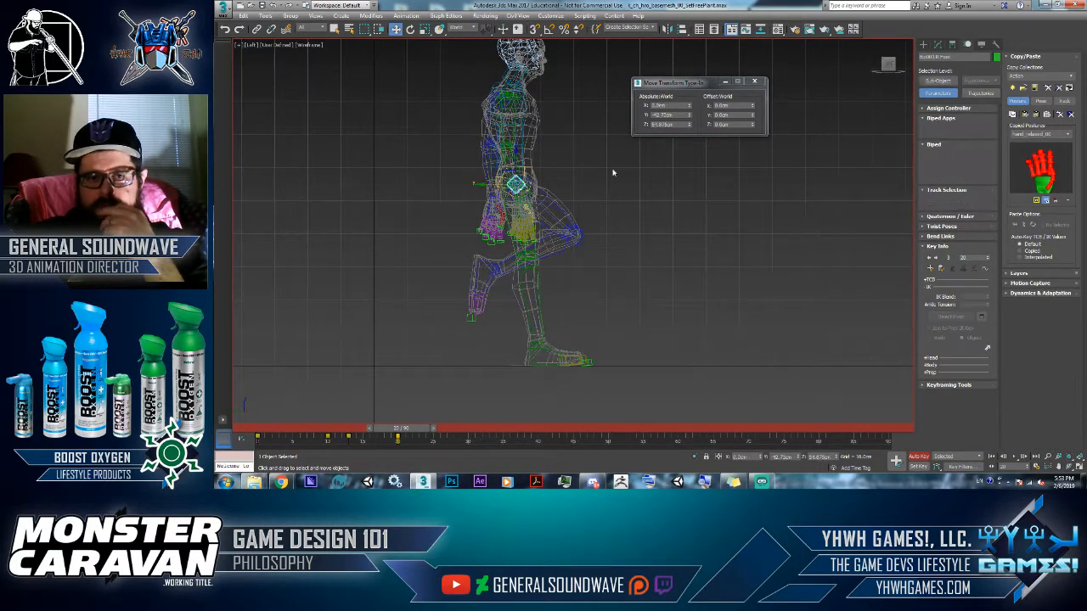
left_click_drag(483, 184, 505, 197)
Step: At frame 13, set a planted key on the left foot and move the foot slightly forward and up
left_click_drag(397, 429, 356, 439)
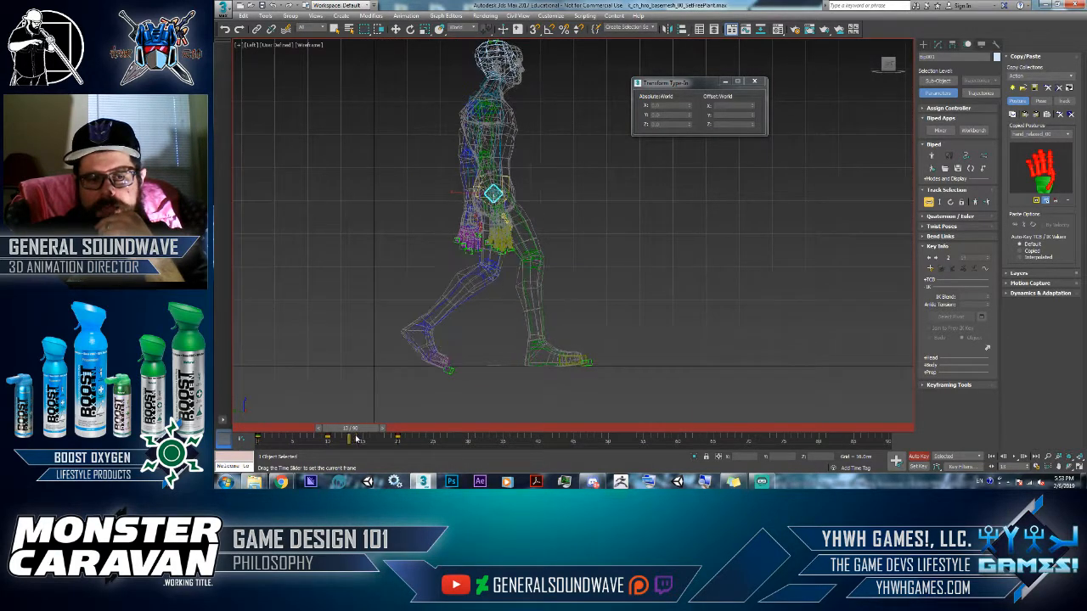
key("w")
left_click(420, 344)
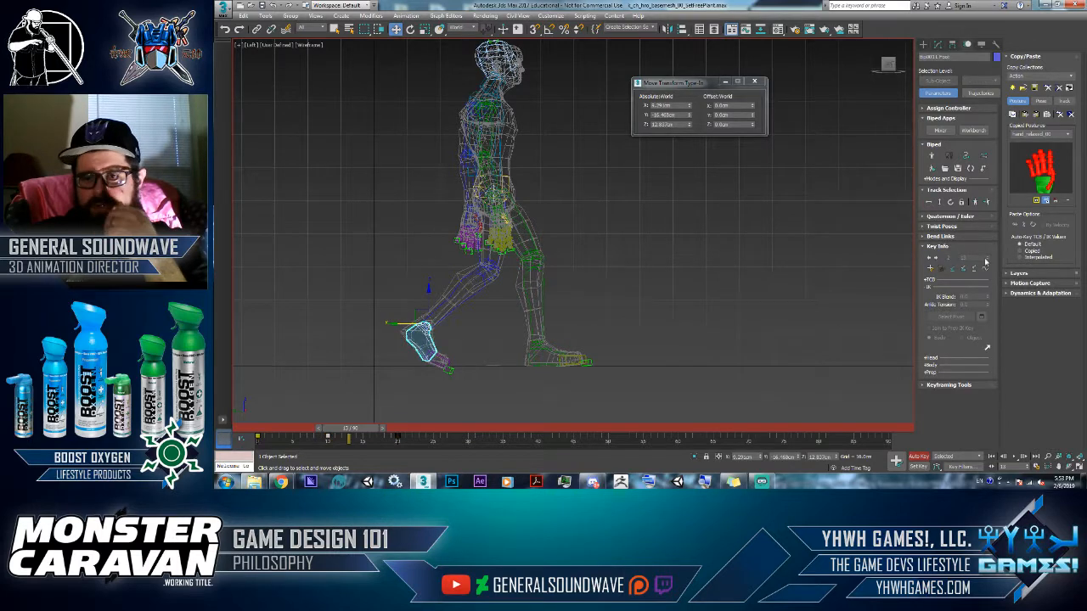
left_click(951, 270)
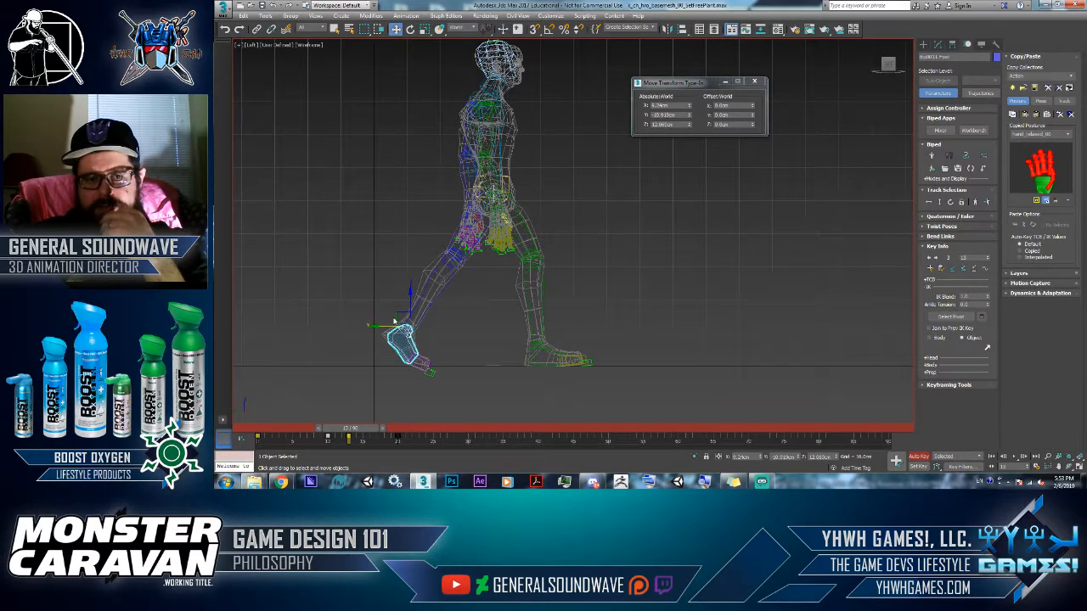
left_click_drag(399, 315, 404, 314)
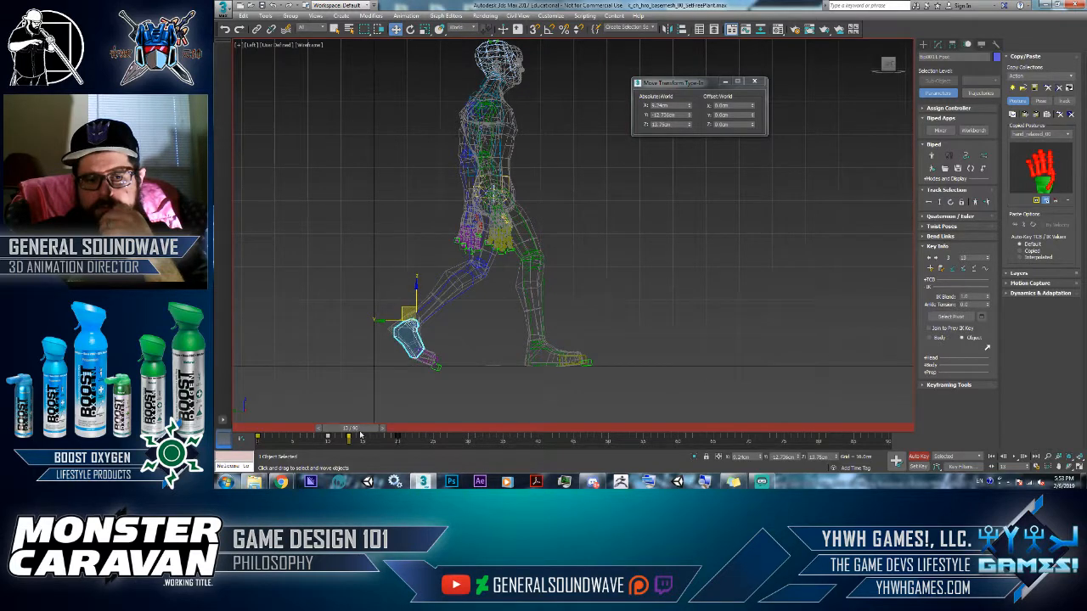
mouse_move(361, 435)
left_mouse_down()
mouse_move(264, 435)
mouse_move(362, 443)
left_mouse_up()
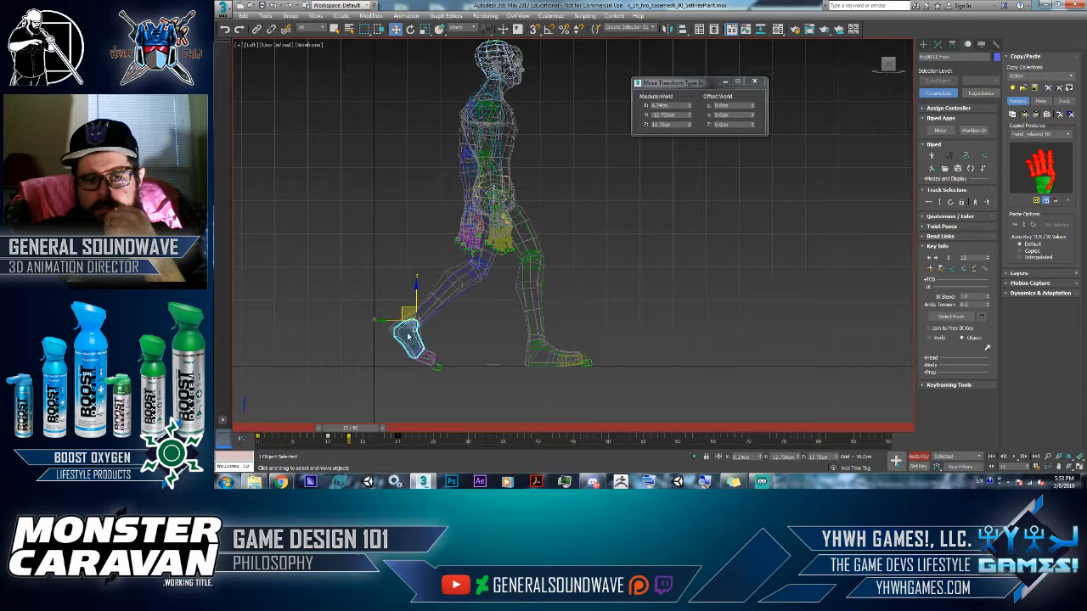
Step: Set a planted and a sliding key on the left foot at frame 13, nudge the foot upward and go to frame 20
left_click(954, 269)
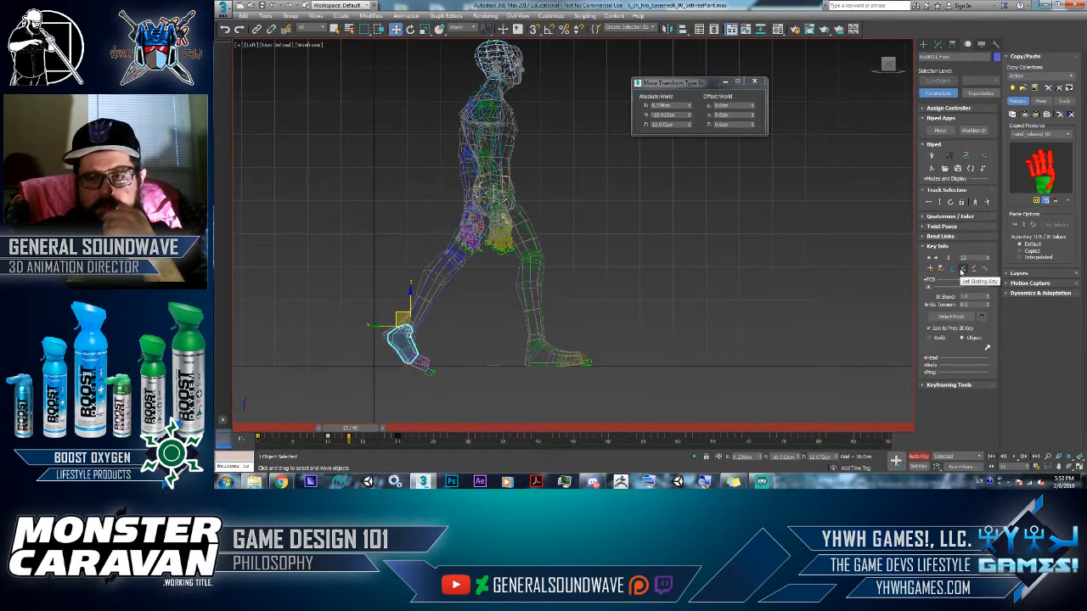
left_click(962, 269)
mouse_move(364, 428)
left_mouse_down()
mouse_move(272, 433)
mouse_move(390, 437)
mouse_move(353, 445)
mouse_move(371, 428)
left_mouse_up()
key("w")
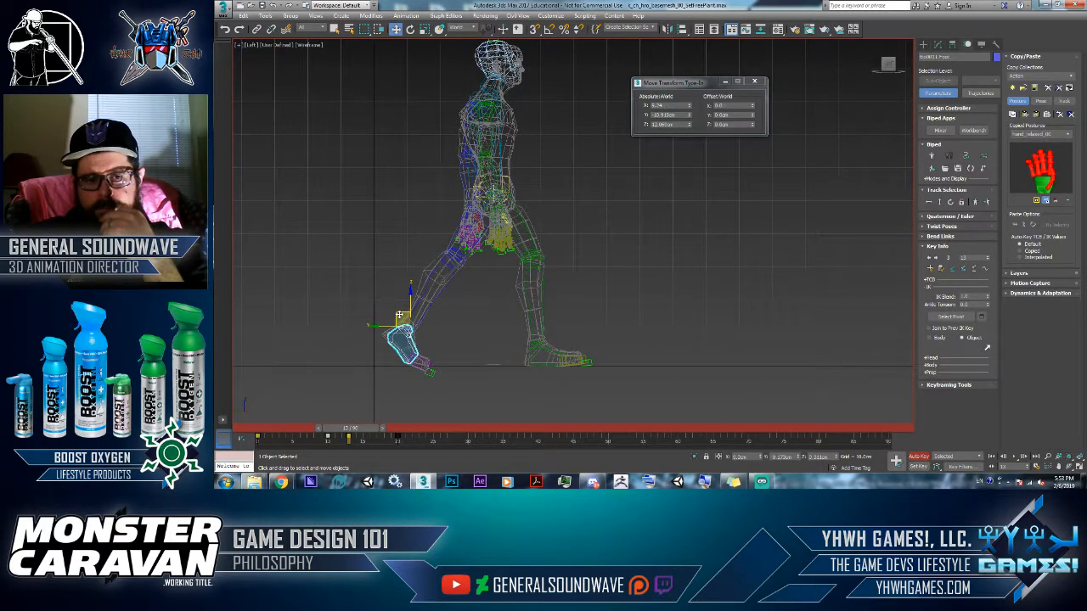
left_click_drag(399, 315, 400, 313)
left_click_drag(338, 436, 399, 438)
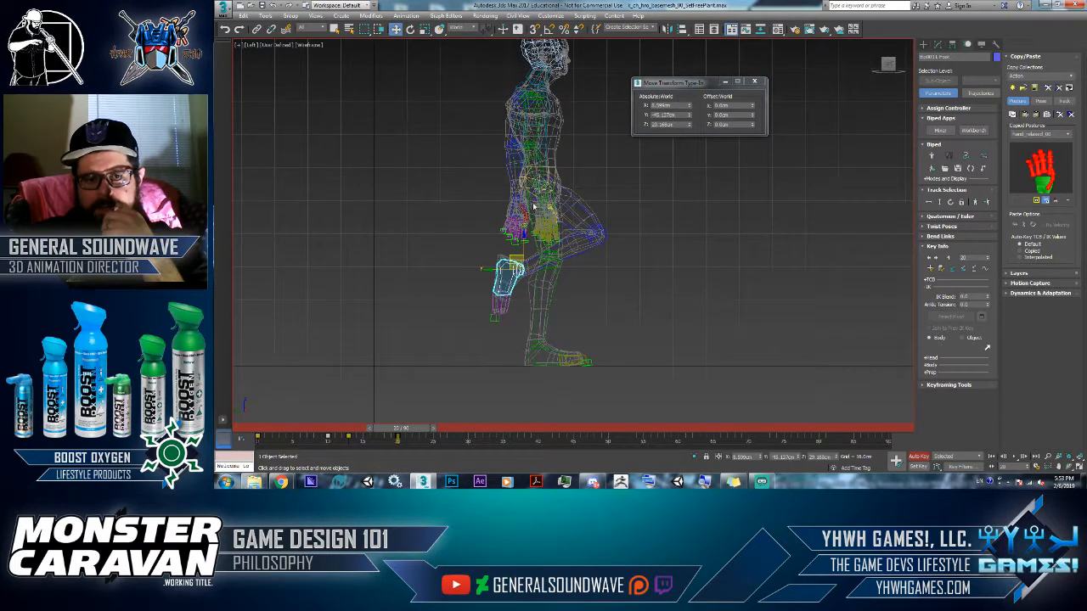
Step: Lower the raised left foot slightly at frame 20 and copy the posture of both legs from frame 10
left_click_drag(521, 243, 519, 261)
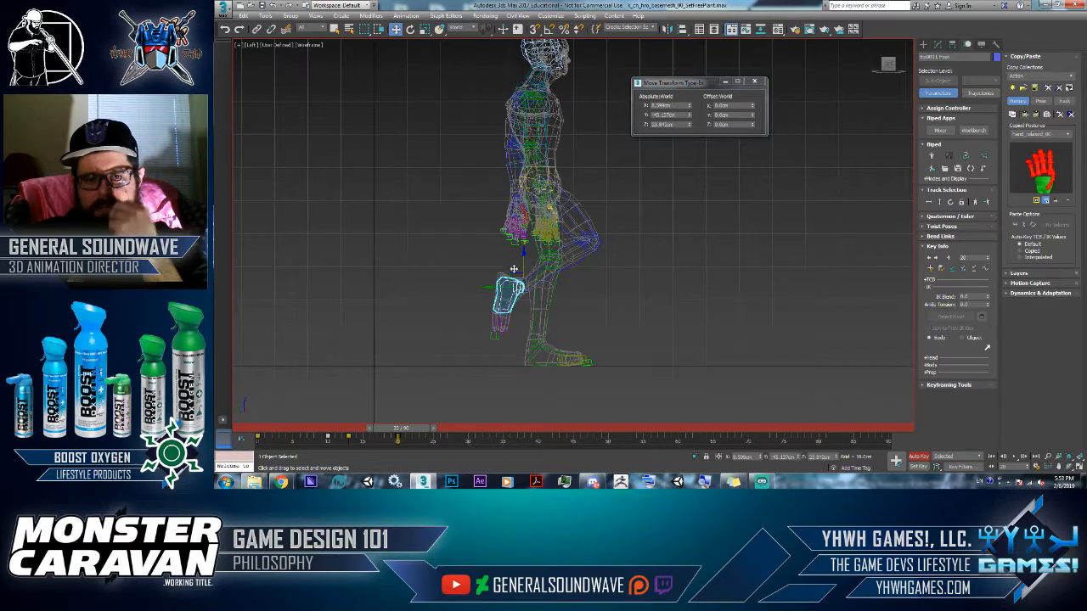
left_click_drag(397, 437, 330, 433)
key("w")
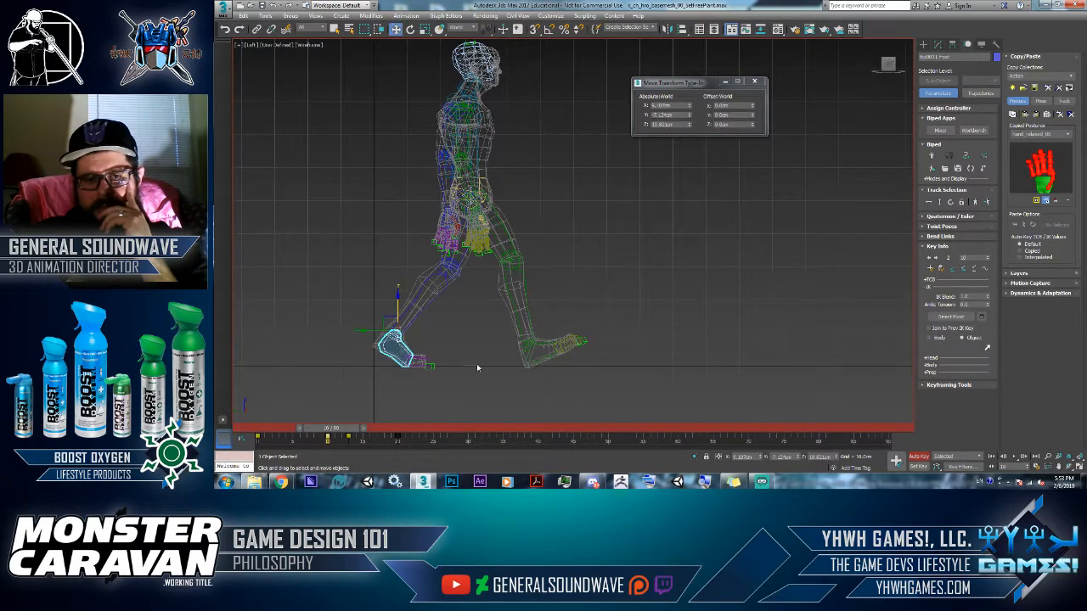
left_click_drag(639, 261, 639, 258)
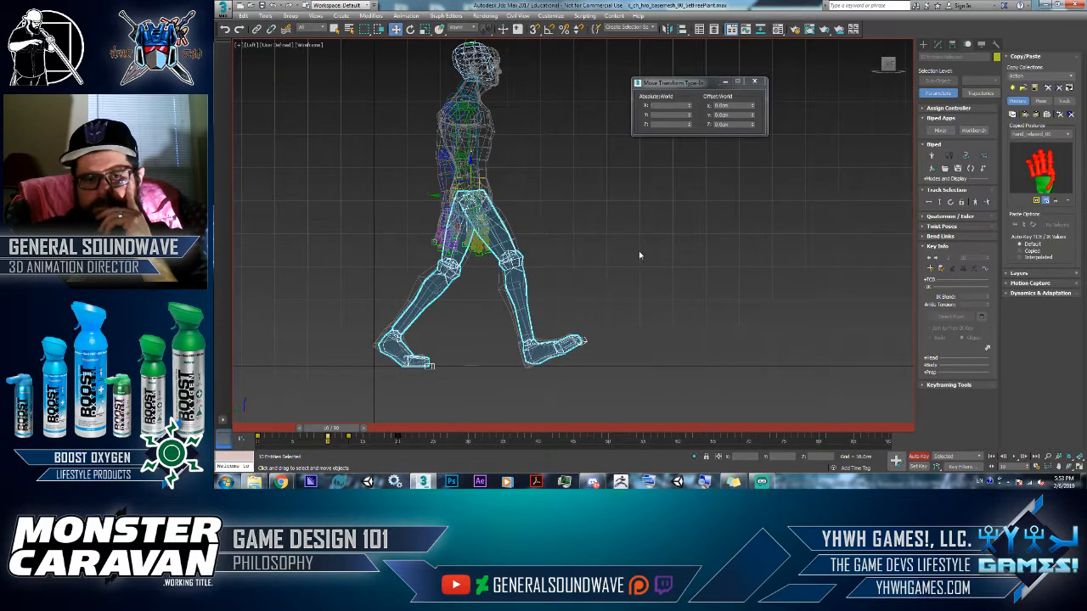
left_click(1013, 114)
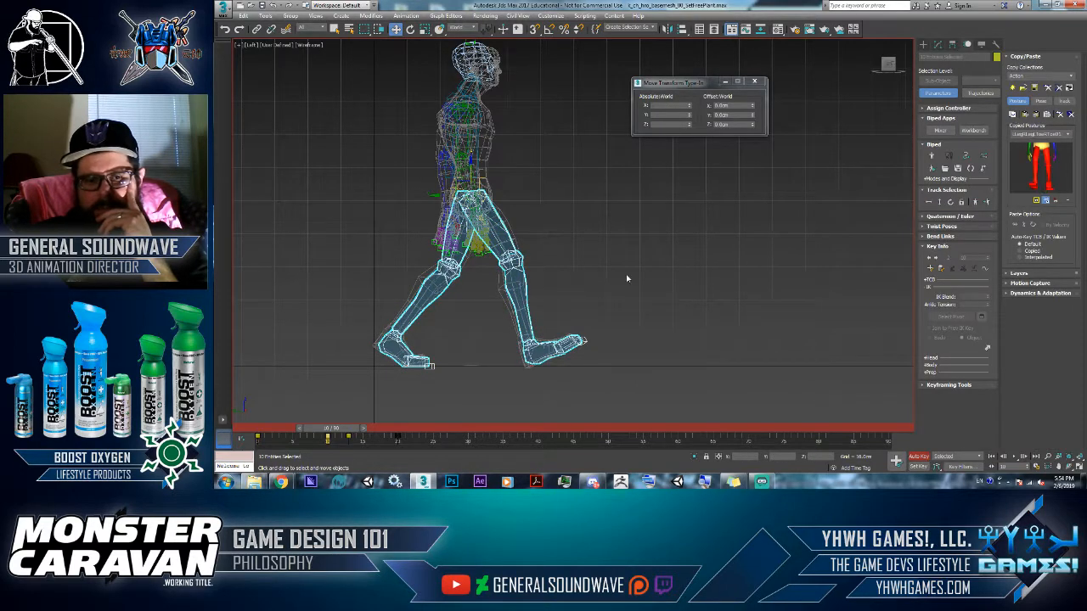
Step: Paste the copied leg posture mirrored onto the opposite legs at frame 30
left_click_drag(352, 423, 482, 437)
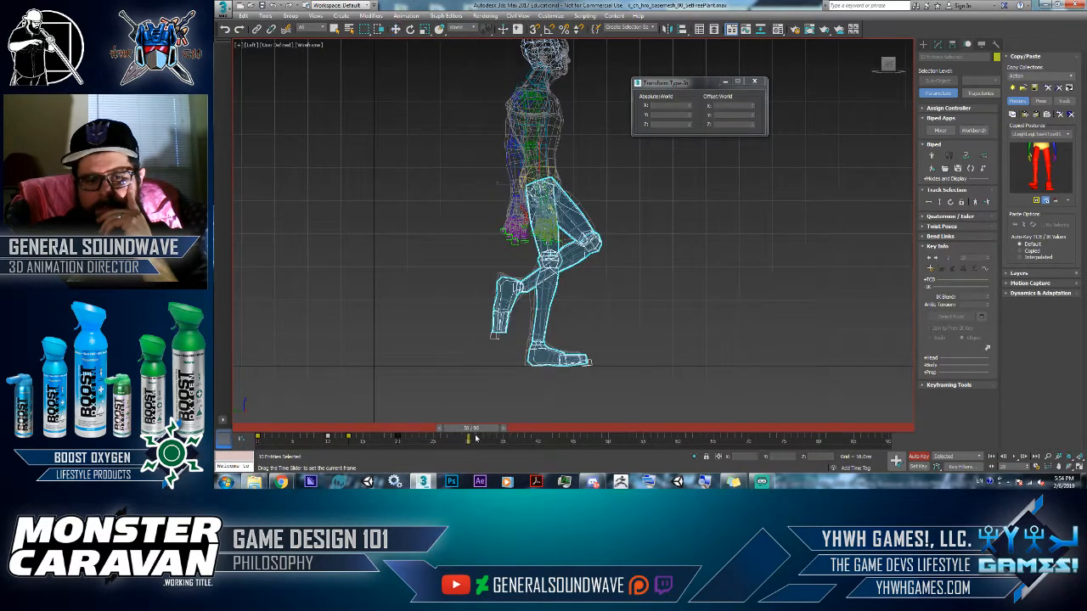
key("w")
left_click(1035, 115)
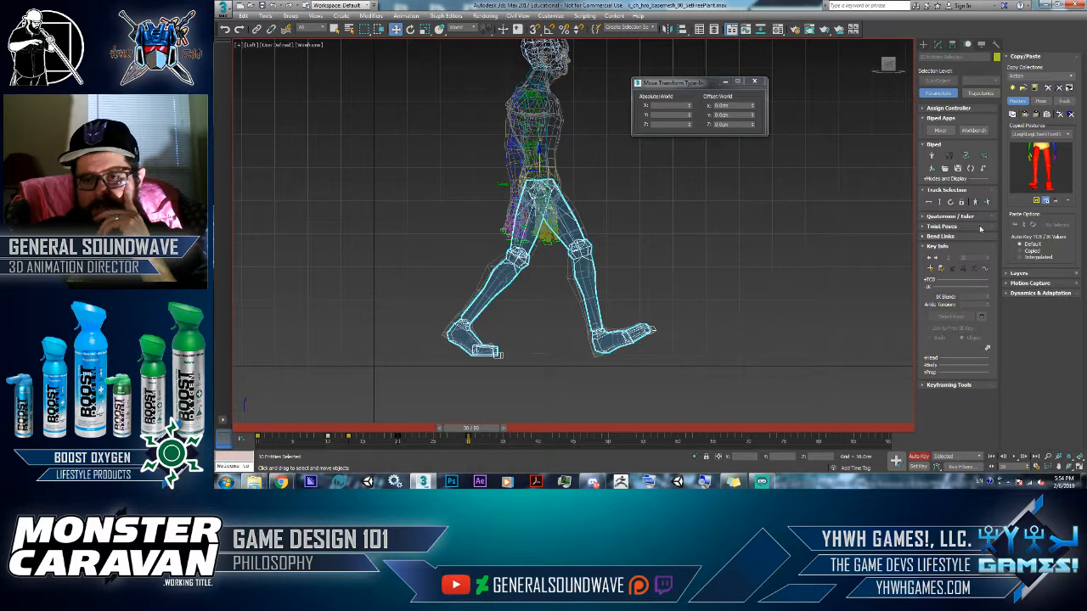
left_click(608, 350)
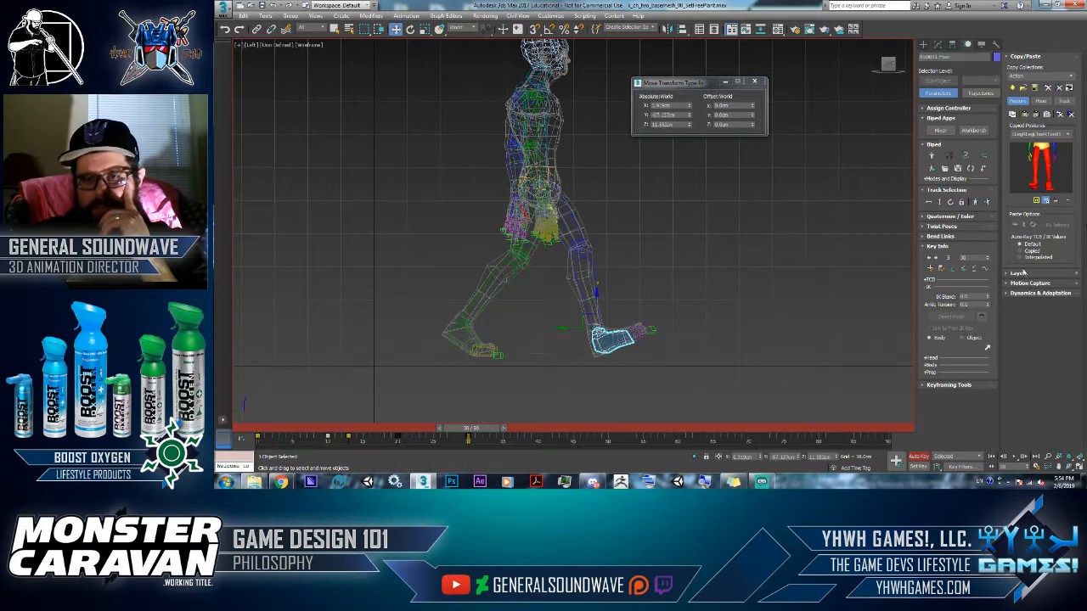
left_click(989, 204)
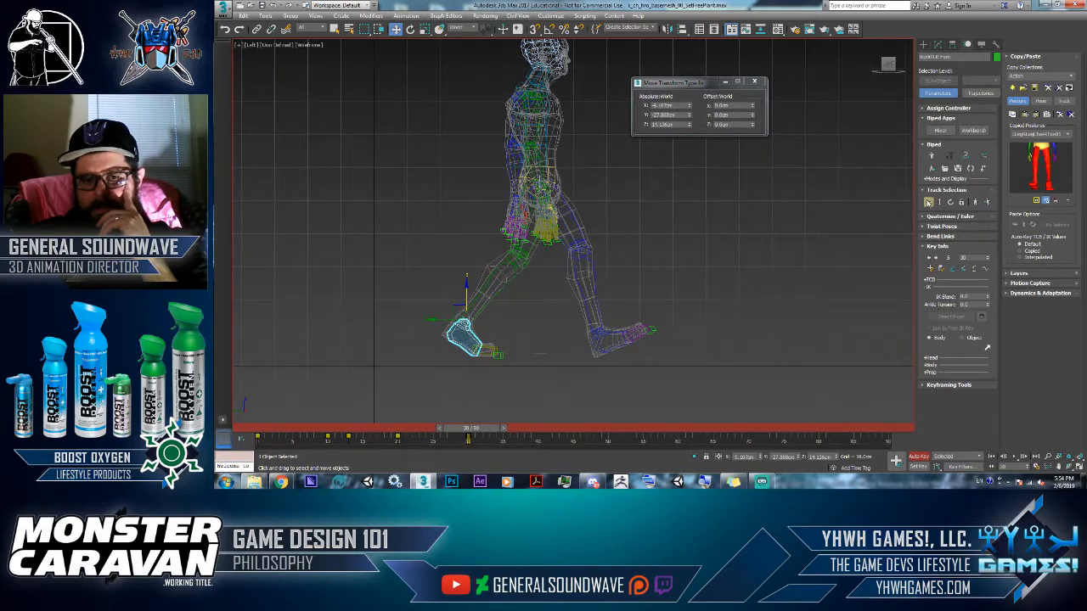
Step: Select the biped's centre of mass and take a single mesh snapshot of it at frame 10
left_click(929, 202)
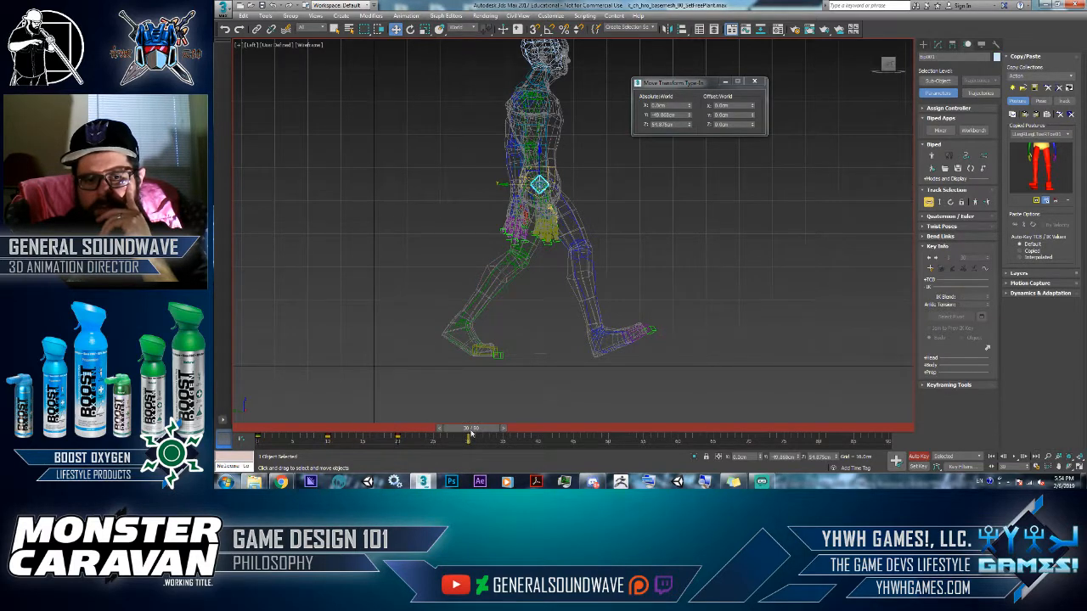
left_click_drag(471, 434, 330, 444)
key("w")
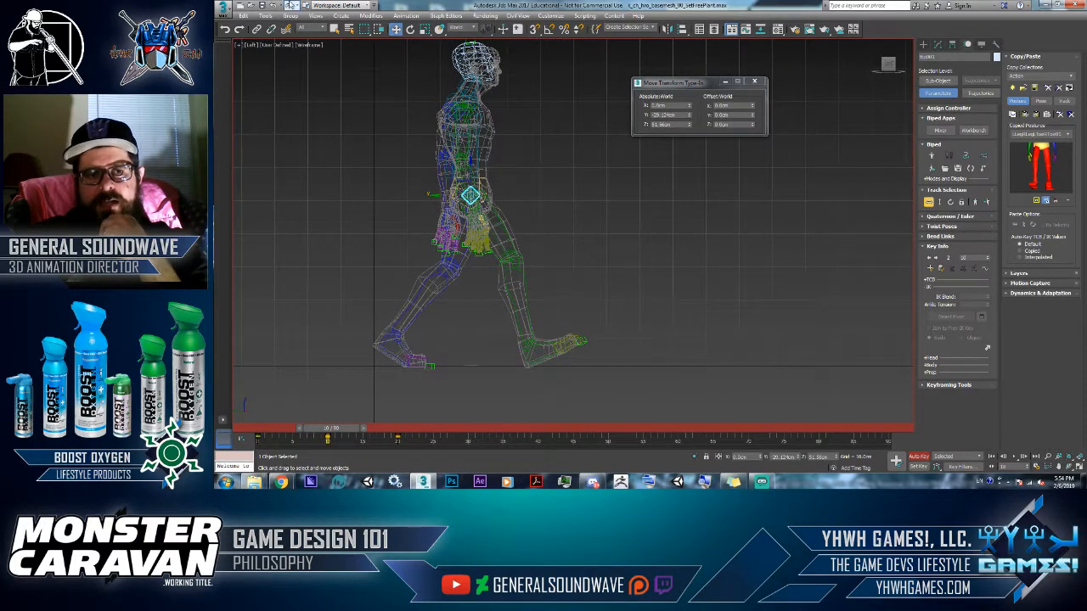
left_click(266, 16)
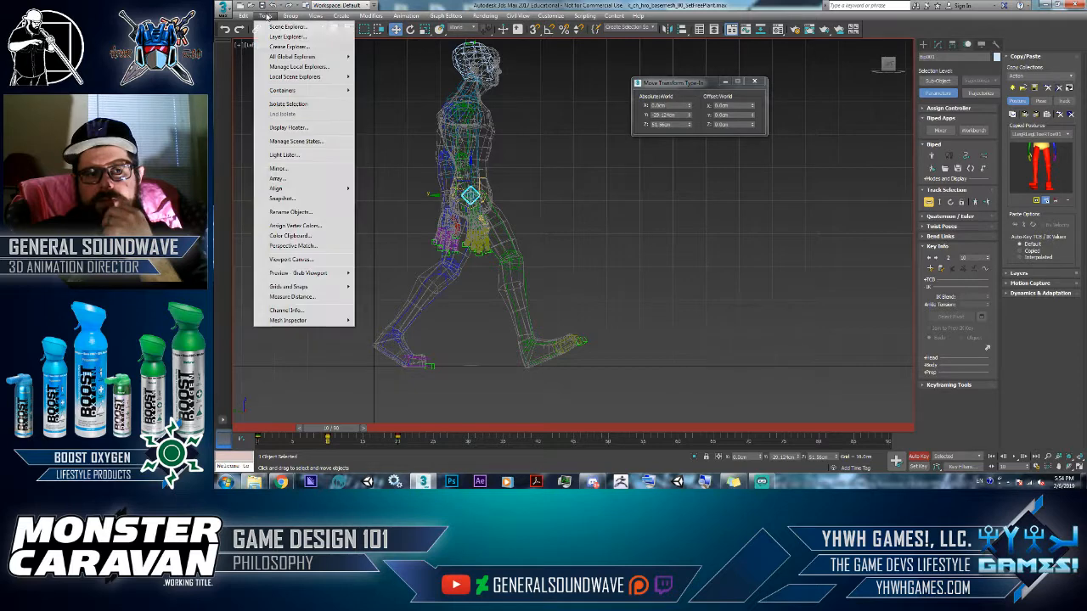
left_click(282, 198)
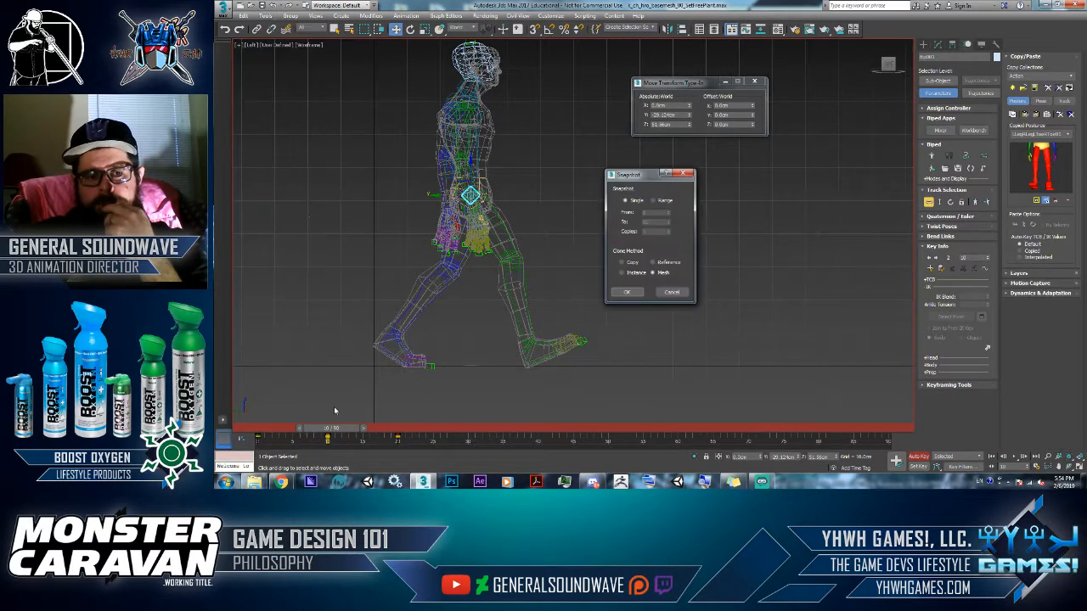
left_click(627, 291)
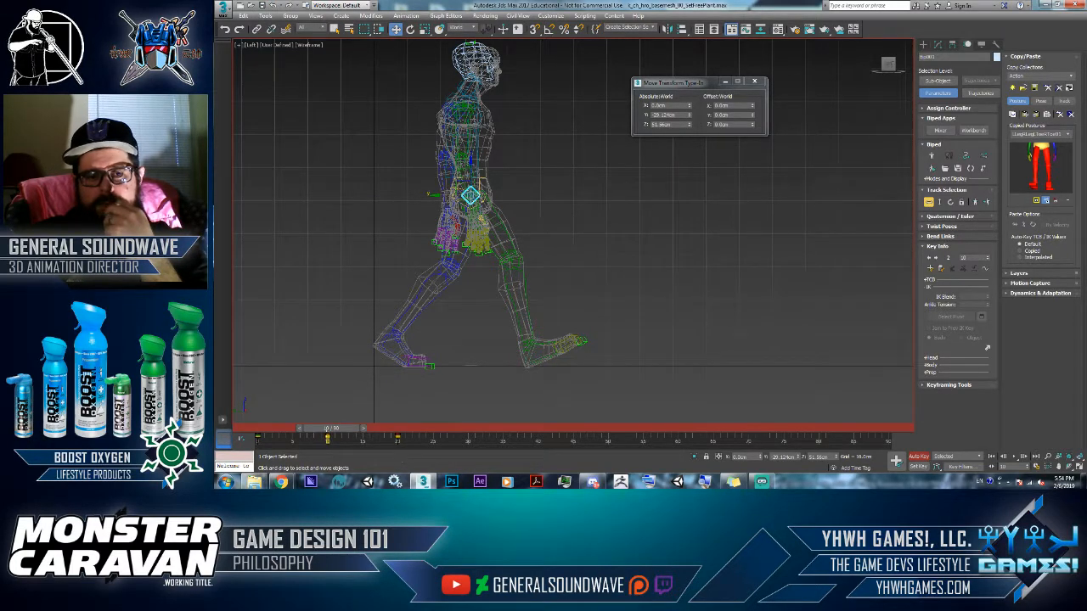
Step: Take a single mesh snapshot of the centre of mass at frame 20
left_click_drag(332, 428, 399, 428)
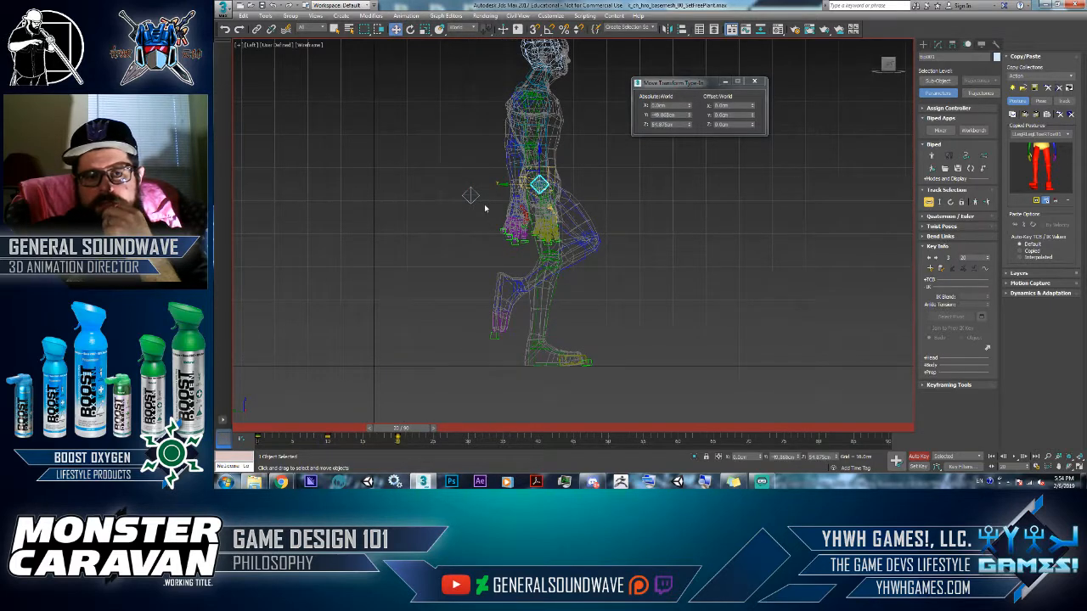
left_click(266, 15)
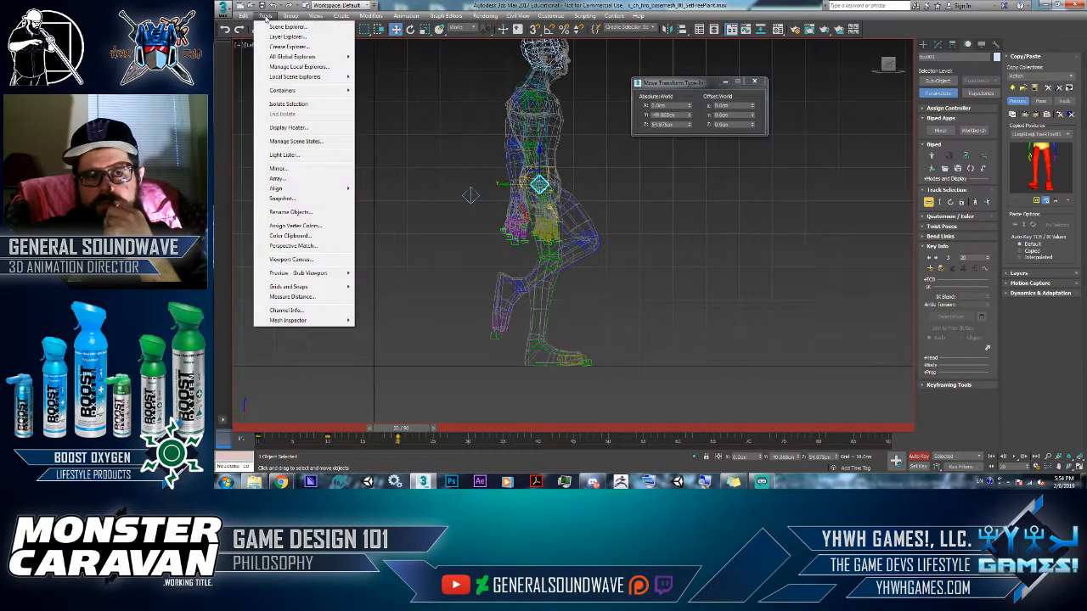
left_click(282, 199)
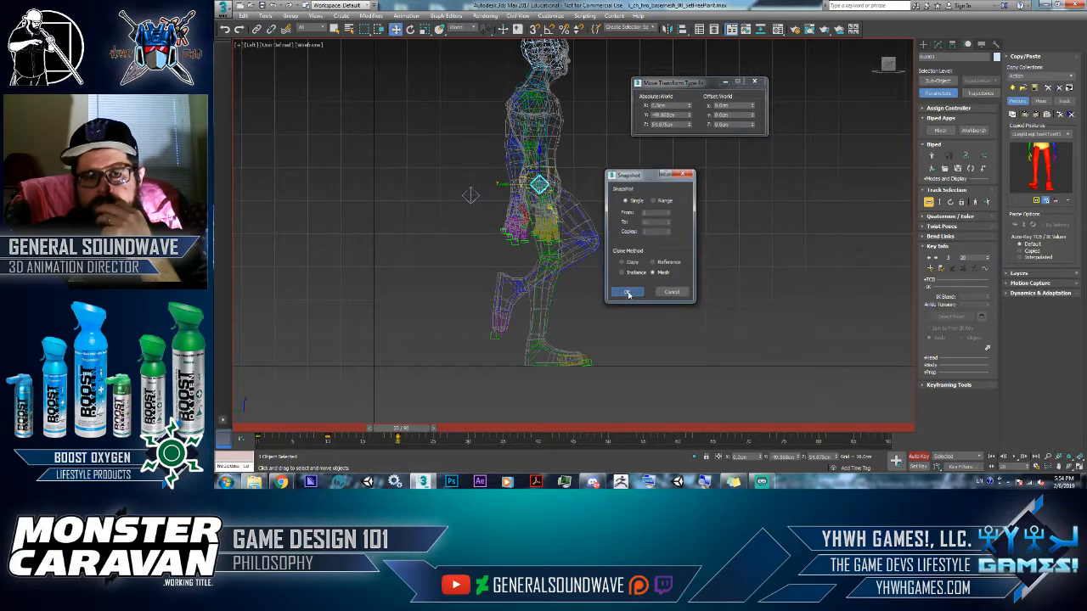
left_click(630, 293)
Step: Return to frame 0 and group the two centre-of-mass snapshots under the default group name
left_click_drag(388, 433, 259, 428)
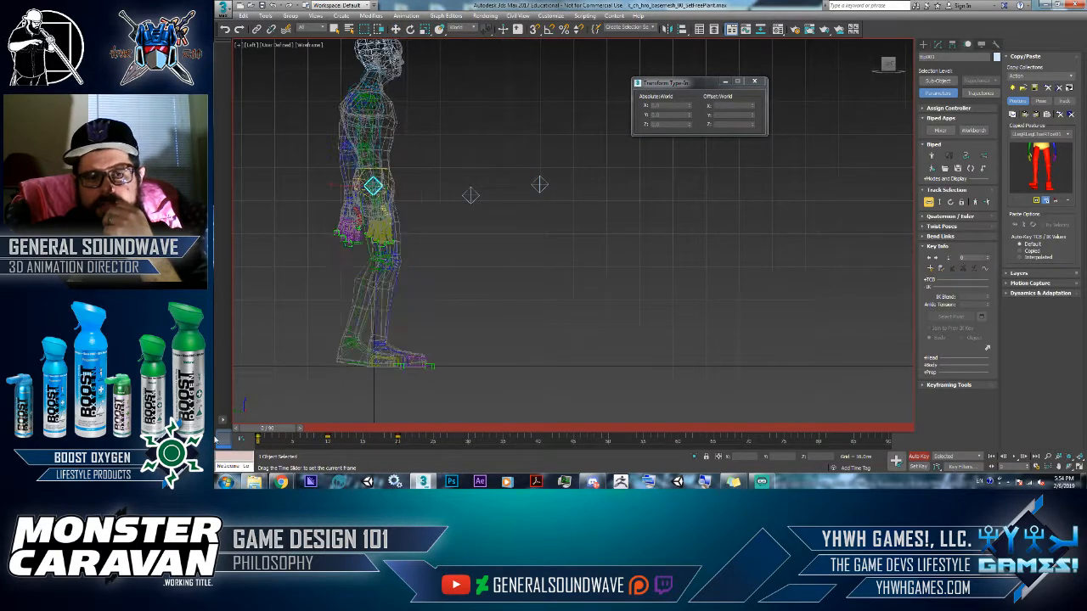
key("w")
left_click_drag(635, 155, 635, 154)
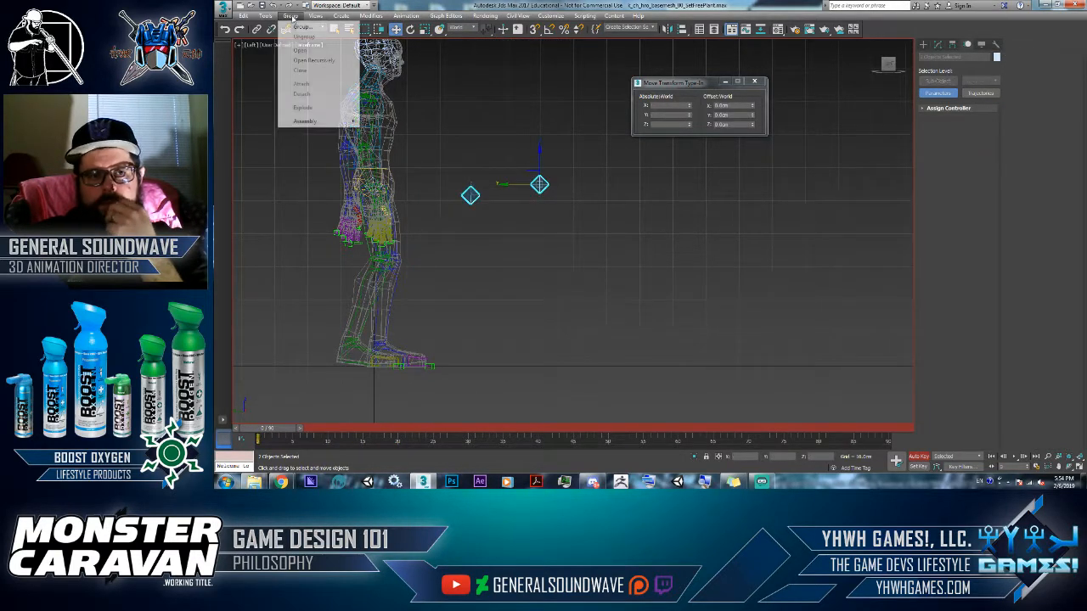
left_click(290, 15)
left_click(304, 31)
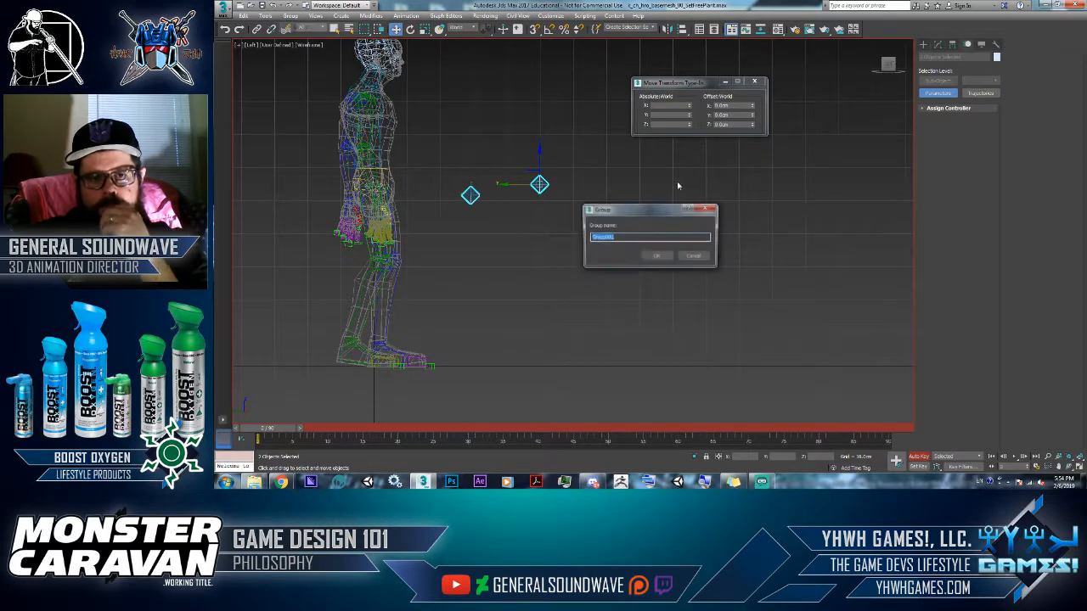
left_click(651, 255)
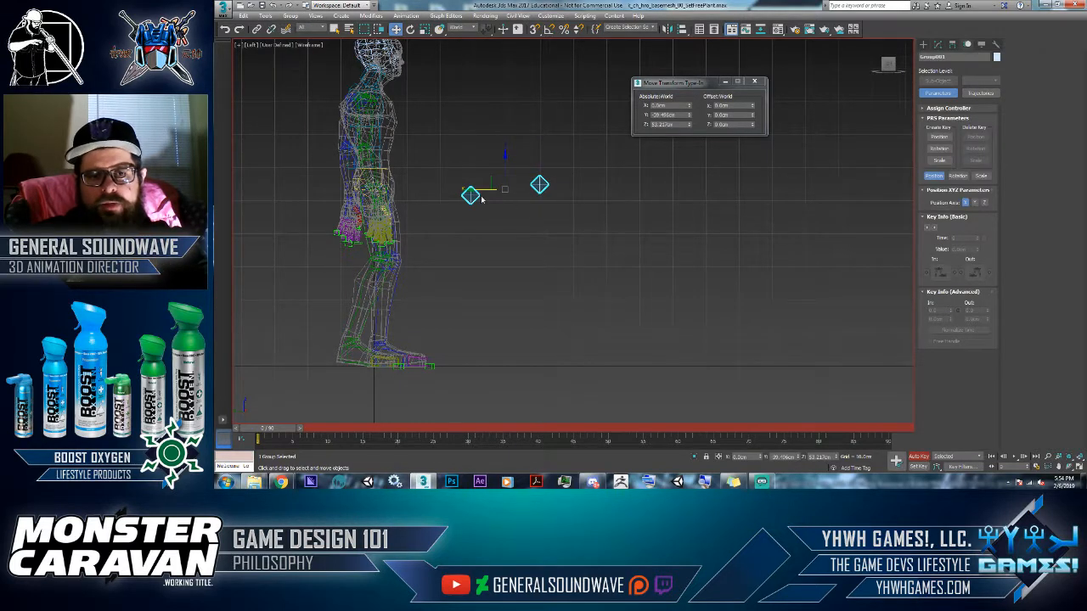
Step: Open the snapshot group, select its group helper and restrict adjustments to the pivot only
left_click(952, 45)
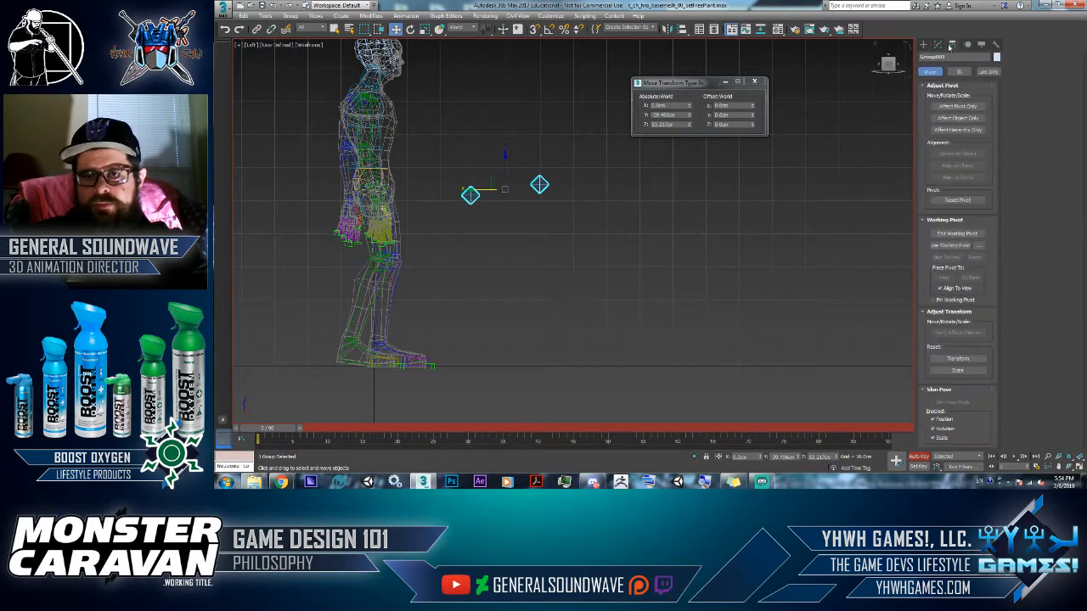
left_click(297, 17)
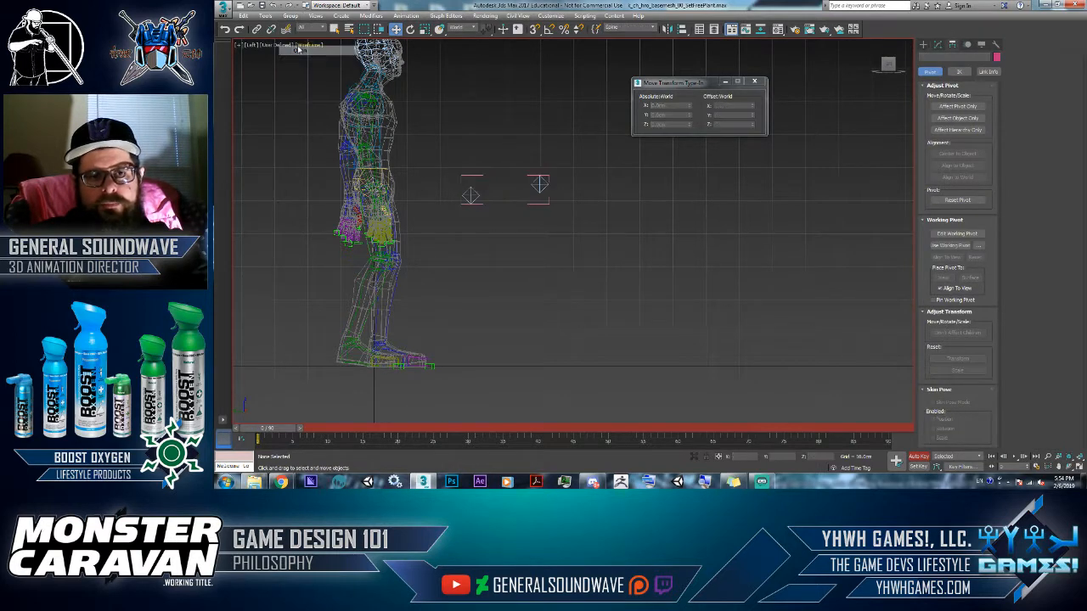
left_click(304, 55)
left_click(449, 186)
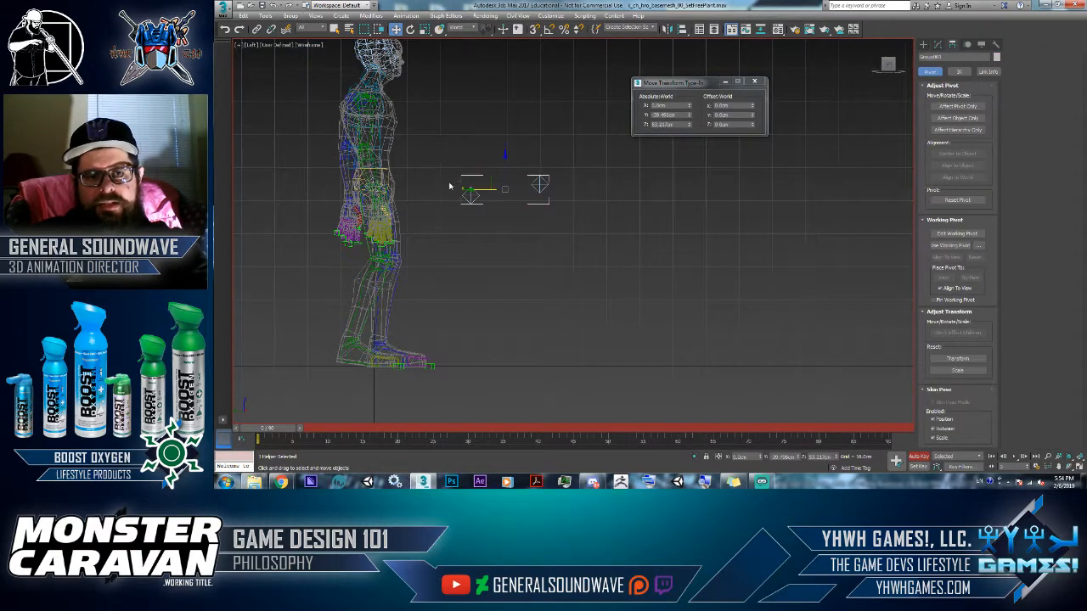
left_click(960, 104)
Step: Try aligning the group's pivot to the frame 10 snapshot's pivot point in X and Y position, and undo the alignment
key("alt+a")
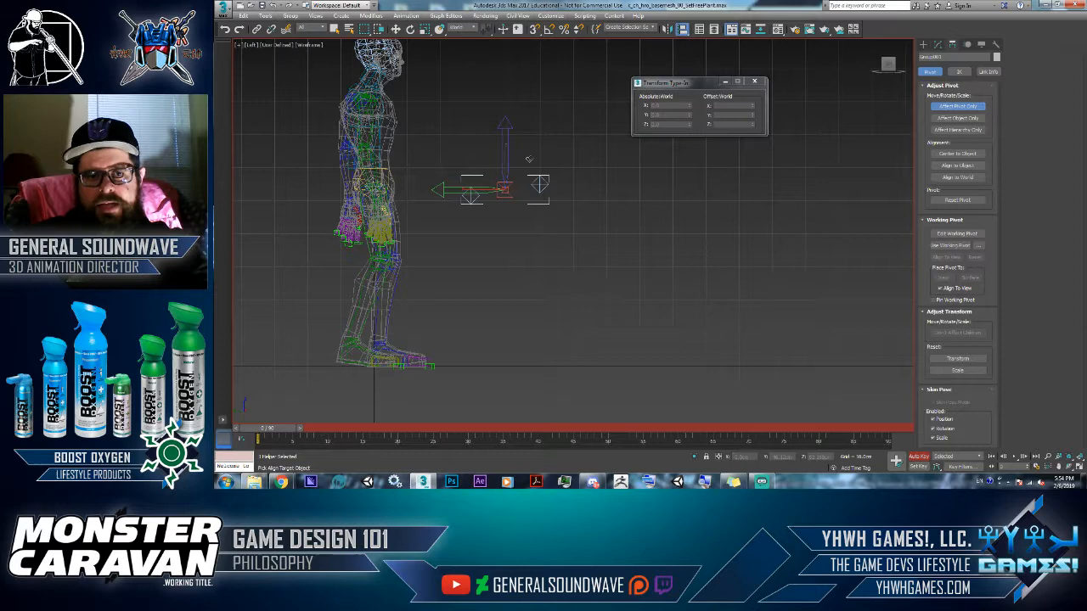
left_click(470, 197)
left_click(646, 181)
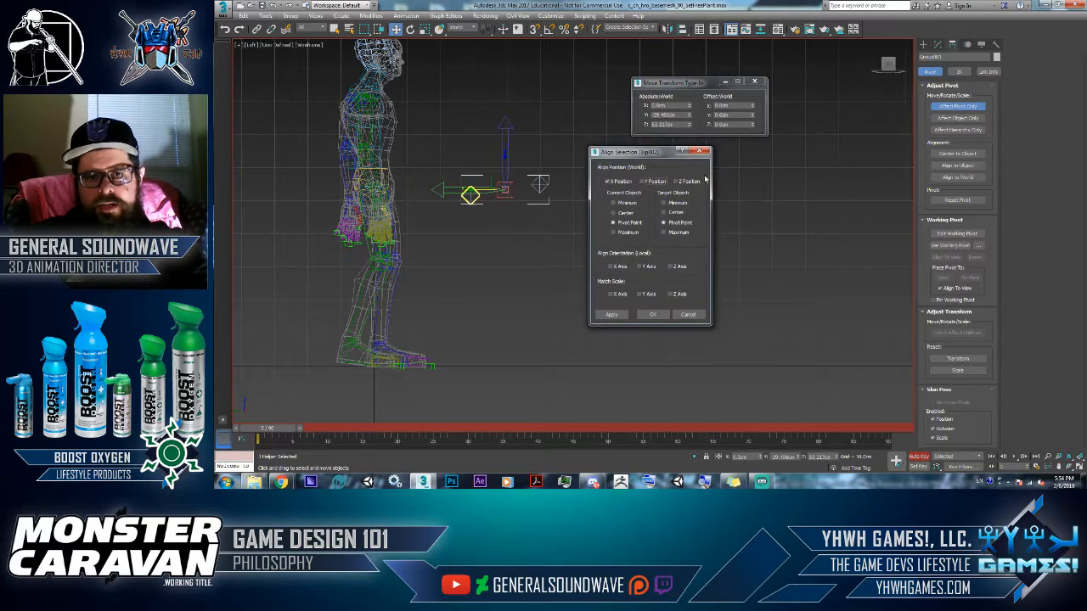
left_click(660, 185)
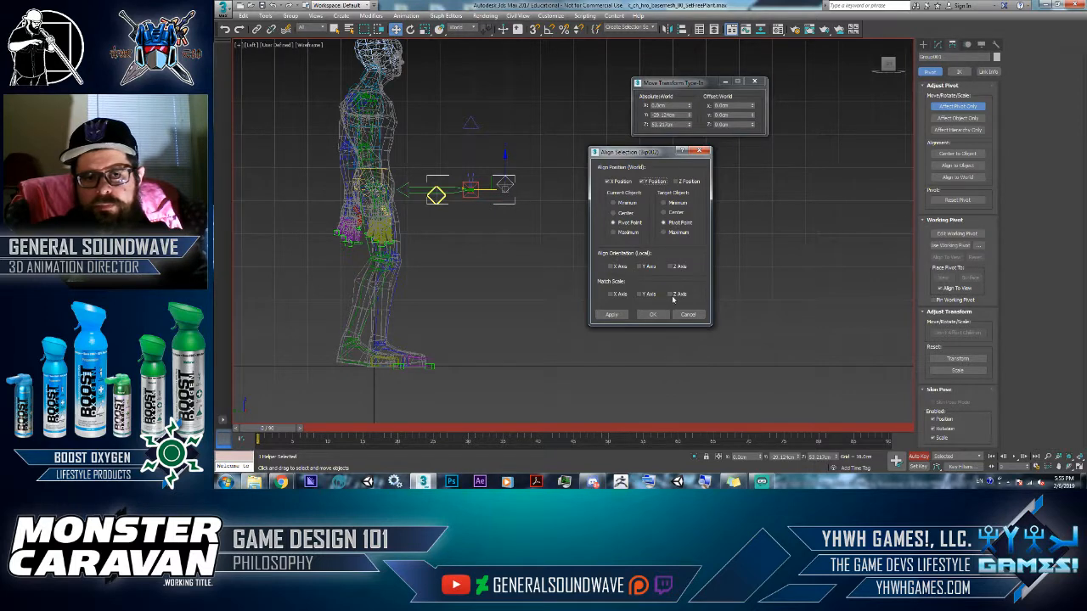
left_click(653, 316)
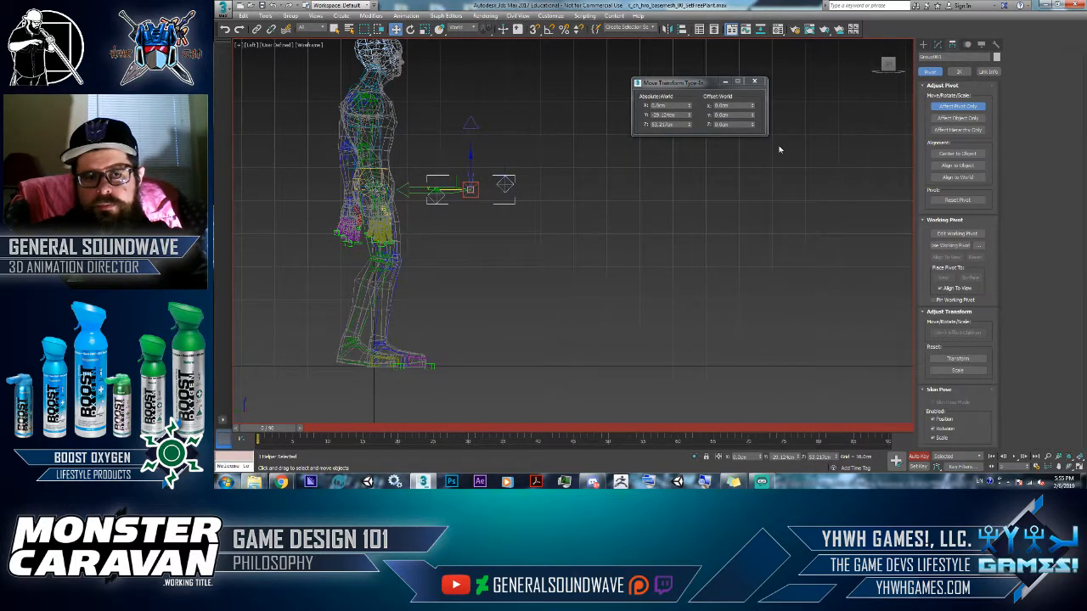
left_click(683, 30)
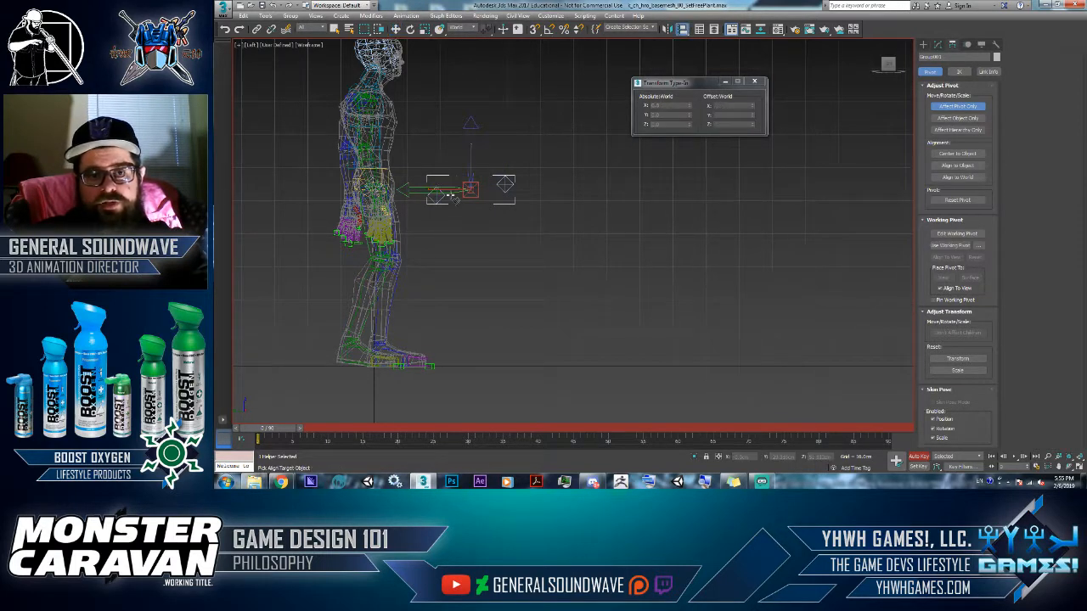
left_click(439, 199)
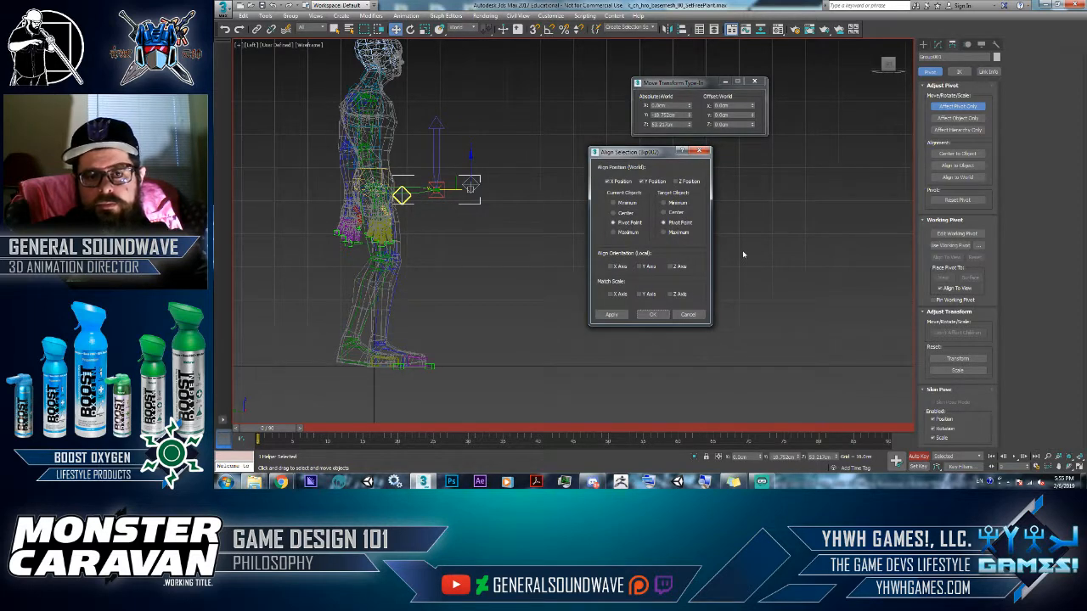
left_click(688, 314)
left_click(687, 313)
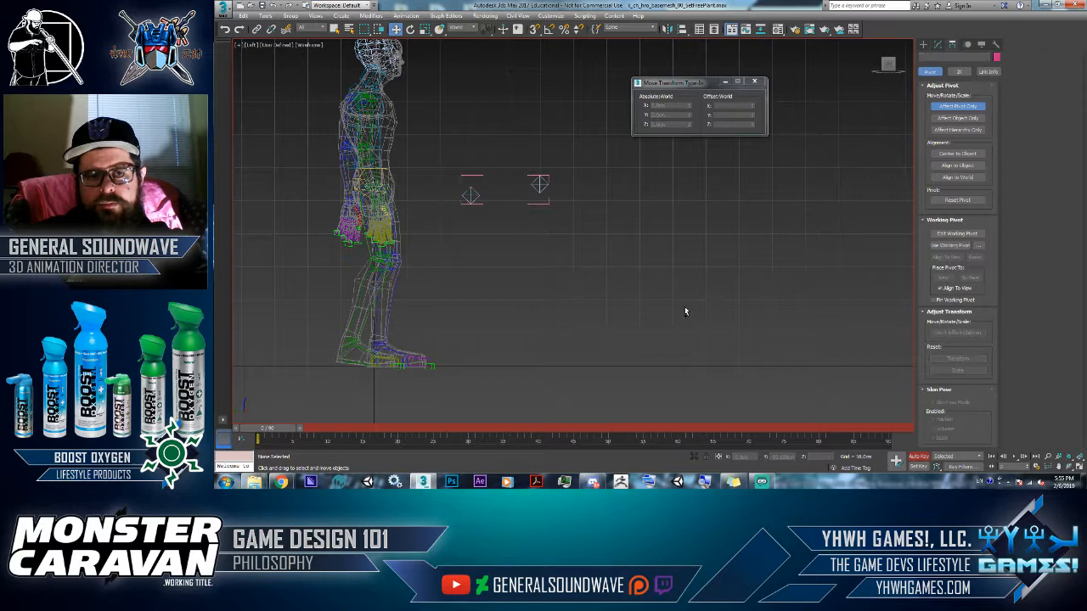
left_click(537, 205)
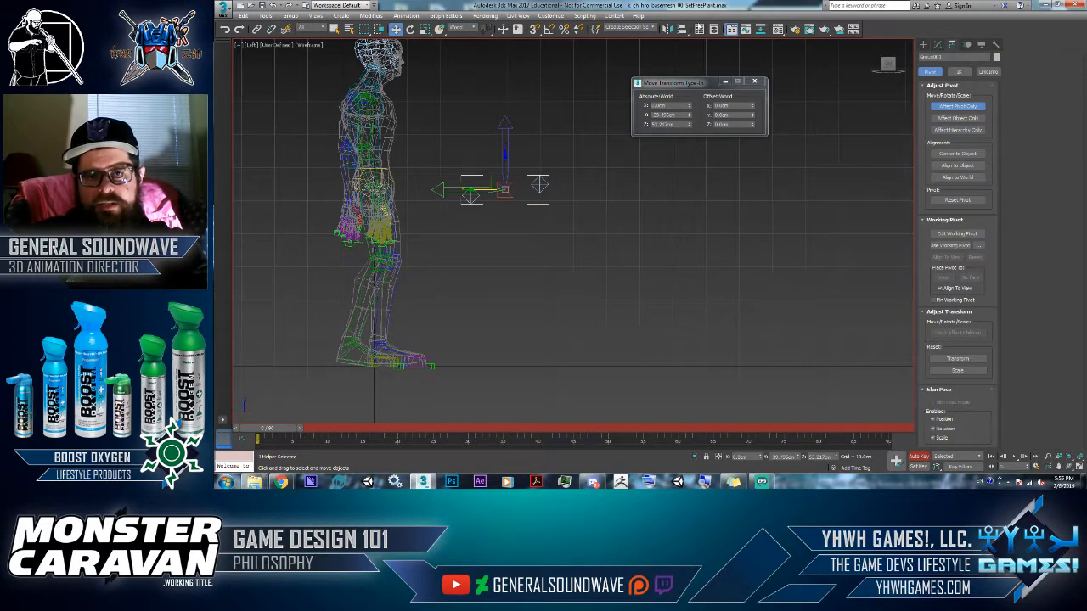
left_click(683, 29)
left_click(478, 197)
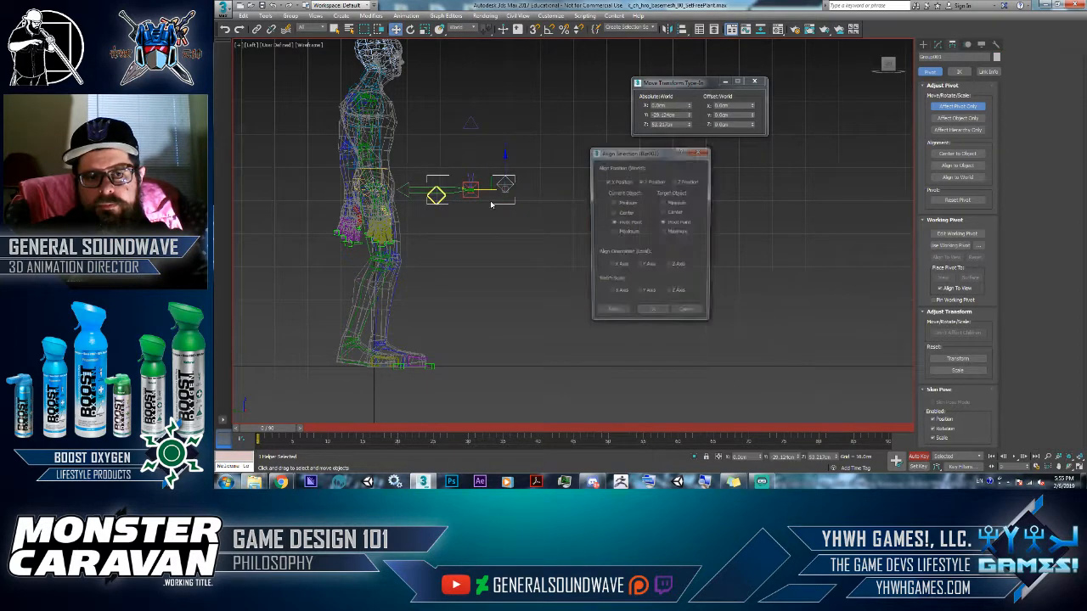
left_click(691, 315)
left_click(660, 303)
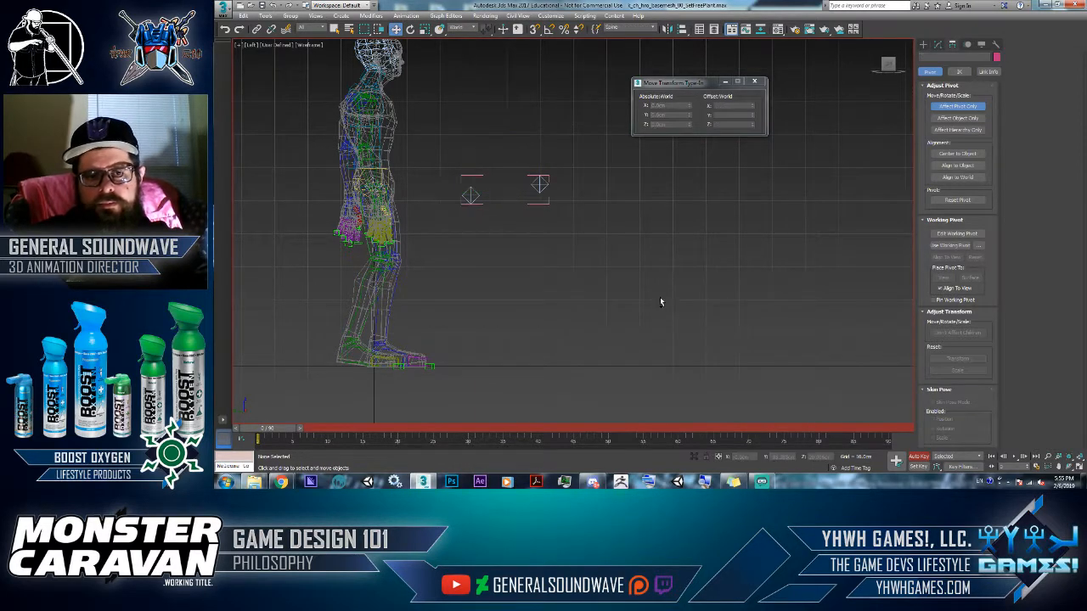
left_click(532, 204)
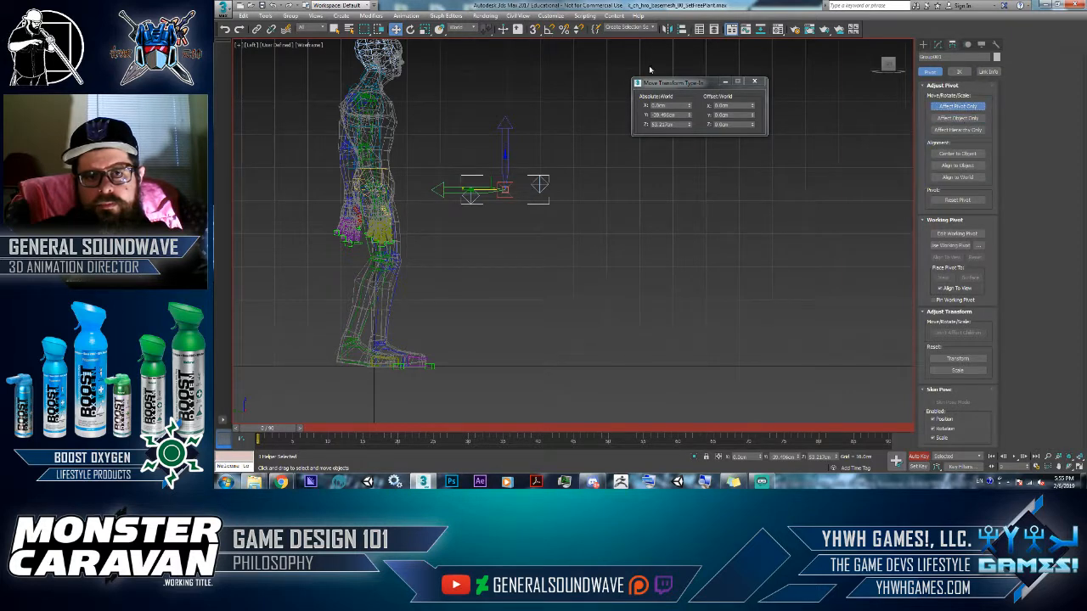
left_click(682, 28)
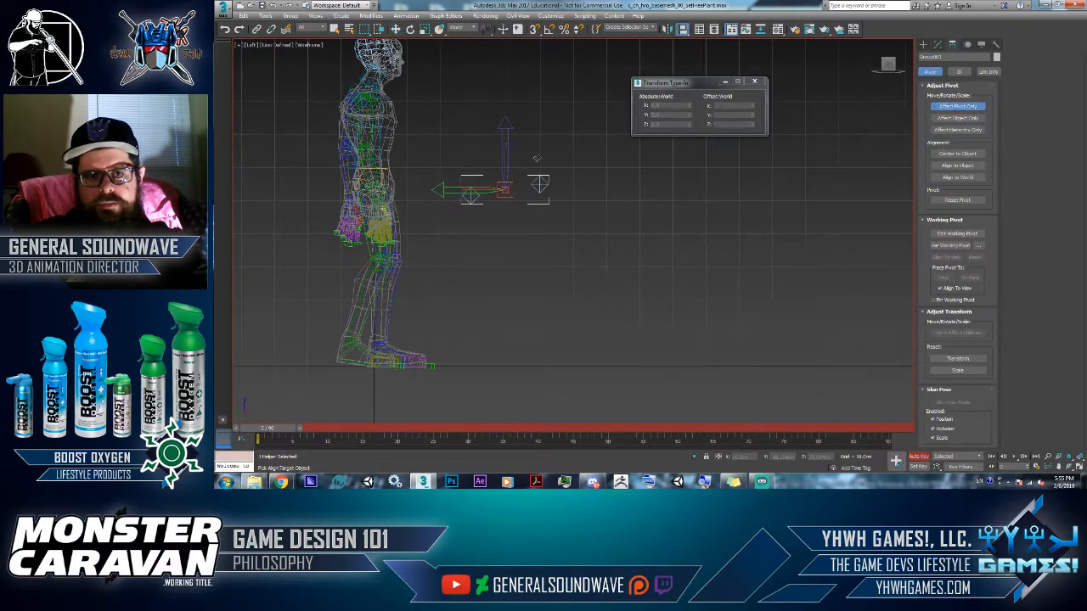
left_click(478, 200)
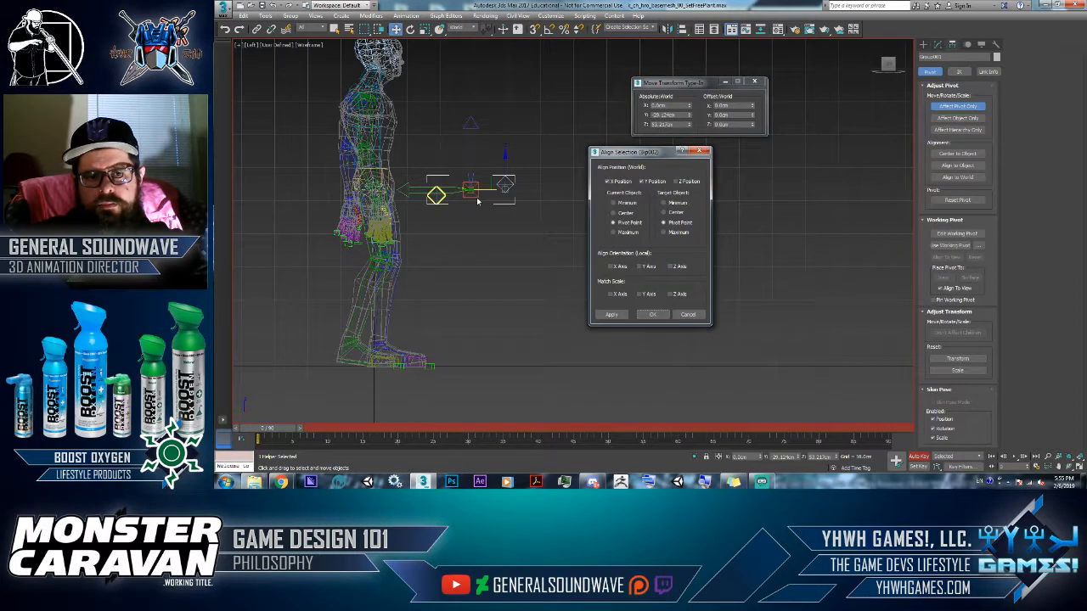
left_click(688, 314)
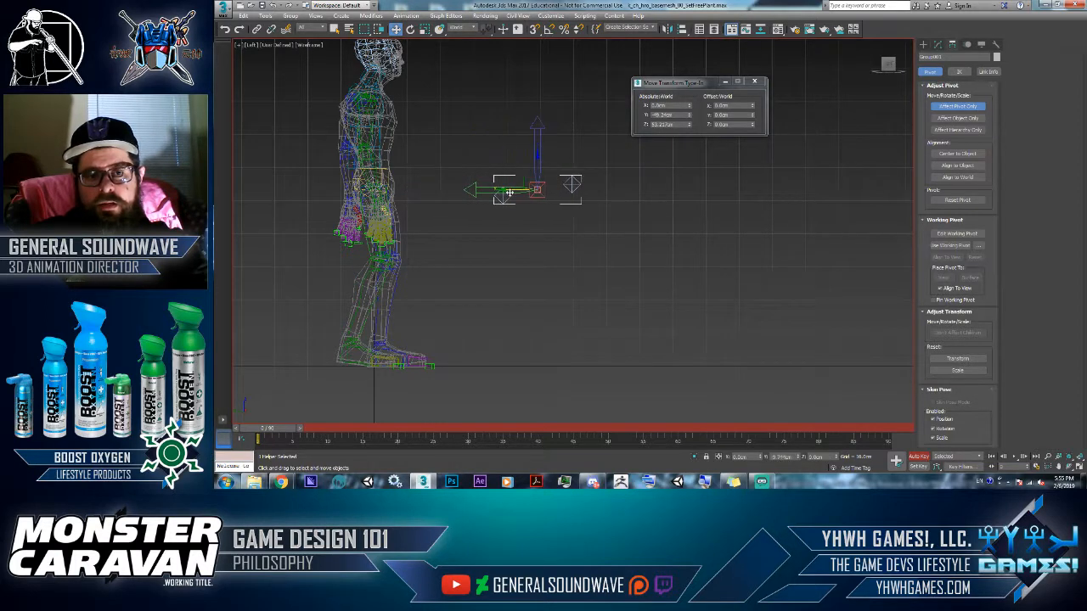
left_click(527, 219)
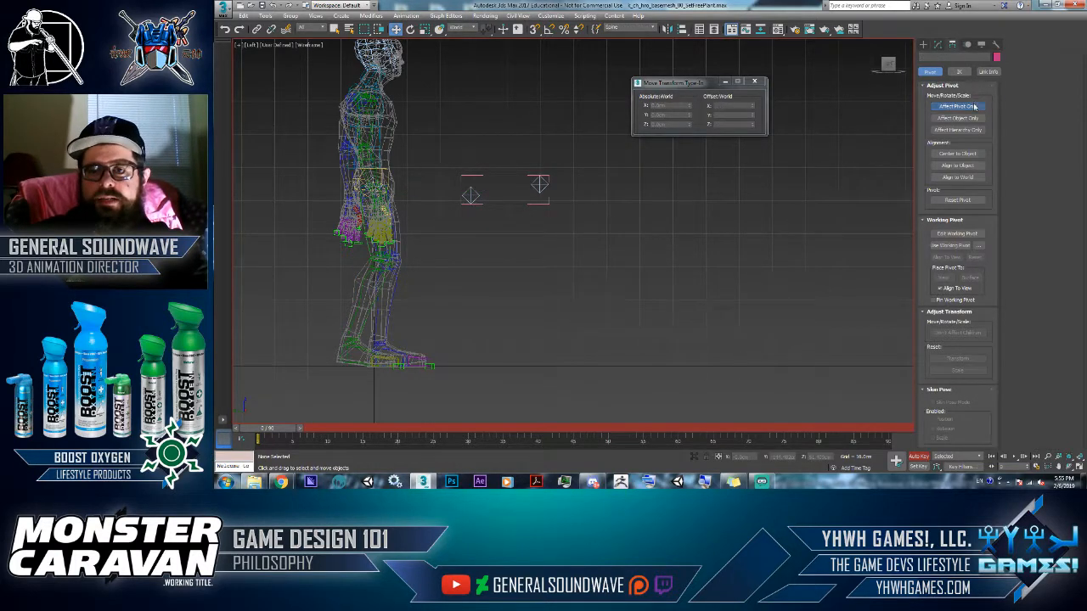
Step: Close the snapshot group and explode it back into its two separate centre-of-mass snapshots
left_click(539, 185)
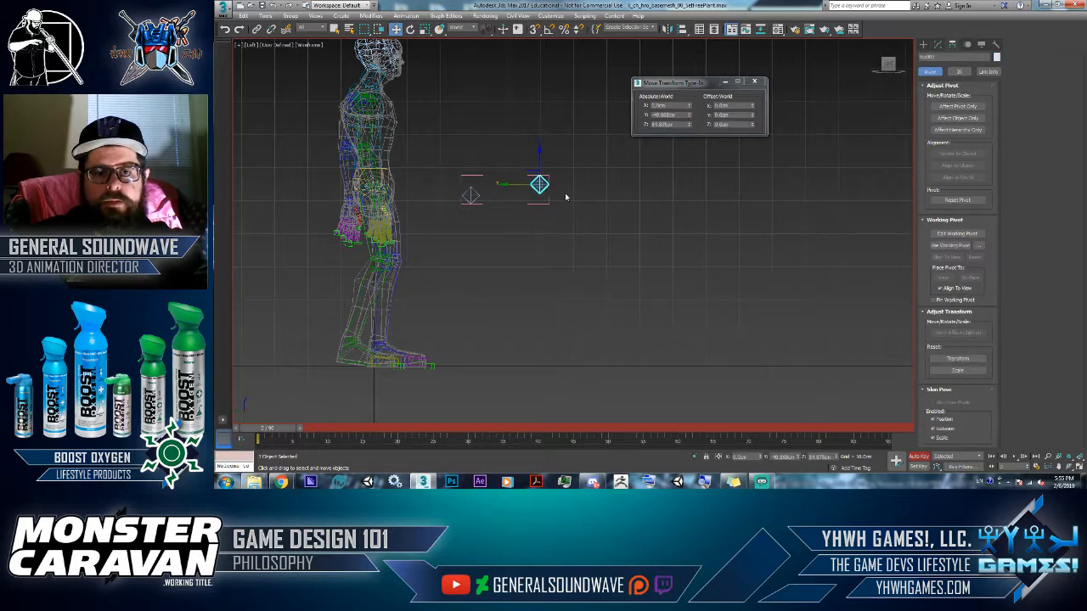
left_click(303, 15)
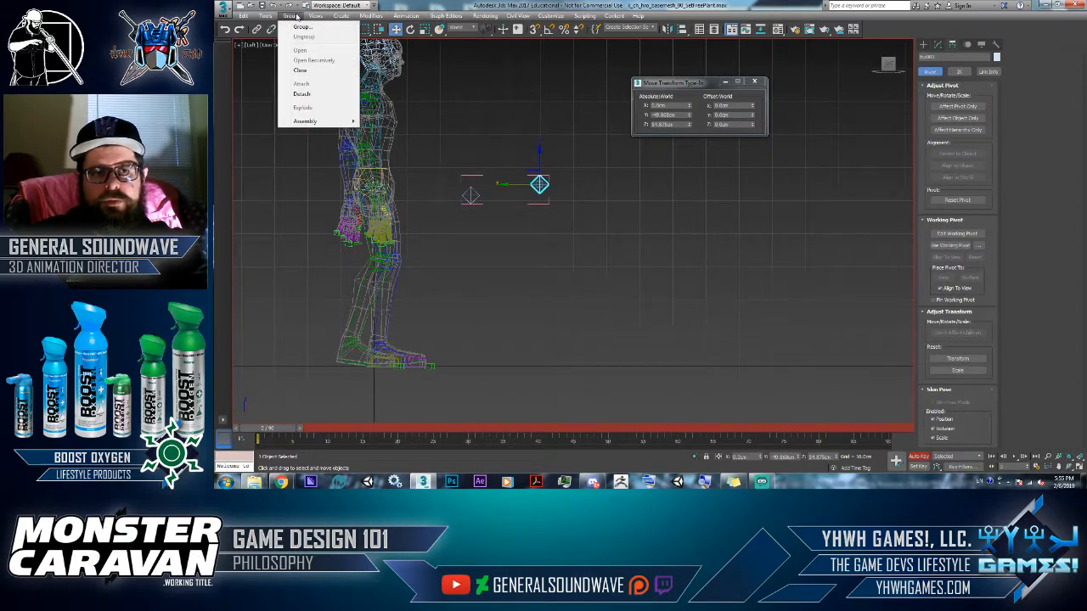
left_click(302, 76)
left_click(291, 16)
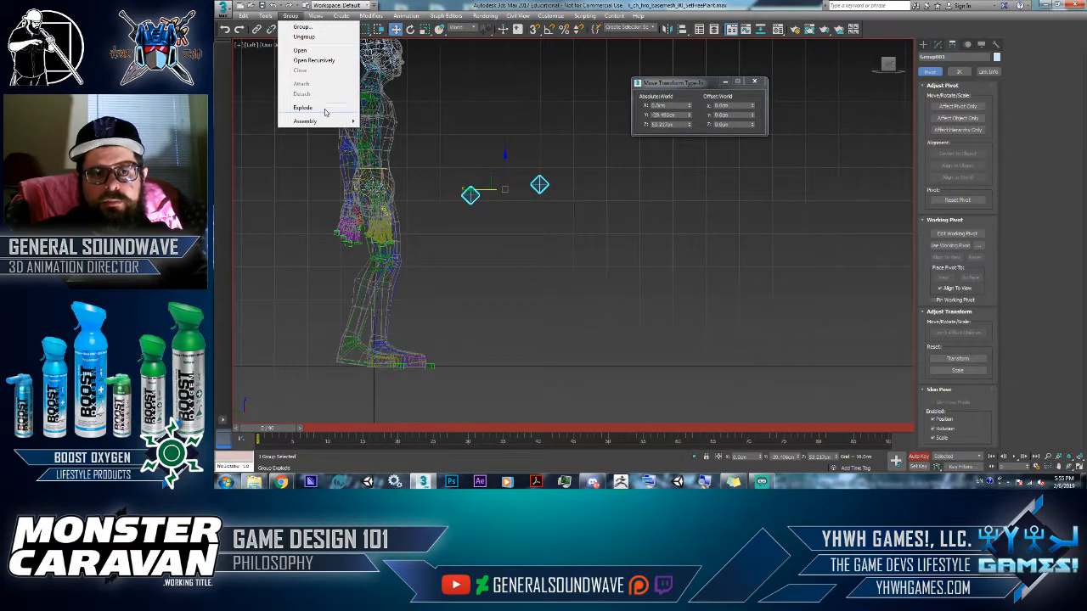
left_click(306, 112)
Step: Reset the transforms of the two selected snapshots with Reset XForm and convert them to an editable object type
left_click(996, 44)
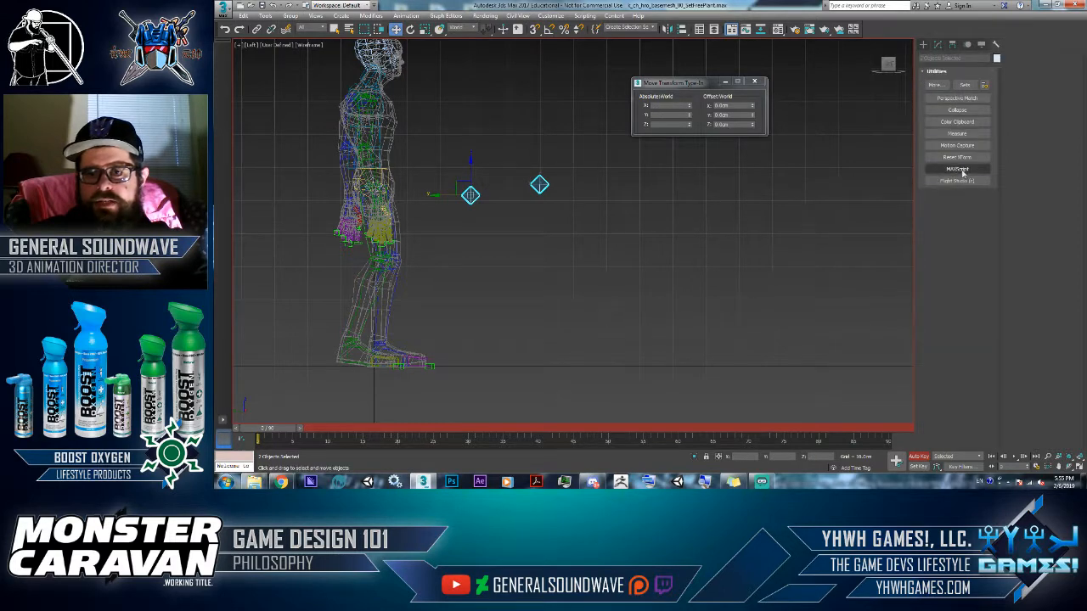
left_click(958, 158)
left_click(957, 210)
left_click(923, 44)
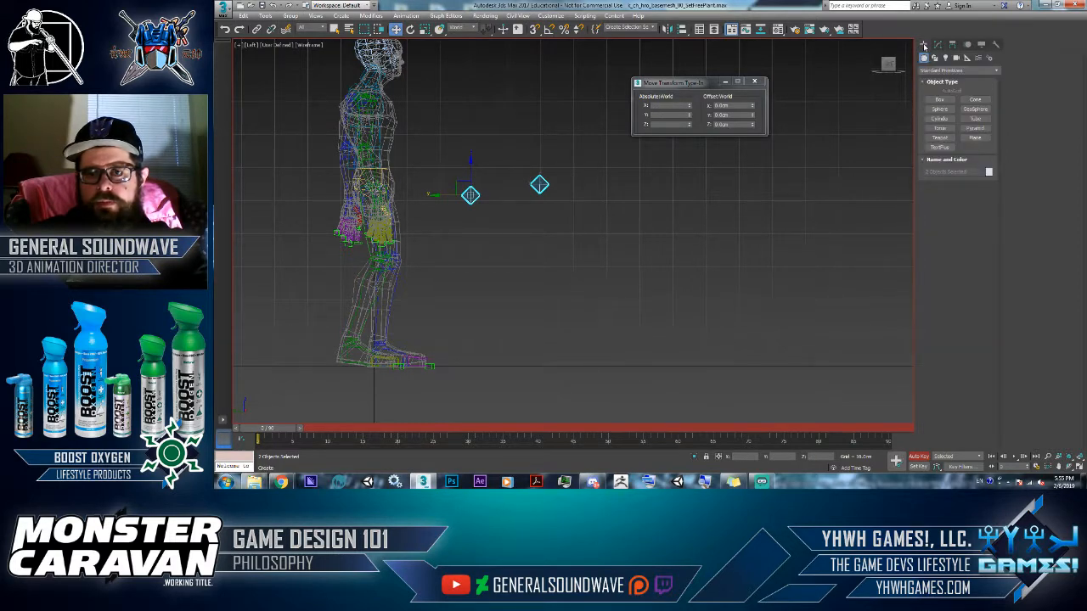
right_click(688, 206)
mouse_move(648, 304)
left_click(715, 312)
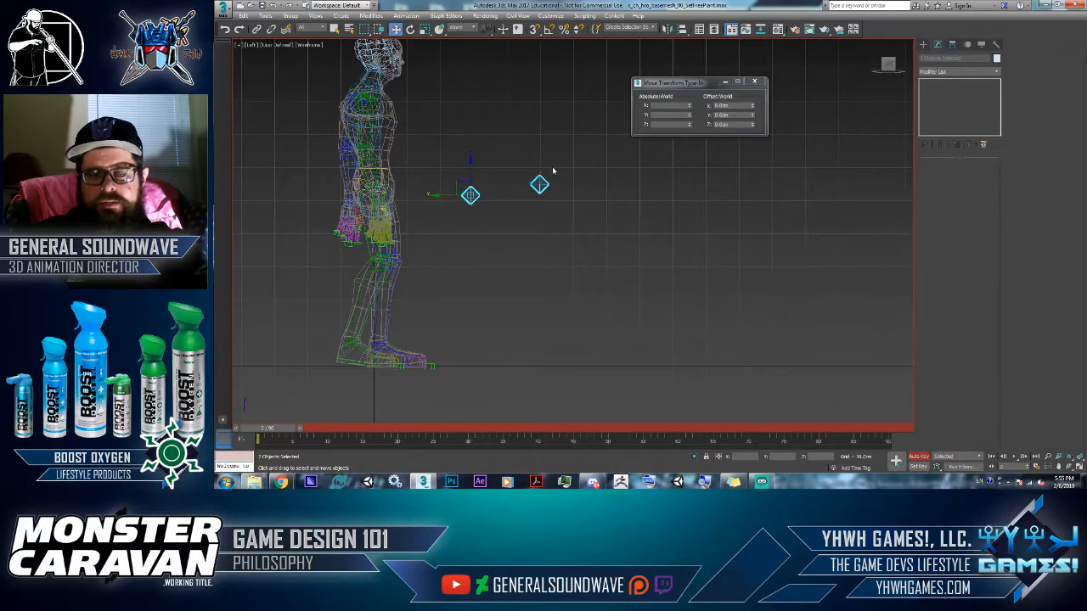
Step: Group the two reset snapshots again under the default group name and open the group
left_click(287, 17)
left_click(295, 26)
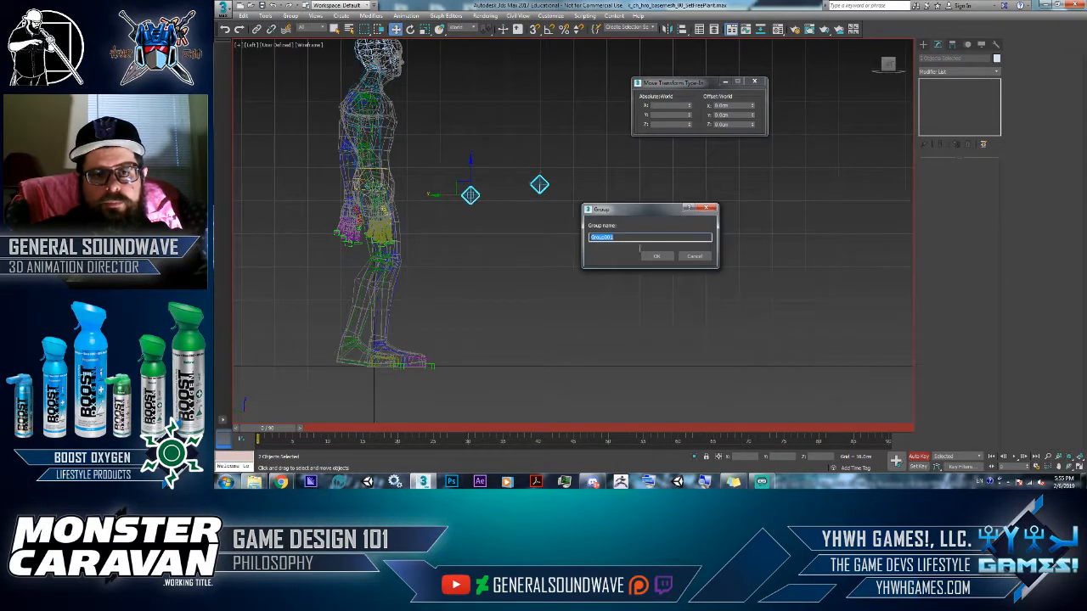
key("Return")
left_click(290, 16)
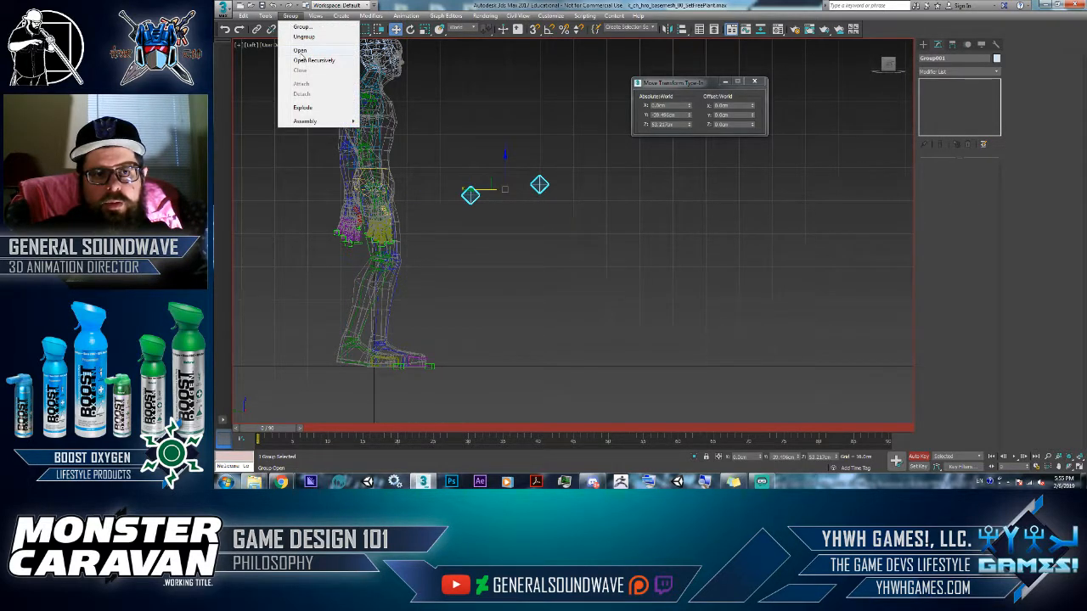
left_click(295, 49)
Step: Restrict adjustments to the group helper's pivot and try aligning it to the frame 10 snapshot's pivot point in X and Y position
left_click_drag(491, 141, 463, 175)
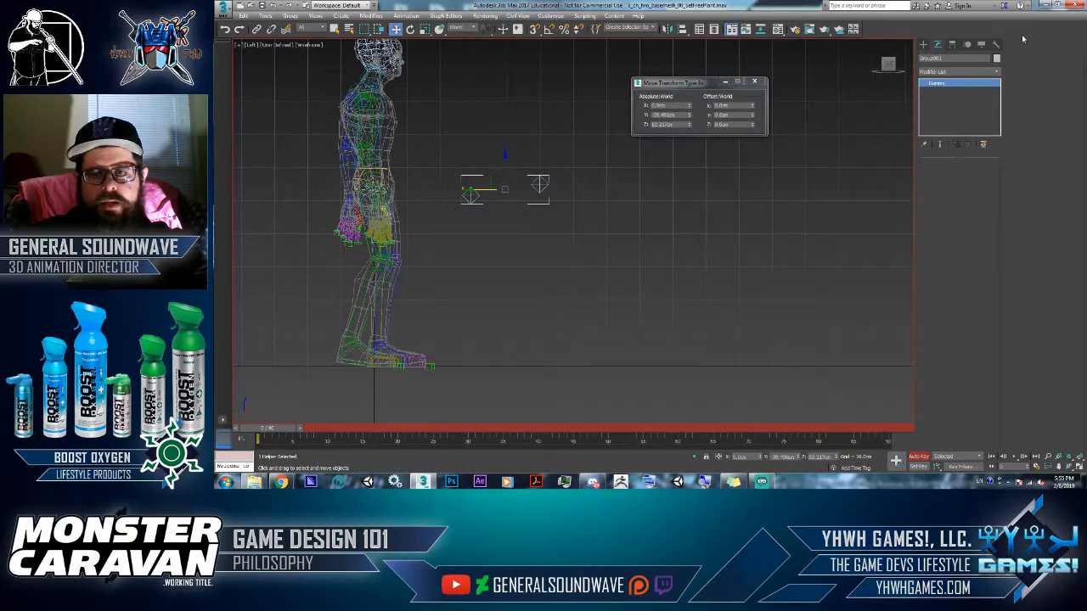
left_click(953, 44)
left_click(957, 107)
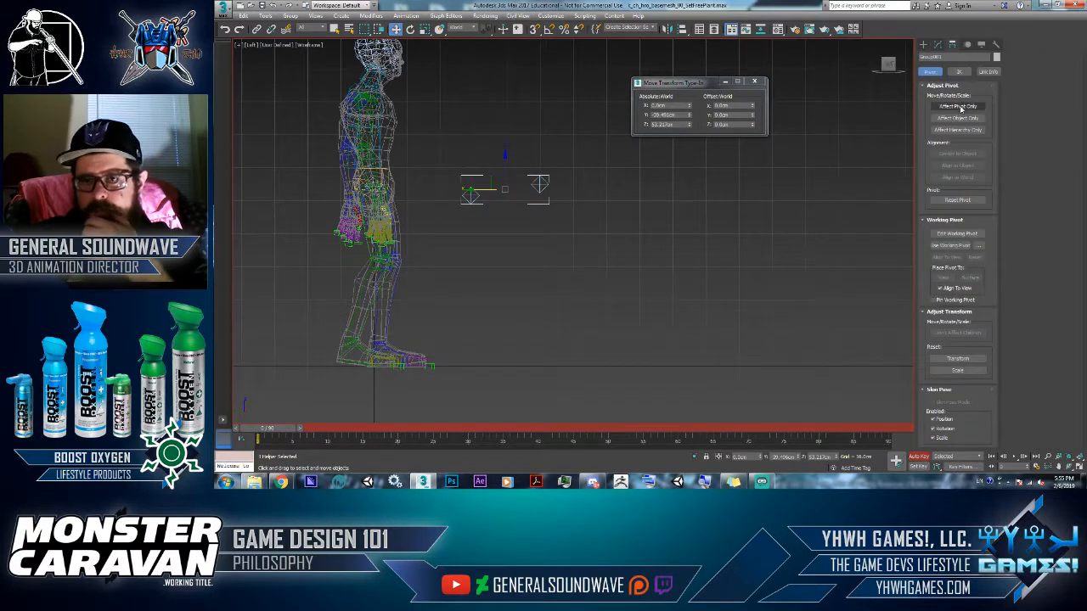
left_click(683, 28)
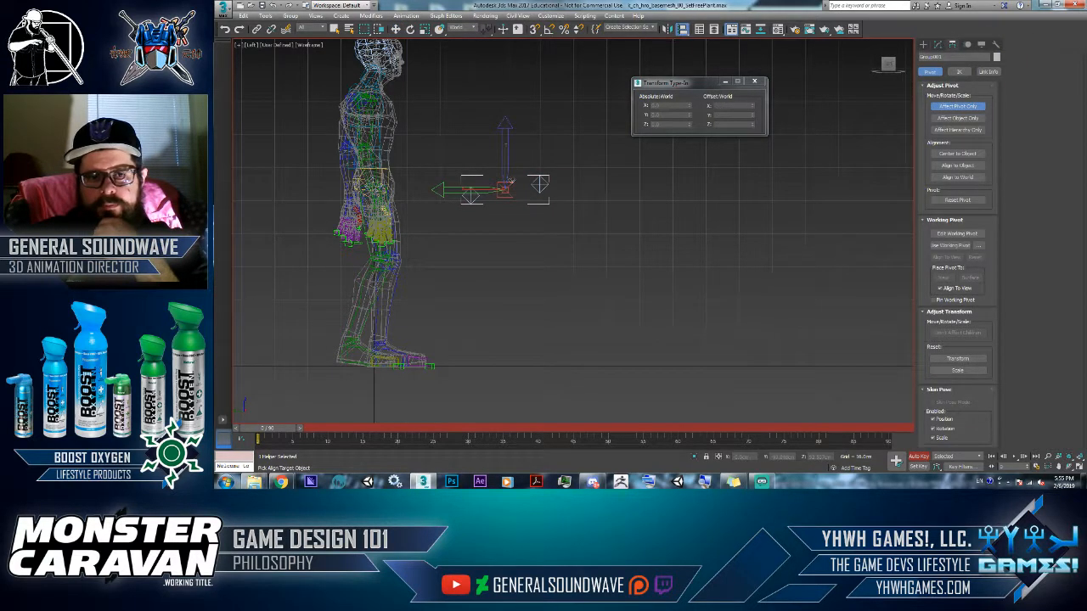
left_click(476, 197)
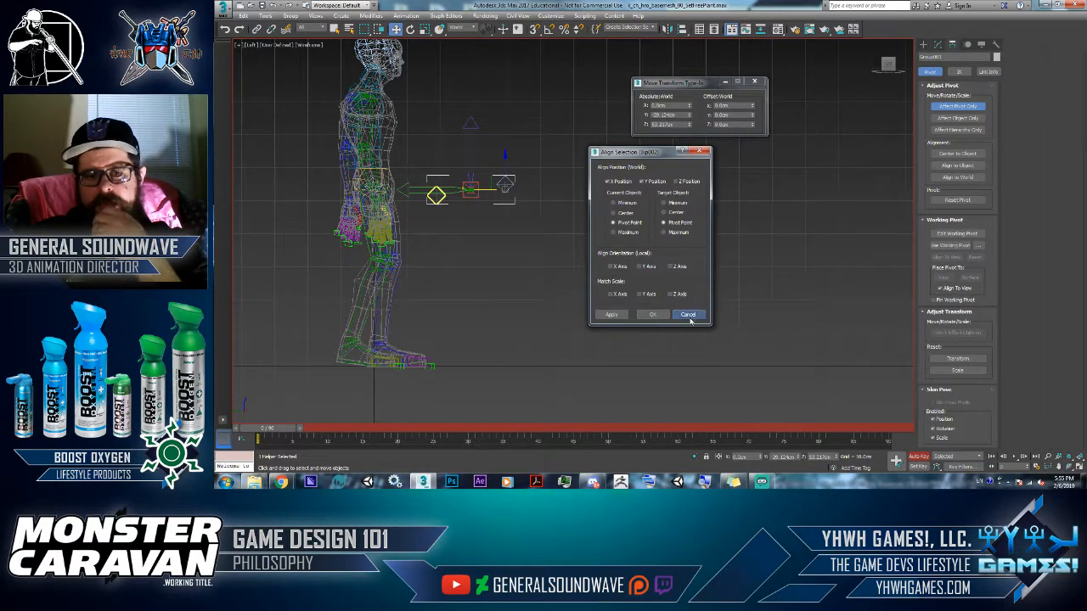
left_click(654, 314)
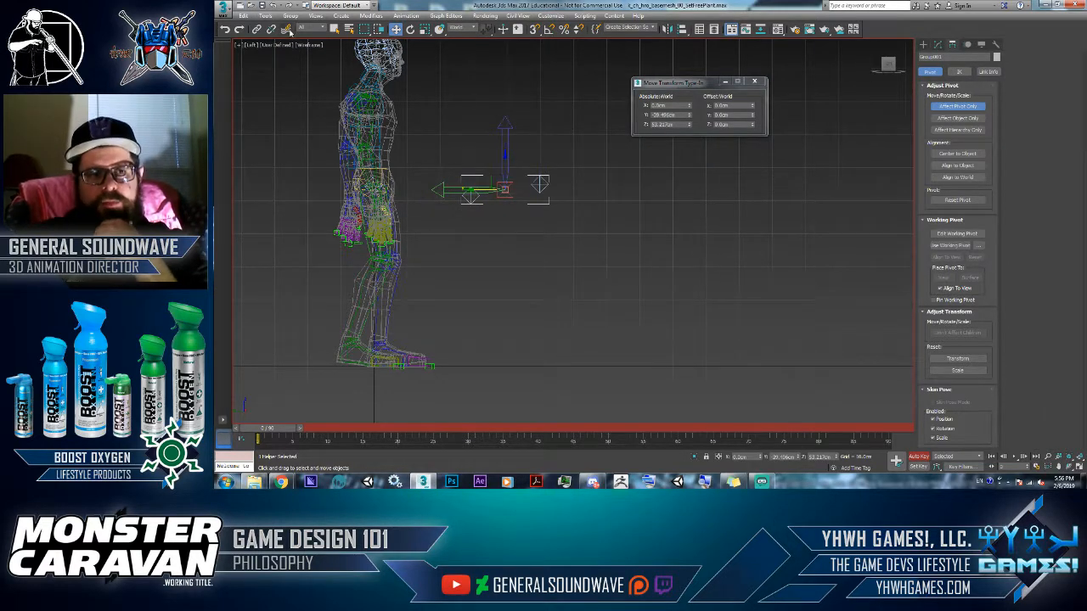
Step: Close the regrouped snapshots and explode that group again
left_click(292, 16)
left_click(302, 70)
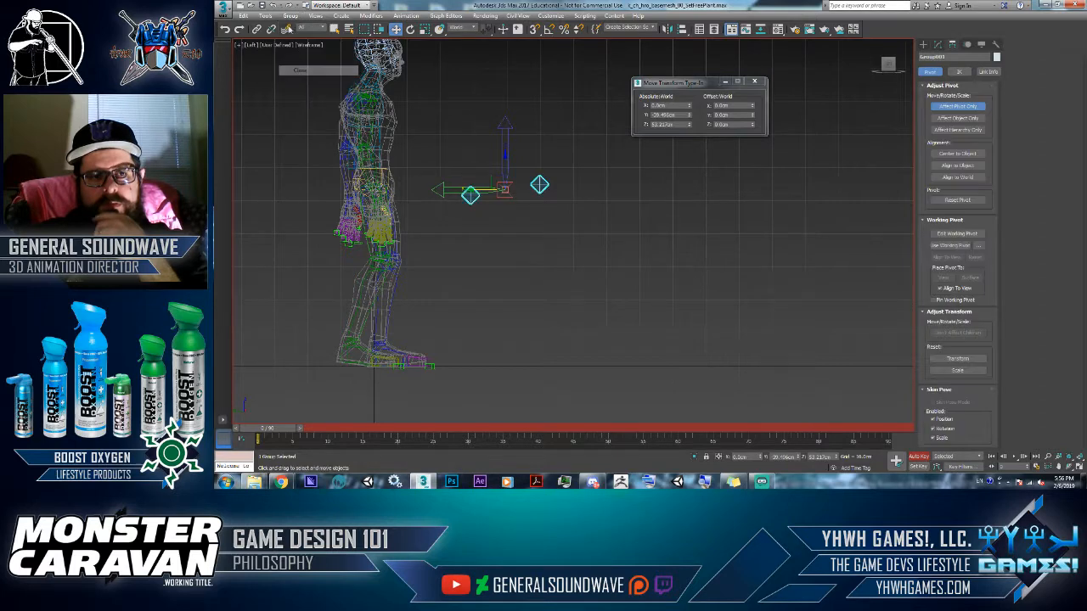
left_click(291, 16)
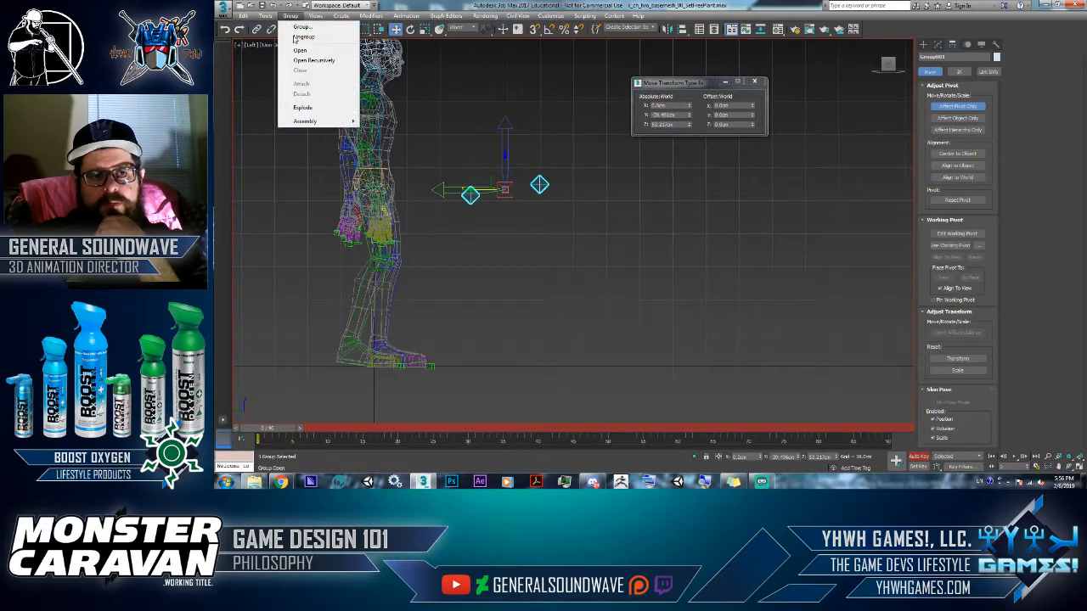
left_click(303, 107)
left_click(923, 44)
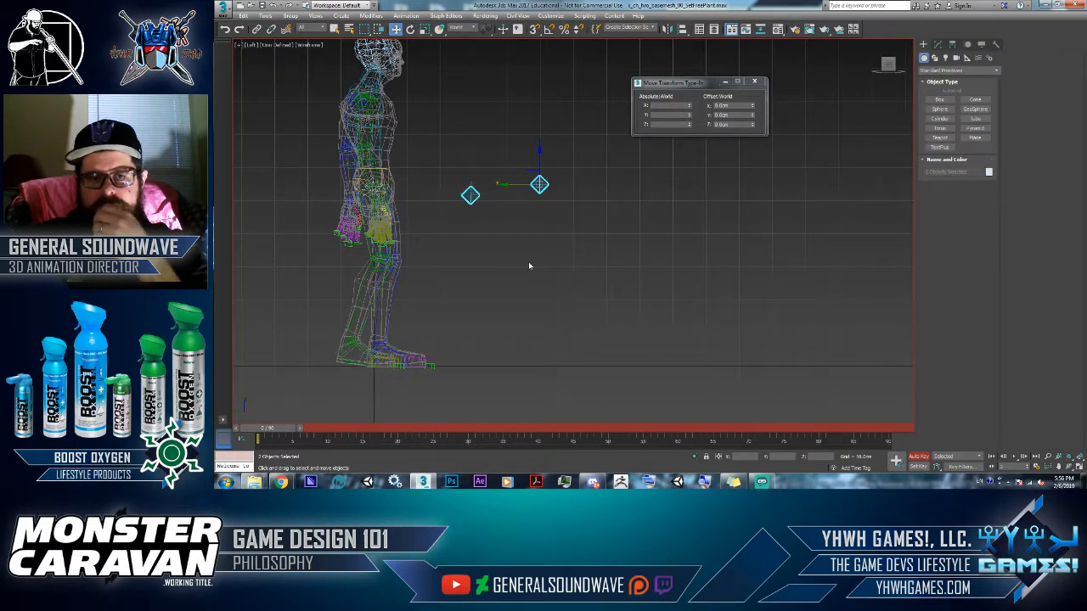
Step: Link the frame 20 snapshot to the frame 10 snapshot as its parent and return to the Move tool
scroll(470, 196, "up", 3)
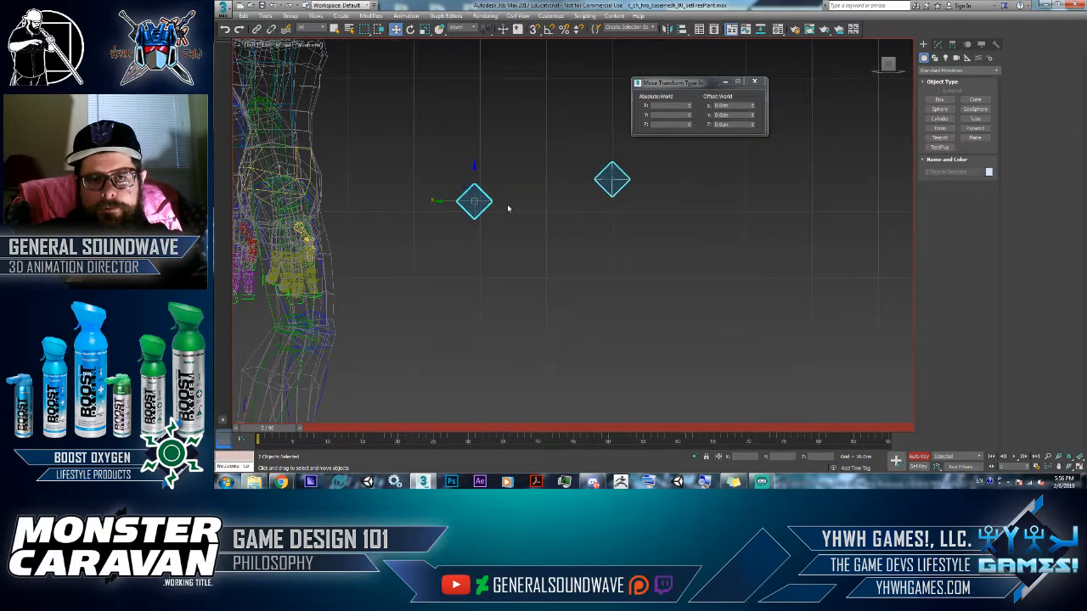
middle_click_drag(508, 208, 472, 250)
left_click(576, 222)
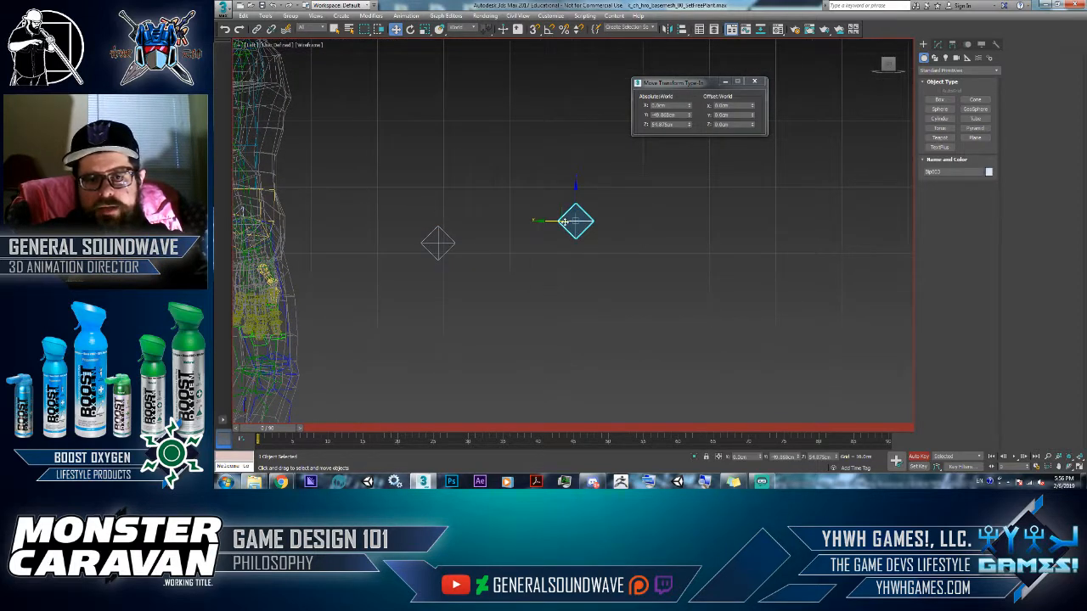
left_click(257, 28)
left_click_drag(576, 221, 439, 246)
right_click(480, 214)
left_click(492, 223)
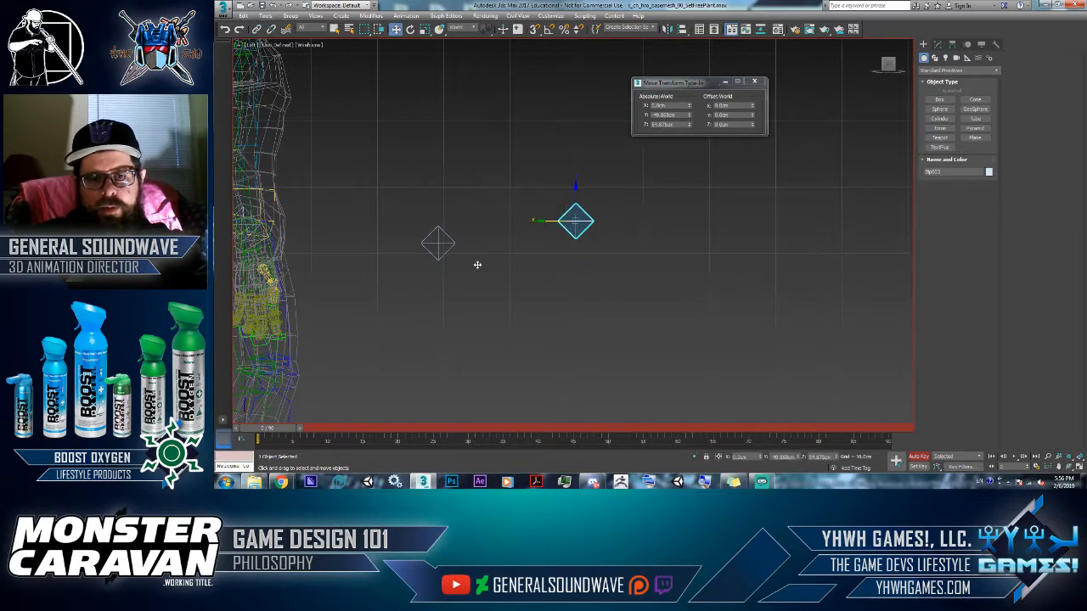
Step: Select both linked snapshots and clone them forward along the Y axis, accepting the default clone options
left_click_drag(421, 293, 655, 160)
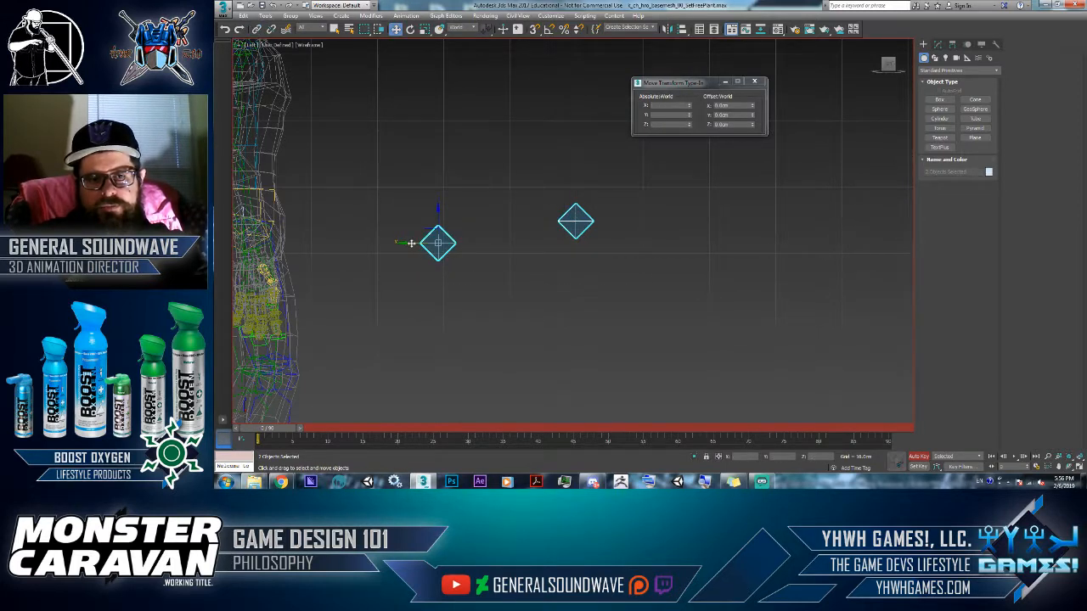
left_click_drag(409, 244, 679, 243, "shift")
key("Return")
Step: Align the cloned frame 10 snapshot to the original frame 20 snapshot, pivot point to pivot point, in X and Y position only
middle_click_drag(780, 177, 711, 232)
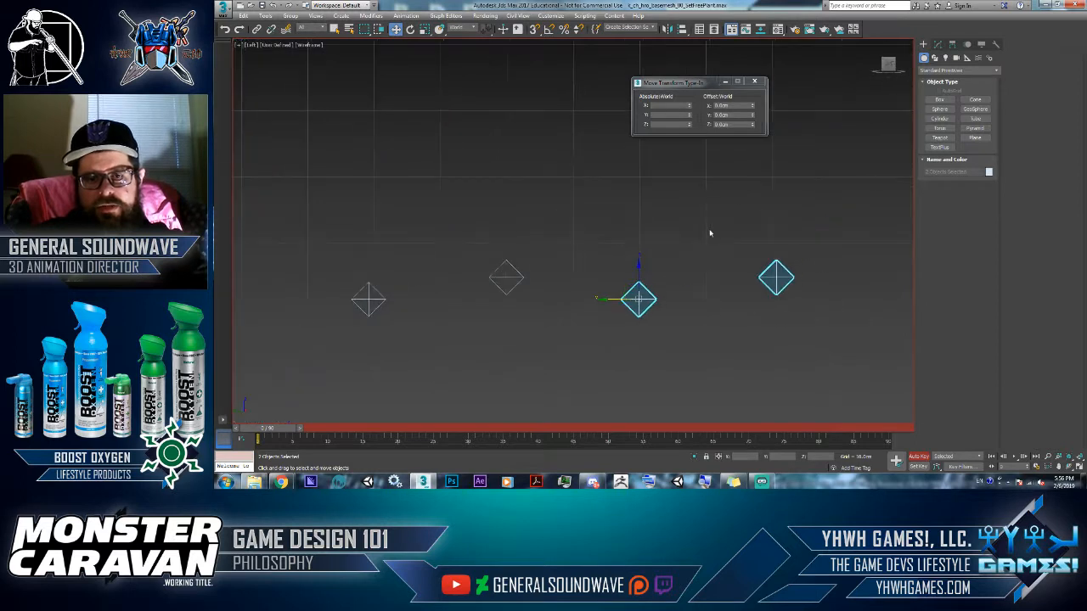
left_click(640, 312)
left_click(682, 29)
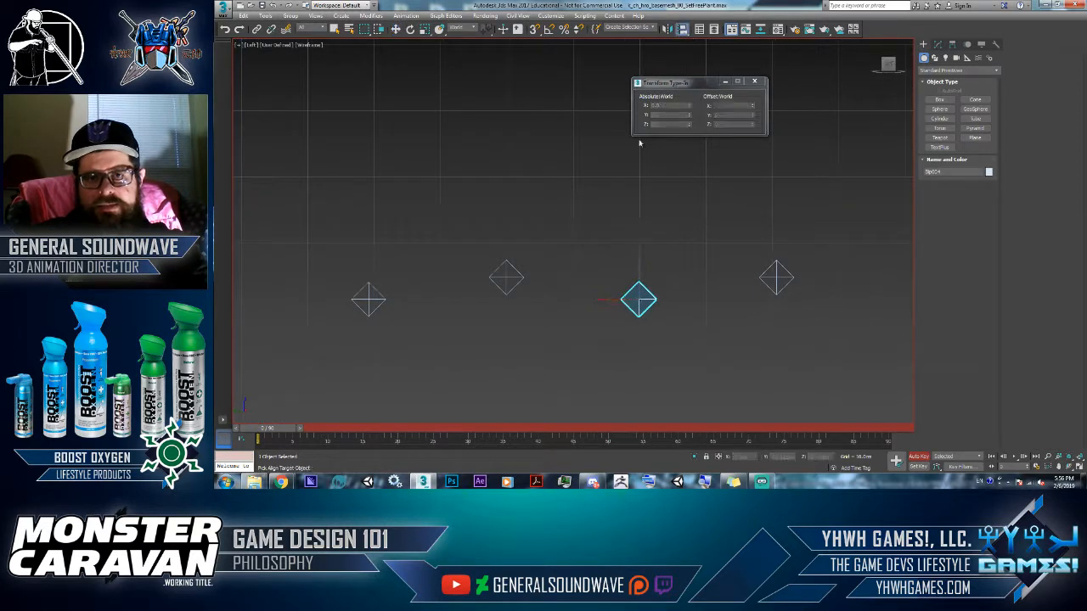
left_click(514, 273)
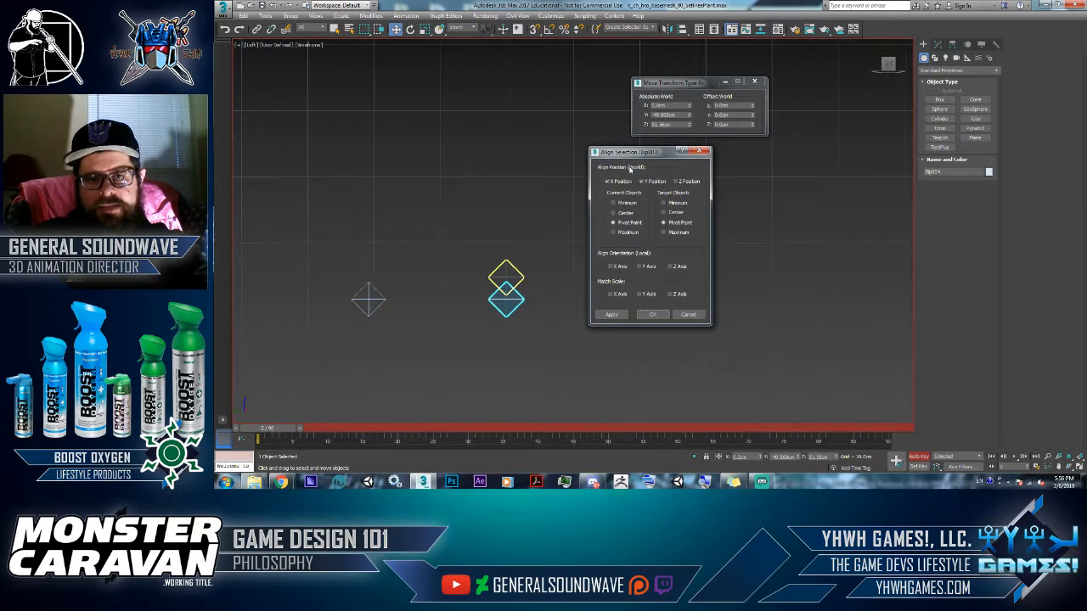
left_click_drag(637, 152, 458, 113)
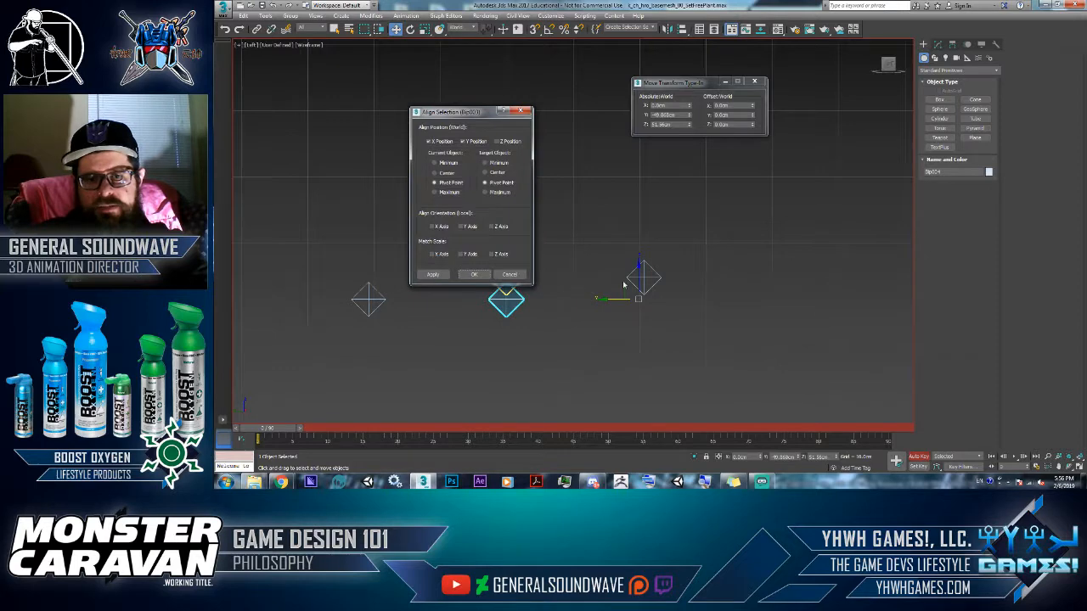
left_click(474, 275)
Step: Scrub to frame 27 to compare the walk pose with the reference markers, select the farthest snapshot and return to frame 0
scroll(566, 274, "down", 4)
scroll(513, 285, "up", 2)
scroll(515, 282, "up", 2)
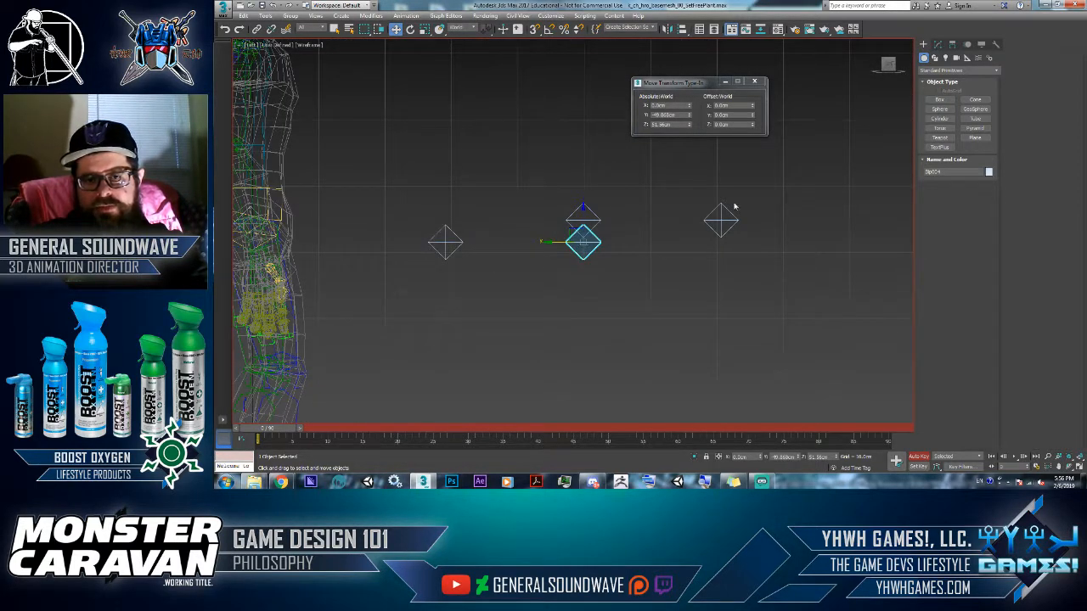
middle_click_drag(478, 346, 526, 324)
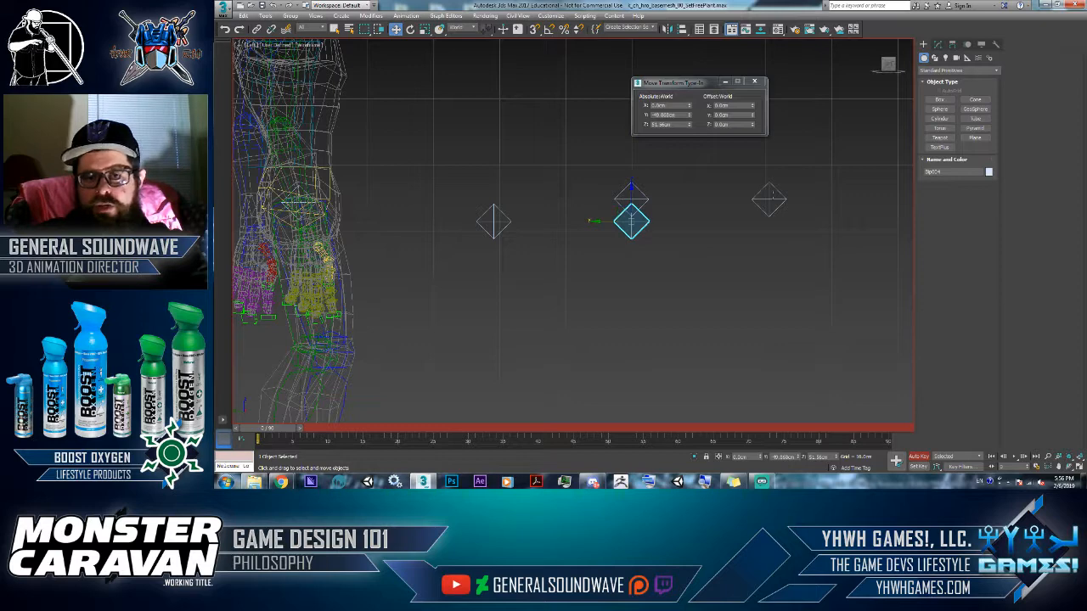
scroll(481, 265, "down", 4)
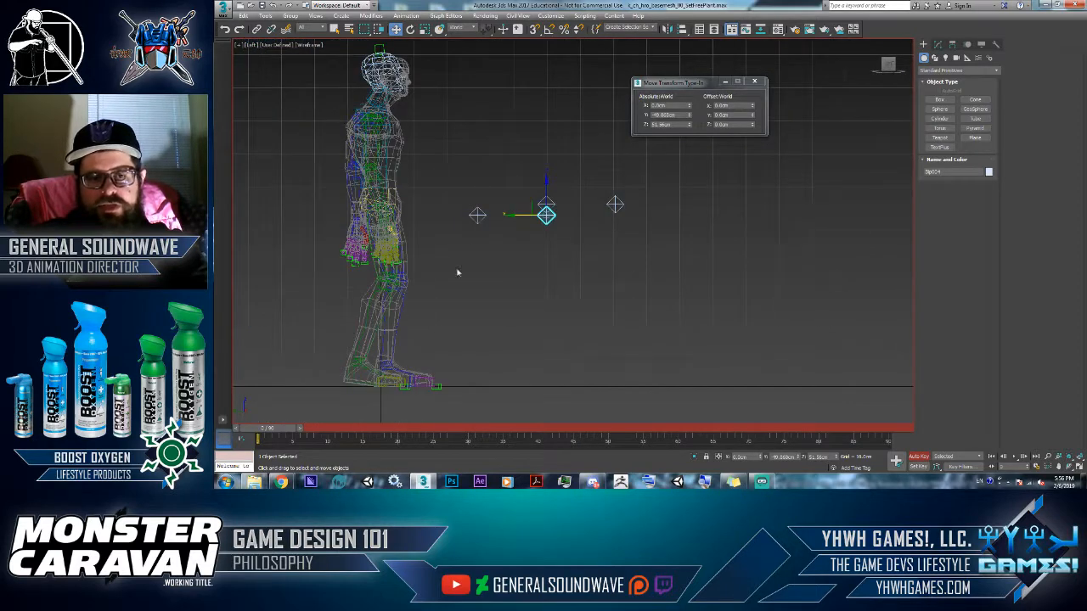
left_click_drag(266, 431, 521, 453)
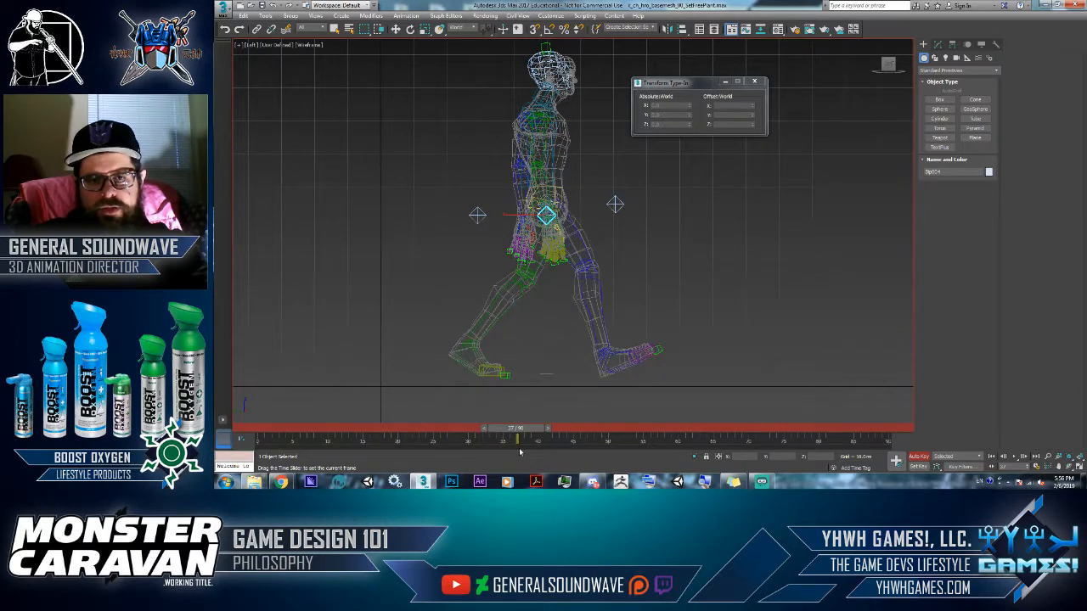
key("w")
left_click(615, 204)
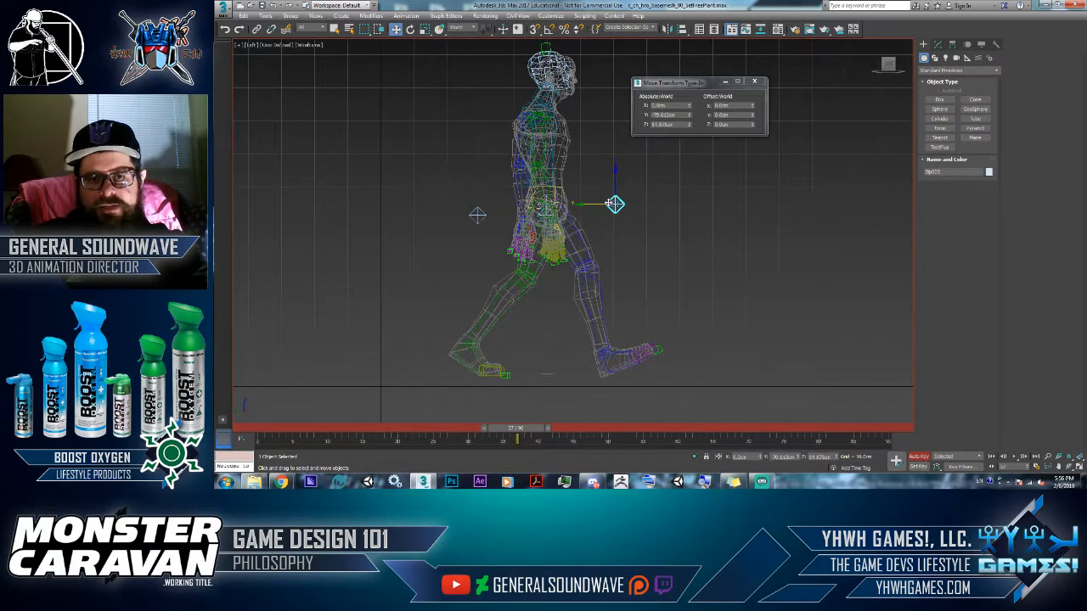
left_click(281, 430)
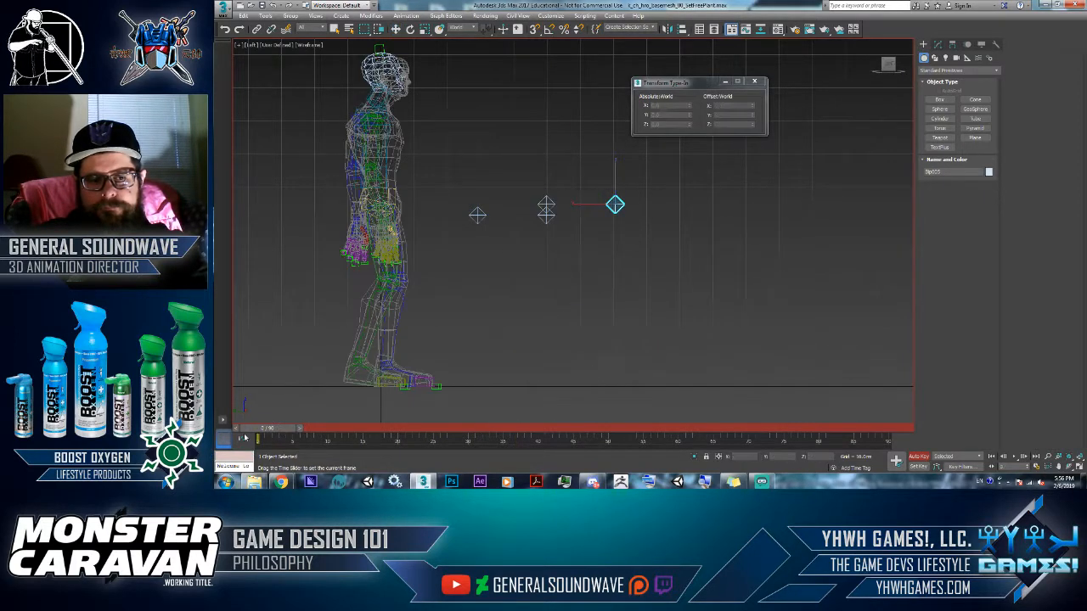
Step: Select both cloned snapshots and group them under the default group name
left_click(546, 214, "ctrl")
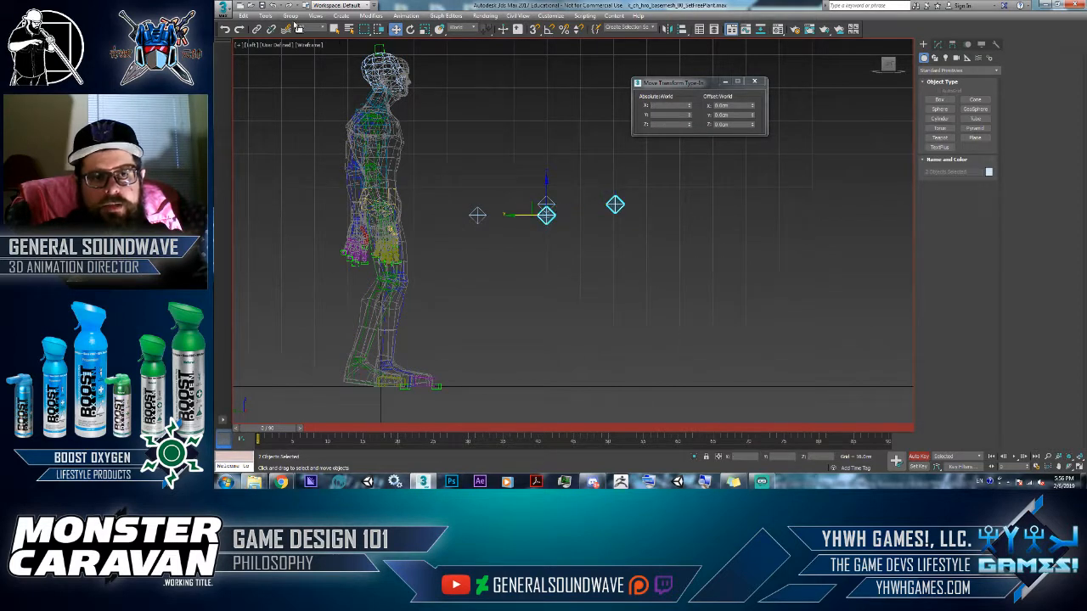
left_click(667, 30)
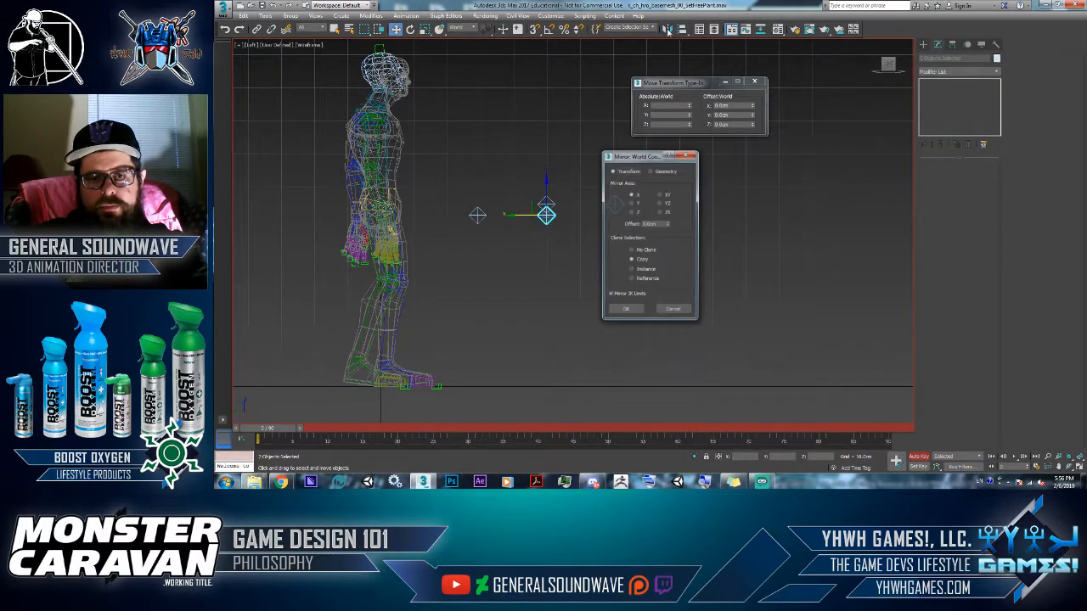
left_click(674, 310)
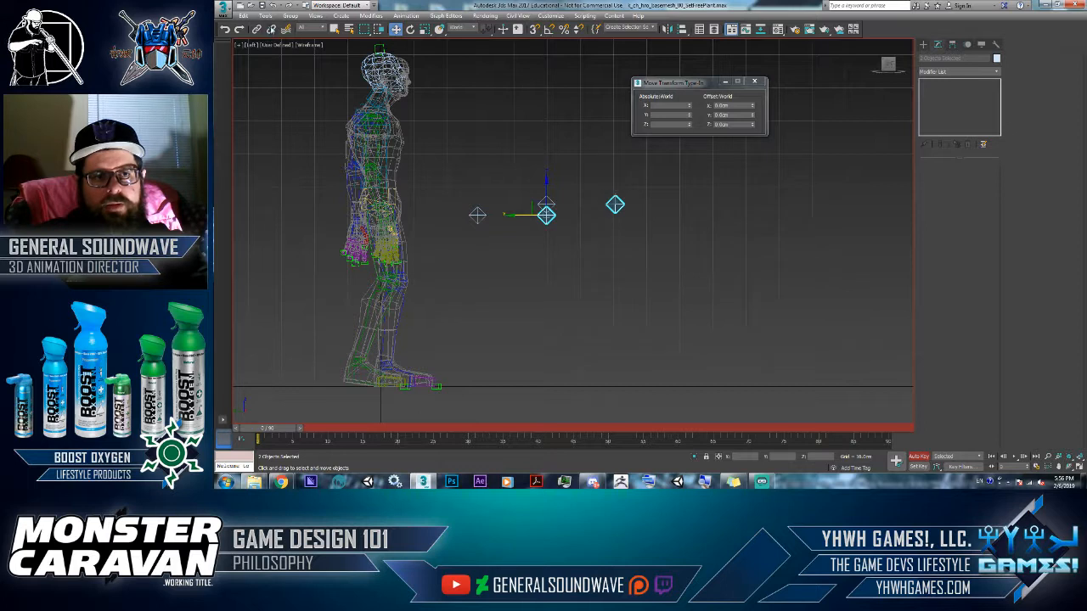
left_click(269, 16)
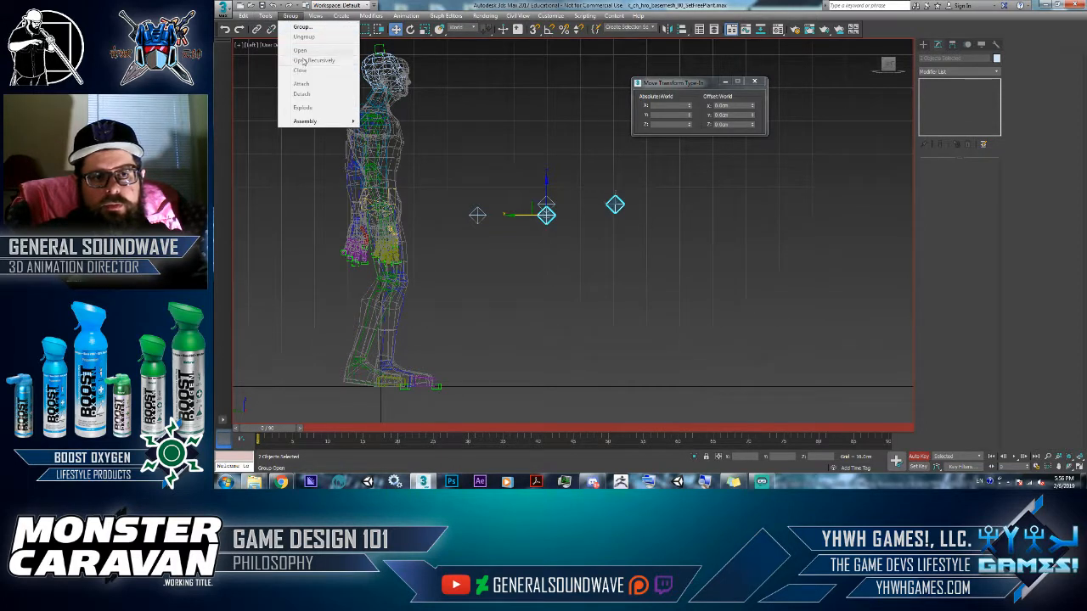
left_click(301, 27)
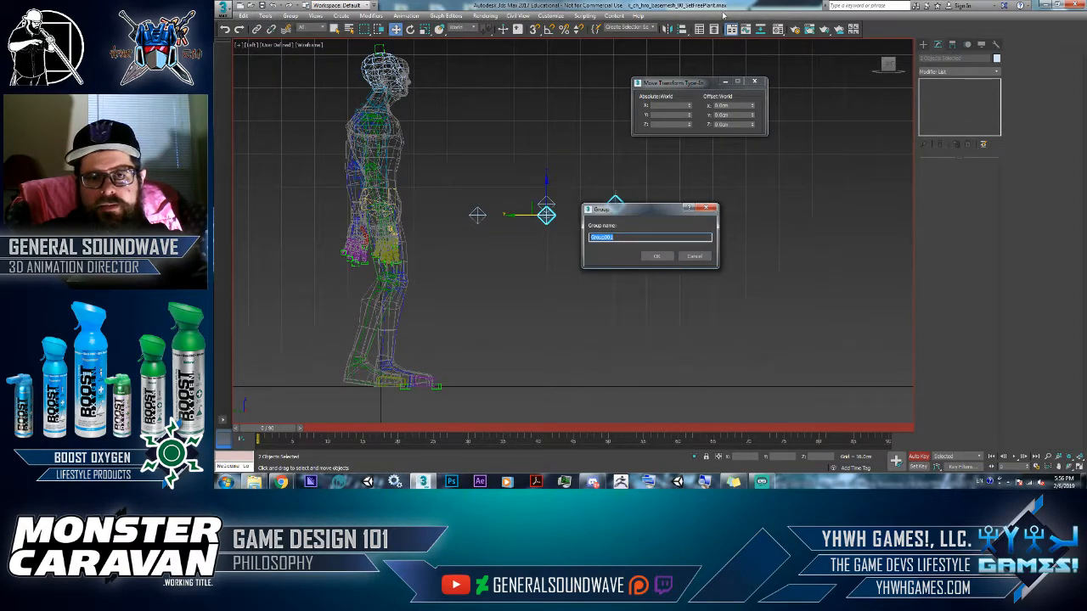
left_click(654, 256)
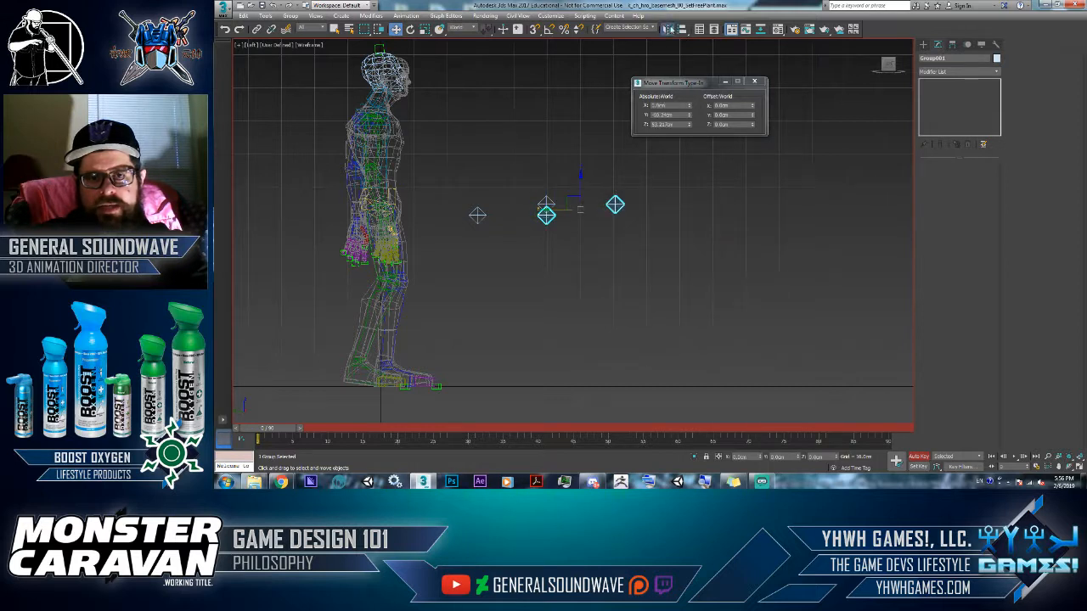
Step: Try mirroring the snapshot group along the Y axis as a copy, and undo it
left_click(669, 29)
left_click(637, 205)
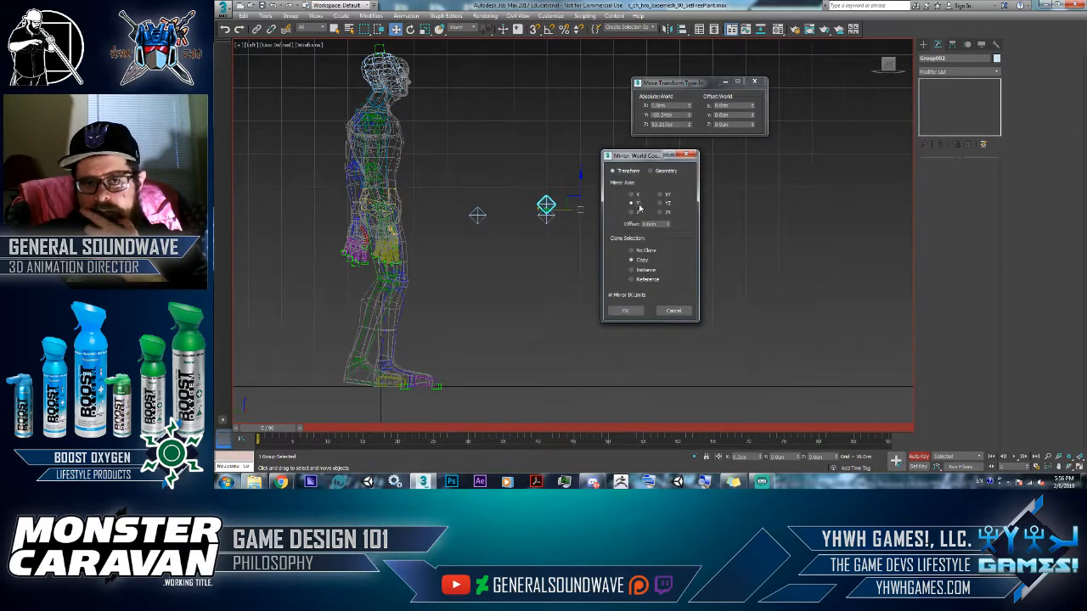
left_click_drag(637, 155, 751, 146)
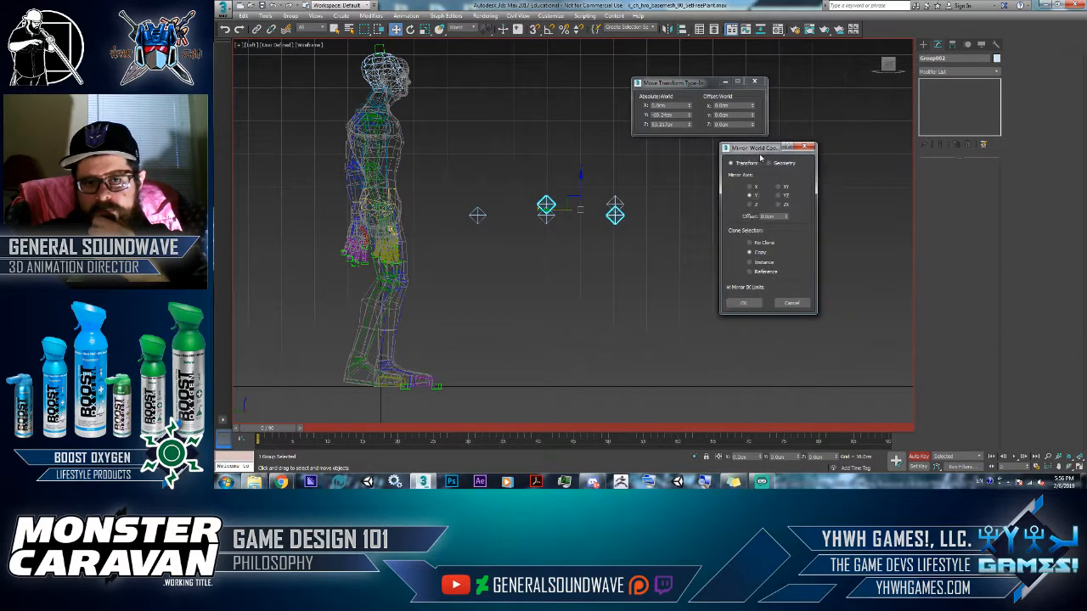
left_click(743, 302)
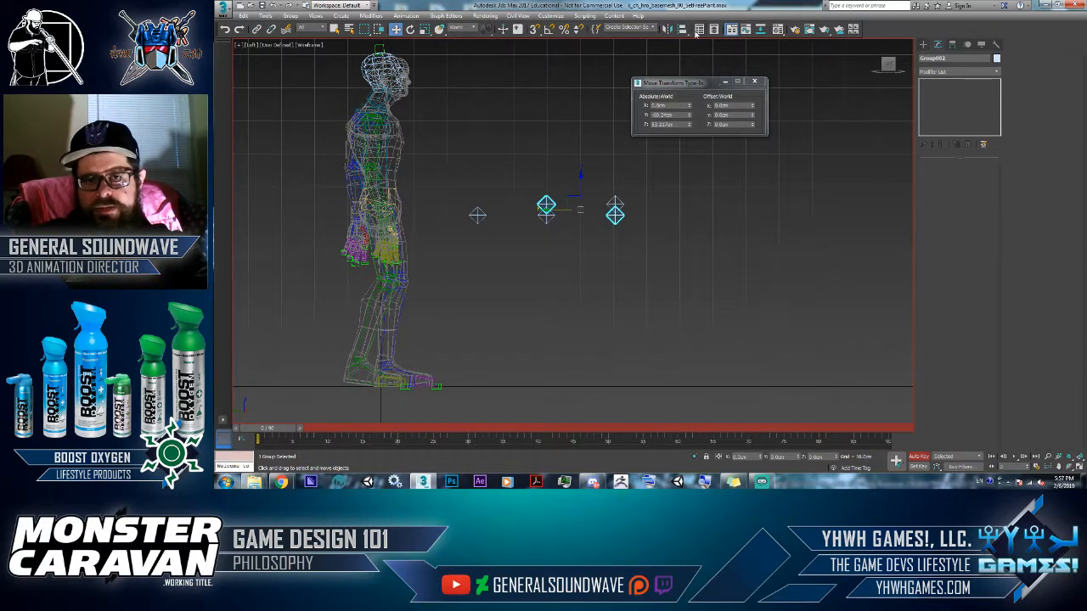
key("ctrl+z")
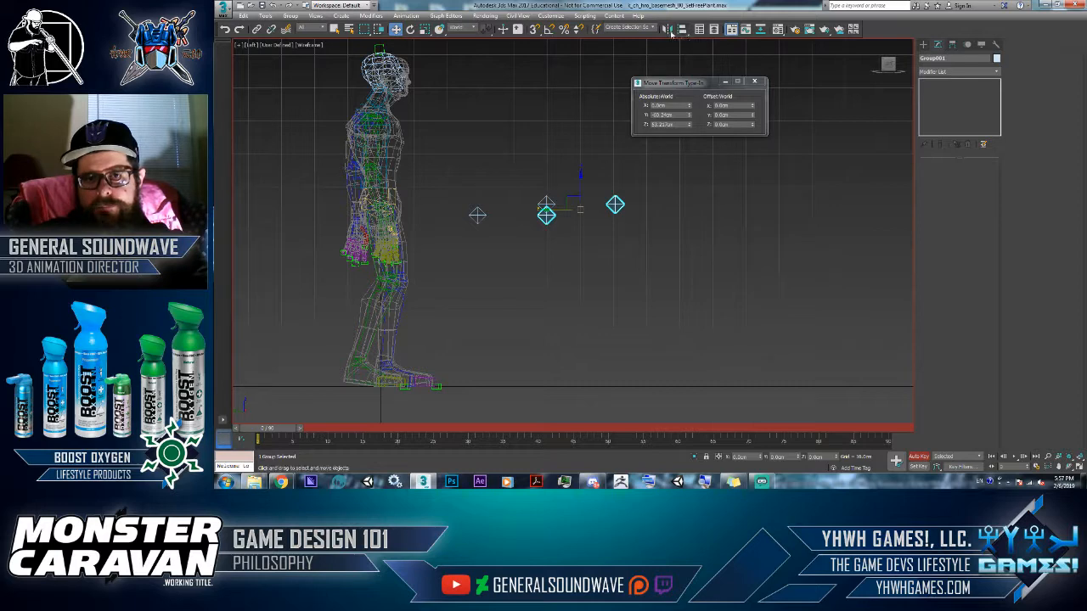
Step: Mirror the snapshot group along the Y axis without making a clone
left_click(668, 29)
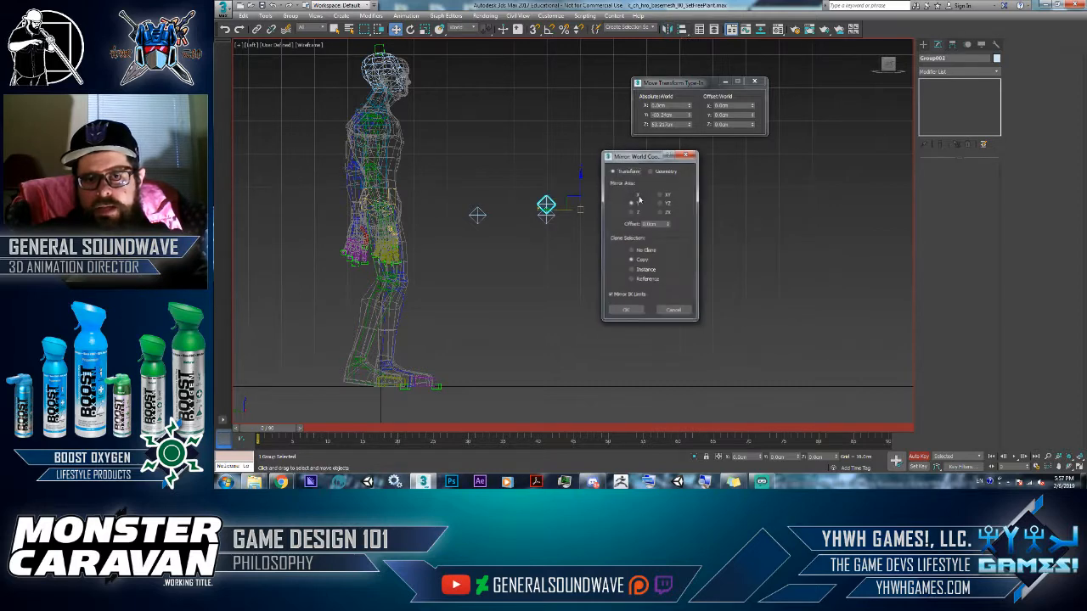
left_click(625, 311)
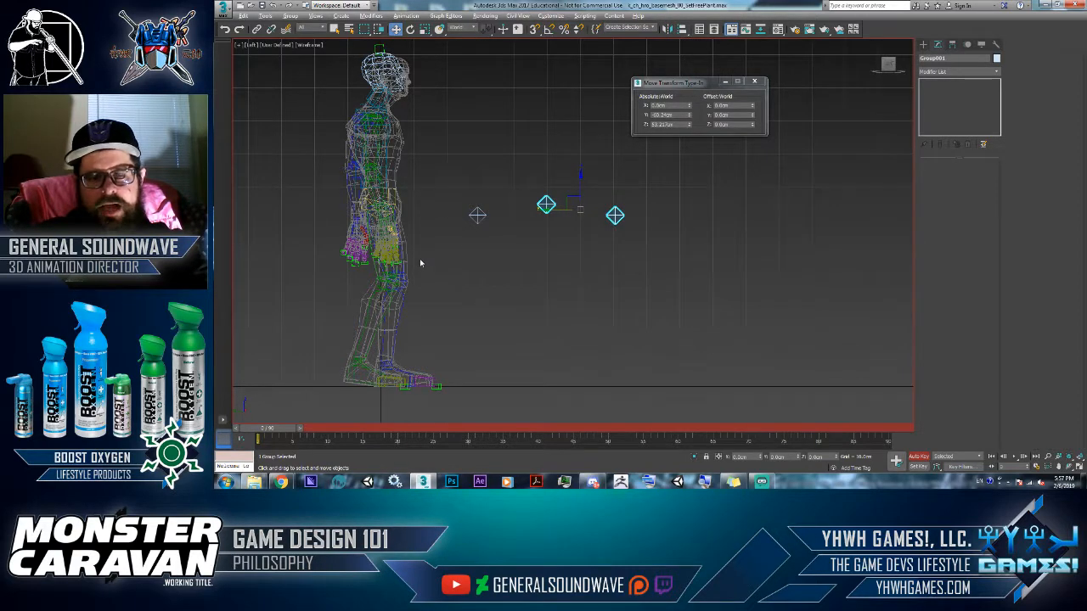
Step: Select the biped's centre of mass inside the pelvis and go to frame 30
middle_click_drag(420, 262, 459, 117, "alt")
scroll(422, 151, "up", 8)
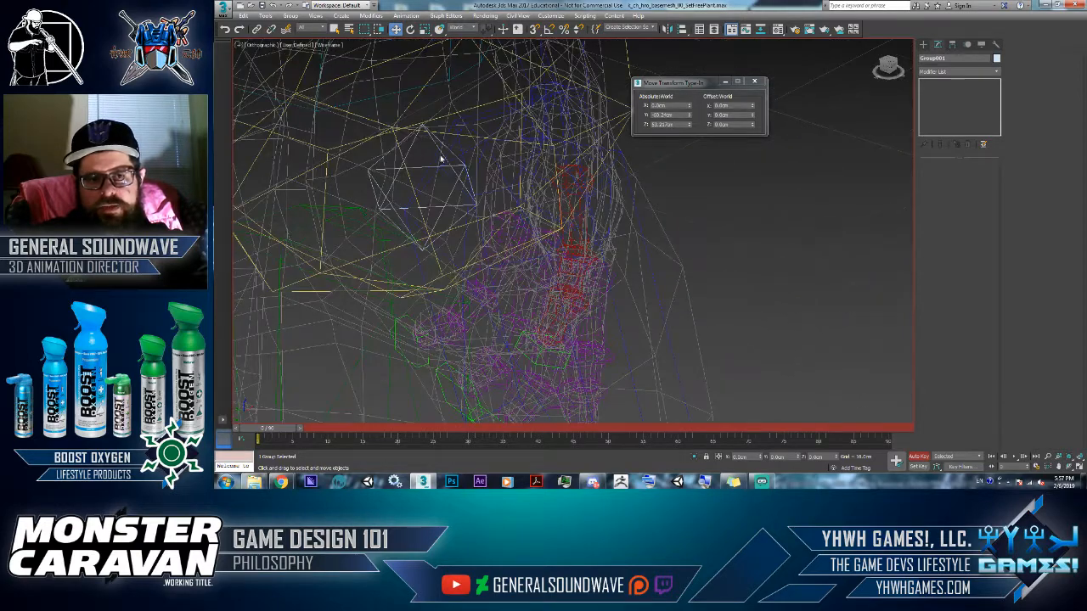
left_click(441, 160)
scroll(475, 170, "down", 5)
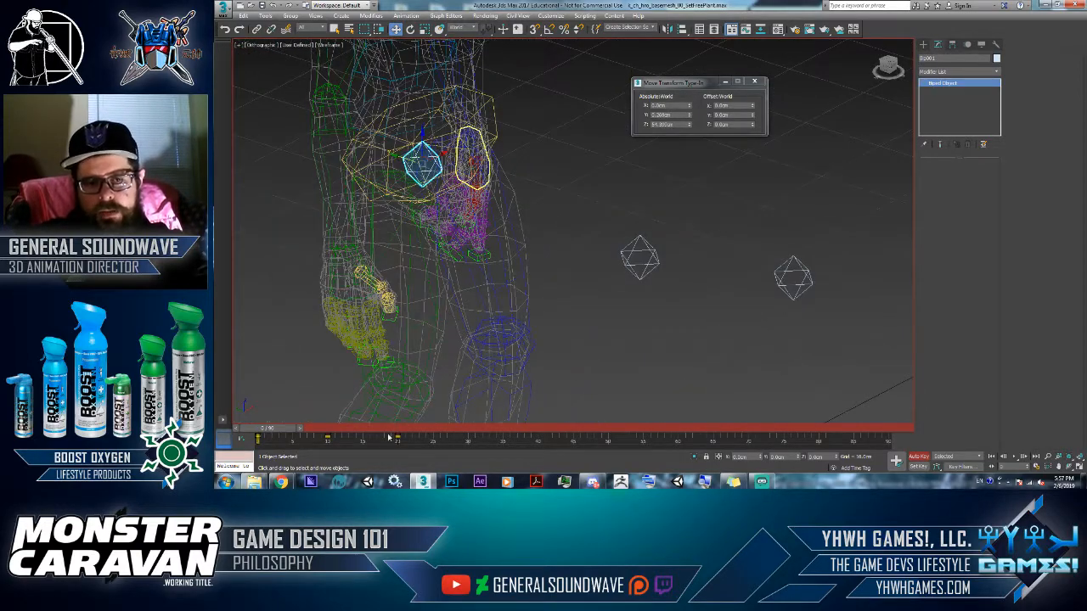
left_click_drag(367, 435, 453, 428)
left_click(469, 429)
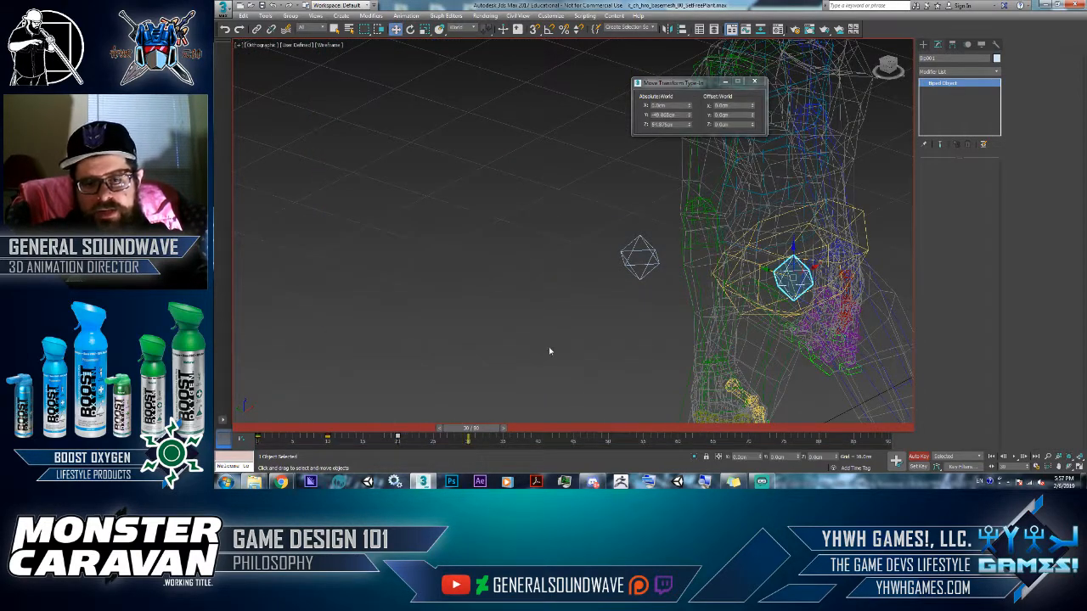
Step: In the left side view, move the centre of mass forward along the Y axis, past the farthest snapshot
scroll(501, 345, "down", 4)
key("k")
key("l")
scroll(454, 381, "up", 4)
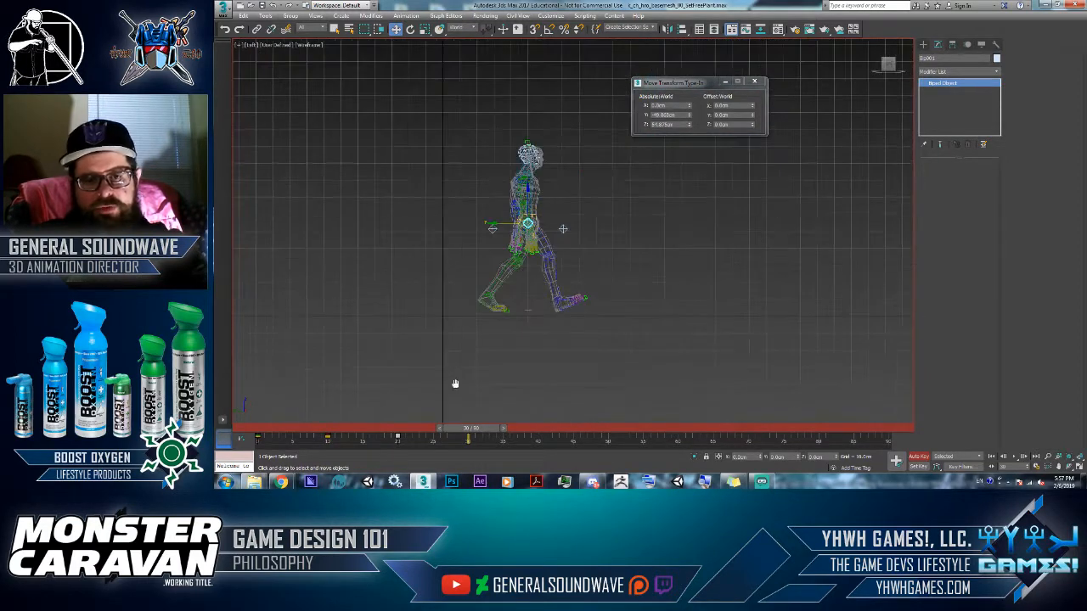
left_click_drag(471, 258, 598, 258)
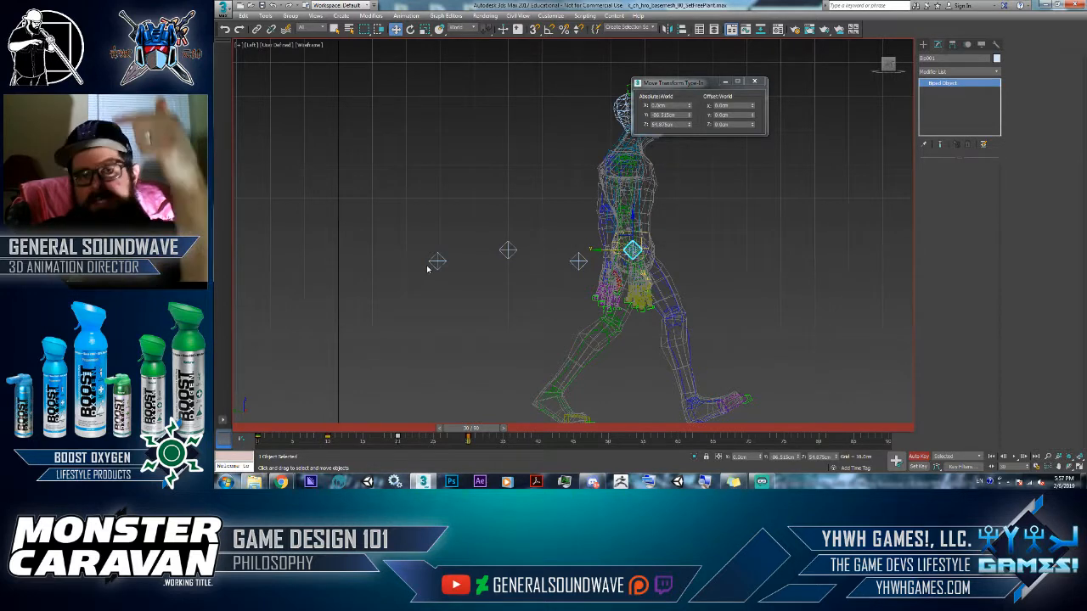
Step: Align the centre of mass to the farthest snapshot, pivot point to pivot point, in X, Y and Z position
left_click(682, 29)
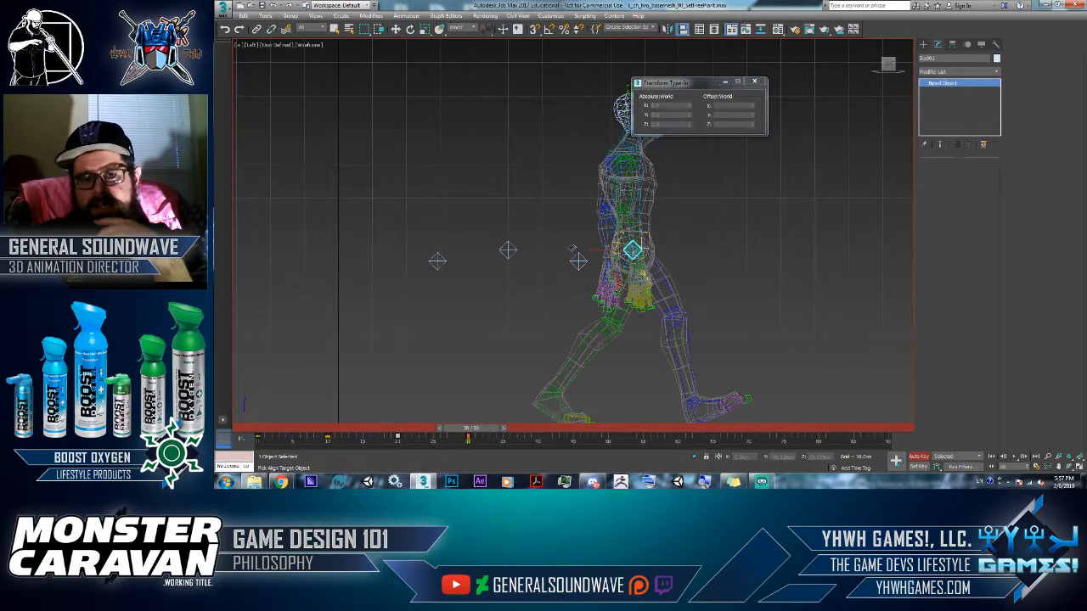
left_click(578, 262)
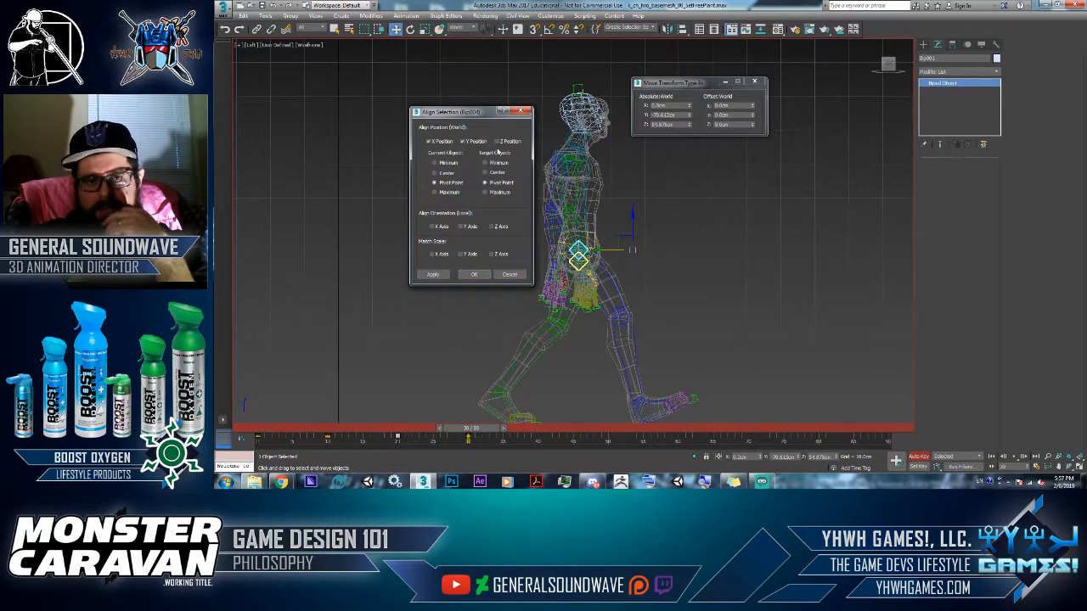
left_click(500, 142)
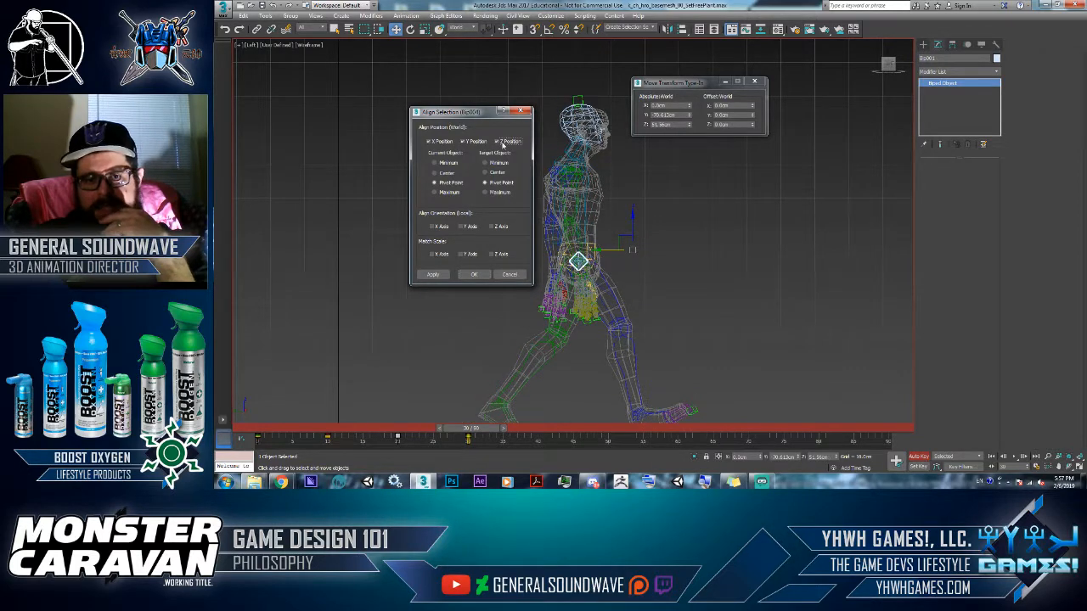
left_click(474, 274)
Step: Return to frame 0, select all three snapshots and clone them forward along the Y axis as copies
left_click_drag(465, 435, 216, 445)
key("w")
left_click_drag(379, 297, 606, 145)
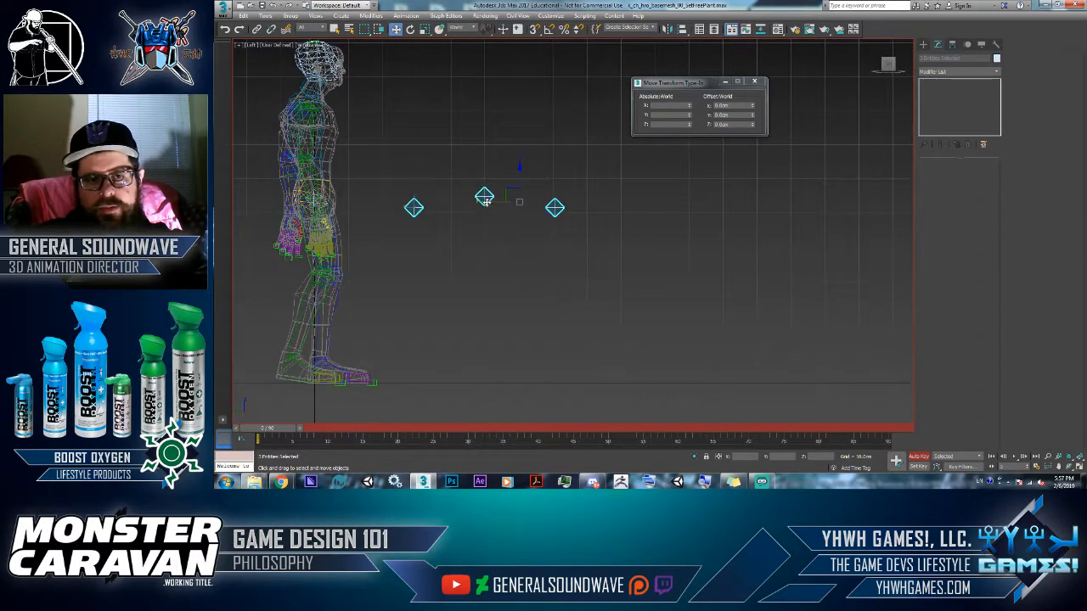
left_click_drag(484, 199, 677, 201, "shift")
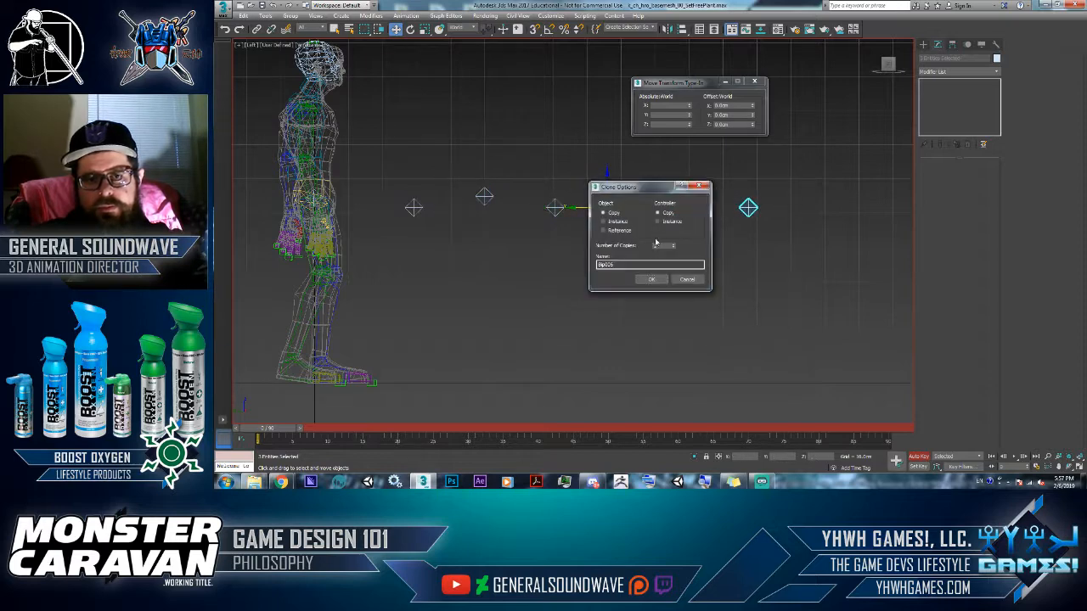
left_click(648, 279)
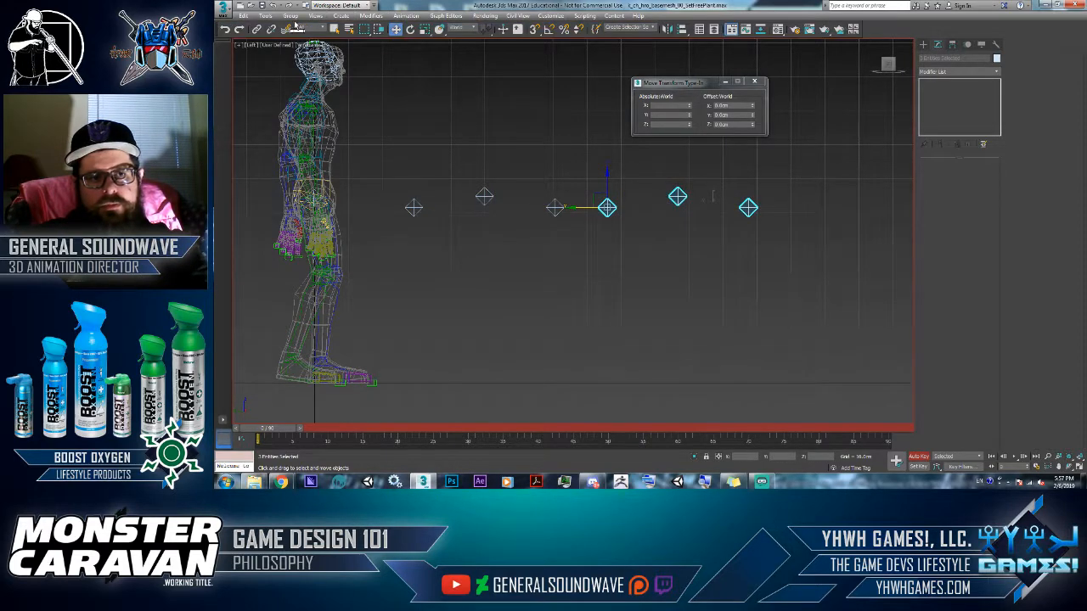
Step: Group the newly cloned snapshots under the default group name
left_click(291, 16)
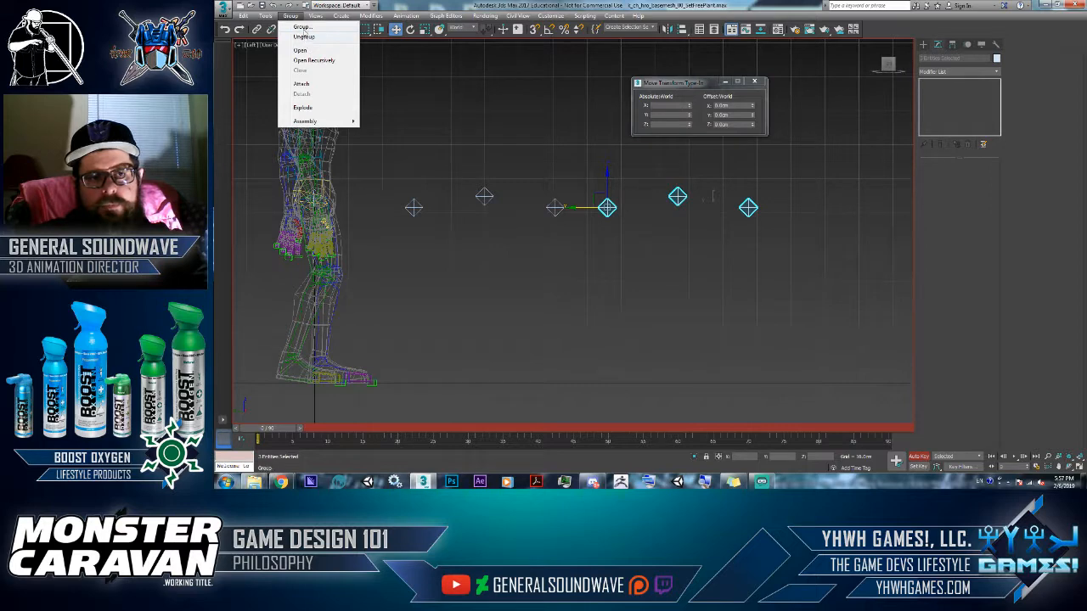
left_click(302, 27)
left_click(659, 260)
Step: Turn on 3D snapping and snap the new group back along Y so its first snapshot coincides with the original set's last one
scroll(582, 221, "up", 4)
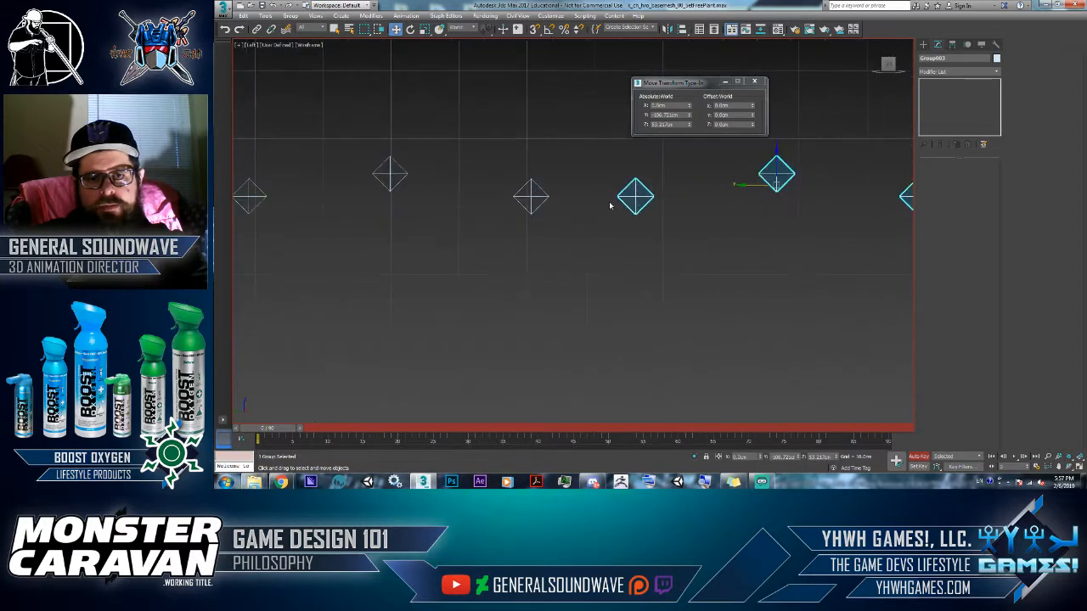
middle_click_drag(610, 206, 639, 293, "alt")
left_click(534, 29)
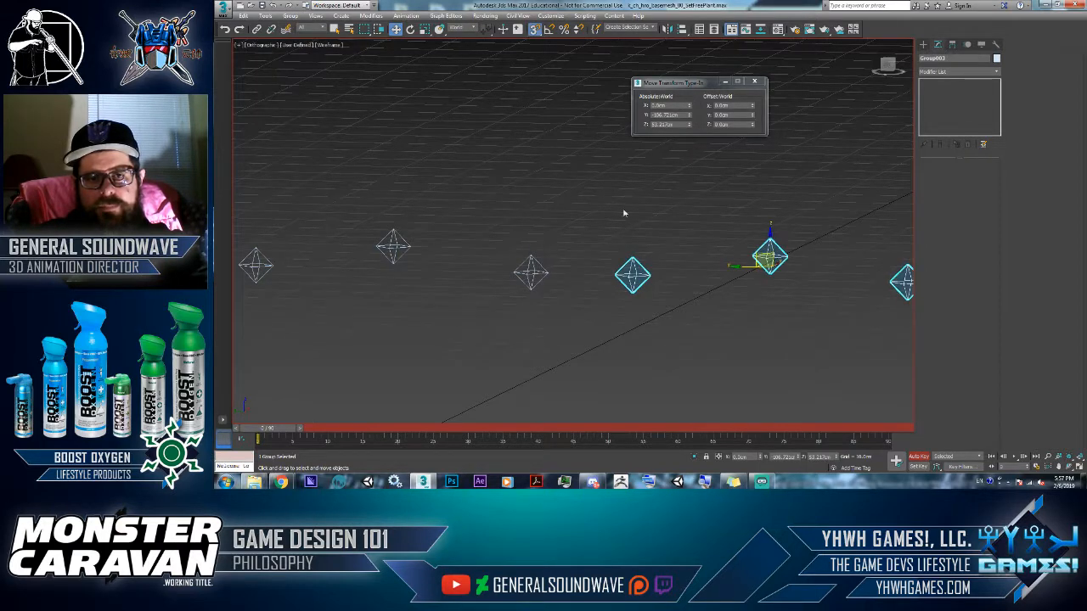
left_click_drag(633, 257, 534, 258)
key("l")
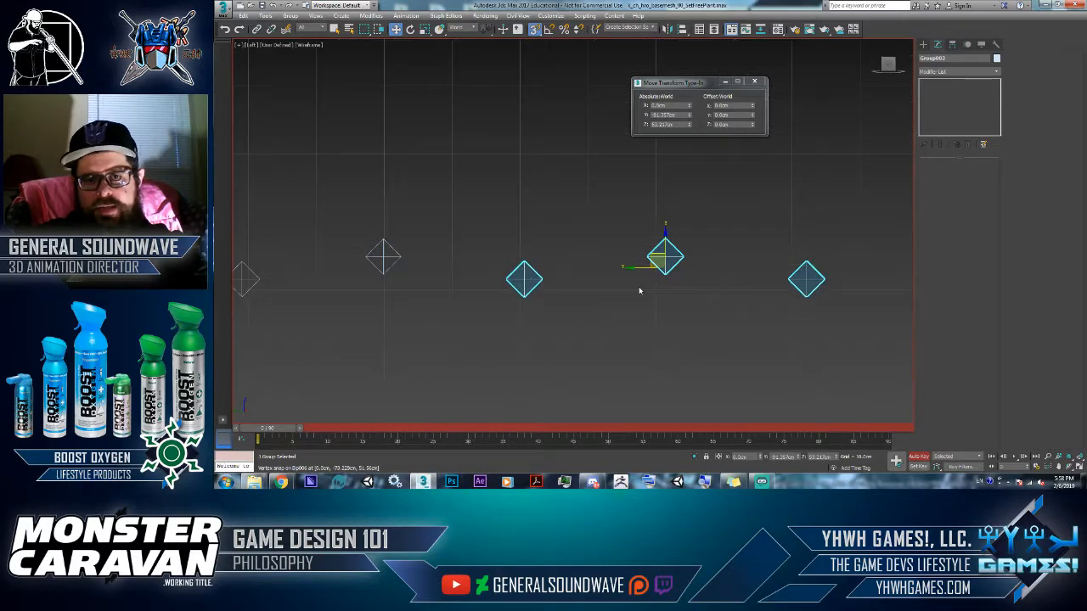
Step: Select all the snapshots, explode their groups into separate objects and clear the selection
scroll(429, 160, "down", 3)
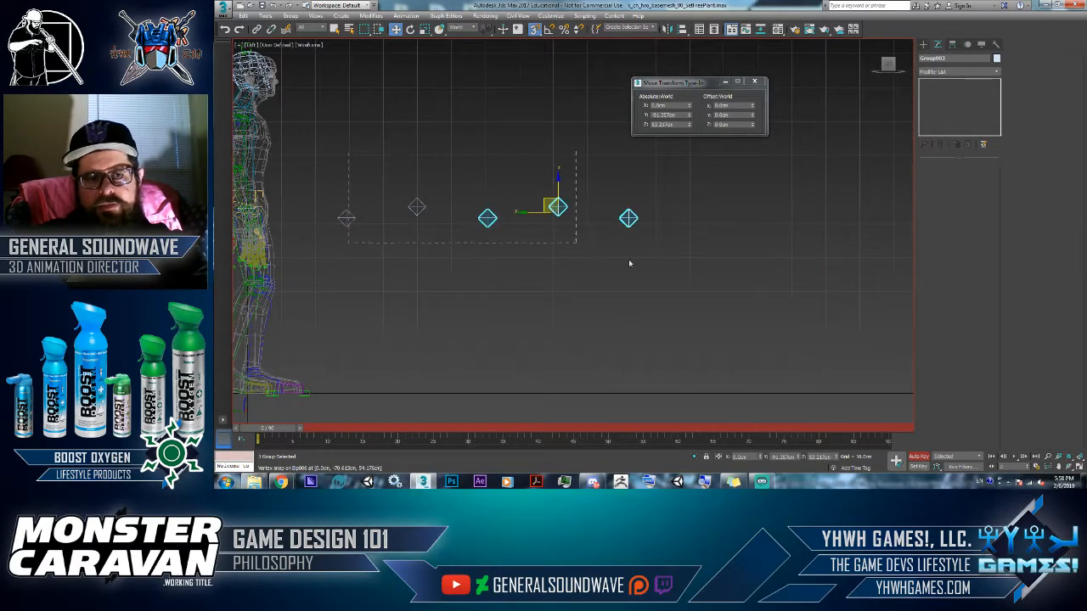
left_click_drag(630, 263, 734, 298)
left_click(291, 16)
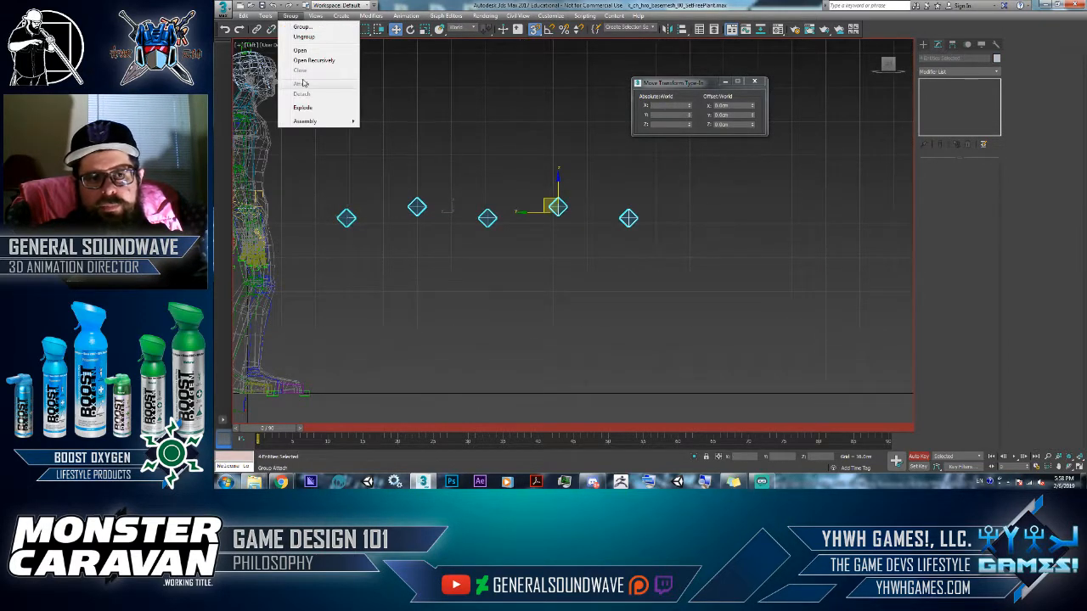
left_click(310, 107)
left_click(405, 153)
scroll(415, 197, "down", 2)
middle_click_drag(415, 197, 535, 208)
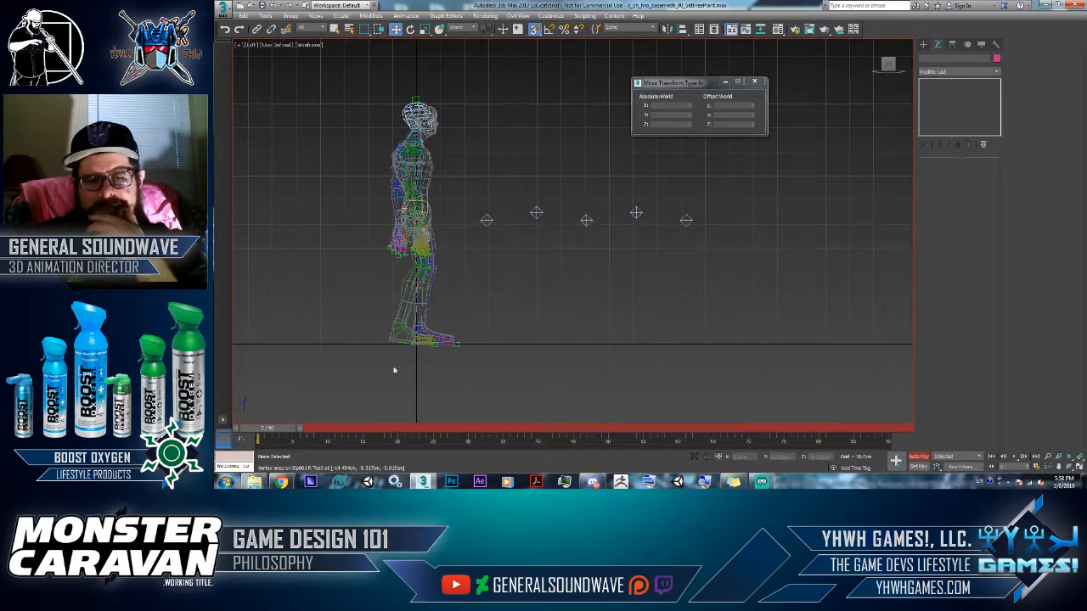
Step: At frame 40, select the biped's centre of mass and align it to the fourth snapshot
left_click_drag(270, 430, 538, 456)
key("w")
scroll(600, 223, "up", 5)
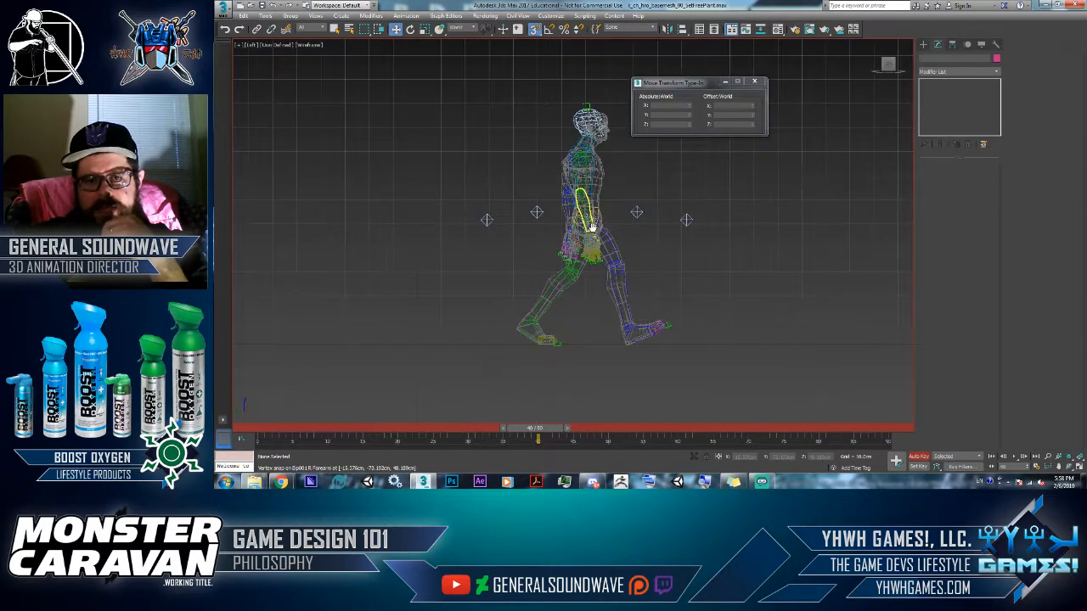
left_click(600, 224)
key("z")
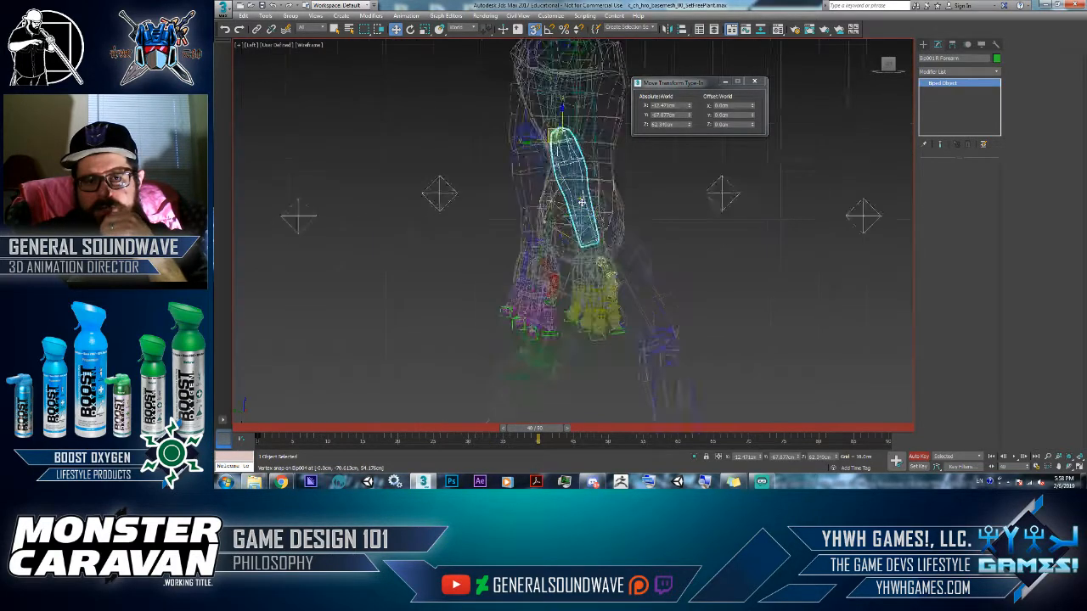
left_click(970, 44)
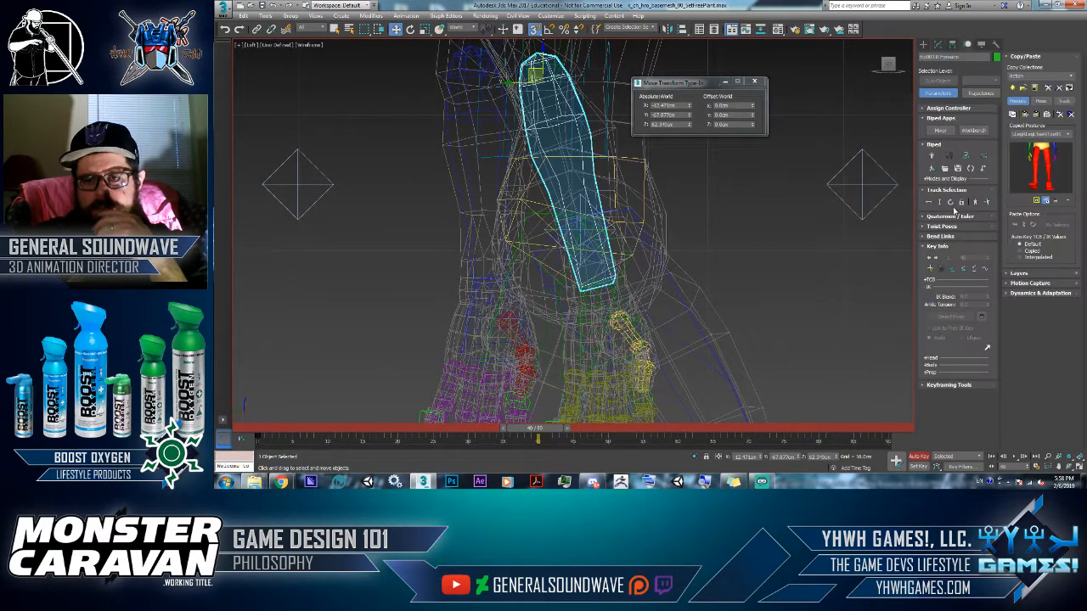
left_click(929, 202)
scroll(739, 311, "down", 3)
middle_click_drag(739, 311, 579, 253)
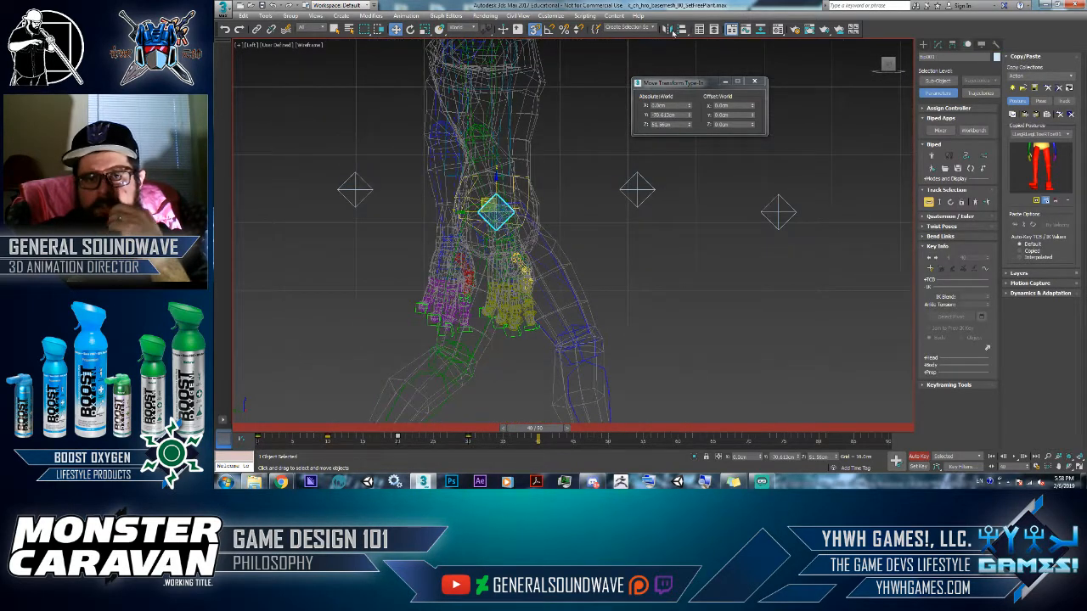
left_click(673, 31)
left_click(637, 190)
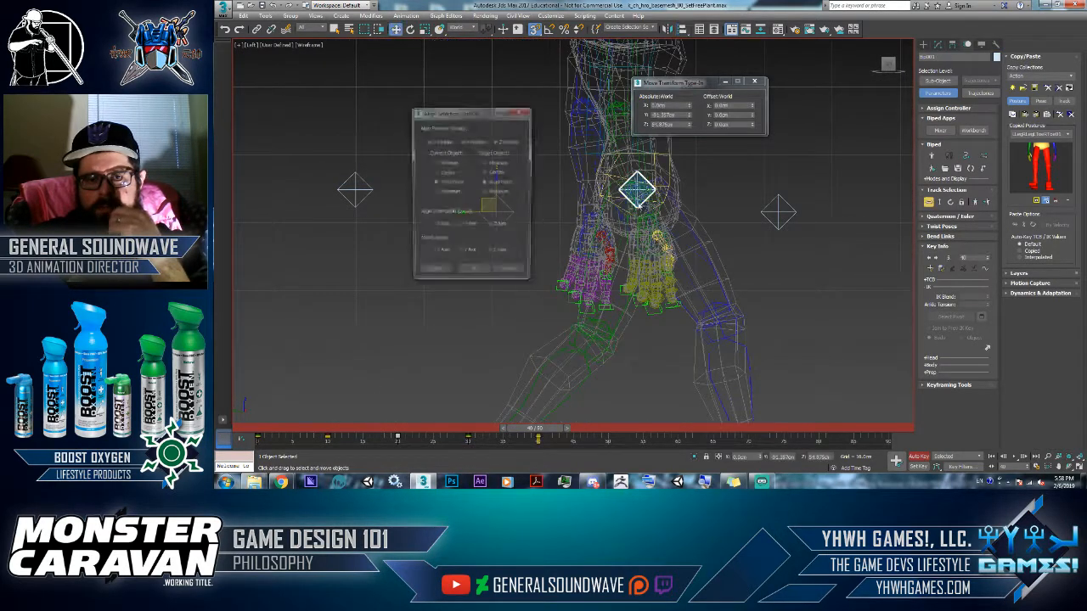
middle_click_drag(642, 308, 507, 232)
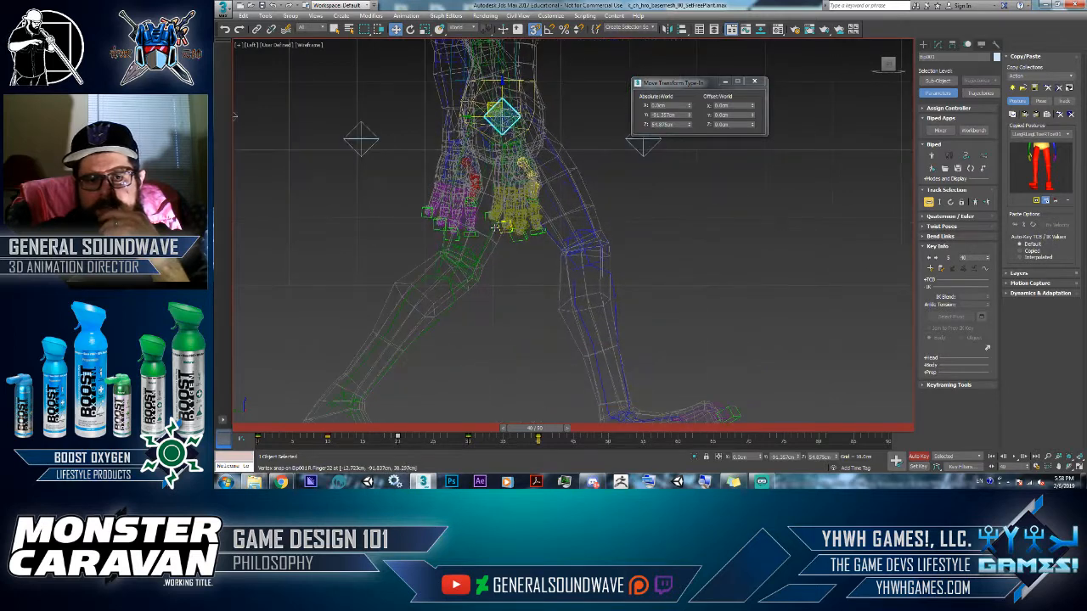
Step: At frame 50, align the biped's centre of mass to the fifth and last snapshot
scroll(505, 231, "down", 2)
left_click_drag(555, 432, 618, 433)
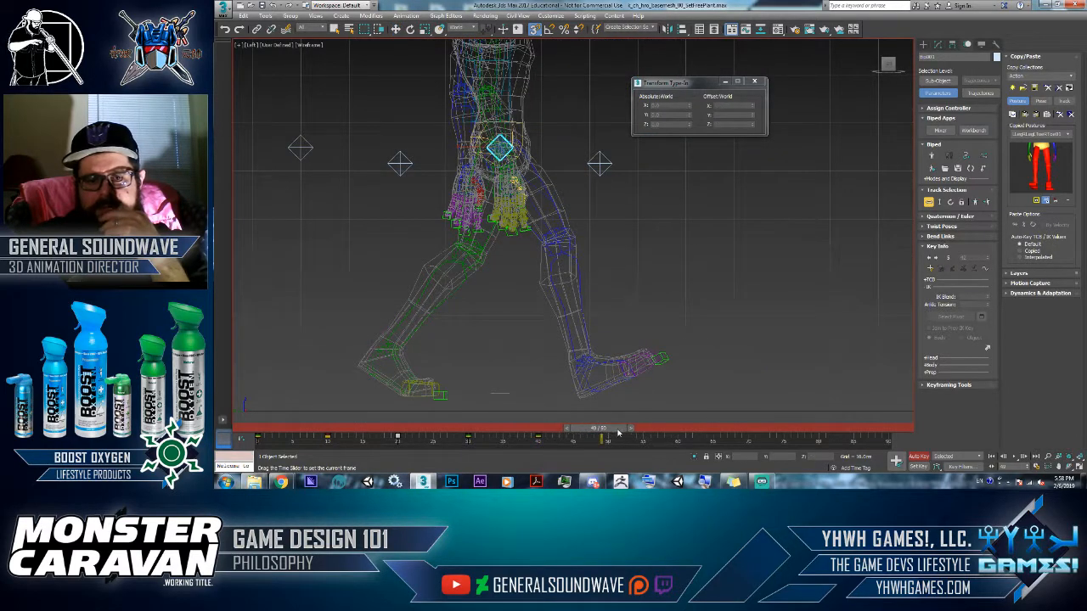
key("w")
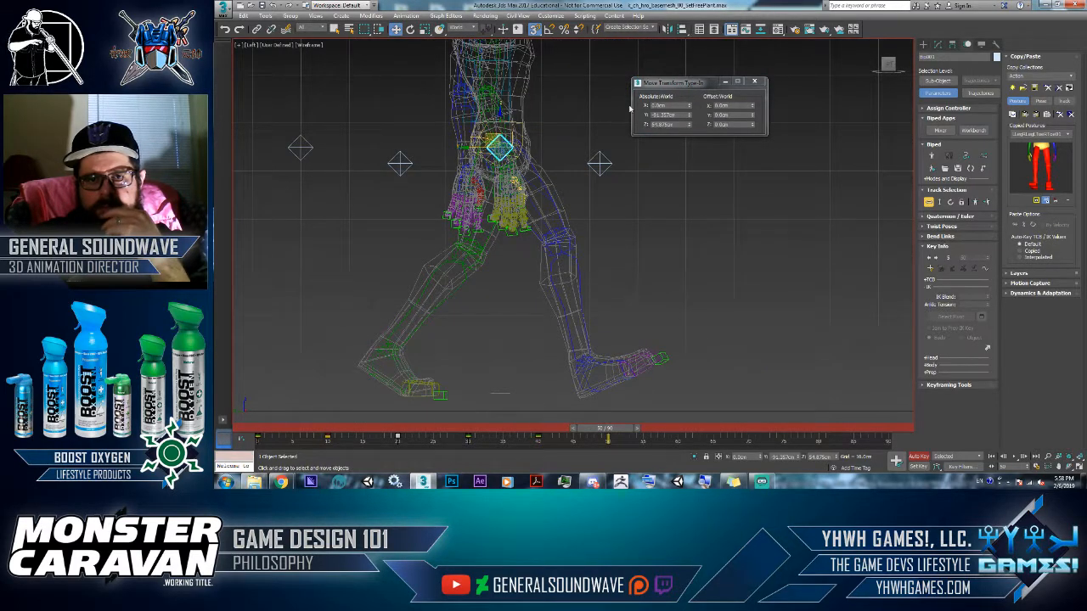
left_click(600, 163)
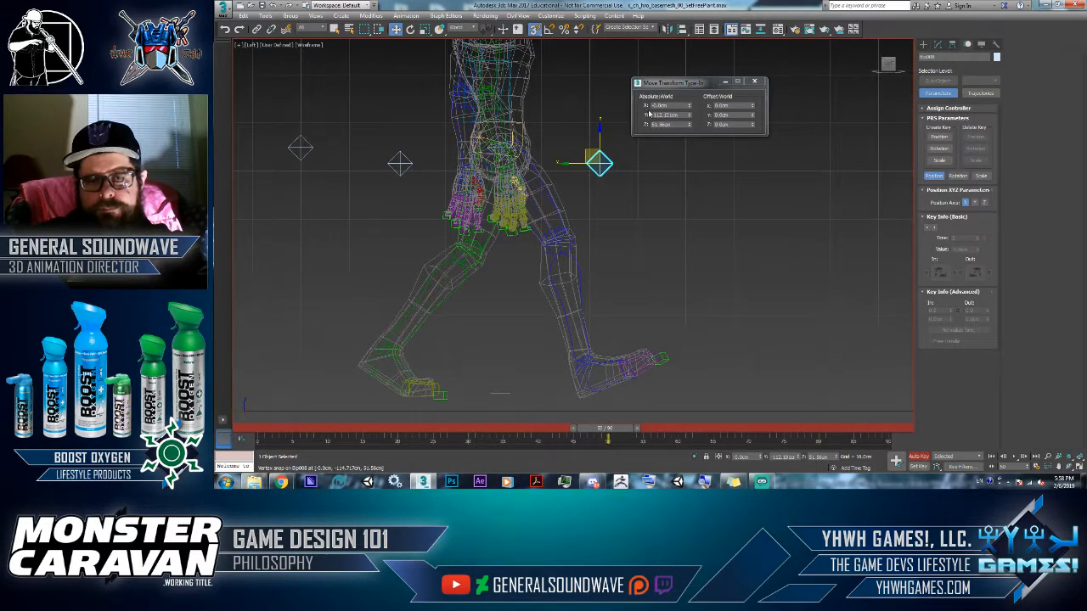
key("ctrl+z")
middle_click_drag(580, 129, 583, 139)
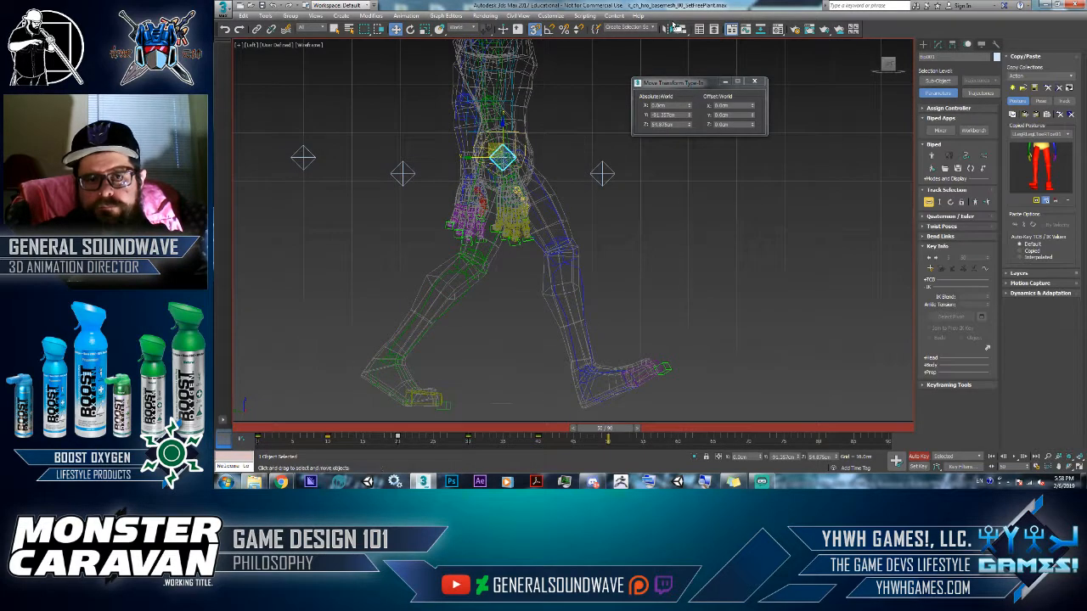
left_click(680, 29)
left_click(602, 175)
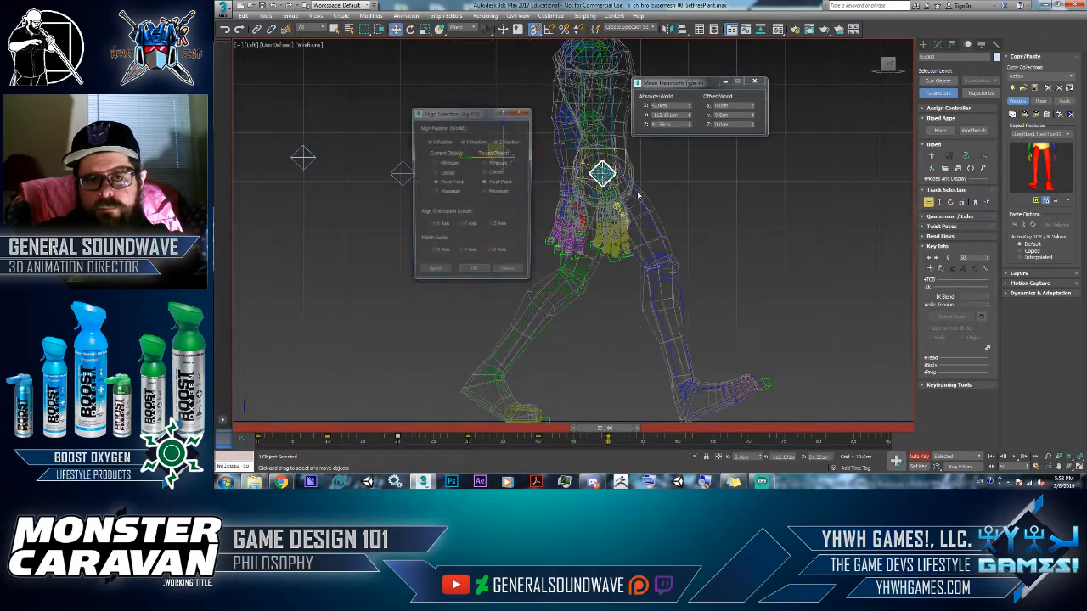
left_click(470, 274)
Step: Play the animation from frame 0 to review the centre-of-mass travel through the walk
scroll(563, 265, "down", 3)
middle_click_drag(563, 265, 537, 244)
scroll(536, 244, "down", 2)
left_click_drag(364, 429, 258, 429)
left_click(1013, 457)
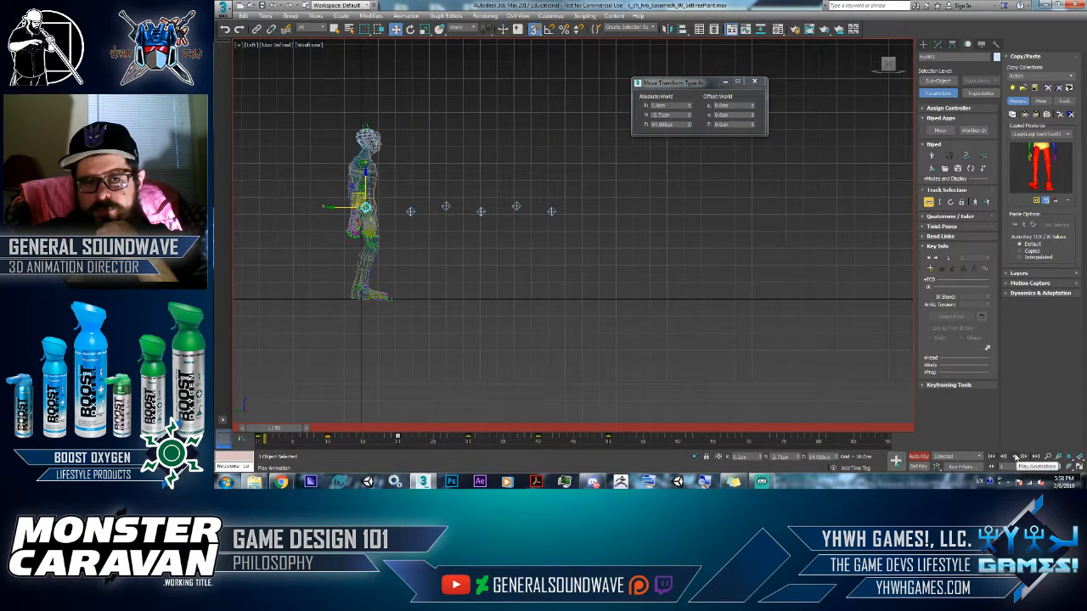
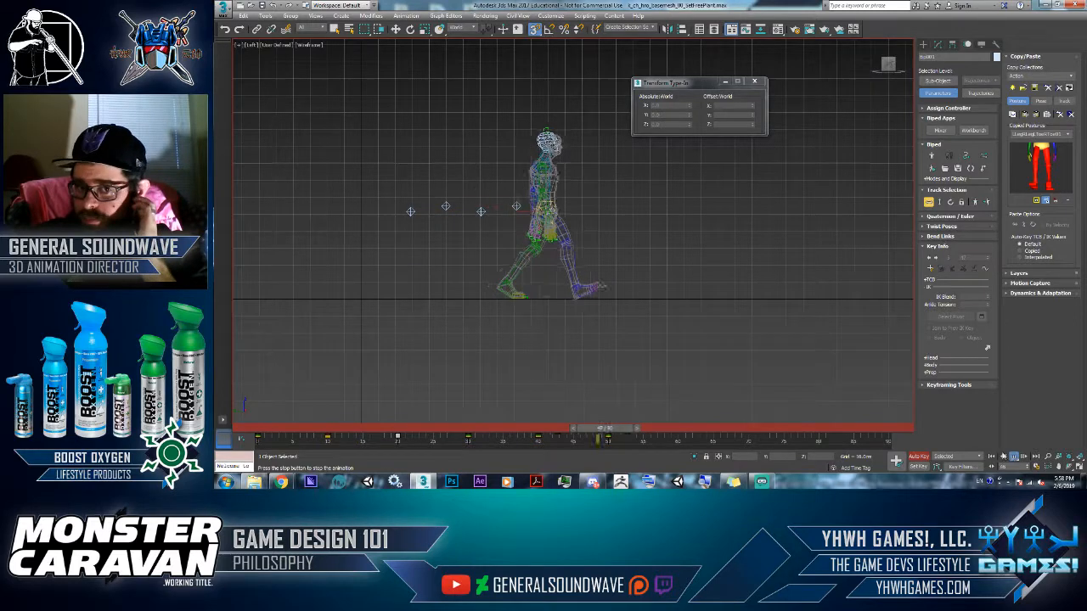
scroll(451, 367, "up", 5)
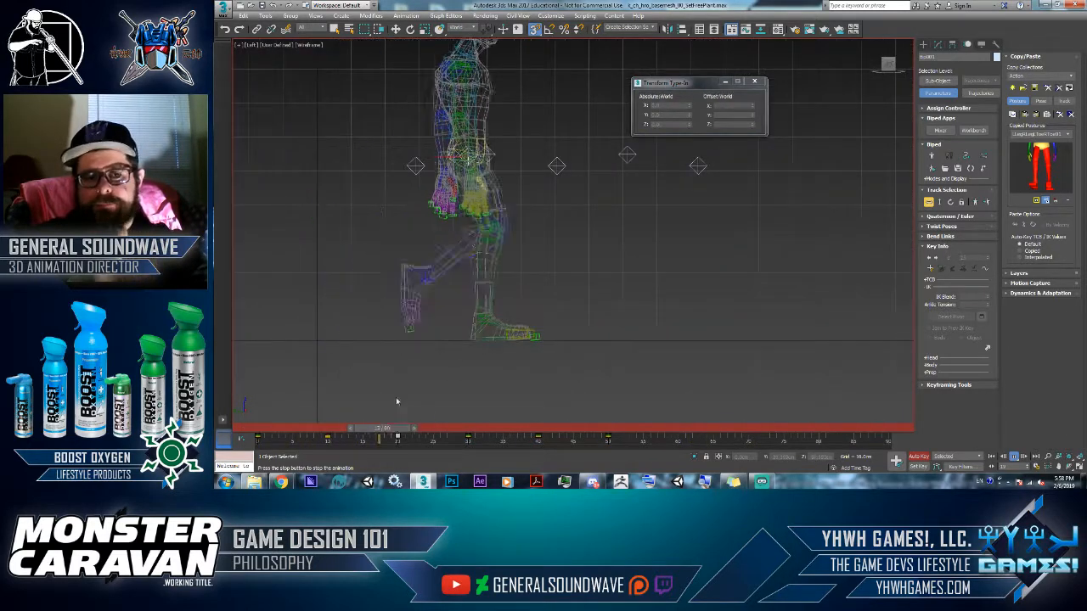
Step: At frame 20, select the parts of both legs and copy their posture
left_click_drag(369, 430, 419, 432)
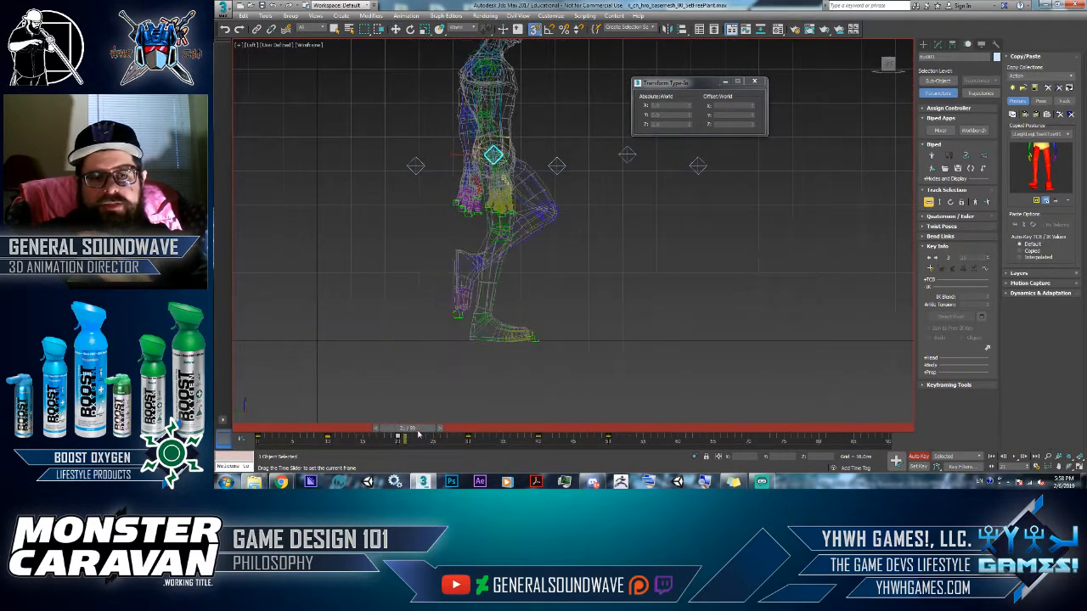
key("w")
right_click(533, 213)
left_click(545, 222)
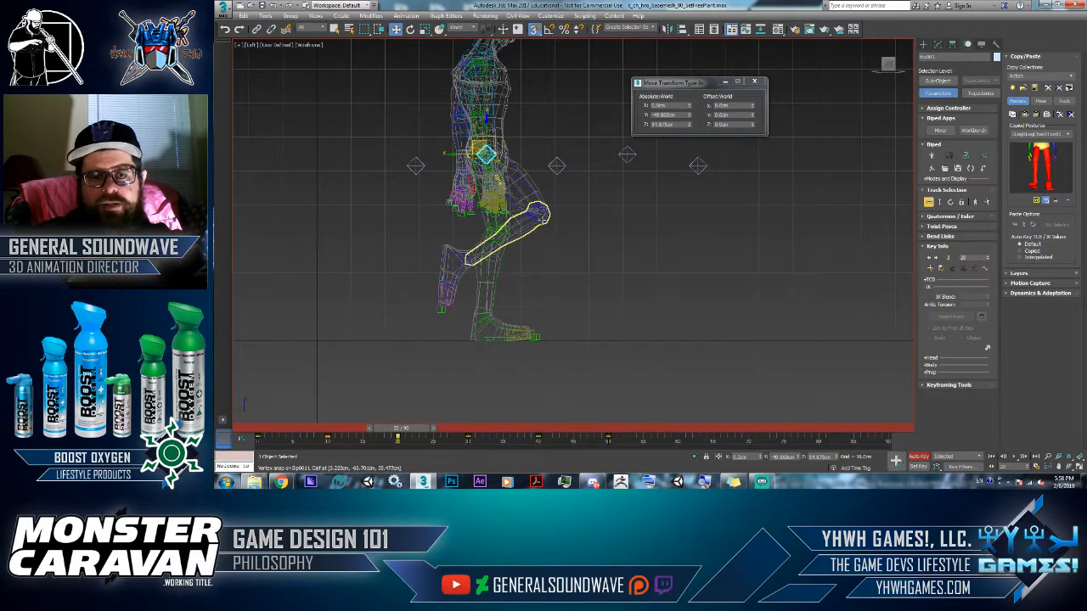
middle_click_drag(544, 222, 465, 234, "alt")
left_click(475, 219)
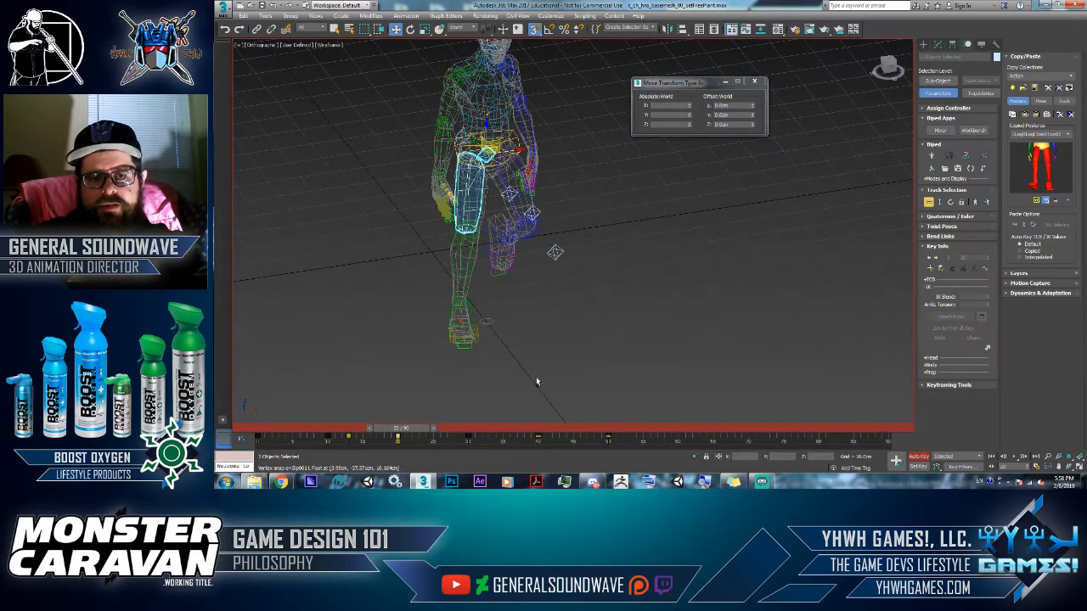
double_click(445, 253)
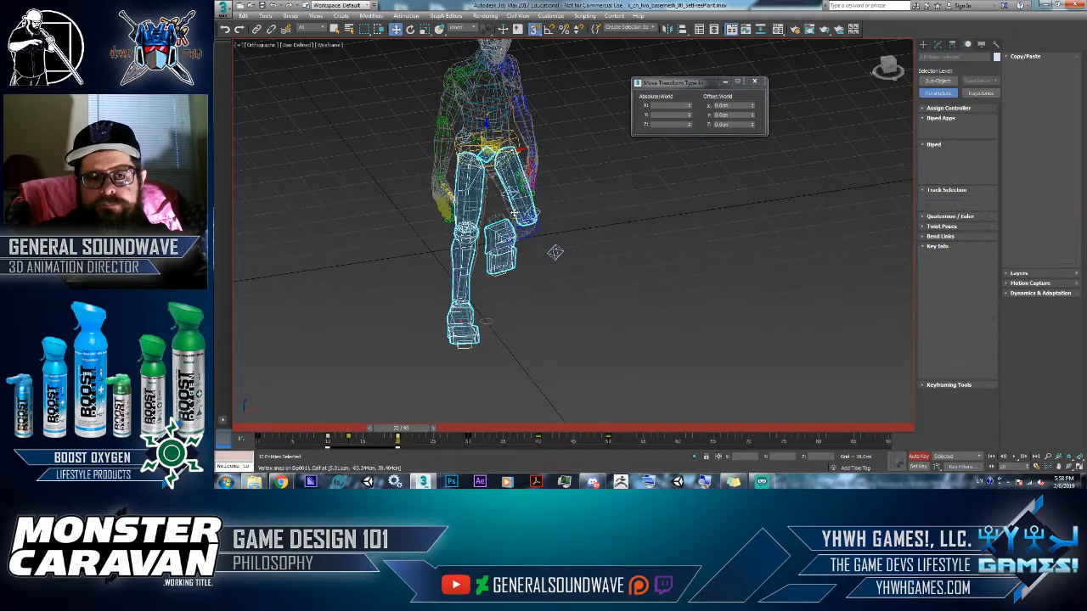
key("l")
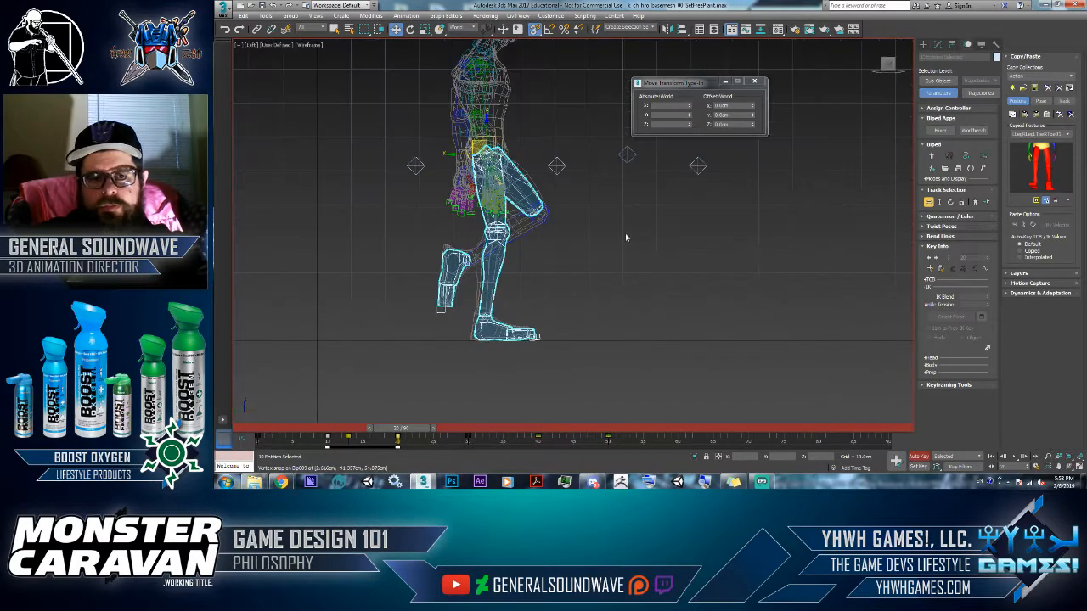
left_click(1013, 115)
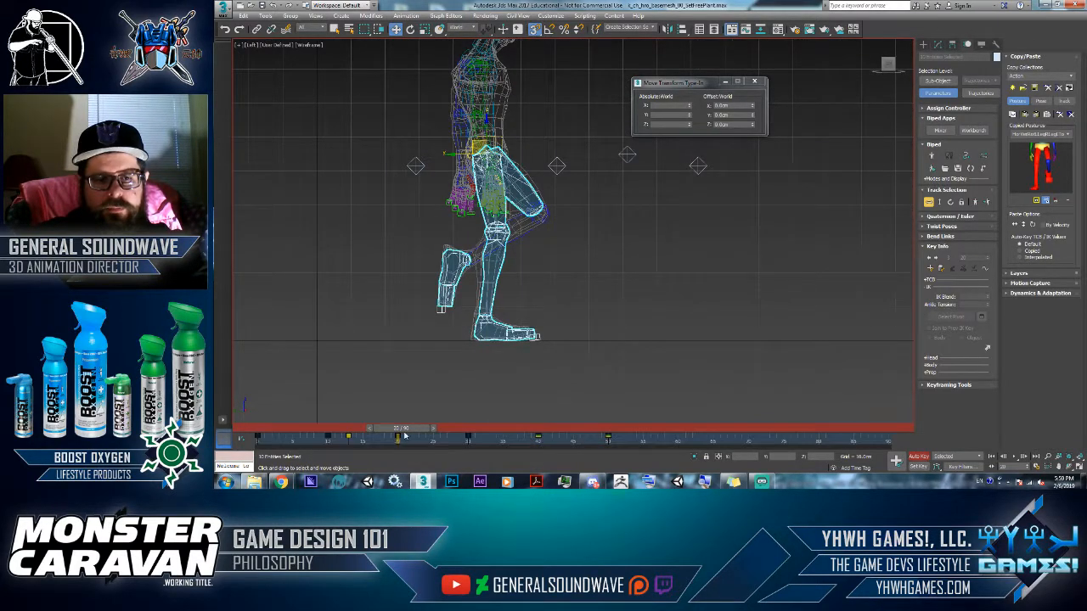
Step: Paste the copied leg posture opposite at frame 40
left_click_drag(402, 431, 538, 438)
key("w")
left_click(1037, 115)
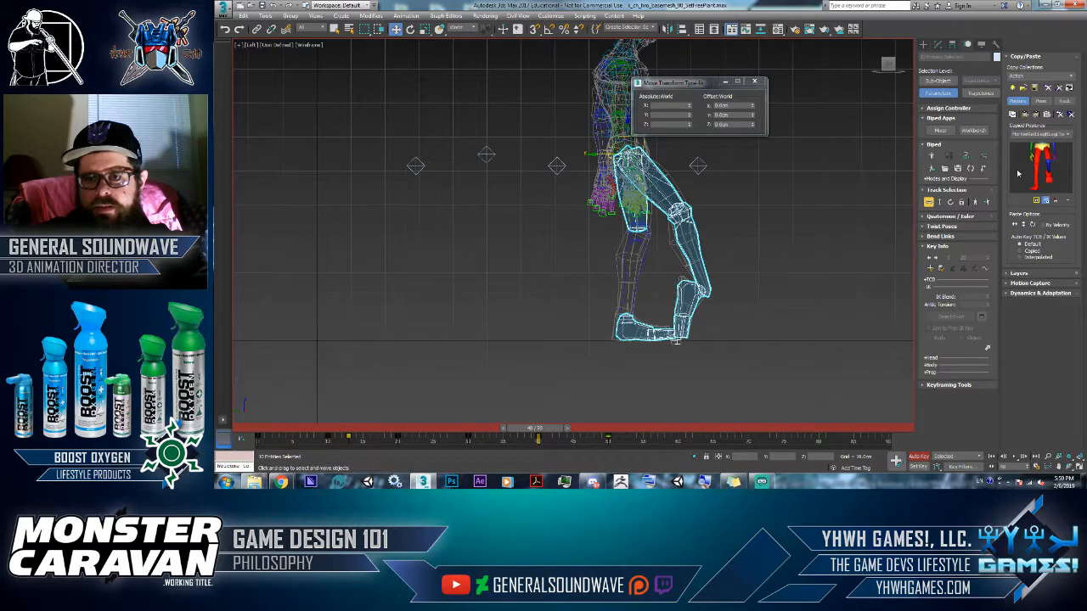
Step: At frame 40, rotate the right calf backward so the lower leg folds behind the knee
left_click(686, 217)
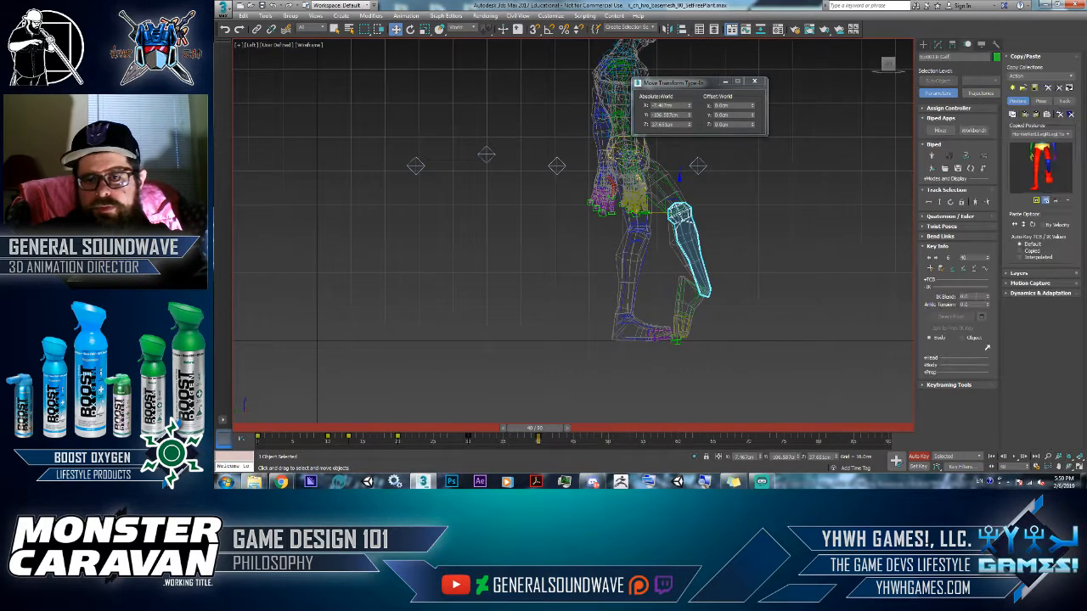
left_click(986, 203)
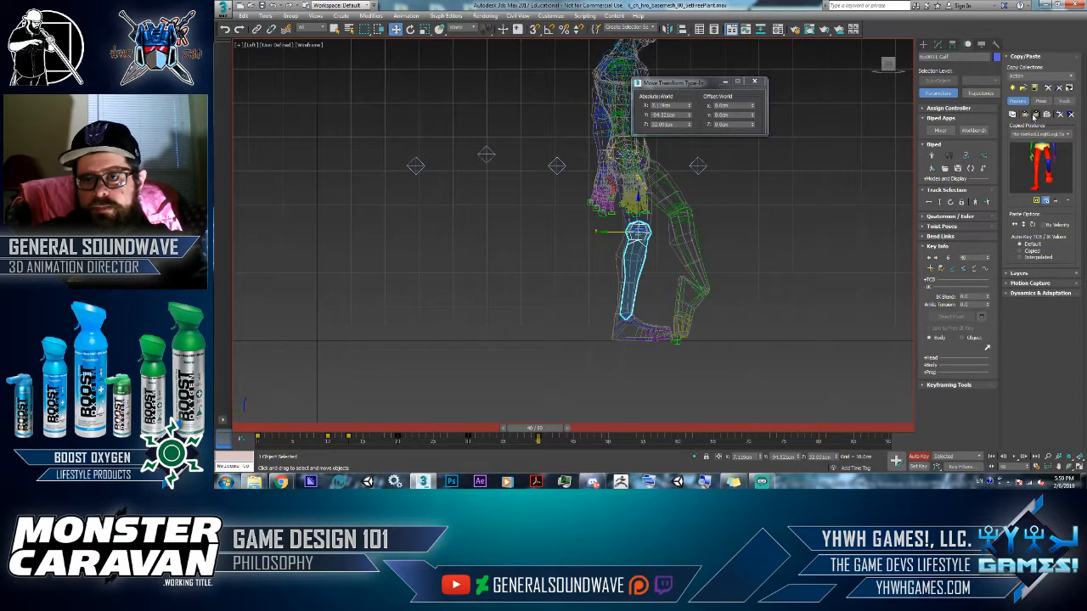
left_click(690, 248)
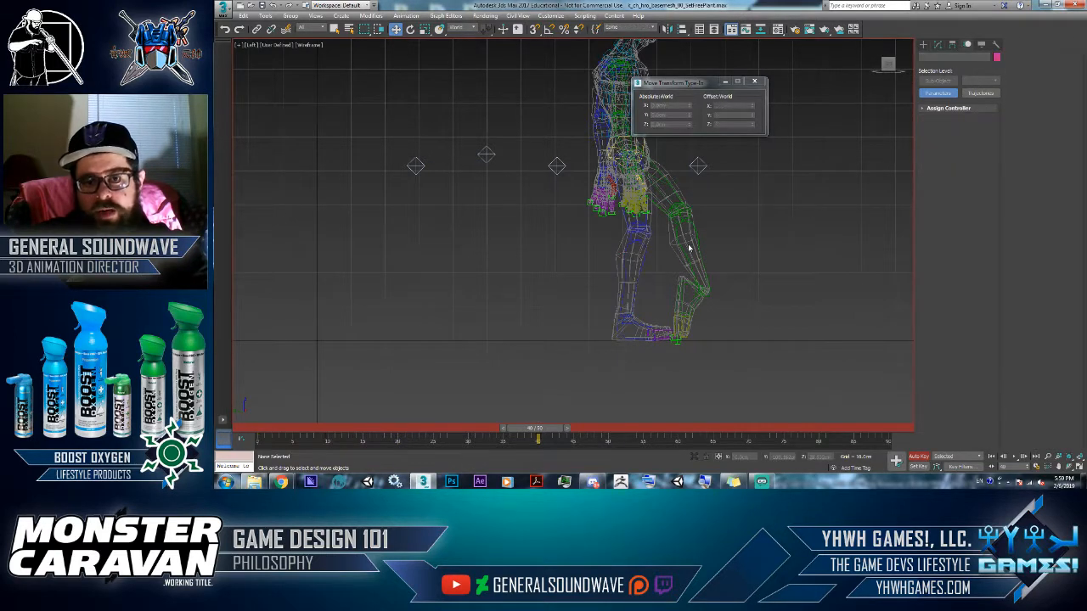
left_click_drag(731, 271, 728, 262)
middle_click_drag(728, 262, 679, 271, "alt")
key("l")
key("e")
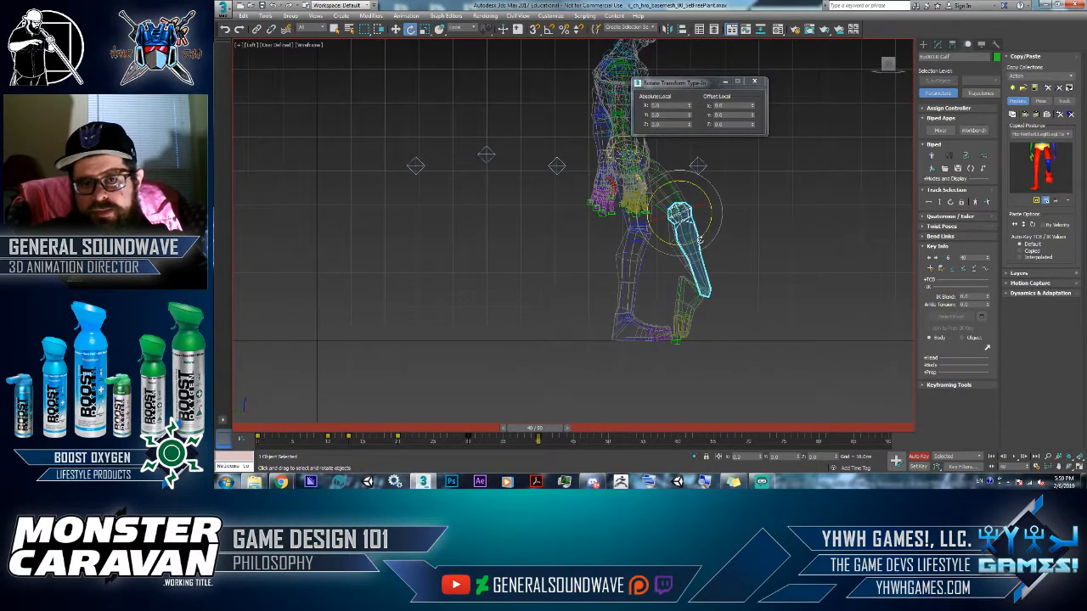
left_click_drag(700, 241, 896, 225)
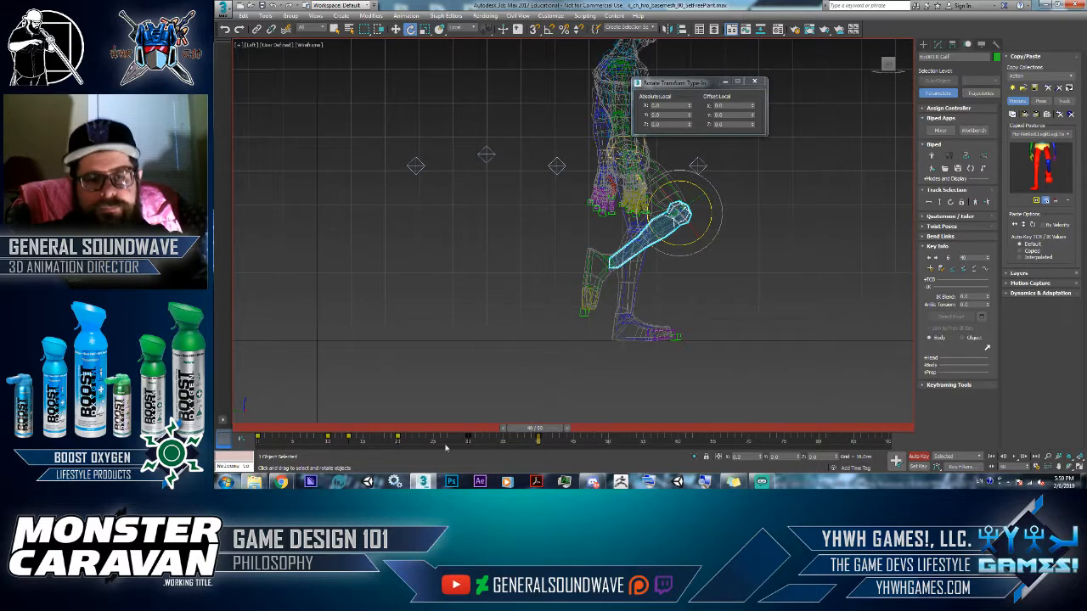
Step: Return to frame 20, reselect the leg parts with the left calf included and copy their posture again
left_click_drag(396, 429, 401, 432)
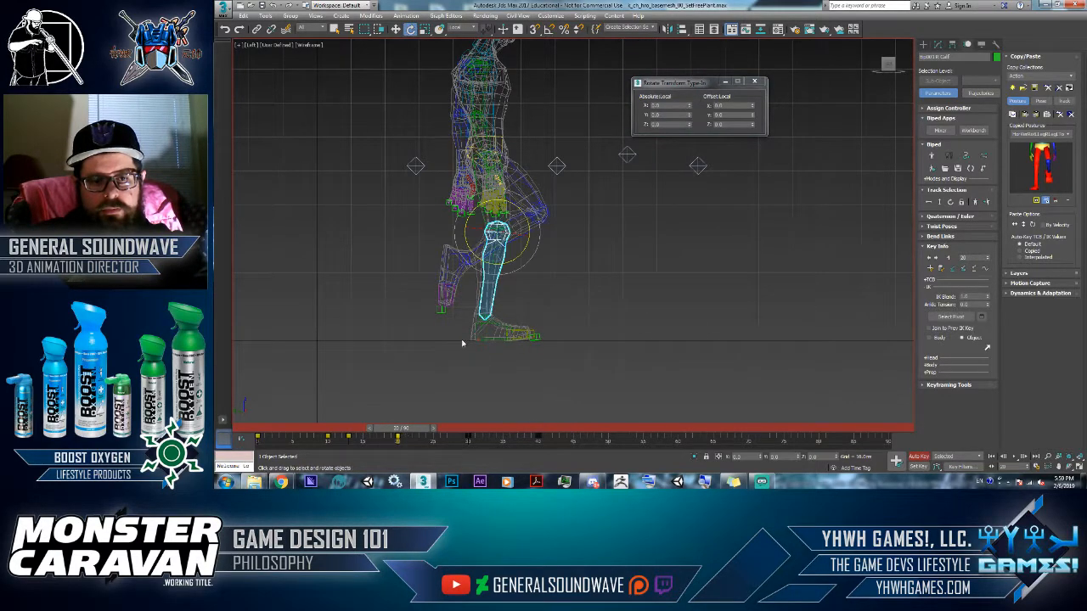
left_click_drag(505, 254, 500, 250)
left_click(530, 202, "ctrl")
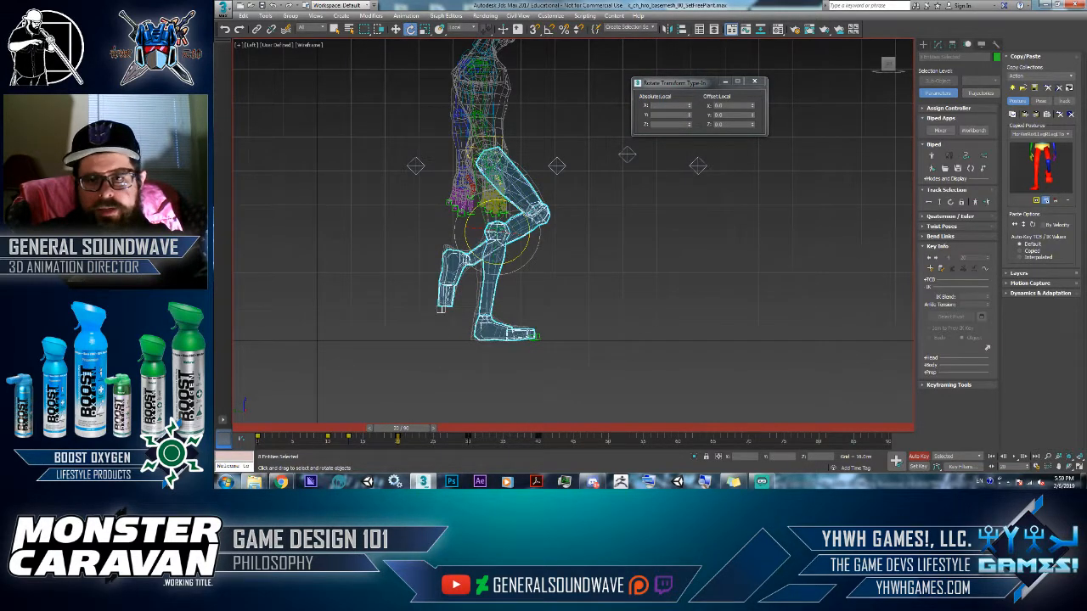
left_click(1035, 115)
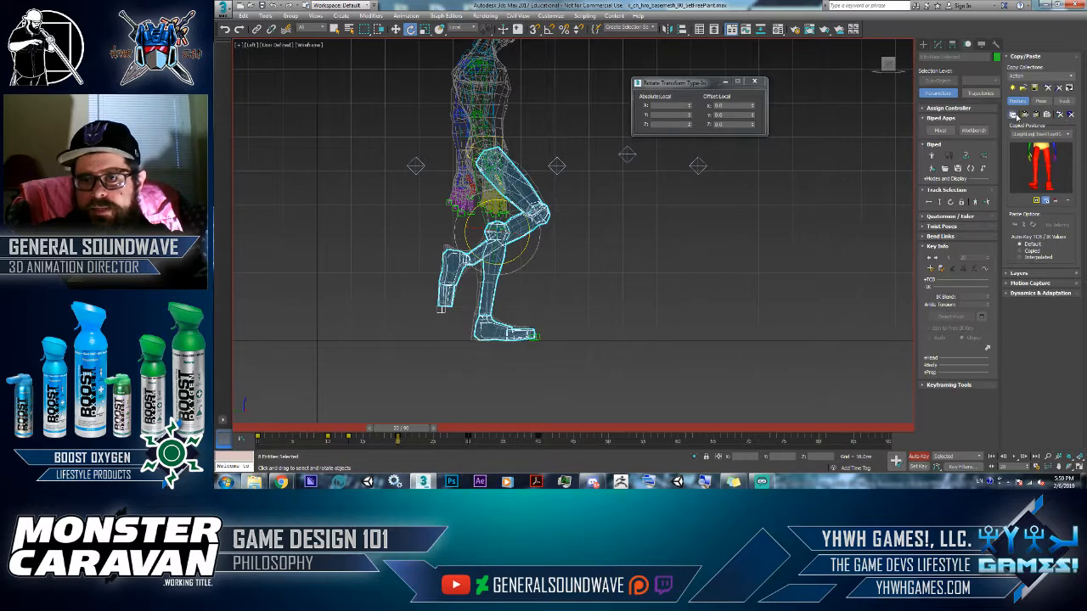
left_click(1015, 115)
Step: Paste the recopied leg posture opposite at frame 40 and switch the viewport to shaded display
left_click(544, 431)
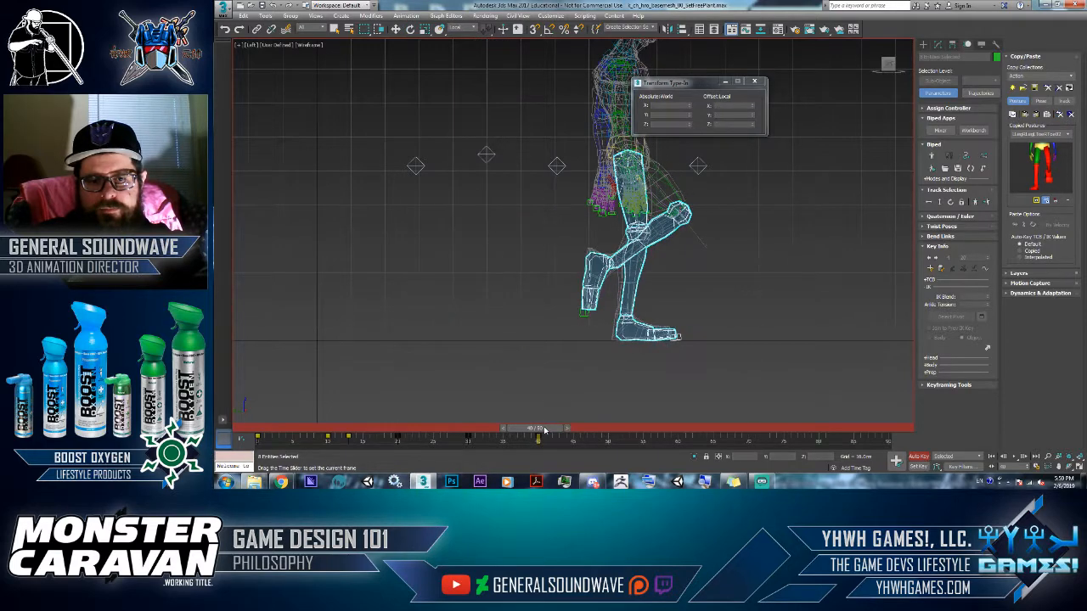
left_click(1035, 114)
key("F3")
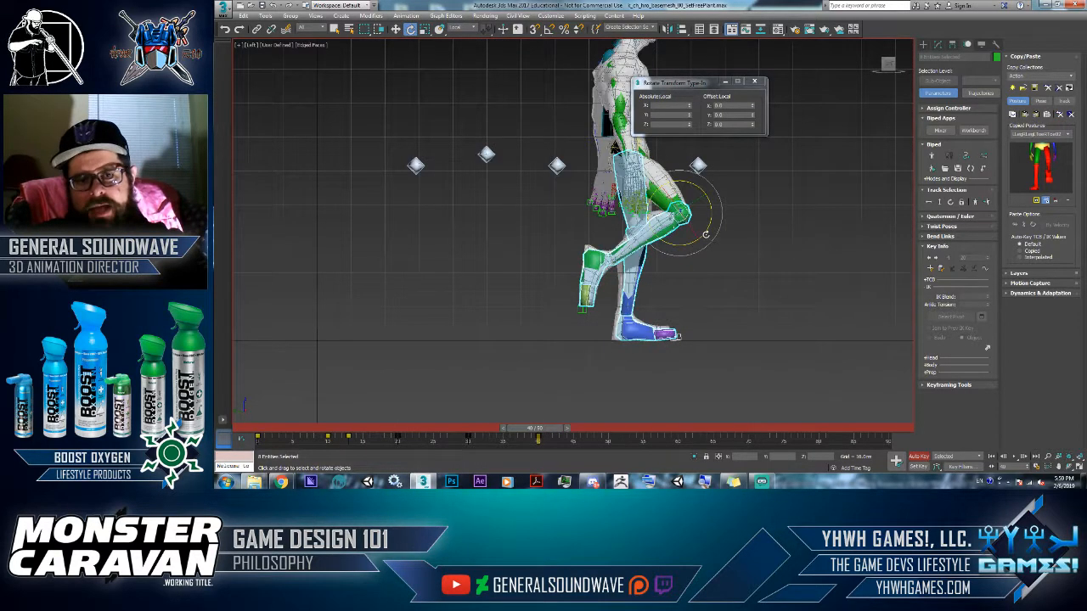
Step: Go back to frame 10 and delete the stored leg posture from the copy collection
left_click_drag(499, 435, 338, 442)
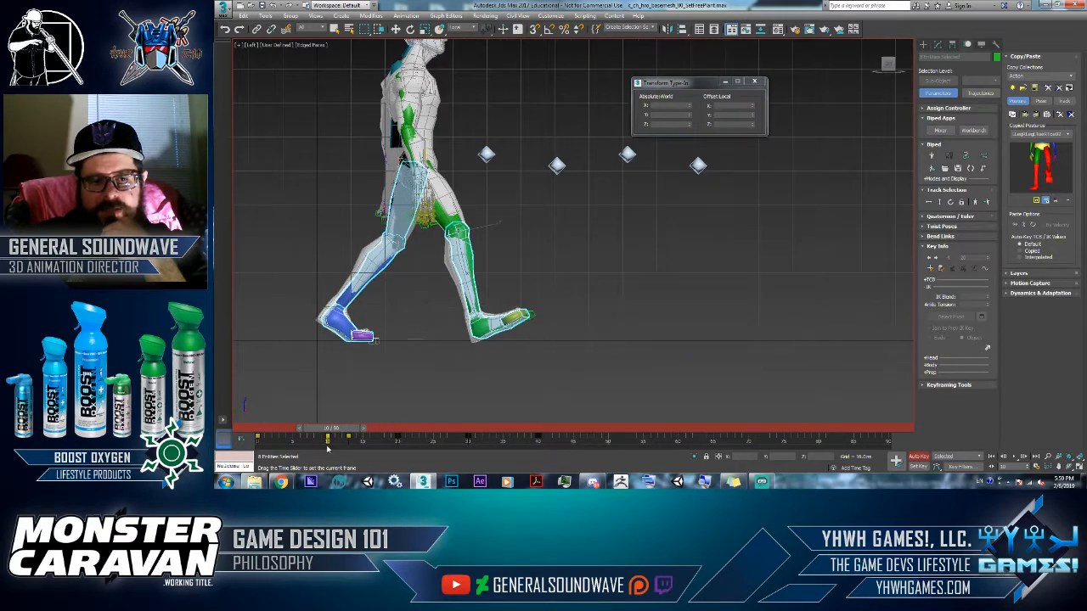
key("e")
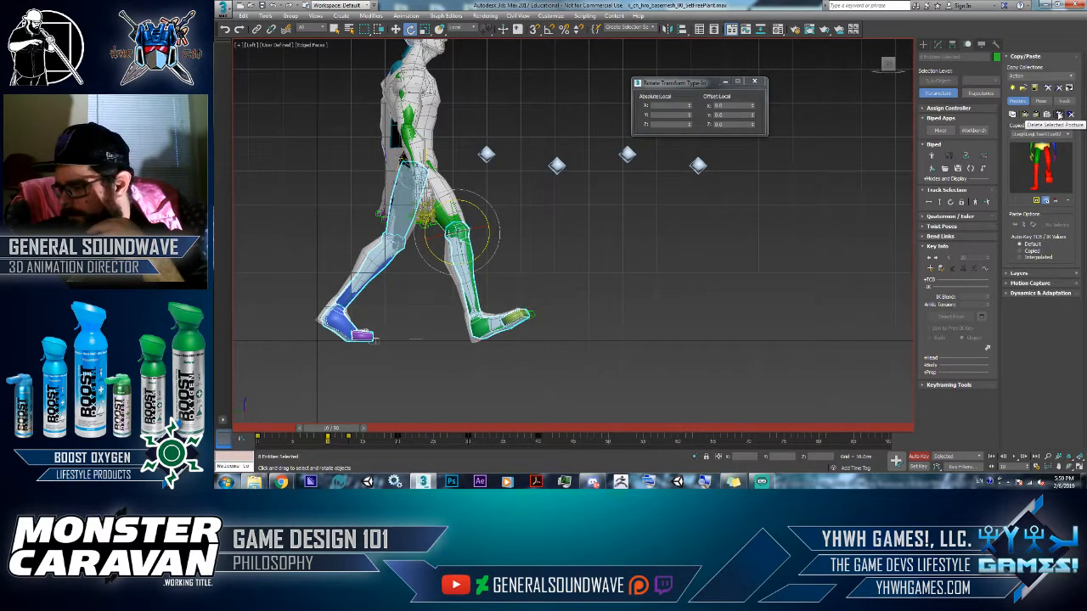
left_click(1060, 114)
Step: Add the missing leg part to the selection at frame 20, copy the leg posture and paste it opposite at frame 40
left_click_drag(440, 431, 407, 432)
middle_click_drag(501, 230, 446, 242, "alt")
left_click(455, 212, "ctrl")
key("l")
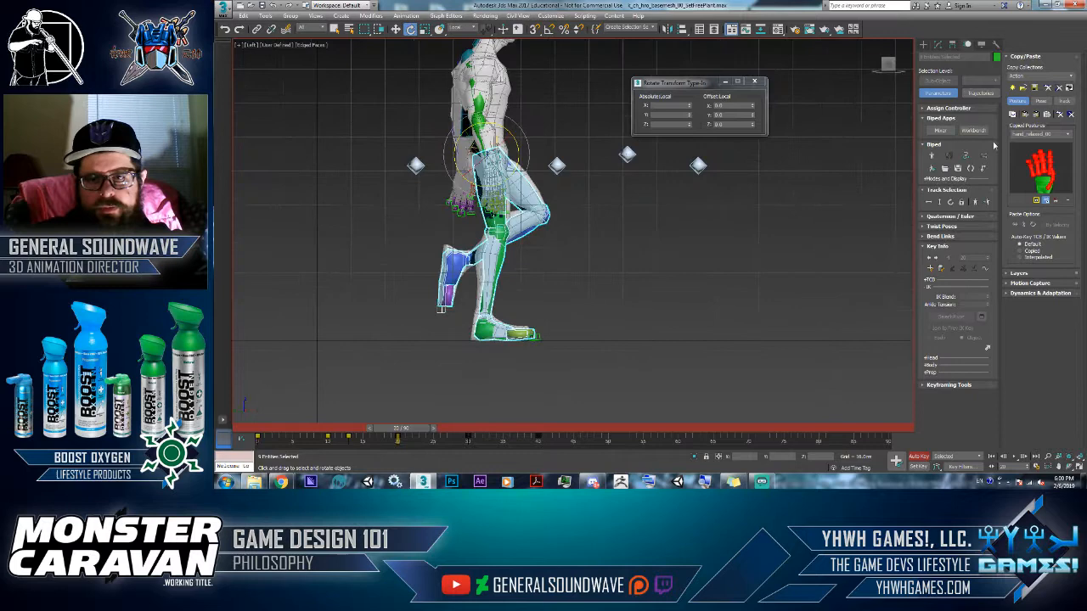
left_click(1014, 115)
left_click_drag(536, 430, 541, 432)
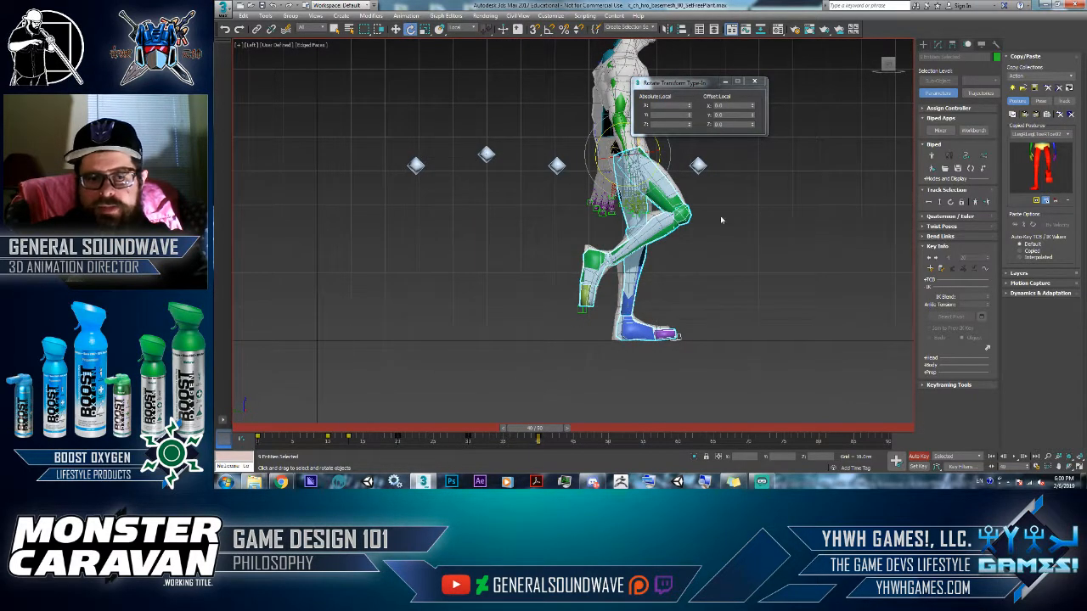
Step: Copy the leg posture at frame 10 and paste it at frame 50 without mirroring
mouse_move(339, 430)
left_mouse_down()
mouse_move(259, 432)
mouse_move(339, 433)
left_mouse_up()
key("e")
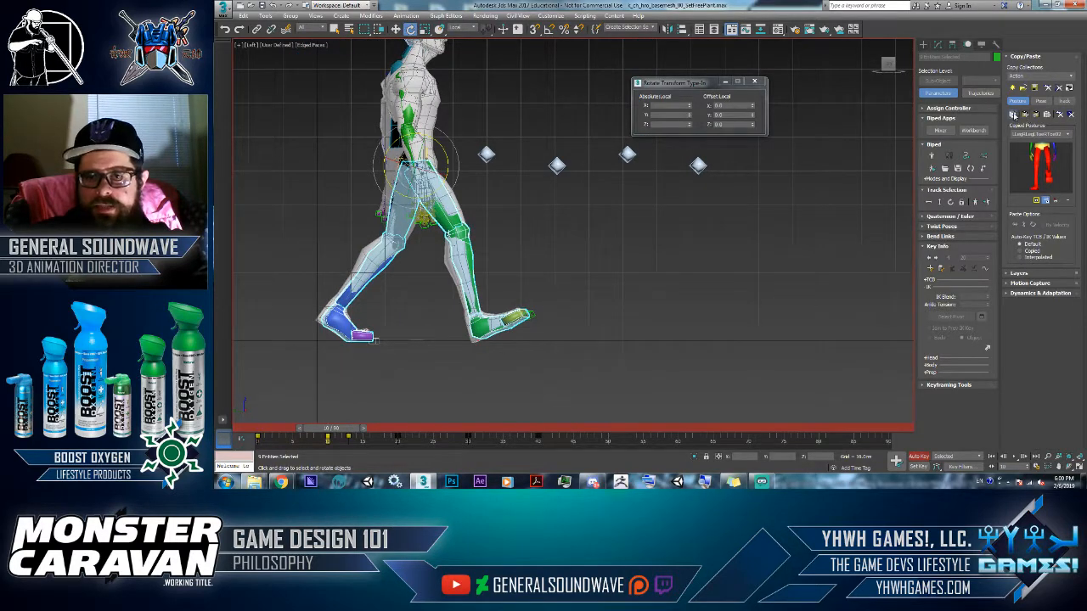
left_click_drag(646, 428, 608, 430)
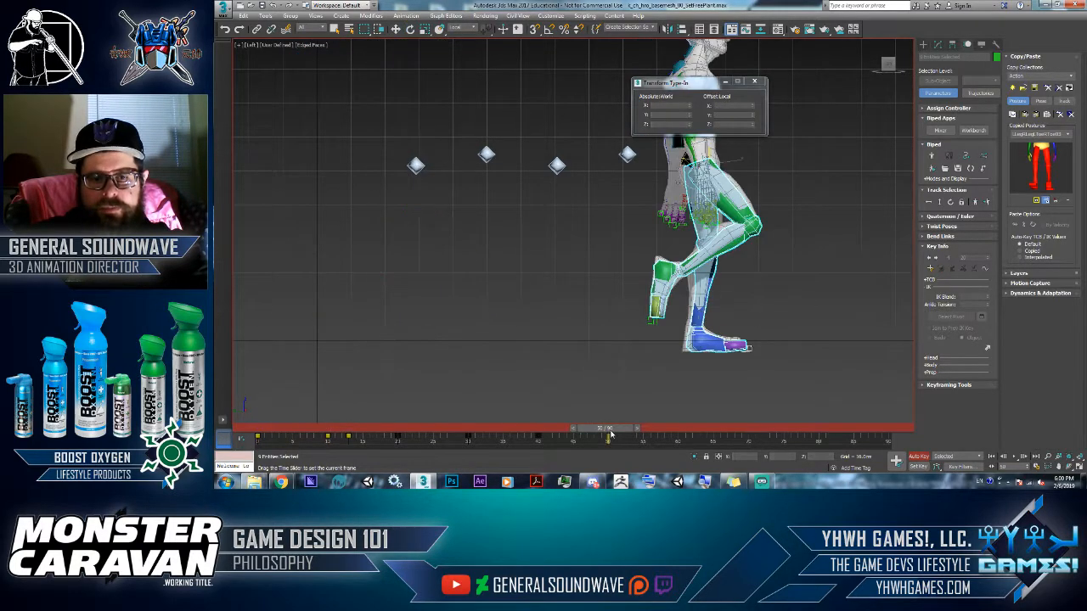
left_click(1035, 115)
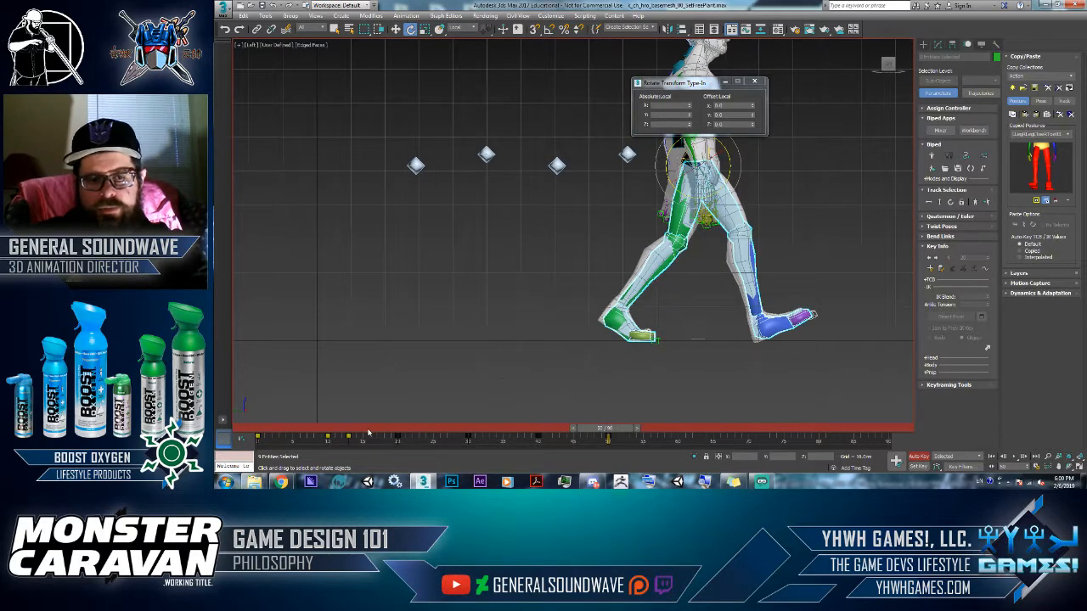
left_click_drag(370, 429, 622, 451)
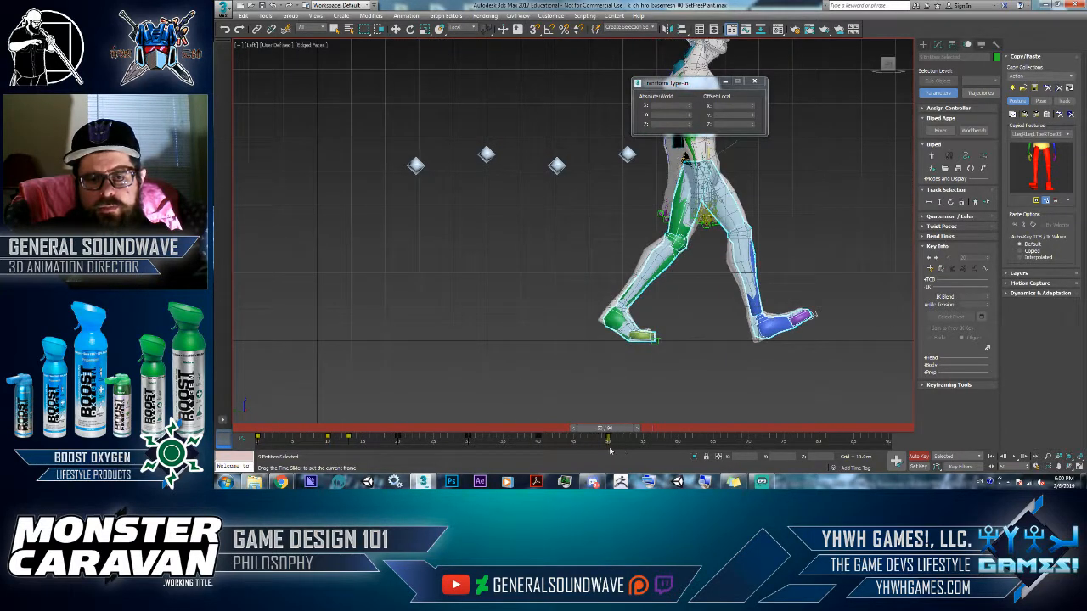
key("e")
left_click(1025, 114)
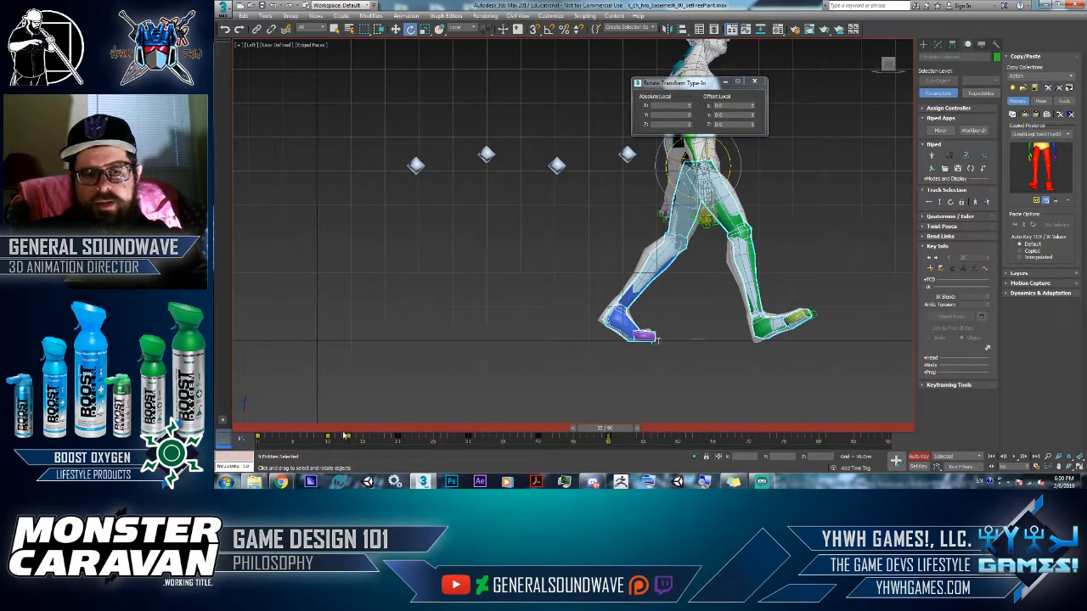
Step: Go to frame 30 and select only the right foot with the Move tool active
left_click_drag(310, 441, 476, 481)
key("e")
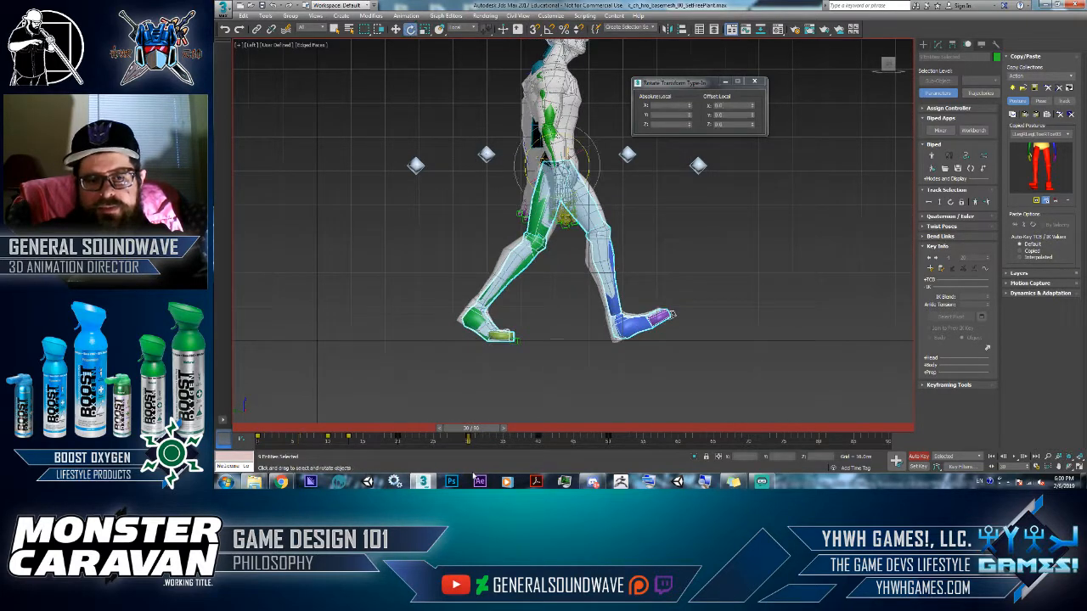
left_click(486, 333)
right_click(567, 327)
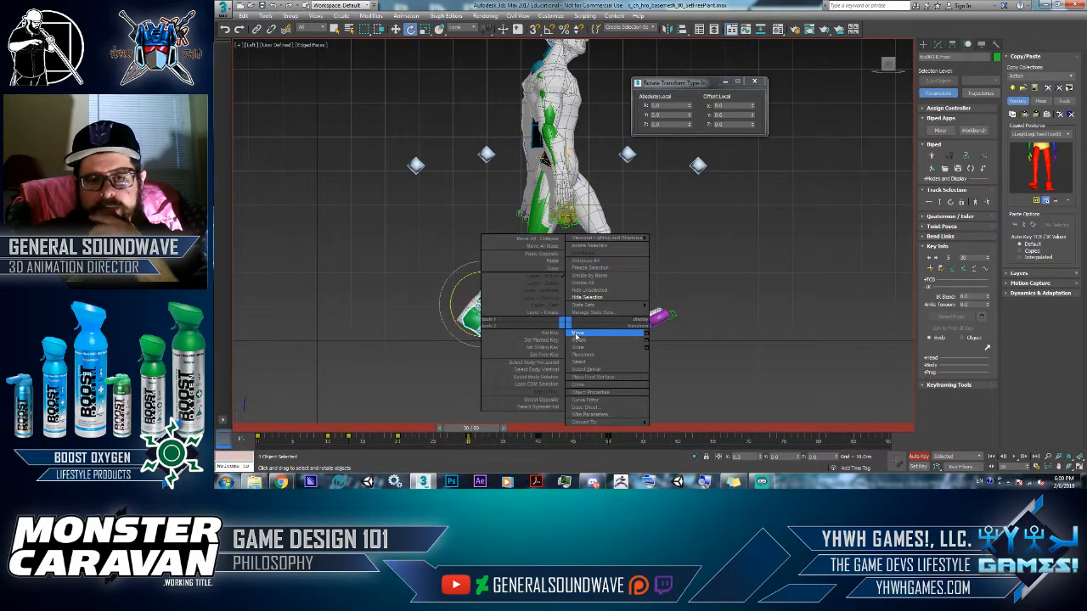
left_click(576, 336)
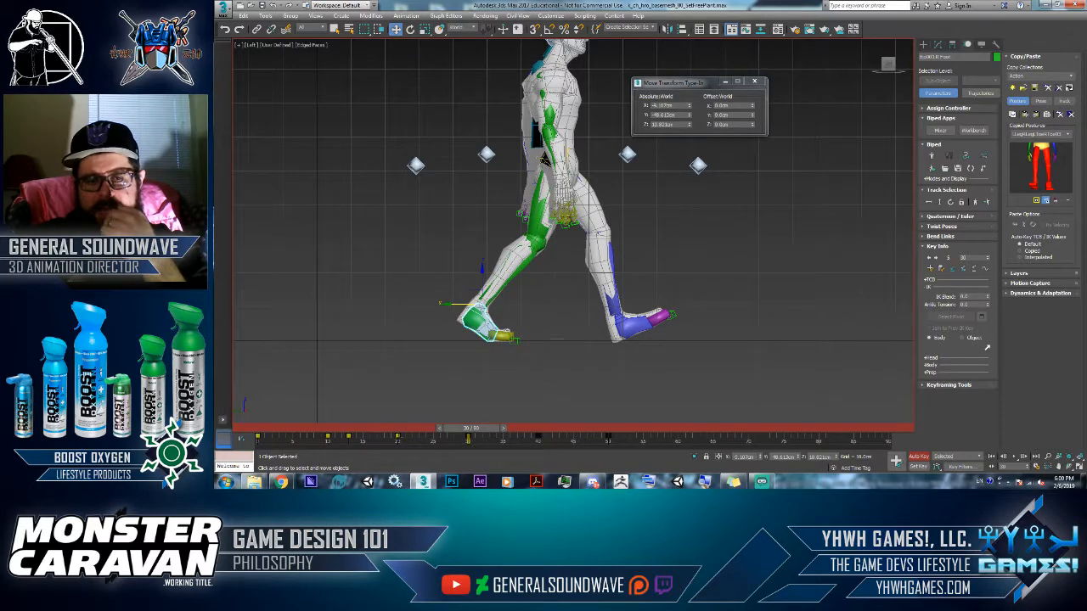
Step: Try a planted key on the right foot at frame 30, undo it and compare the foot's position with frame 20
left_click(955, 269)
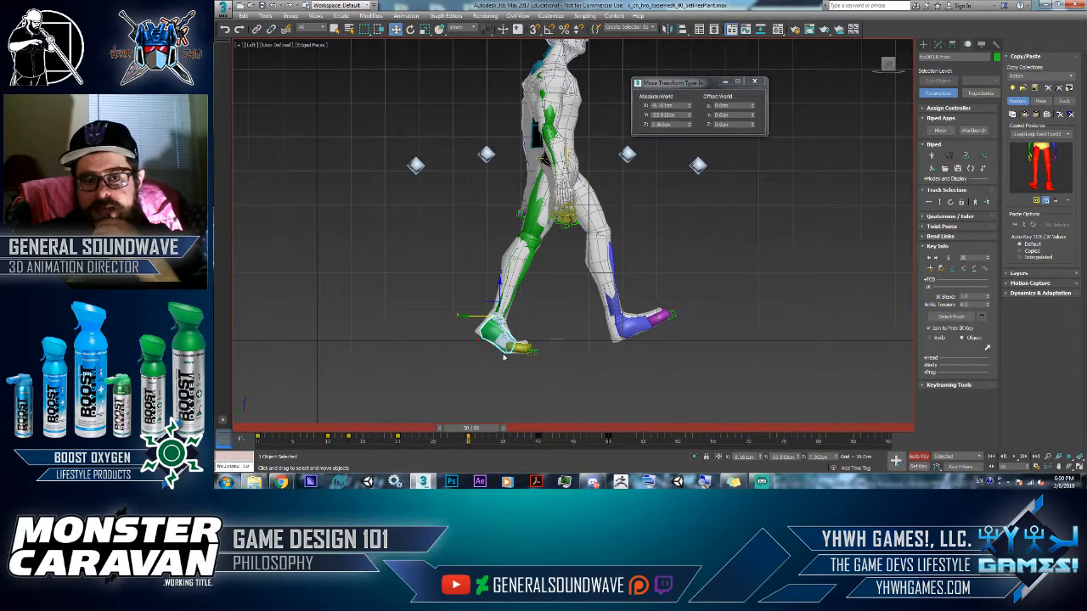
scroll(482, 344, "up", 3)
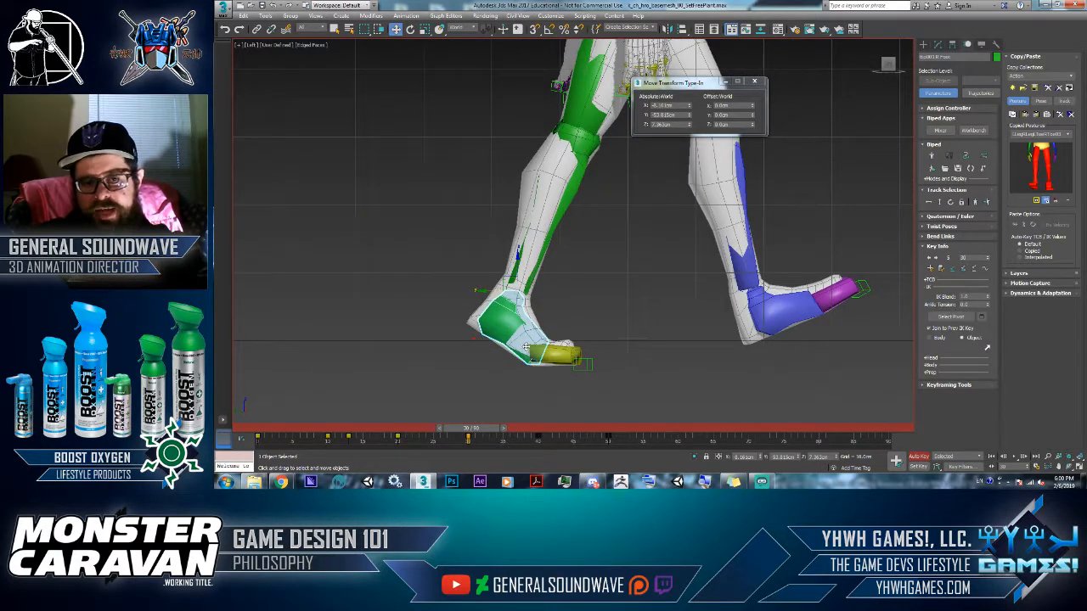
key("ctrl+z")
left_click_drag(416, 425, 407, 432)
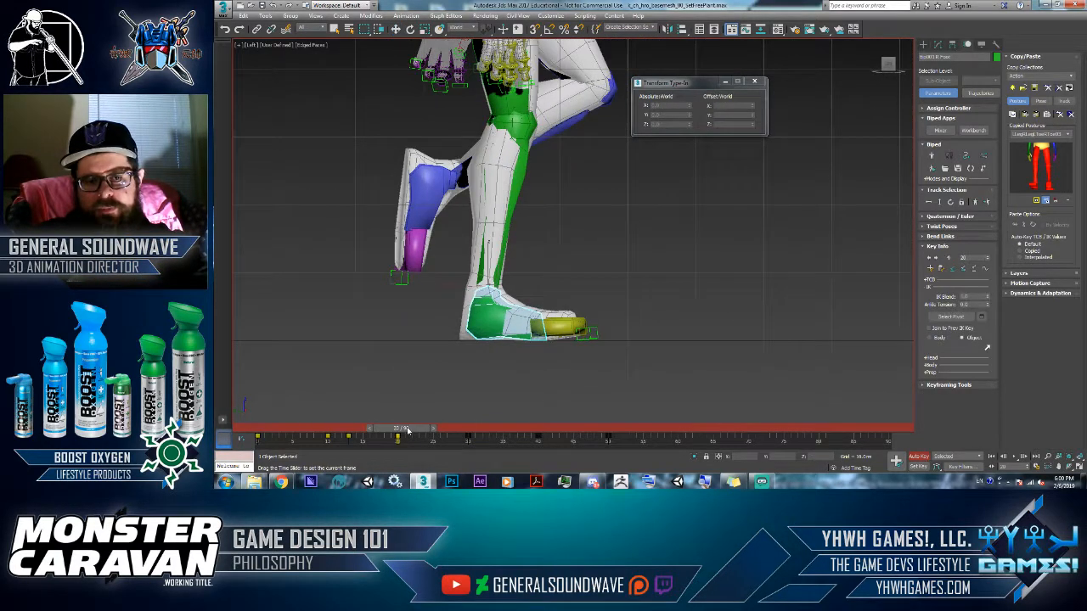
key("w")
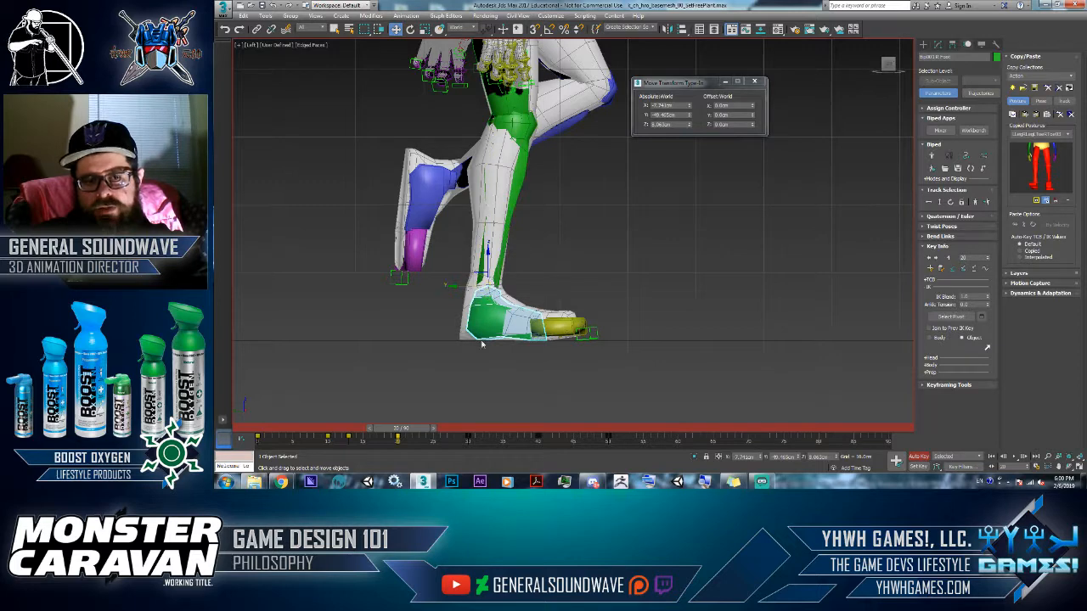
middle_click_drag(482, 344, 512, 355, "alt")
key("l")
left_click_drag(406, 428, 477, 431)
key("w")
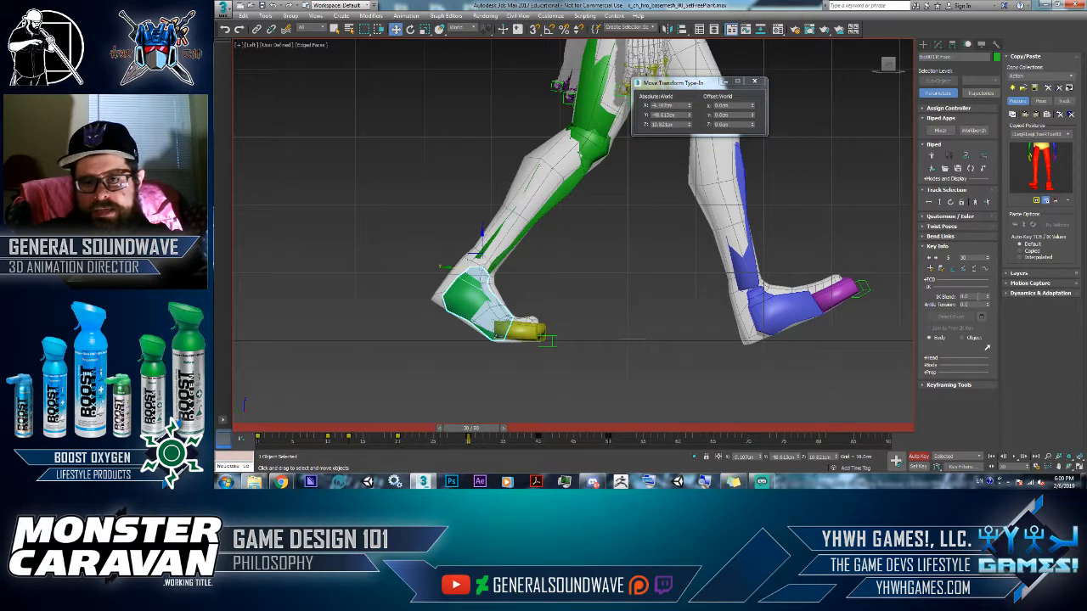
Step: Open the pivot selection for the right foot at frame 30, pick the middle ball-of-foot pivot and try a planted key
left_click(983, 317)
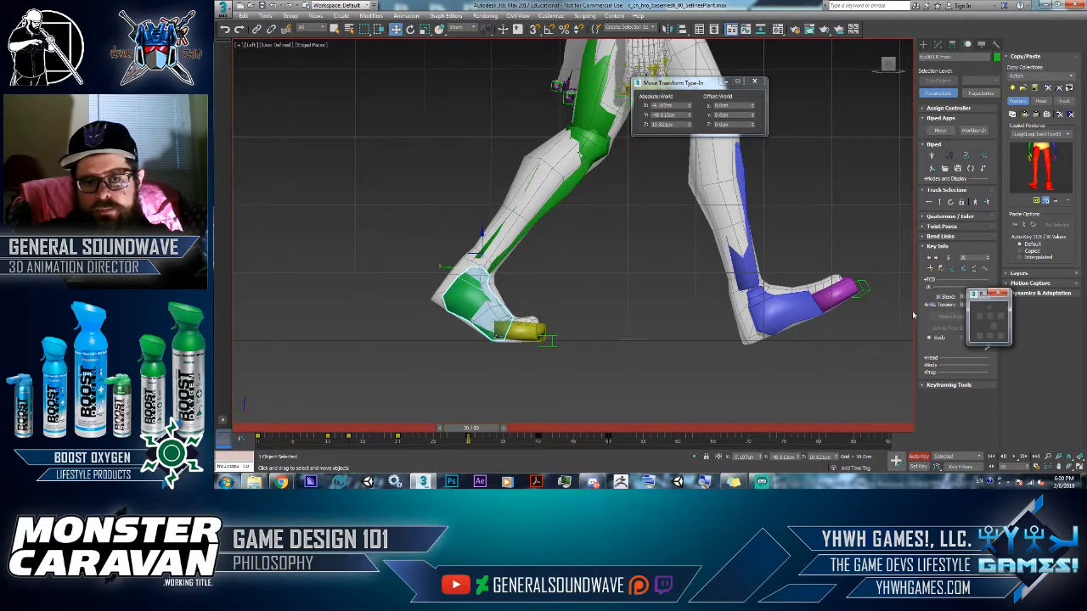
left_click(966, 268)
left_click(990, 316)
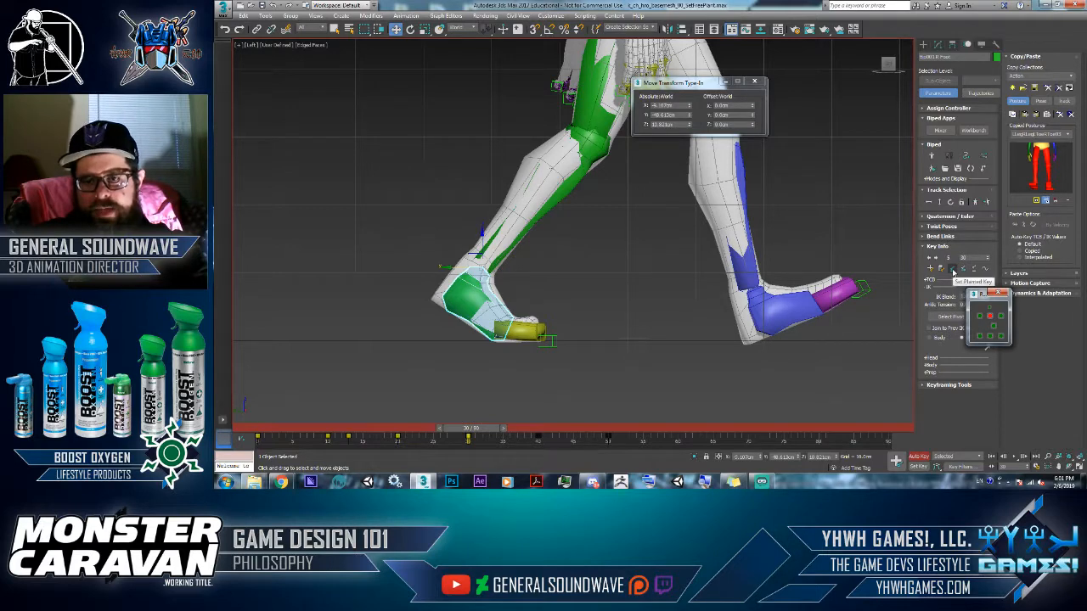
left_click(953, 269)
key("ctrl+z")
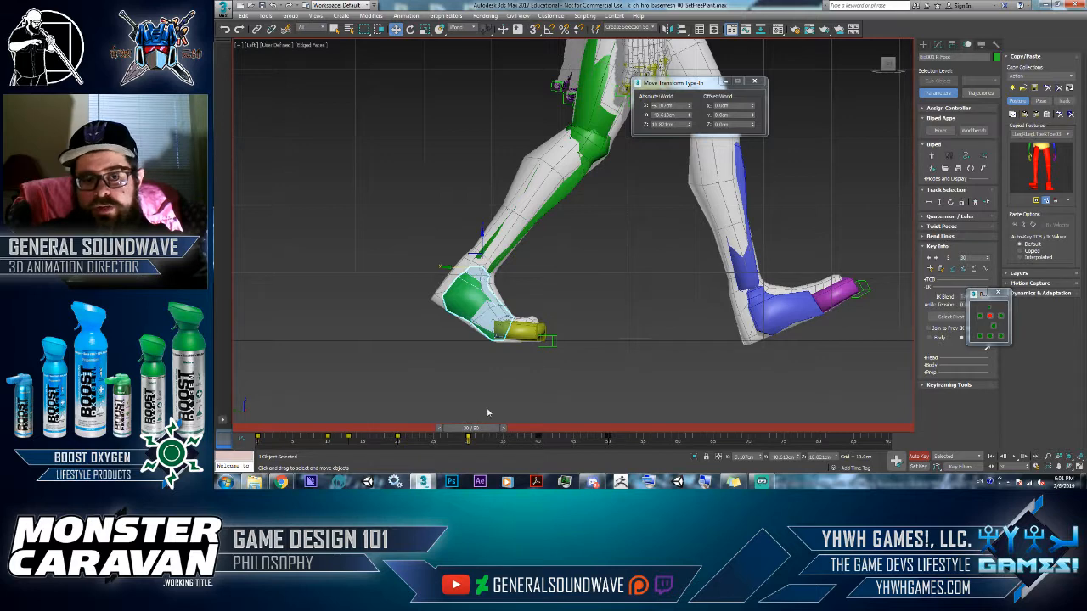
Step: Set the right foot's pivot to the middle of the ball at frame 20 and give the foot a planted key at frame 30
left_click_drag(476, 428, 415, 431)
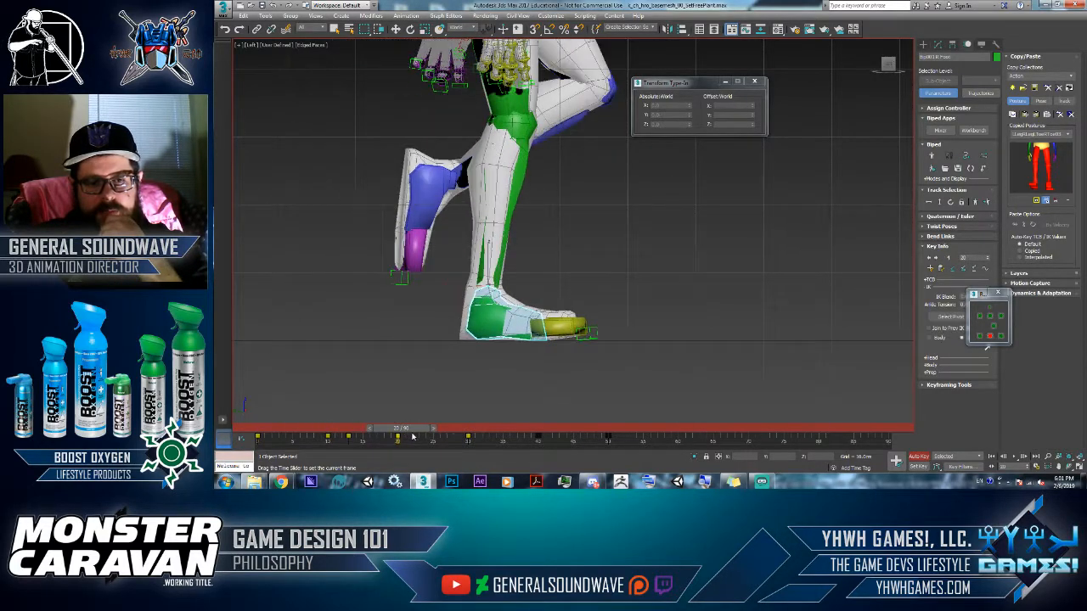
key("w")
left_click(994, 320)
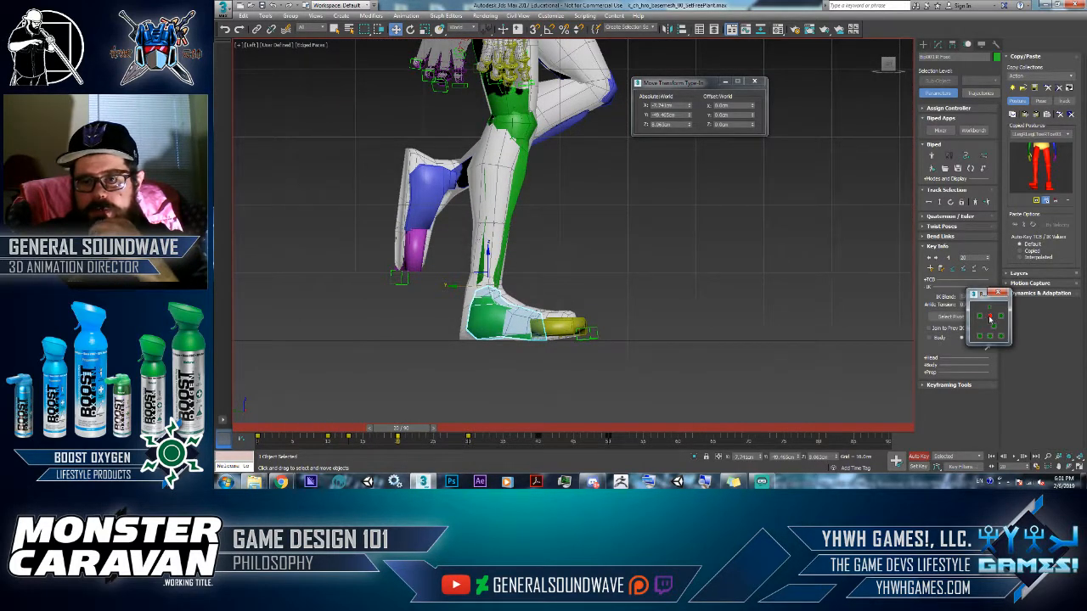
left_click_drag(397, 429, 468, 439)
key("w")
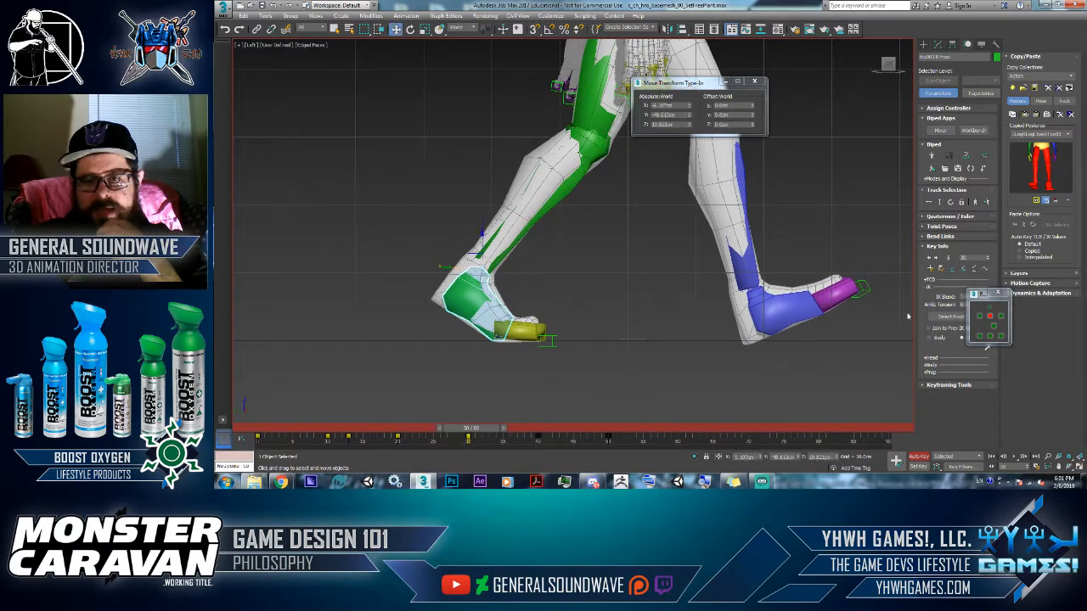
left_click(954, 268)
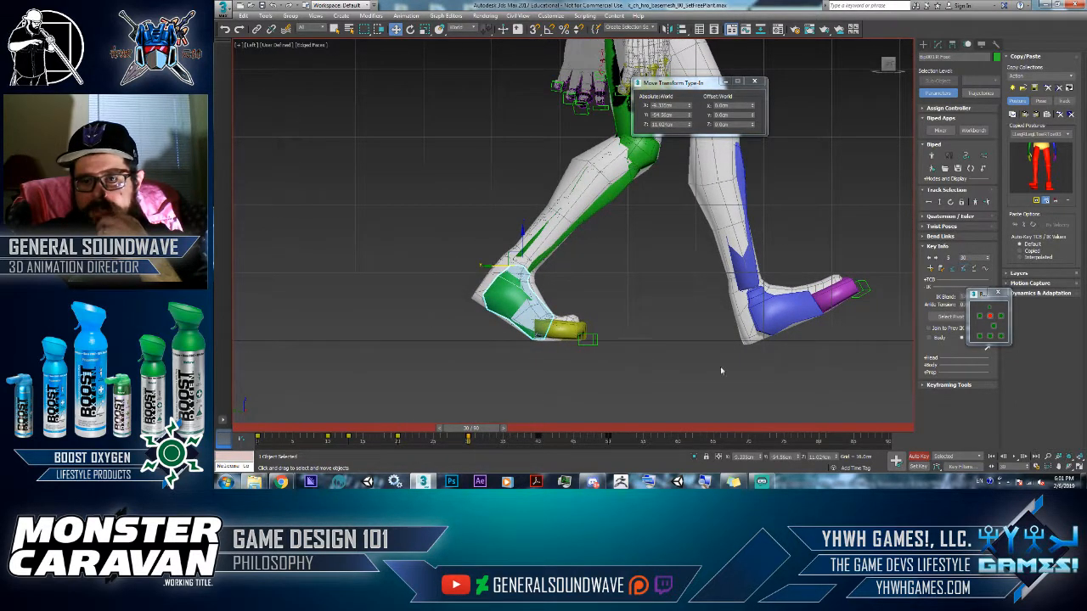
Step: Select the left foot at frame 40 and return to frame 30 to give it a sliding key
left_click_drag(466, 438, 535, 444)
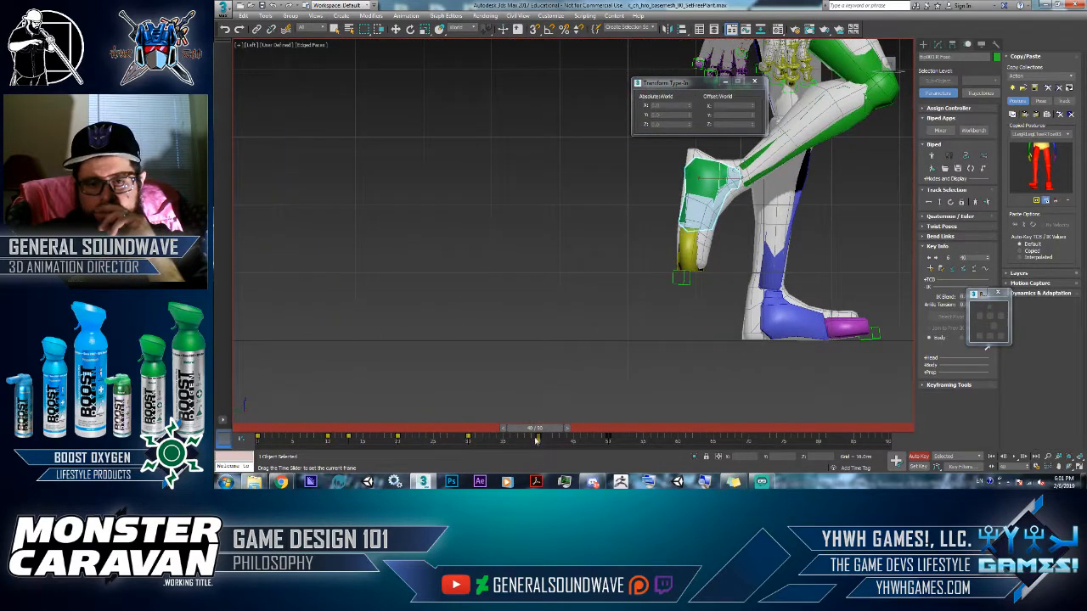
middle_click_drag(790, 314, 708, 320)
left_click(707, 319)
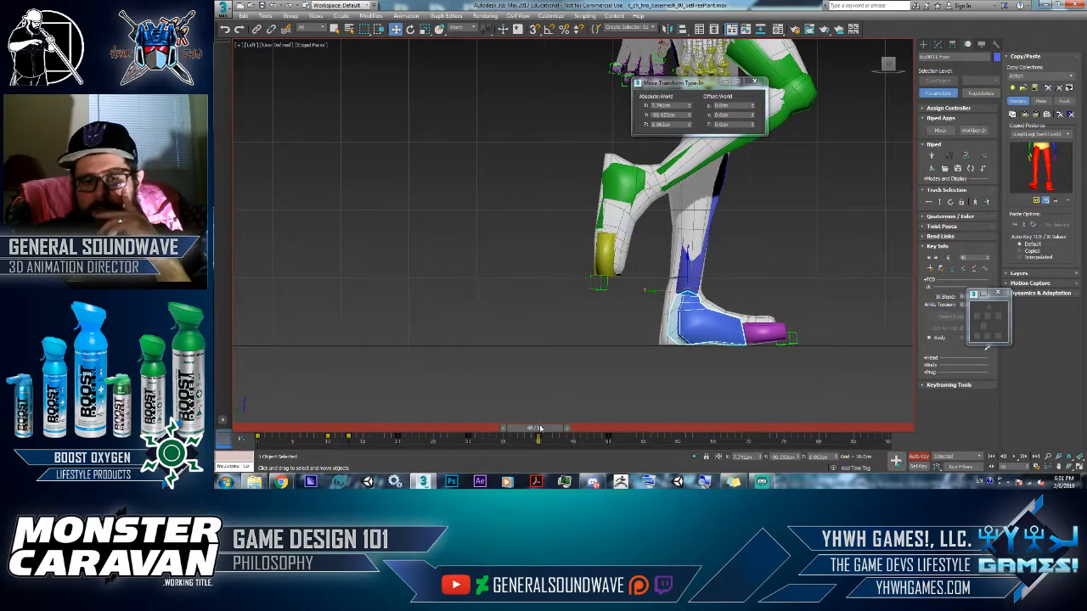
left_click_drag(539, 429, 478, 440)
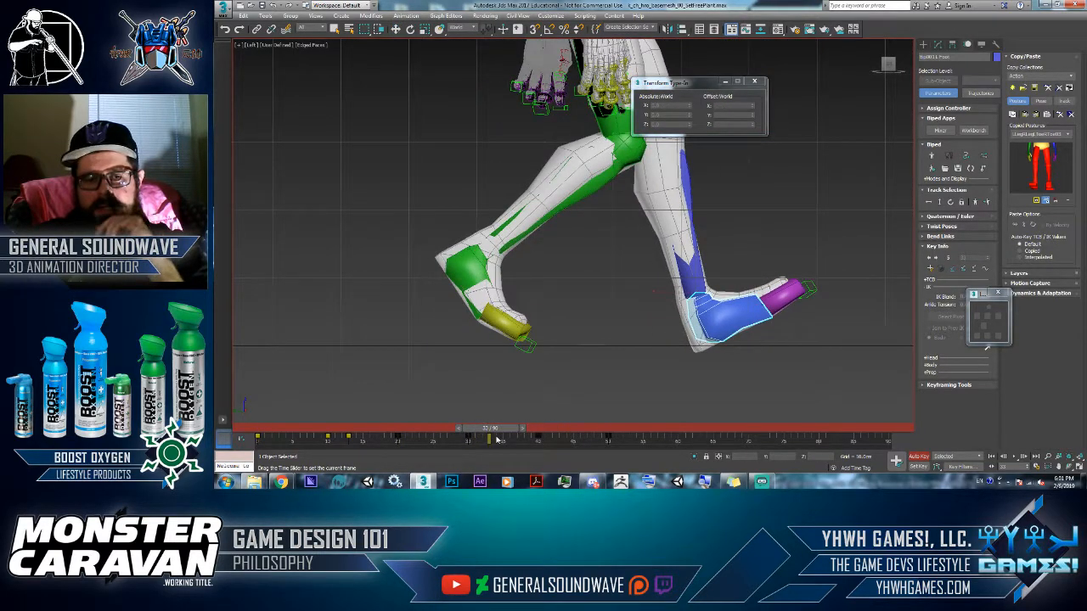
left_click_drag(496, 438, 473, 435)
key("w")
key("ctrl+z")
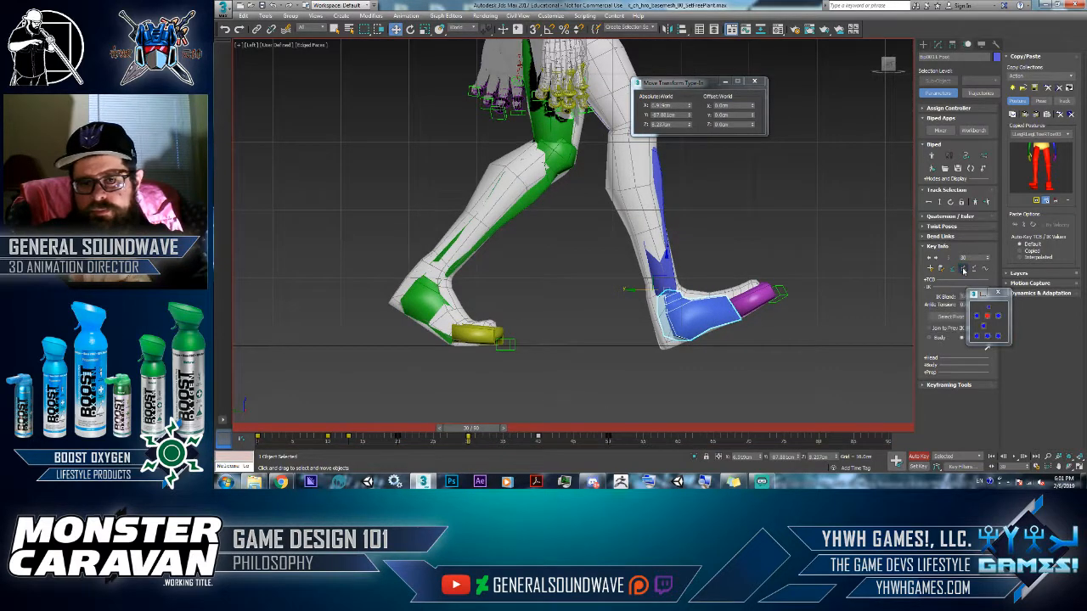
Step: Copy the left foot's key from frame 40 to frame 33 and move to frame 40
mouse_move(477, 434)
left_mouse_down()
mouse_move(544, 435)
mouse_move(489, 435)
left_mouse_up()
key("w")
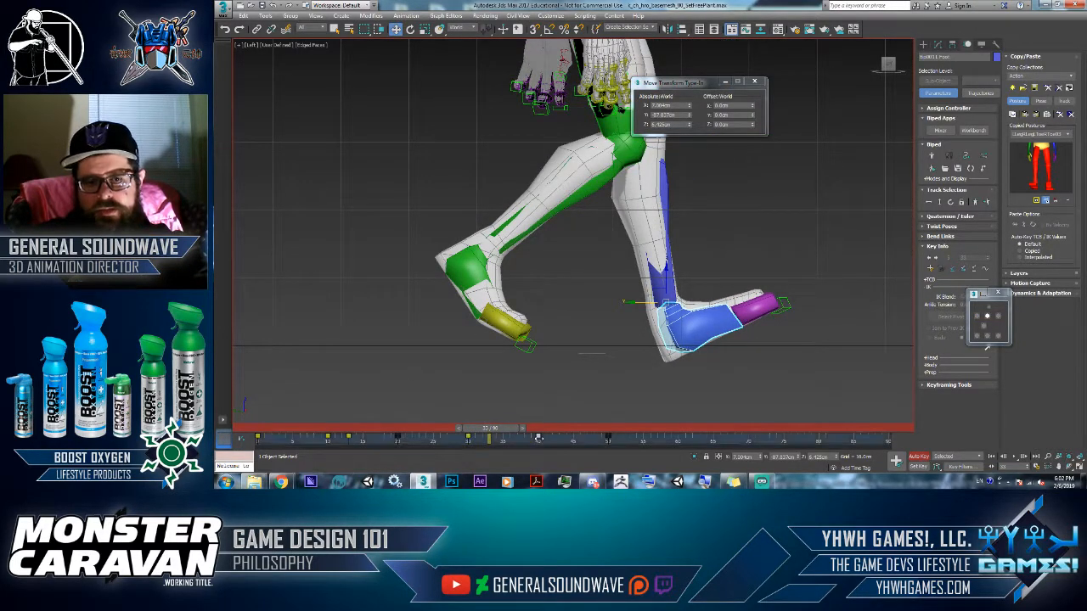
left_click_drag(488, 446, 538, 438, "shift")
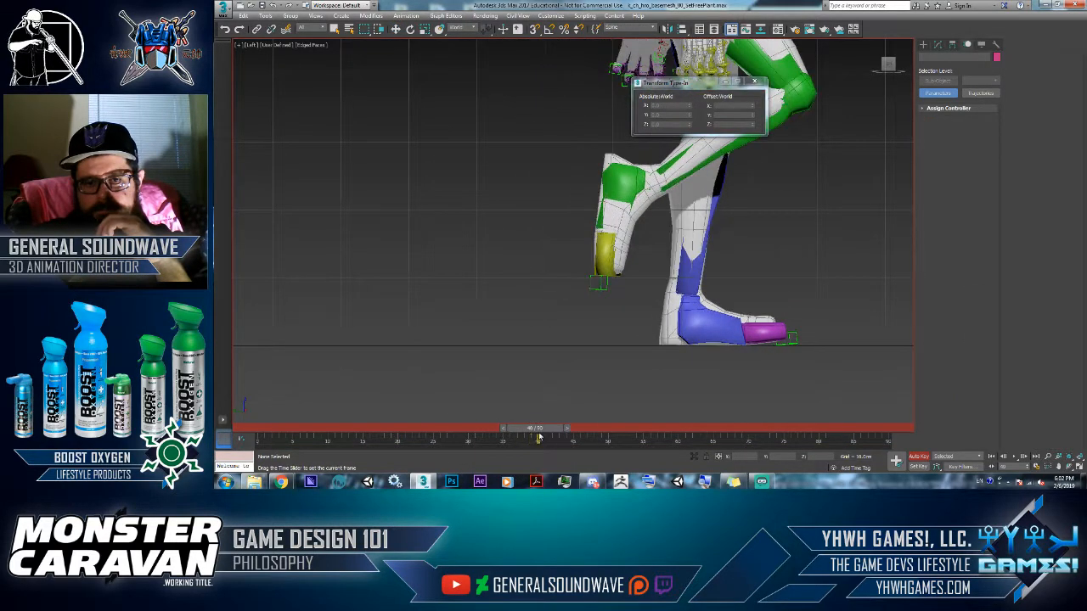
Step: Reselect the left foot at frame 40, use the middle ball-of-foot pivot and close the pivot selection
left_click(705, 327)
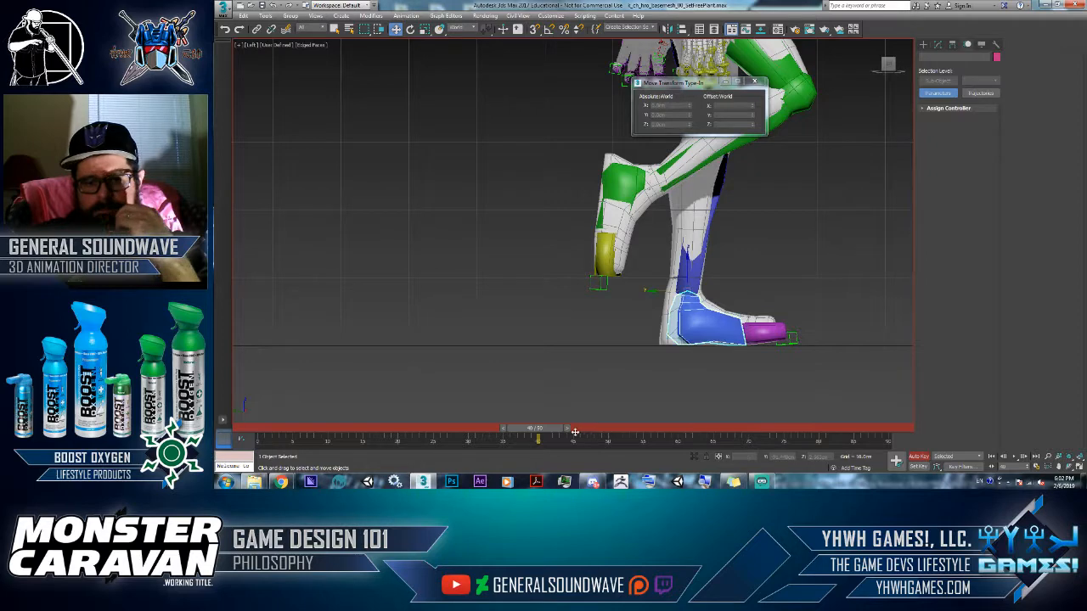
left_click(982, 319)
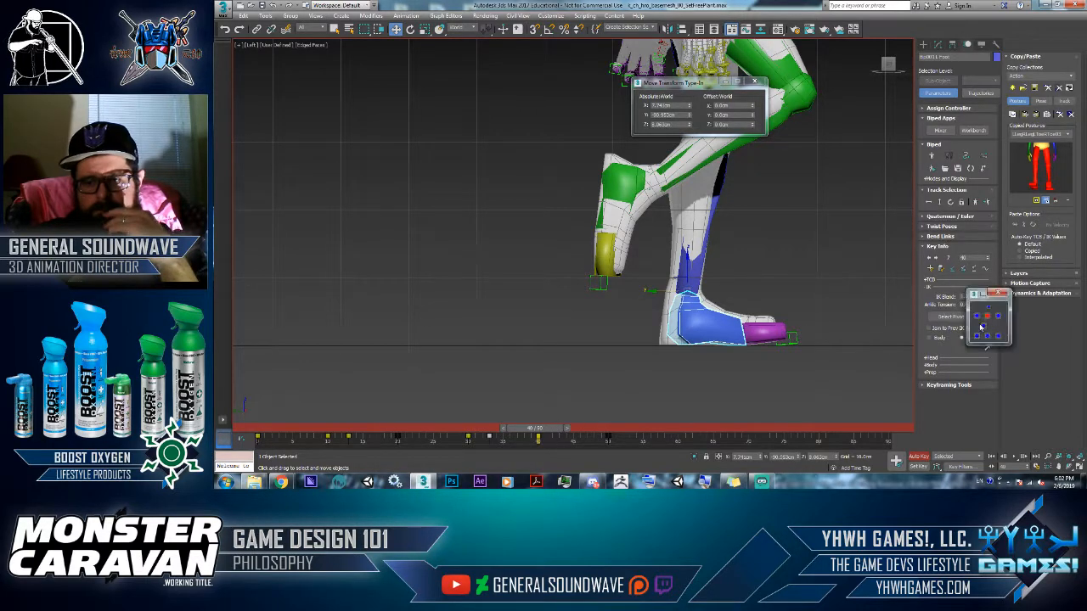
left_click(999, 294)
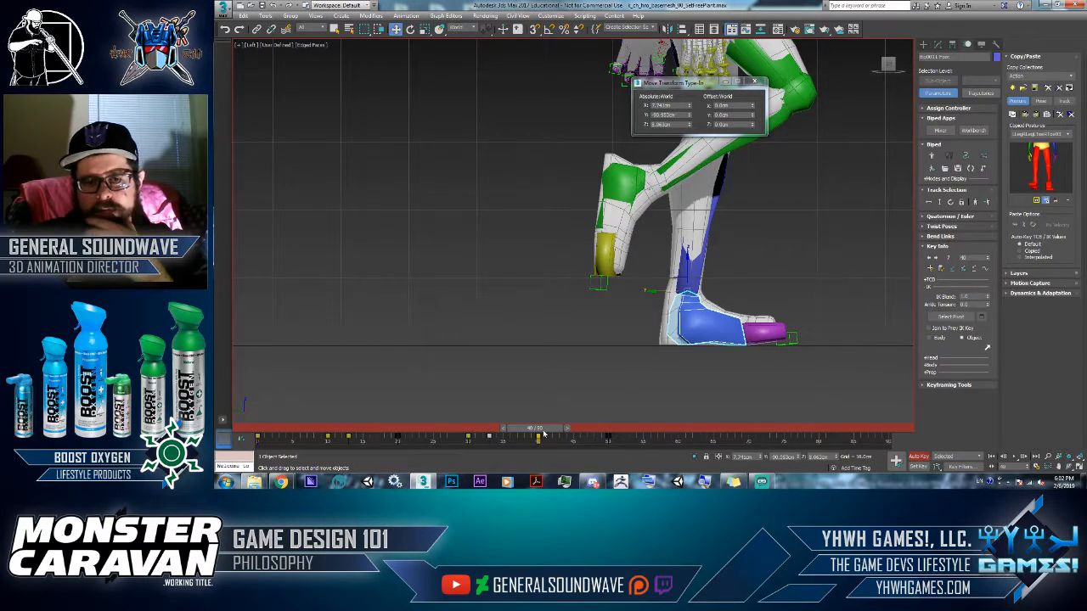
Step: Go to frame 50 and set a planted key on the left foot so it joins its previous IK key
left_click_drag(544, 435, 617, 434)
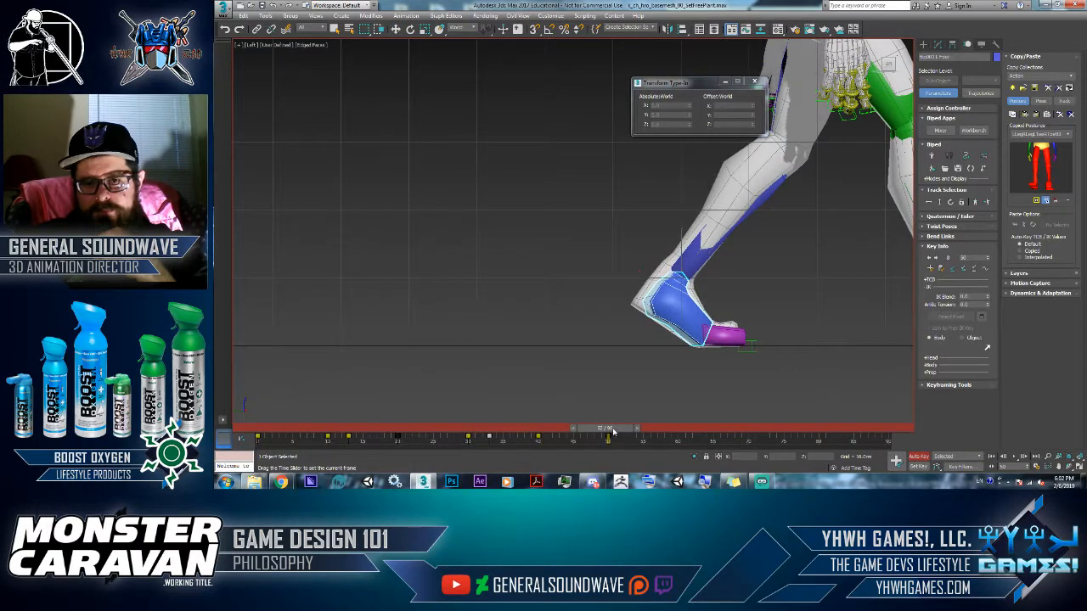
key("w")
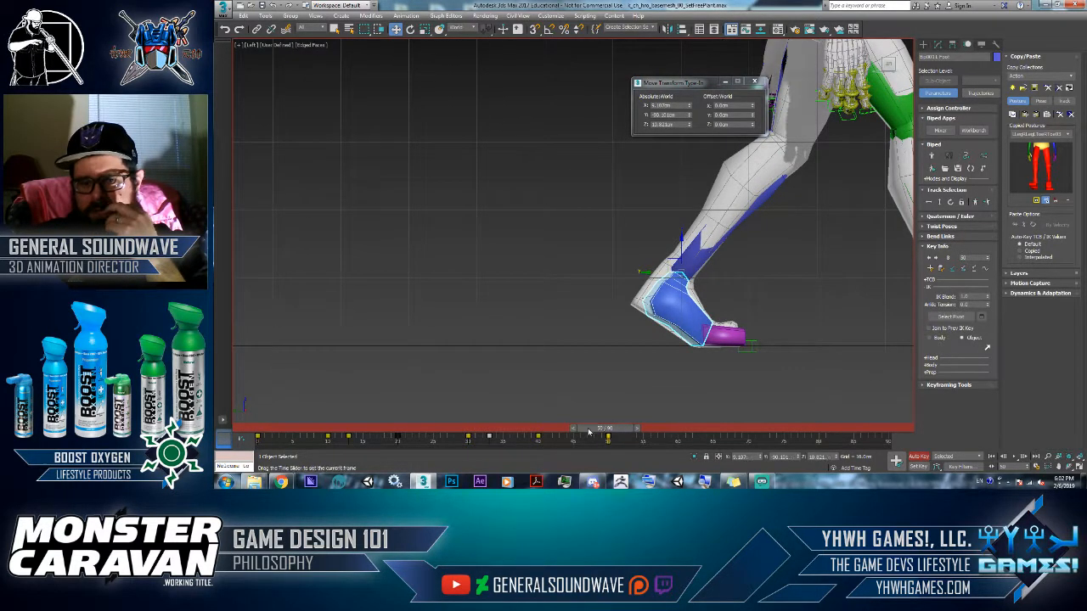
mouse_move(589, 433)
left_mouse_down()
mouse_move(442, 433)
mouse_move(598, 438)
left_mouse_up()
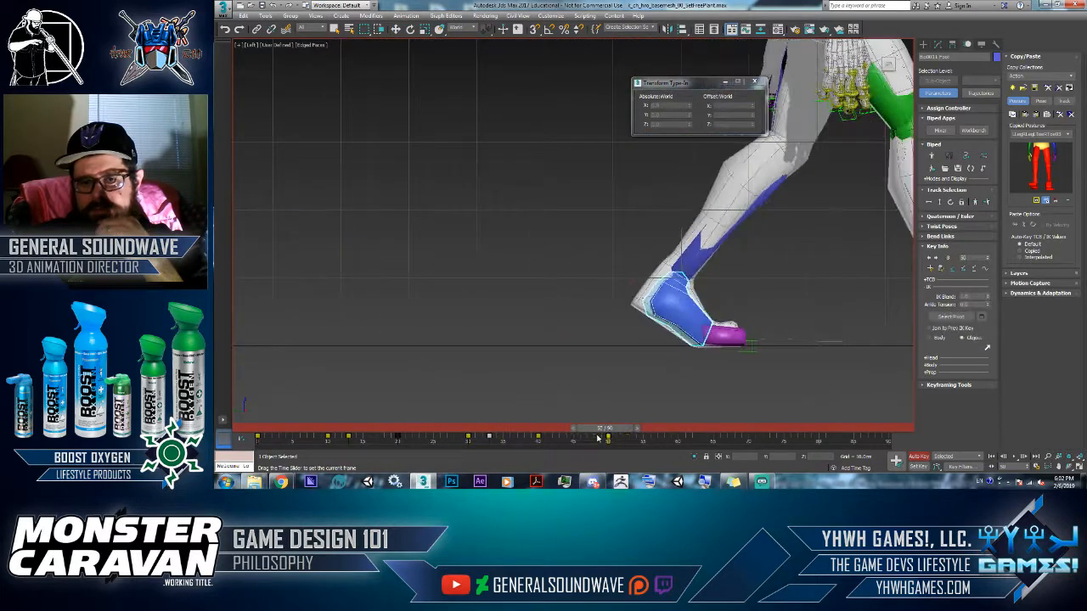
left_click(960, 269)
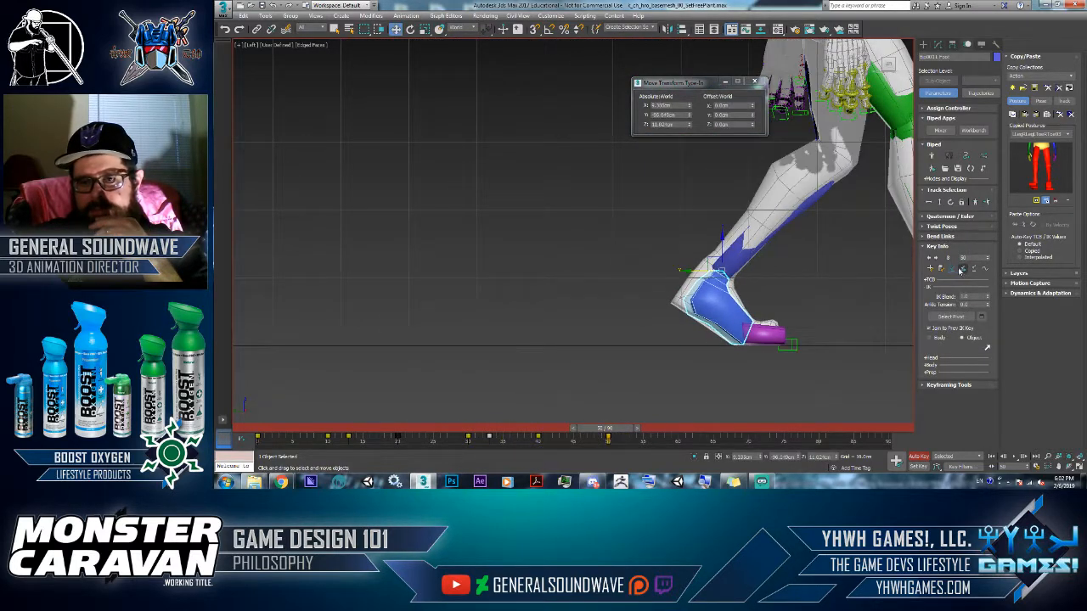
Step: Play back the walk animation twice from the first frame to check the left foot's planting, returning to frame 0 after each run
left_click(993, 457)
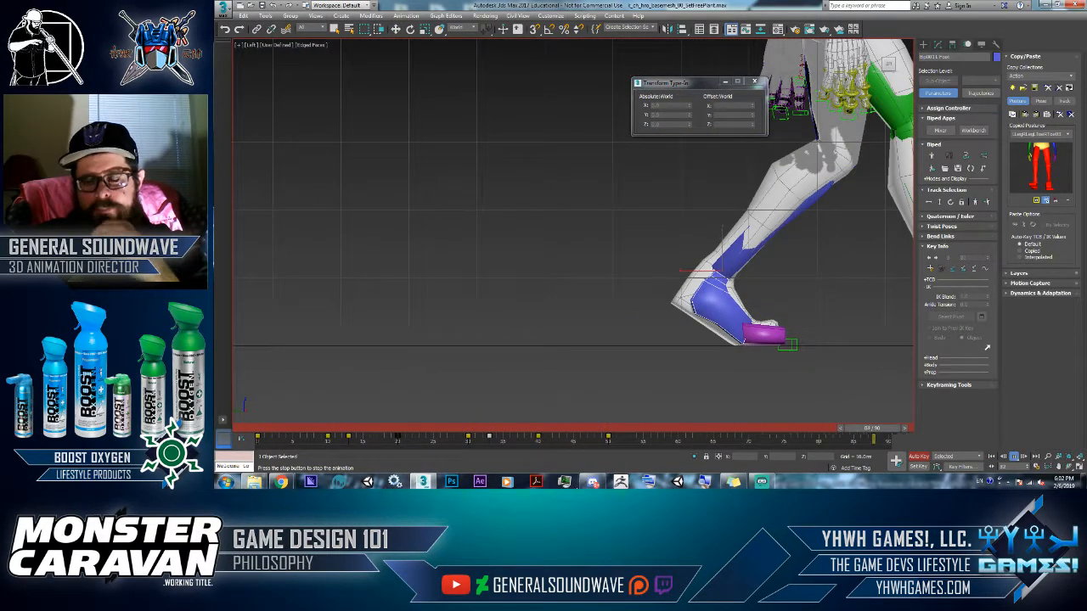
mouse_move(592, 482)
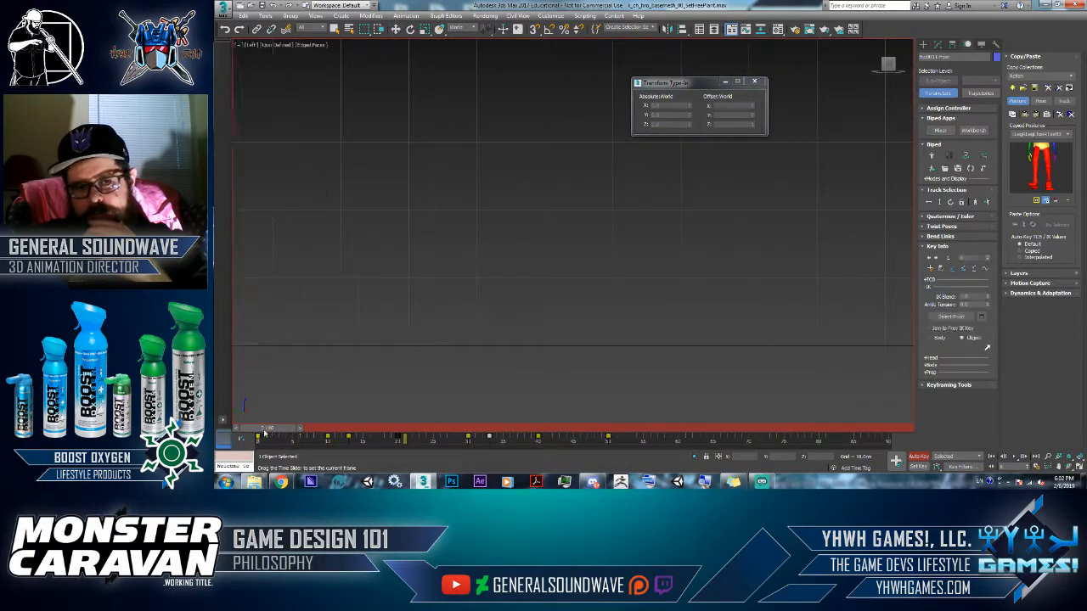
left_click_drag(428, 423, 250, 458)
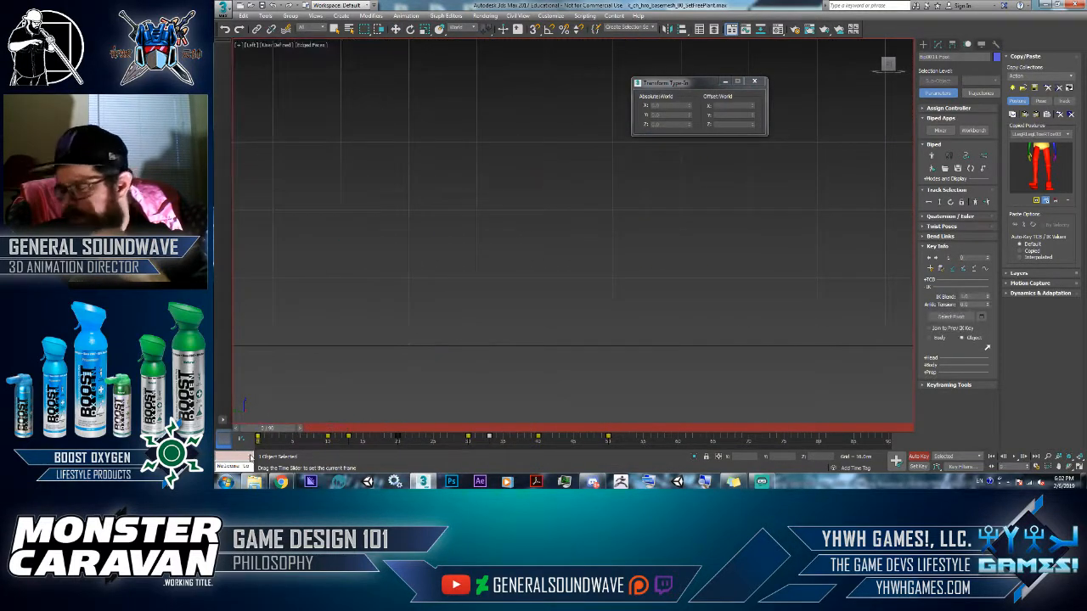
key("w")
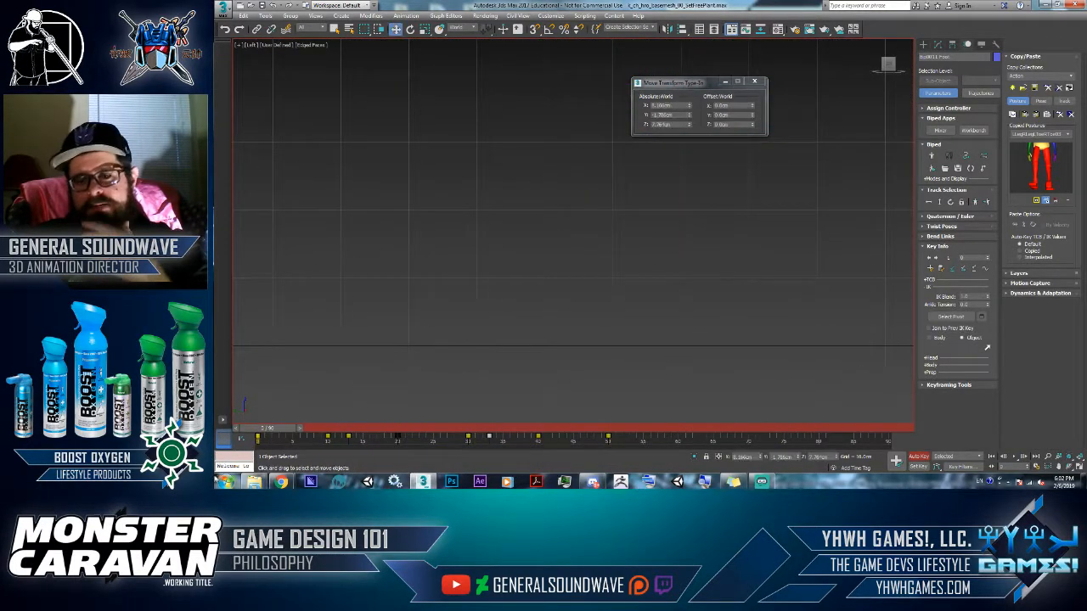
left_click(1015, 457)
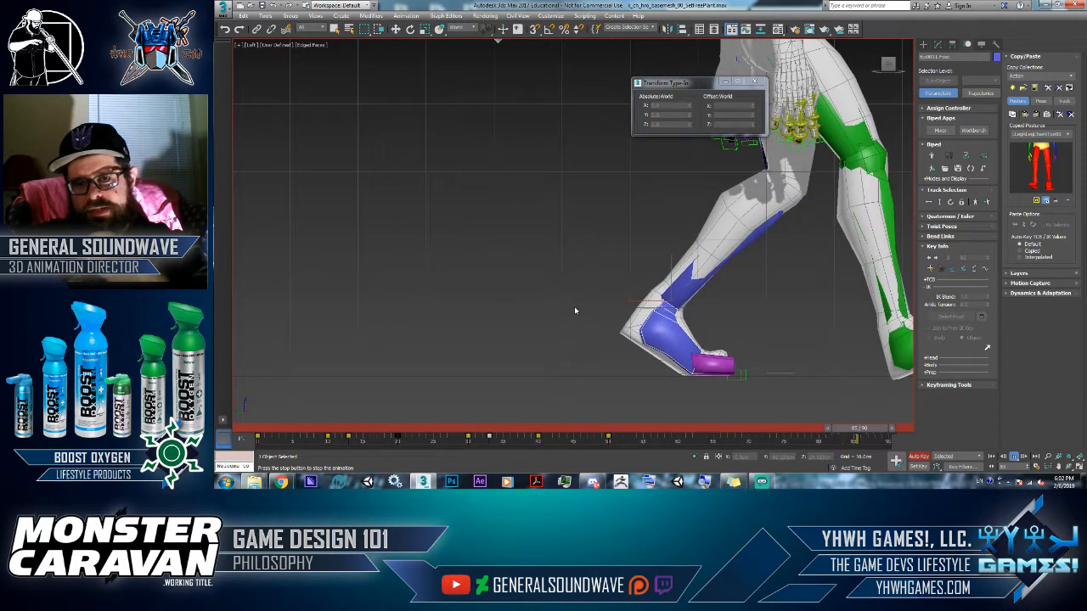
left_click_drag(307, 433, 240, 439)
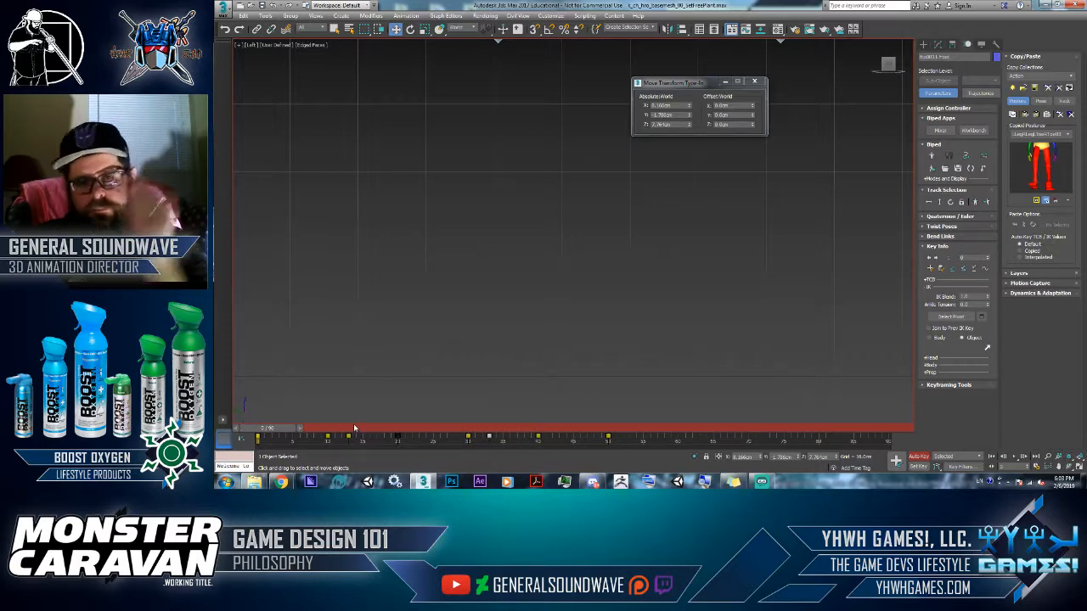
Step: Clear the left foot's selection, review the whole biped's walk in an angled view, and return to frame 0 with the right foot selected for moving
scroll(454, 340, "down", 2)
scroll(460, 326, "down", 2)
middle_click_drag(454, 340, 585, 380)
left_click(811, 172)
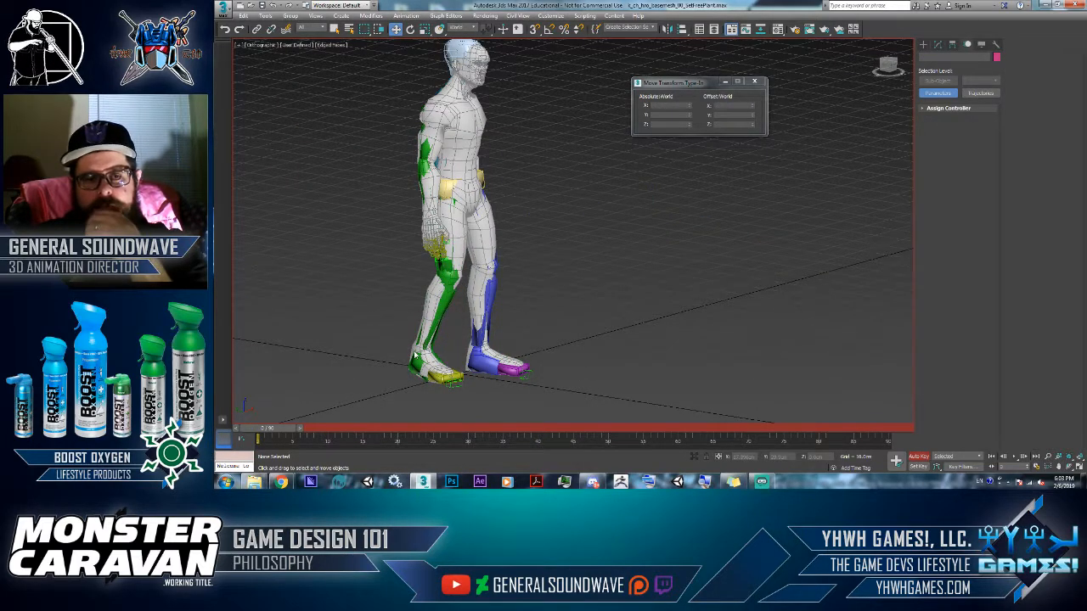
left_click_drag(282, 428, 217, 421)
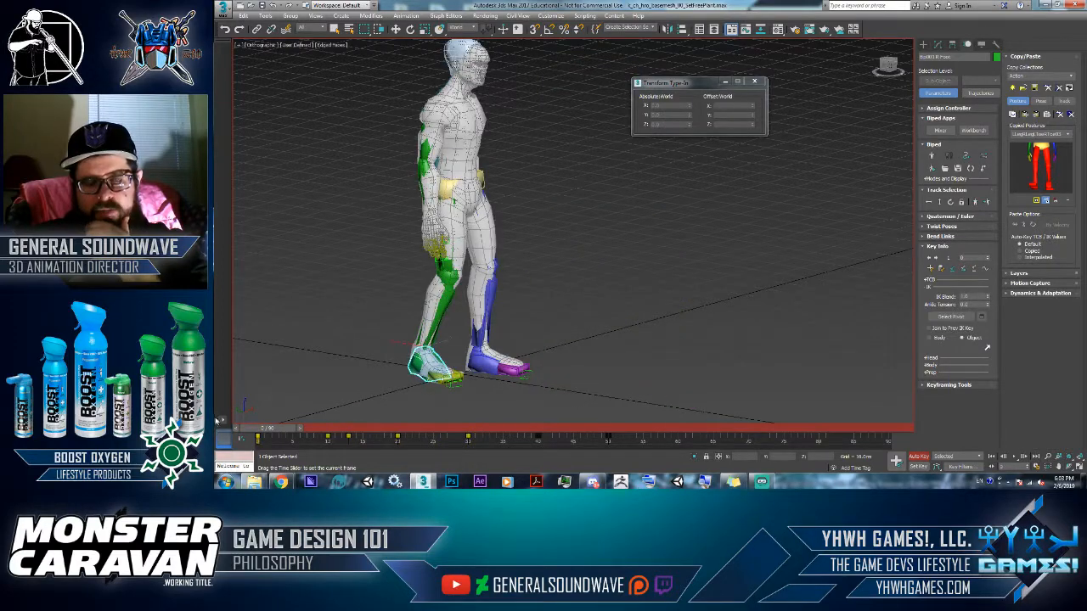
key("w")
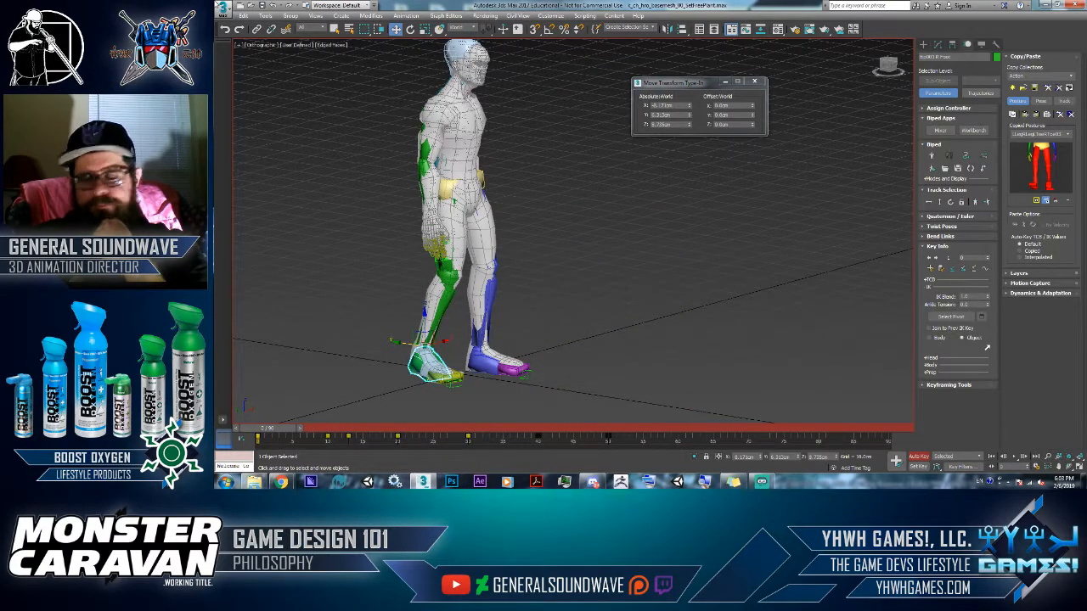
Step: Switch to Streamlabs OBS to view the live stream's controls
left_click(761, 482)
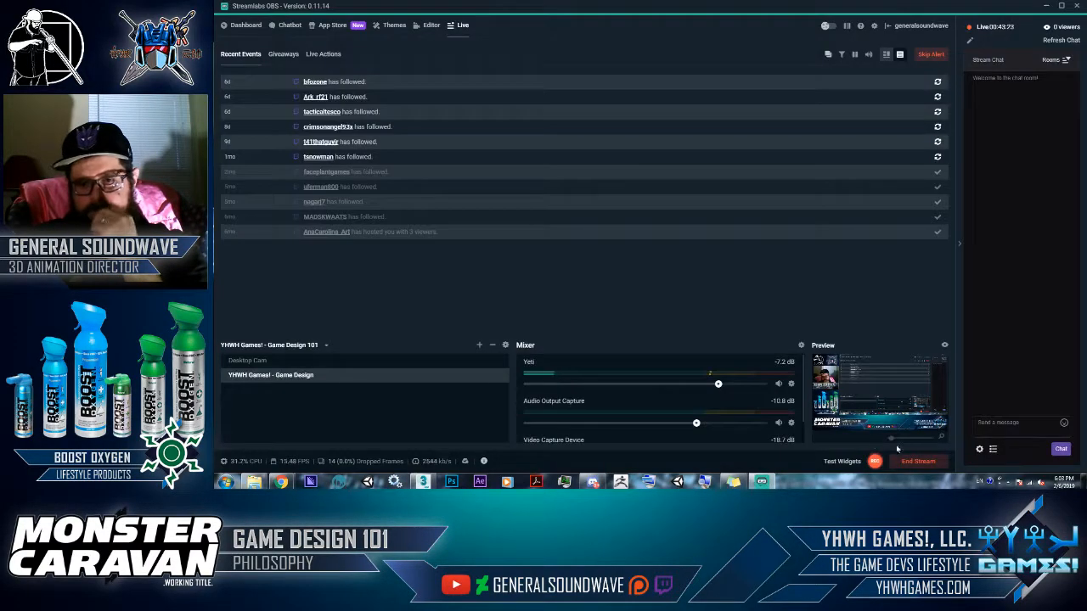